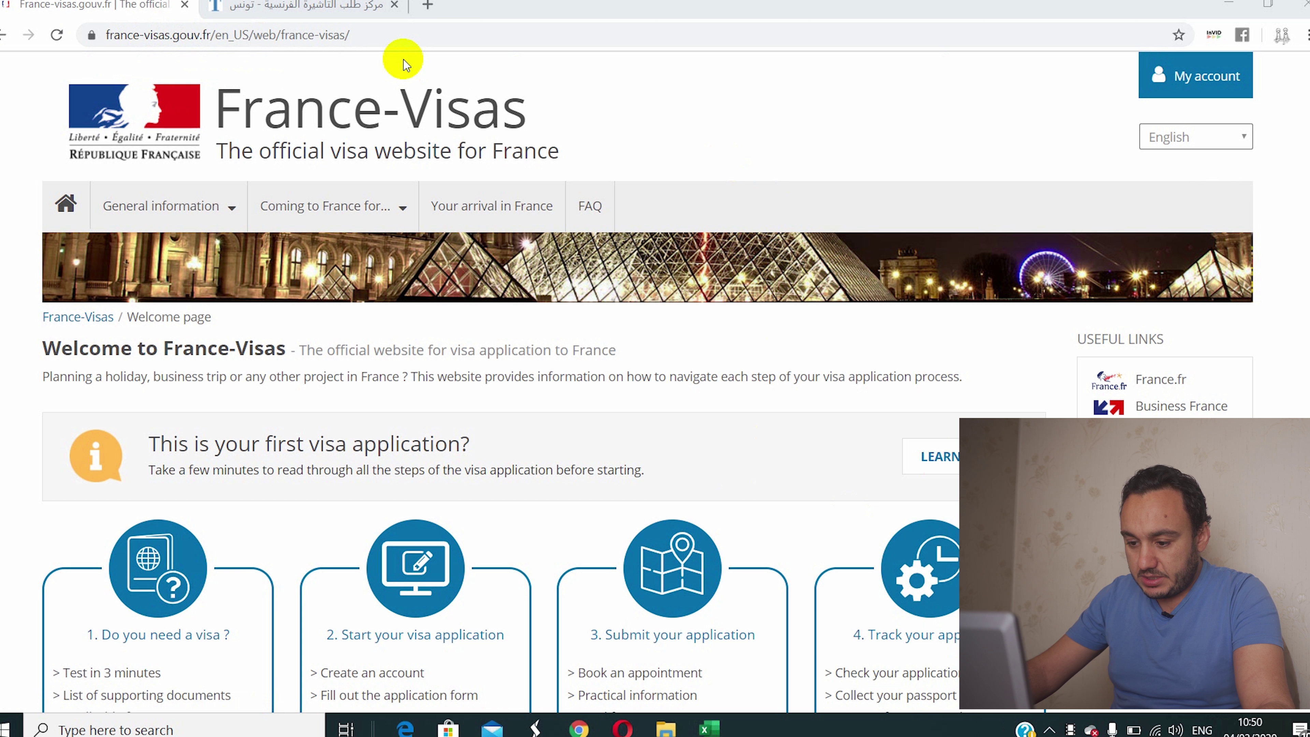
Step: Go from the welcome page through '2. Start your visa application' to 'Access the visa application'
{"action": "scroll", "coordinate": [405, 65], "scroll_direction": "down", "scroll_amount": 3}
{"action": "scroll", "coordinate": [334, 102], "scroll_direction": "up", "scroll_amount": 3}
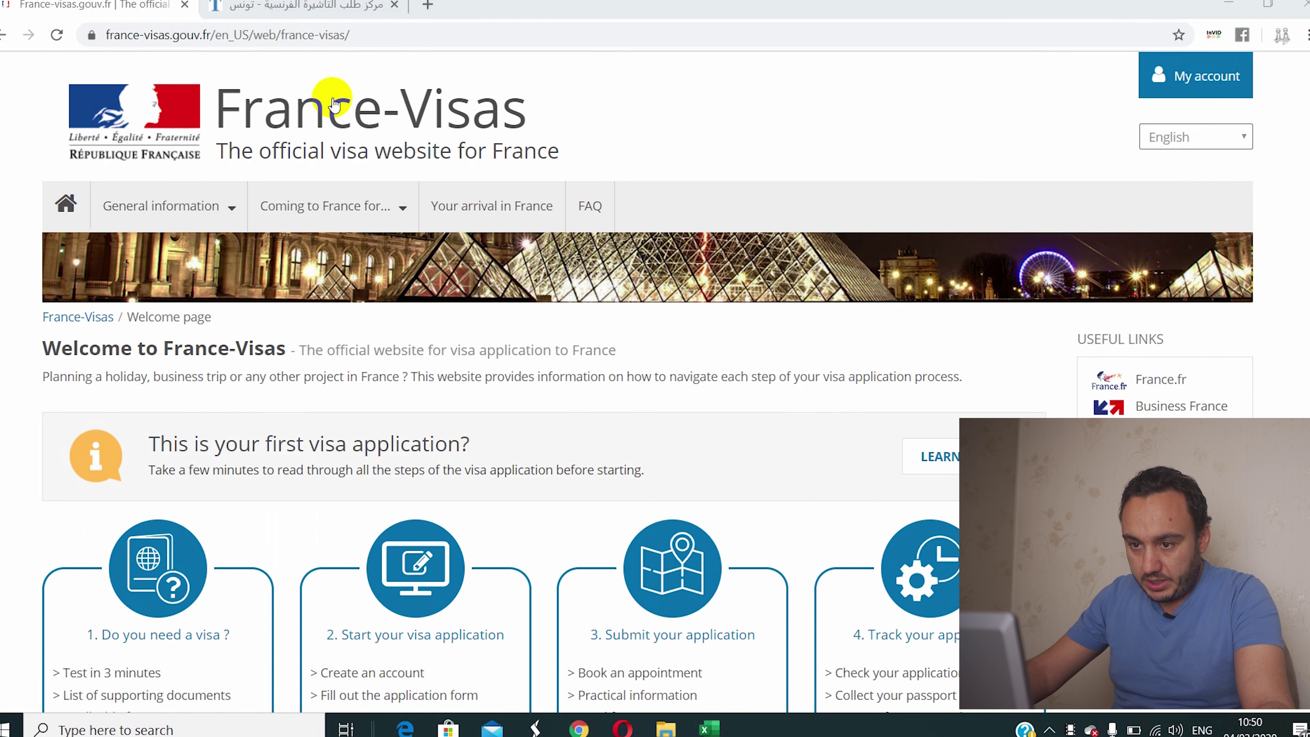
{"action": "scroll", "coordinate": [457, 248], "scroll_direction": "down", "scroll_amount": 3}
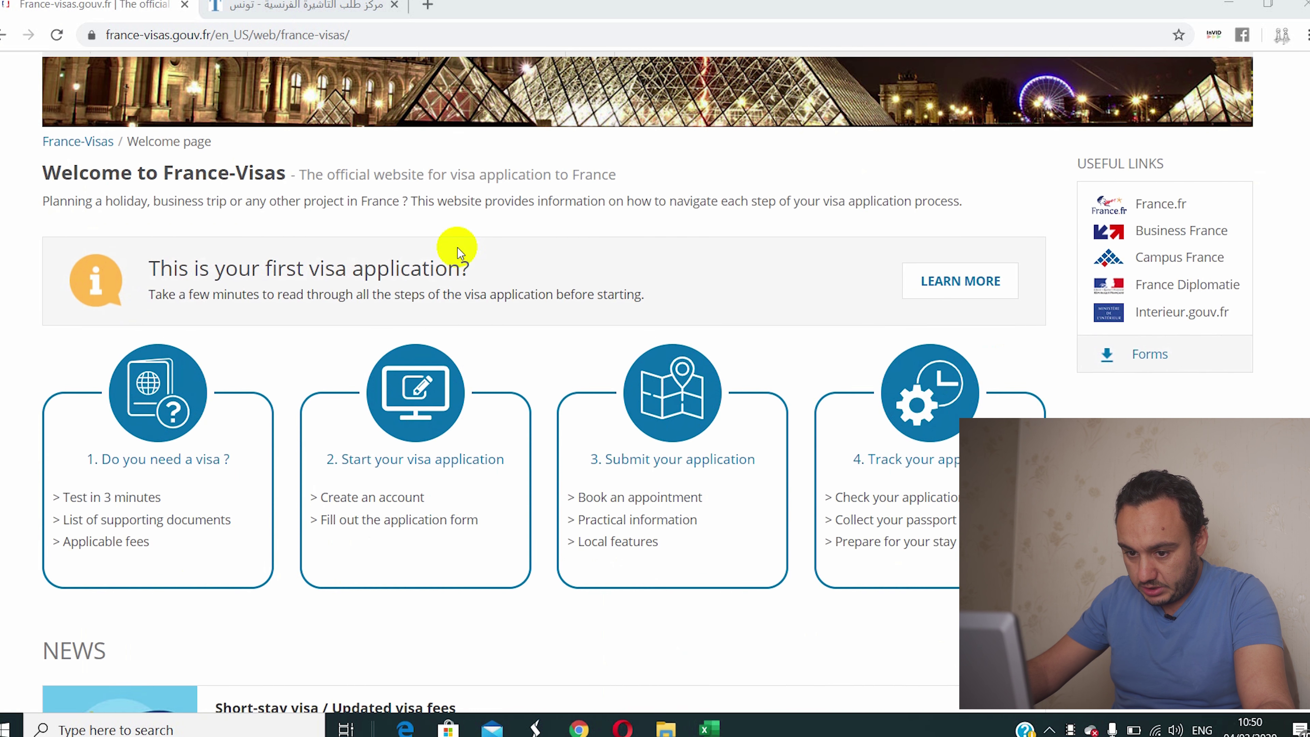
{"action": "scroll", "coordinate": [458, 247], "scroll_direction": "down", "scroll_amount": 3}
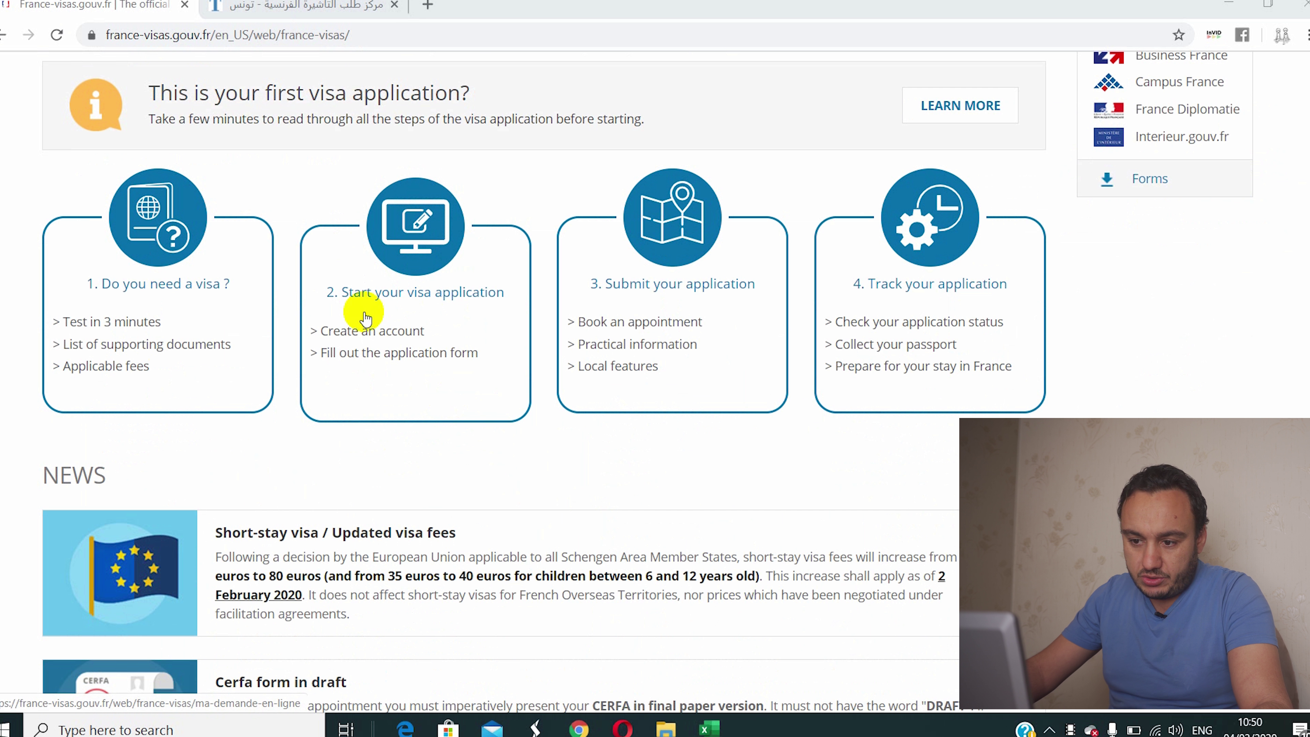
{"action": "left_click", "coordinate": [406, 308]}
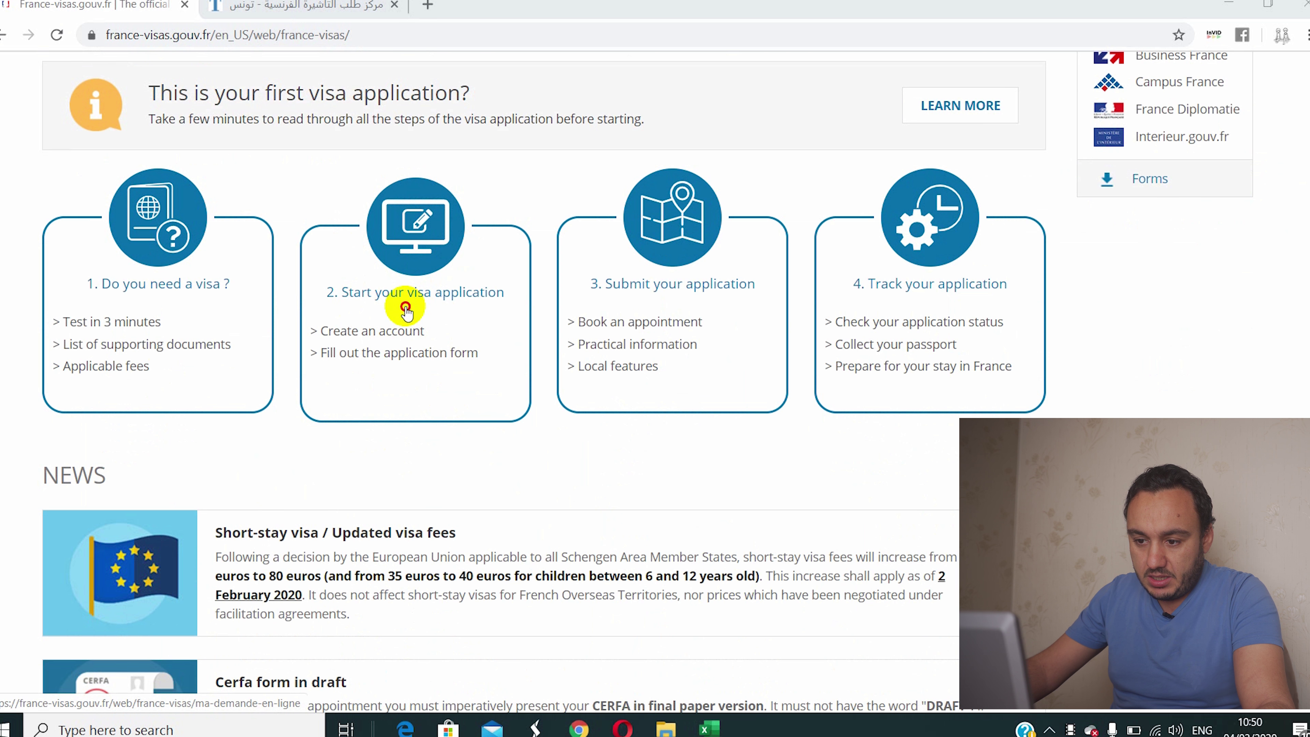
{"action": "scroll", "coordinate": [389, 391], "scroll_direction": "down", "scroll_amount": 4}
{"action": "scroll", "coordinate": [389, 391], "scroll_direction": "down", "scroll_amount": 4}
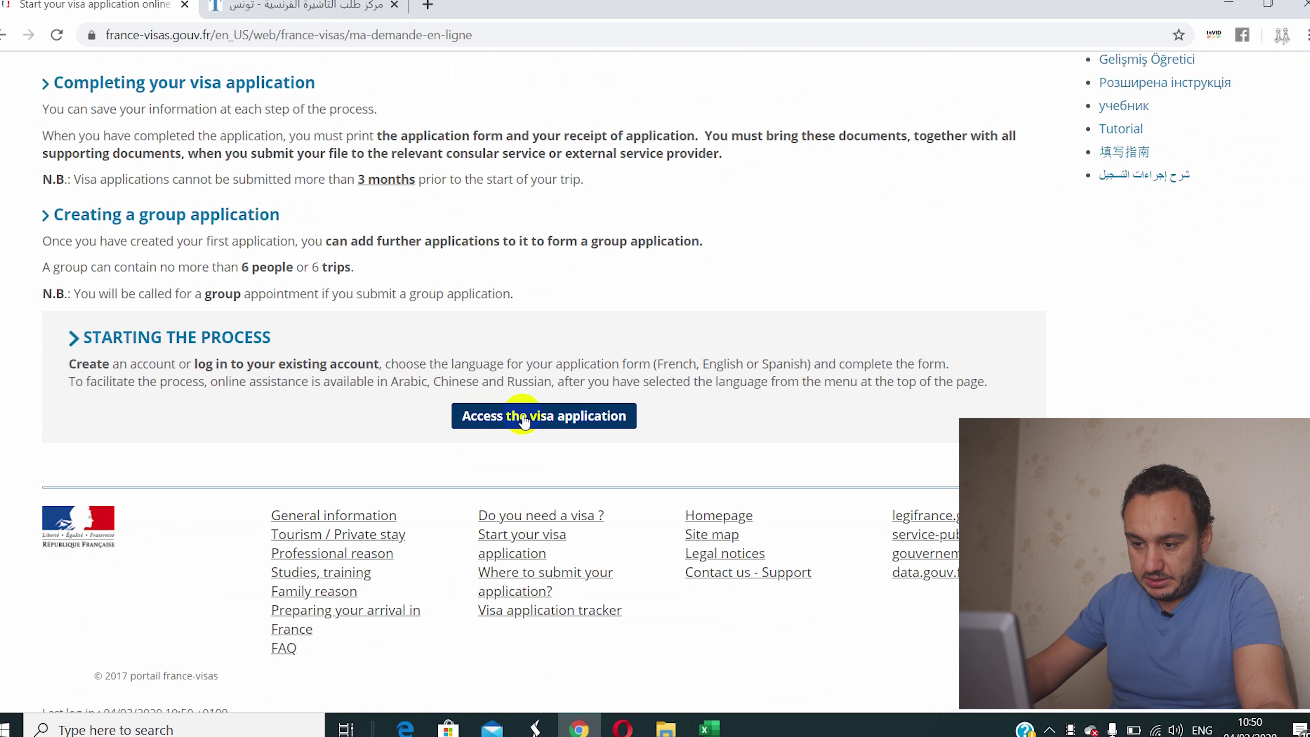
{"action": "left_click", "coordinate": [525, 419]}
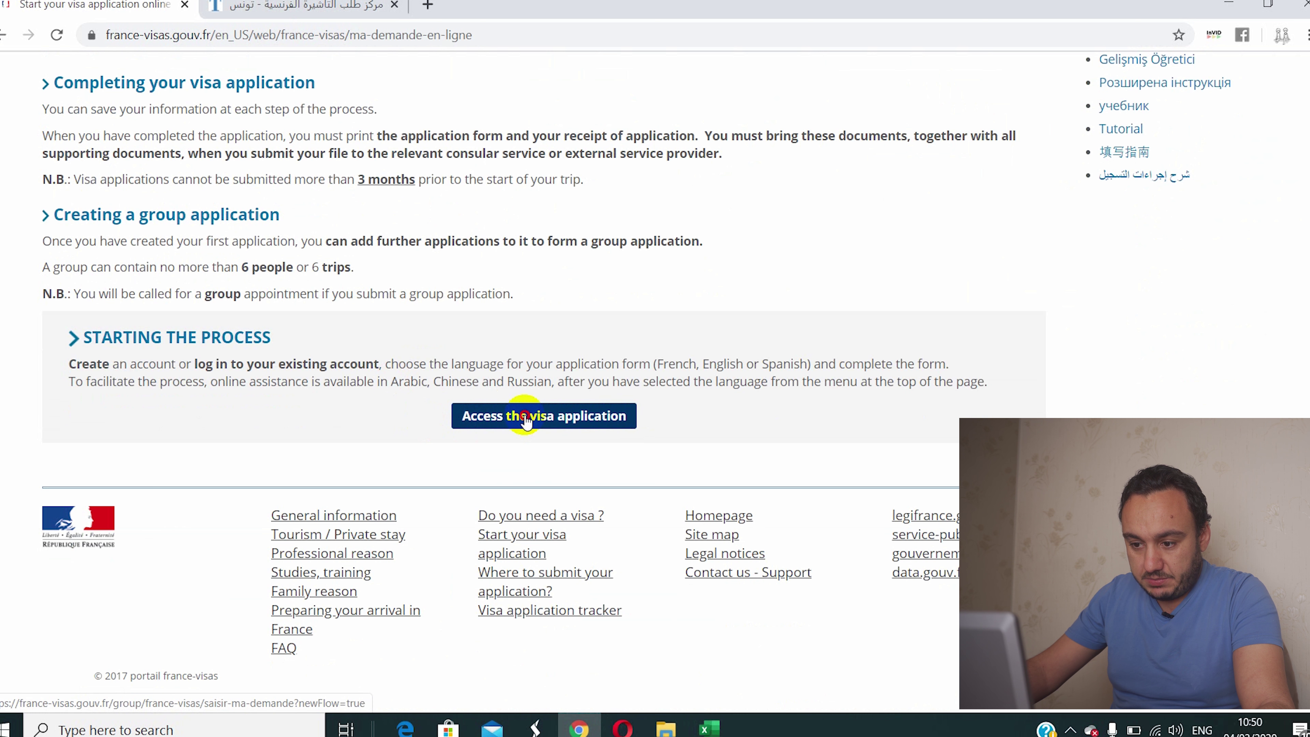
{"action": "scroll", "coordinate": [482, 453], "scroll_direction": "down", "scroll_amount": 1}
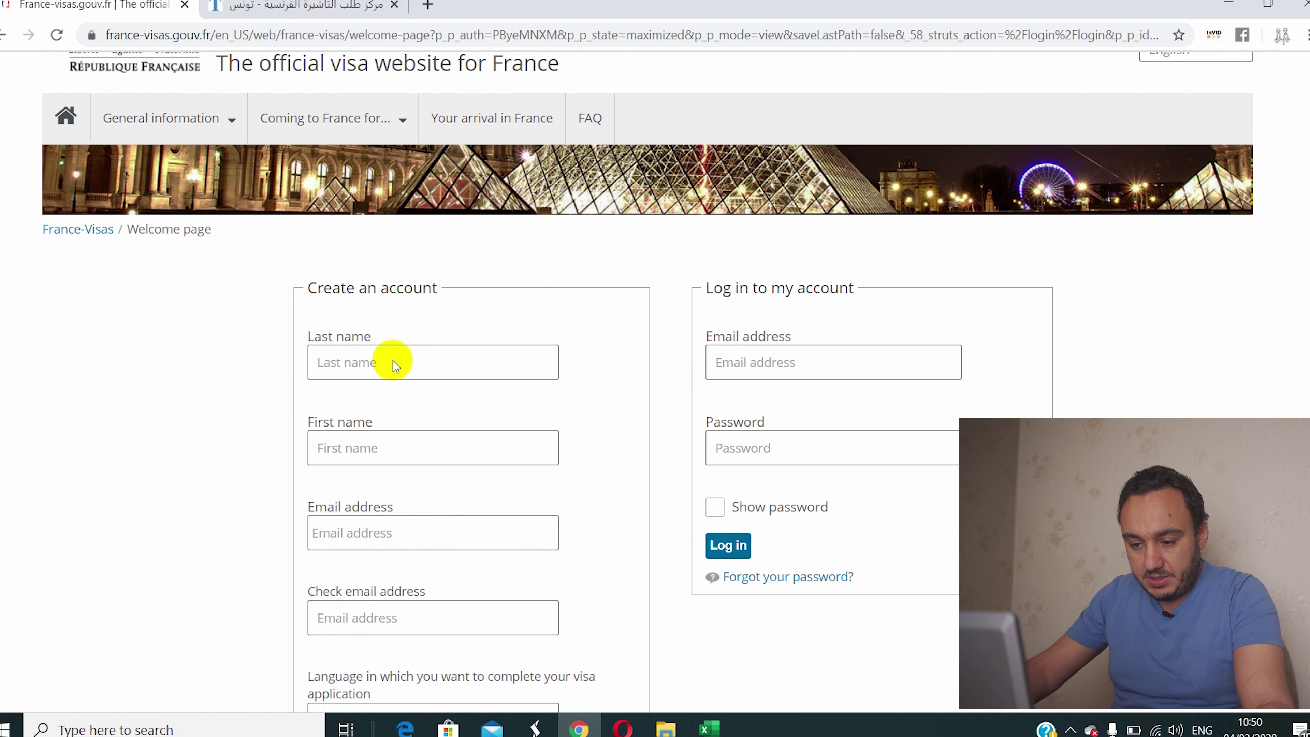
Step: Autofill the last and first names, then enter the e-mail address and paste it into Check email
{"action": "left_click", "coordinate": [389, 363]}
{"action": "left_click", "coordinate": [383, 408]}
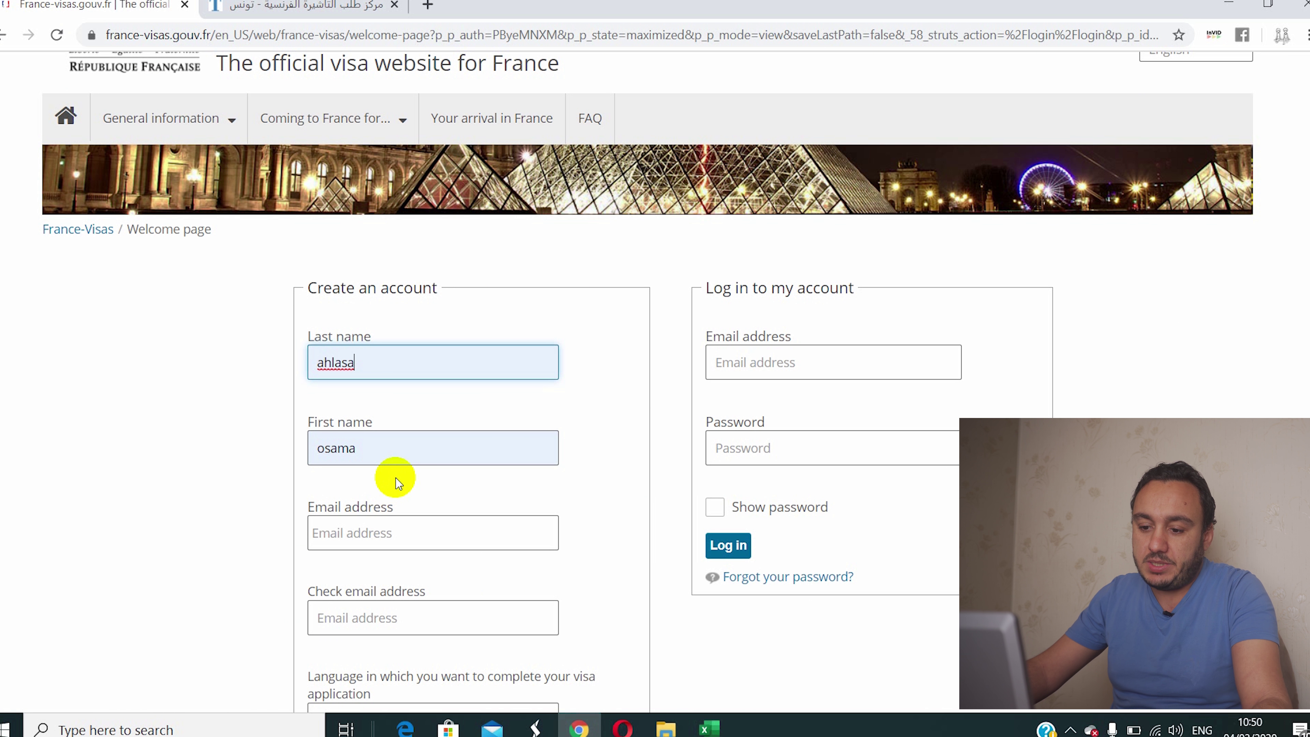
{"action": "scroll", "coordinate": [392, 470], "scroll_direction": "down", "scroll_amount": 3}
{"action": "left_click", "coordinate": [351, 186]}
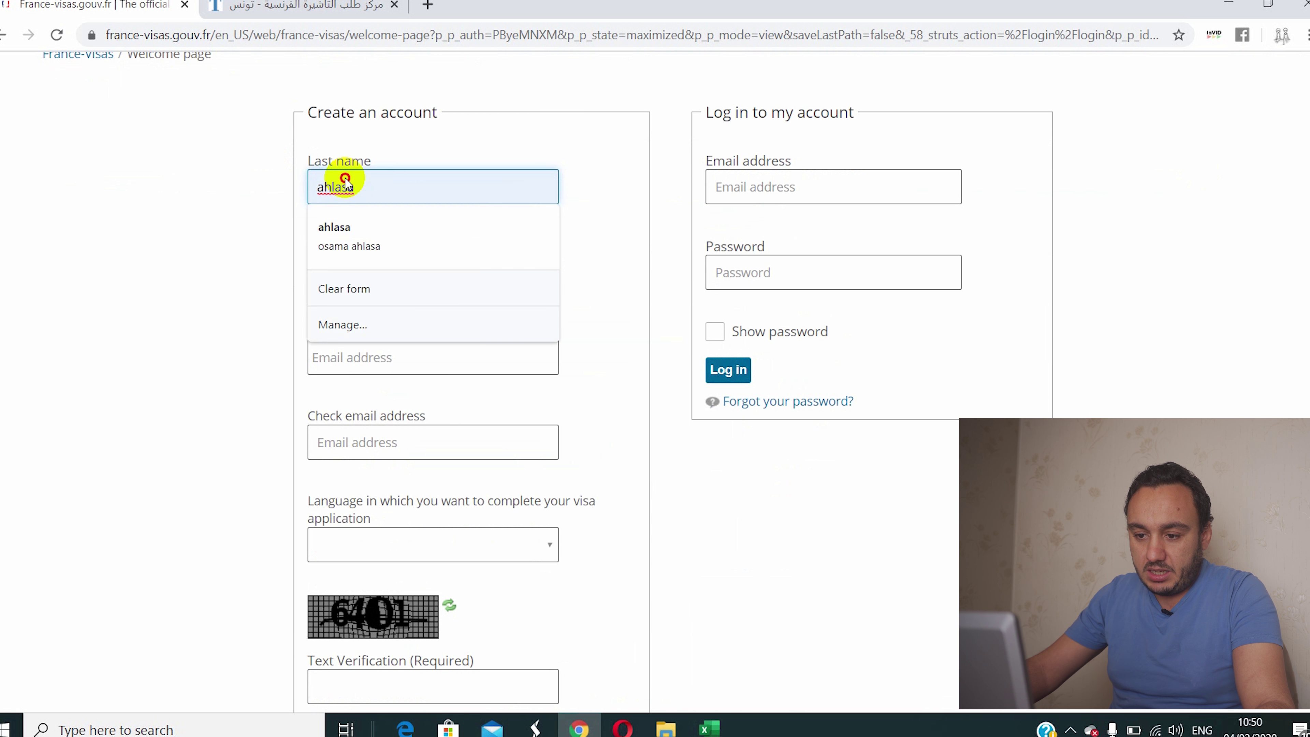
{"action": "left_click", "coordinate": [497, 351]}
{"action": "left_click", "coordinate": [336, 362]}
{"action": "left_click", "coordinate": [460, 362]}
{"action": "left_click", "coordinate": [448, 356]}
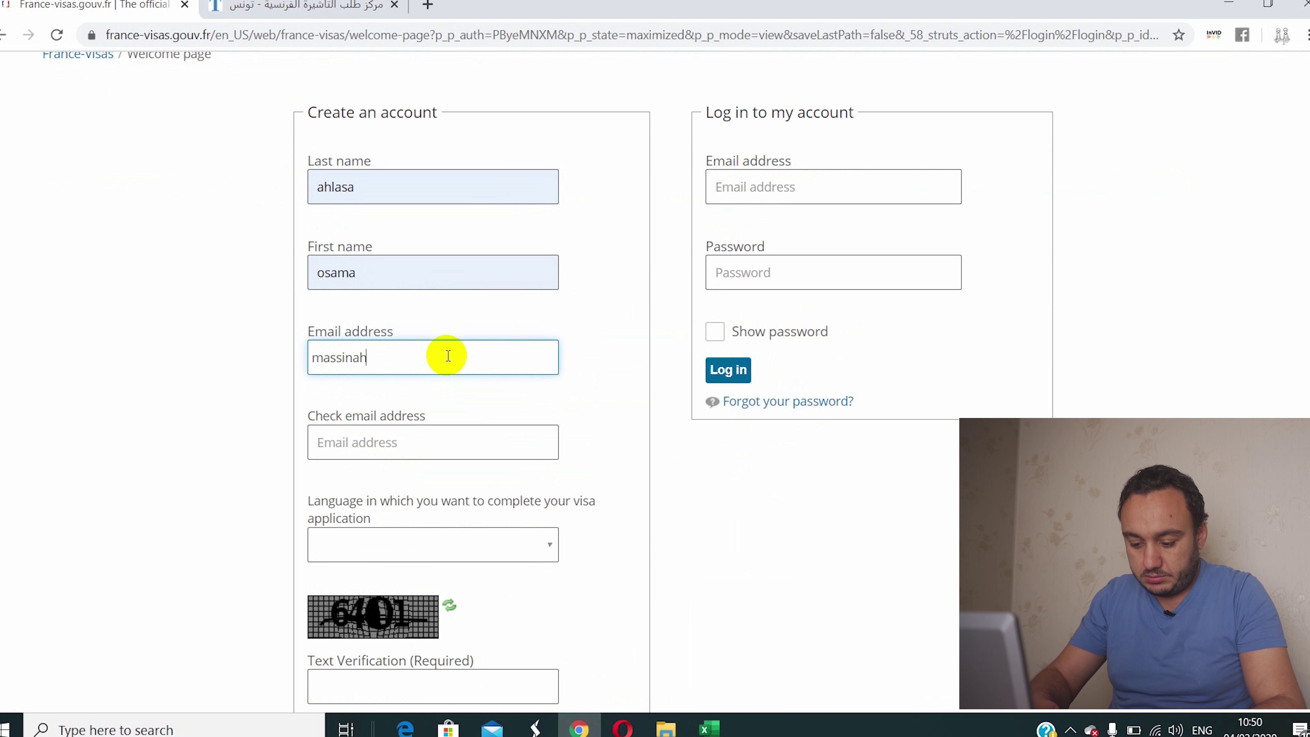
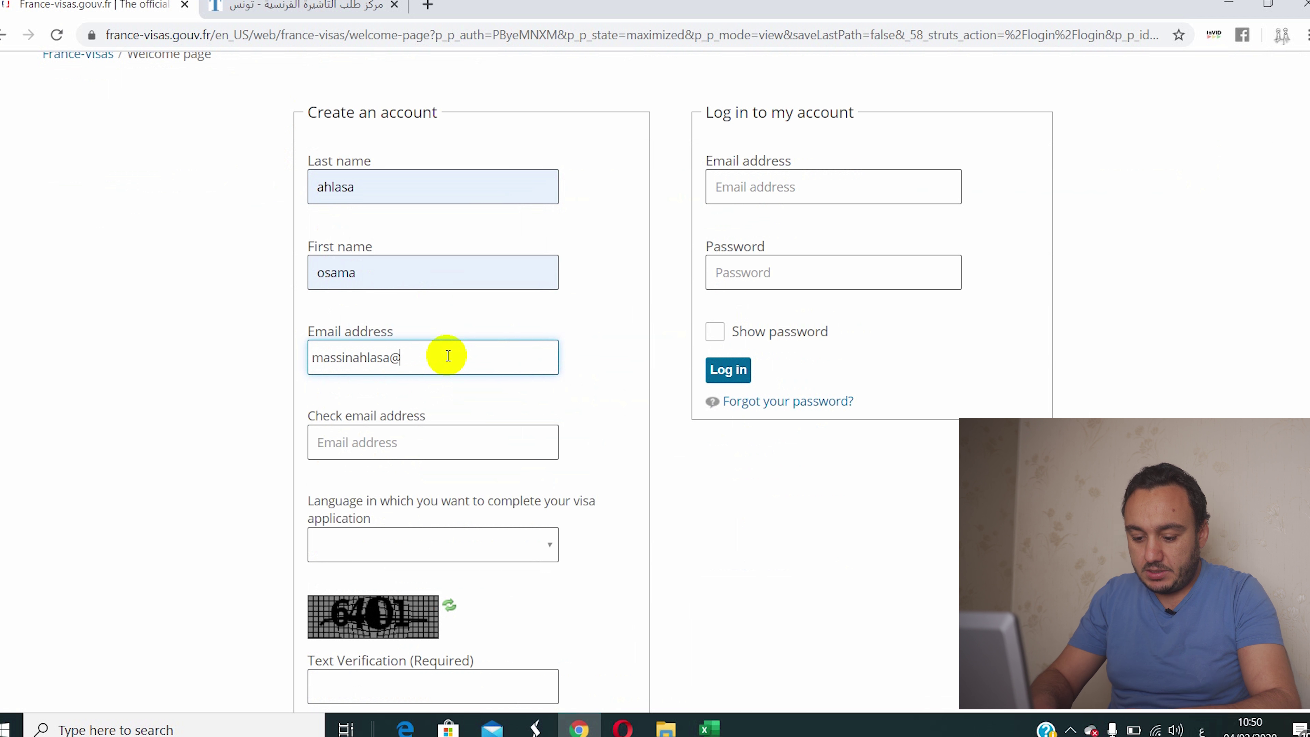
{"action": "key", "text": "alt+shift"}
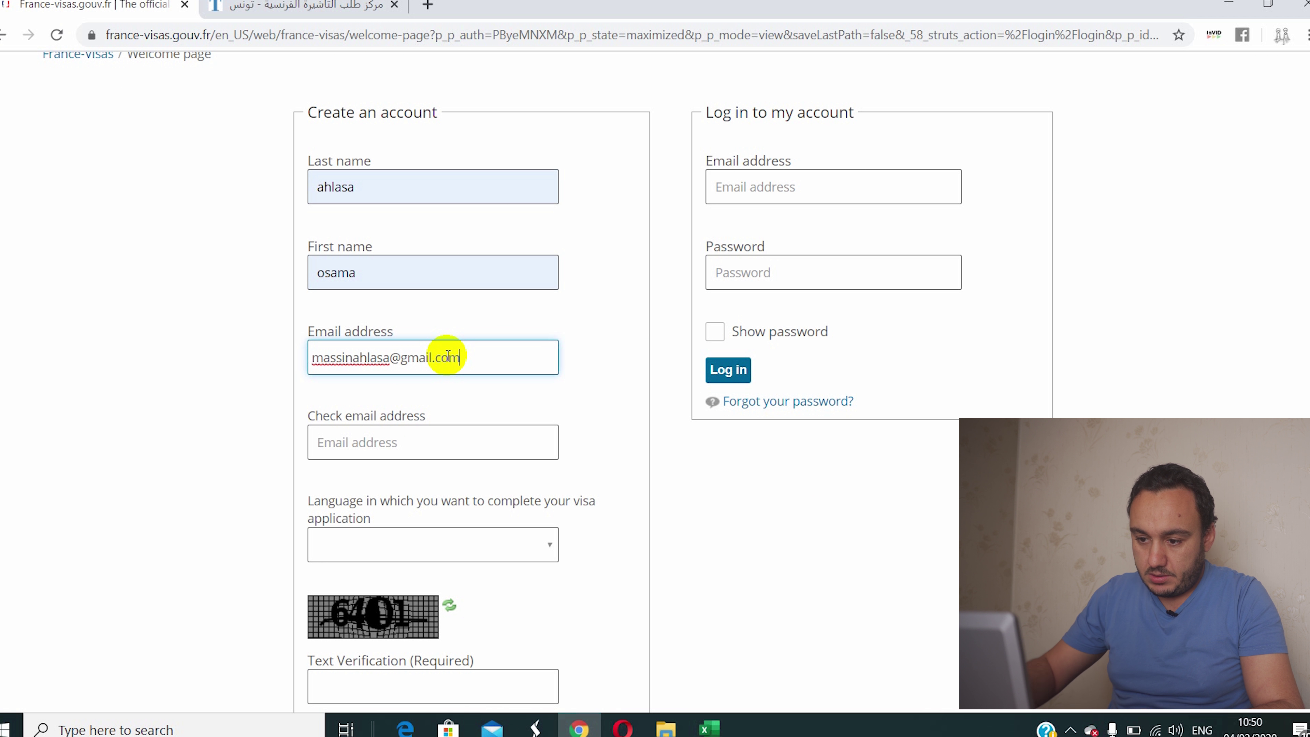
{"action": "triple_click", "coordinate": [447, 356]}
{"action": "key", "text": "ctrl+c"}
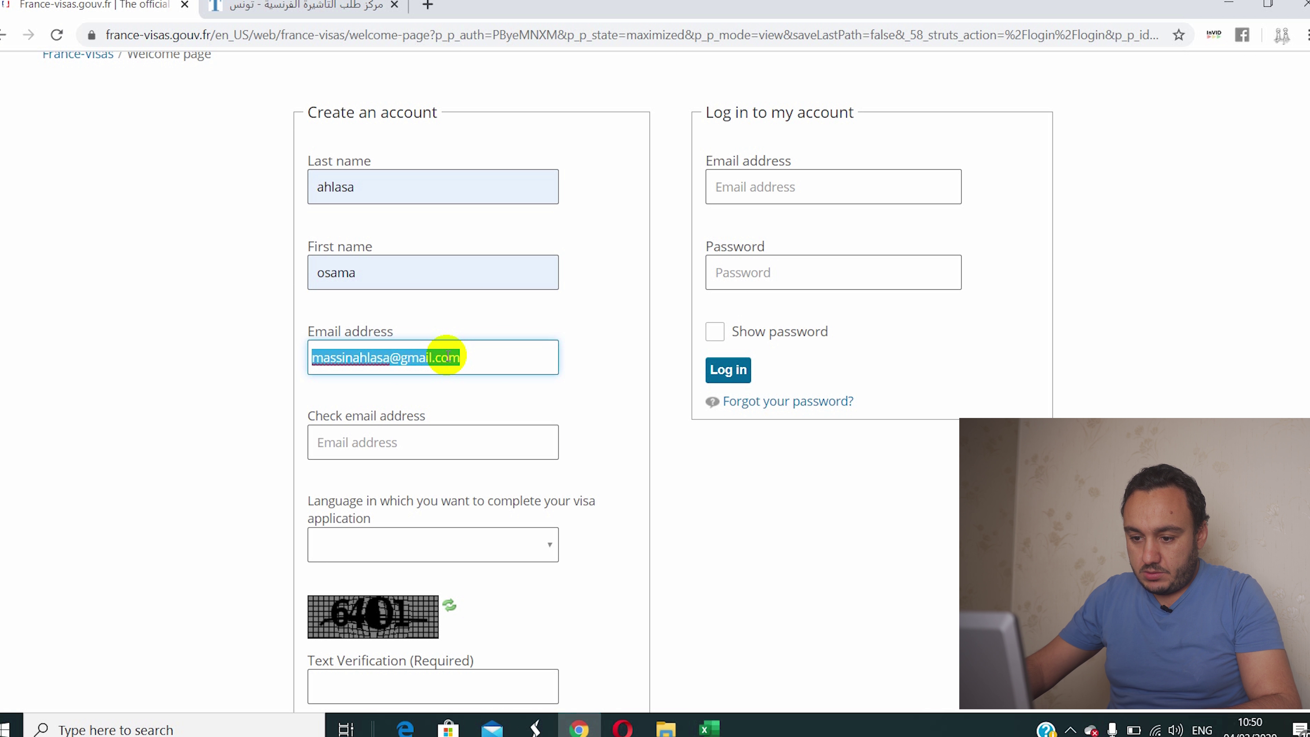
{"action": "left_click", "coordinate": [413, 442]}
{"action": "key", "text": "ctrl+v"}
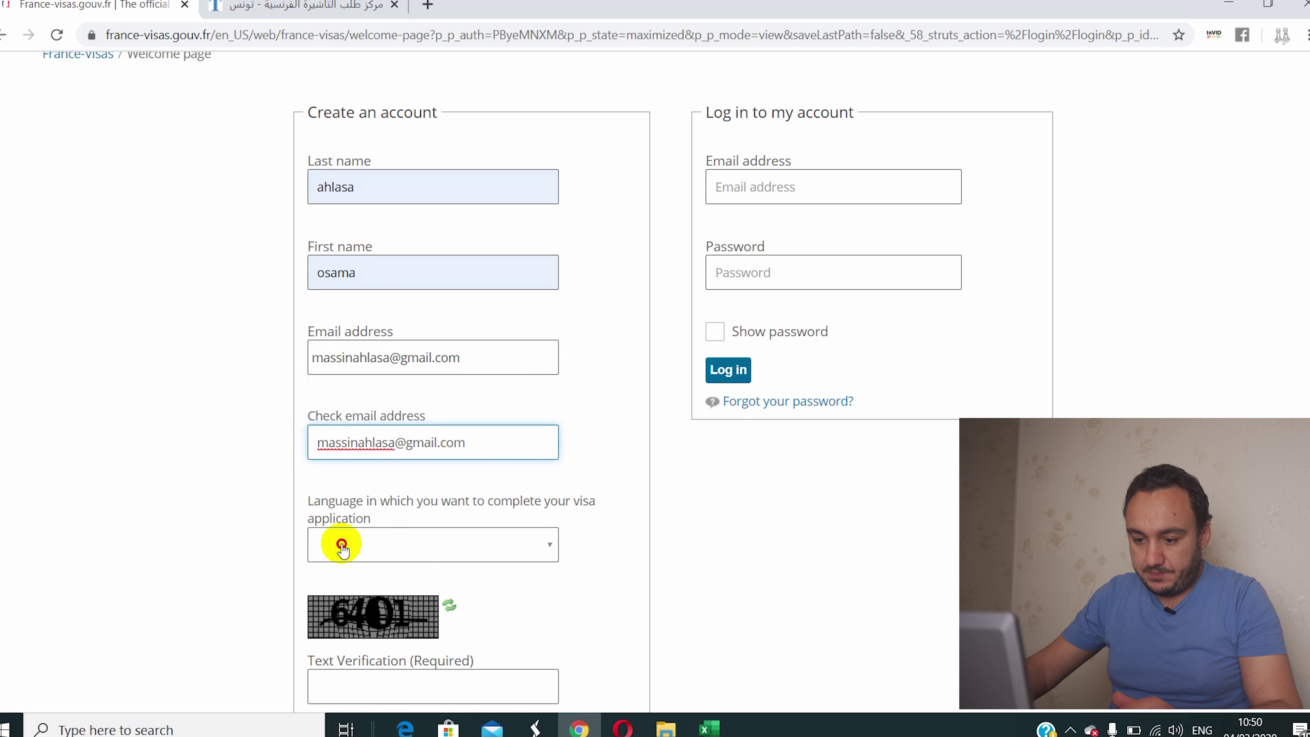
Step: Choose English as the application language, enter the captcha code and create the account
{"action": "left_click", "coordinate": [342, 546]}
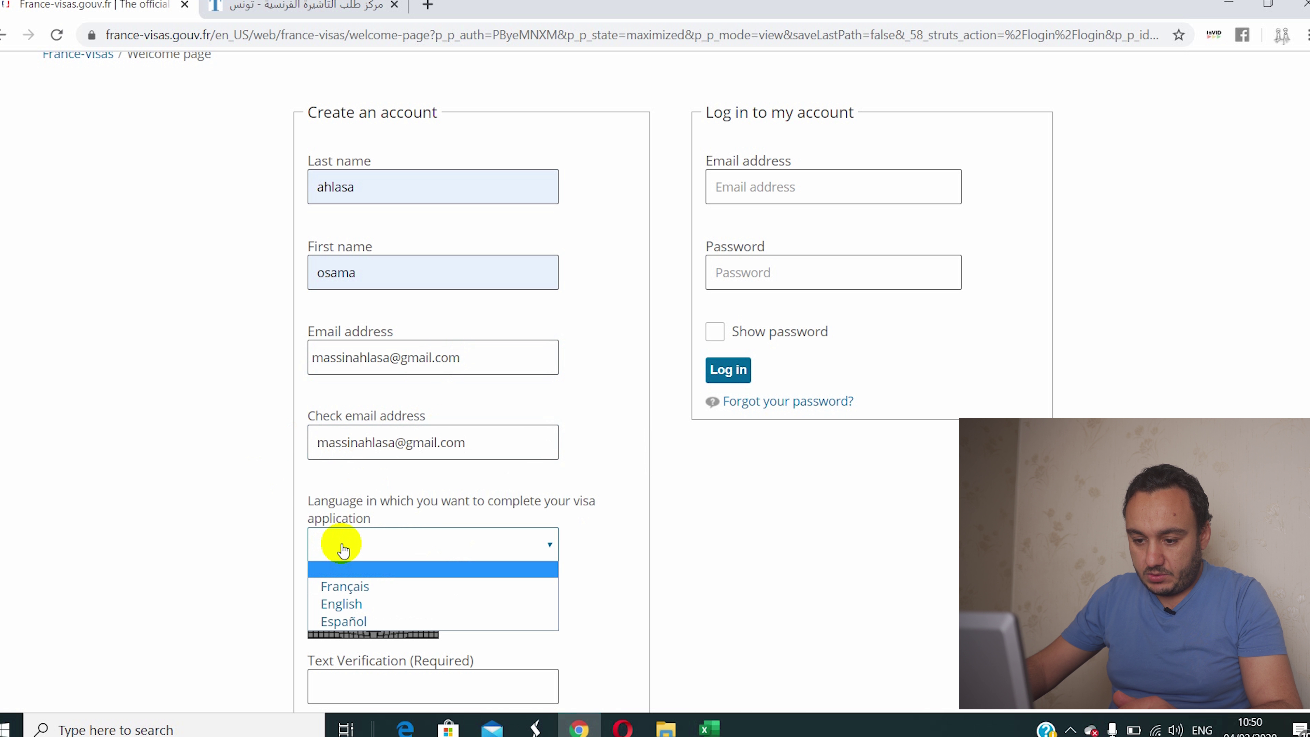
{"action": "left_click", "coordinate": [348, 608]}
{"action": "scroll", "coordinate": [302, 473], "scroll_direction": "down", "scroll_amount": 5}
{"action": "left_click", "coordinate": [382, 437]}
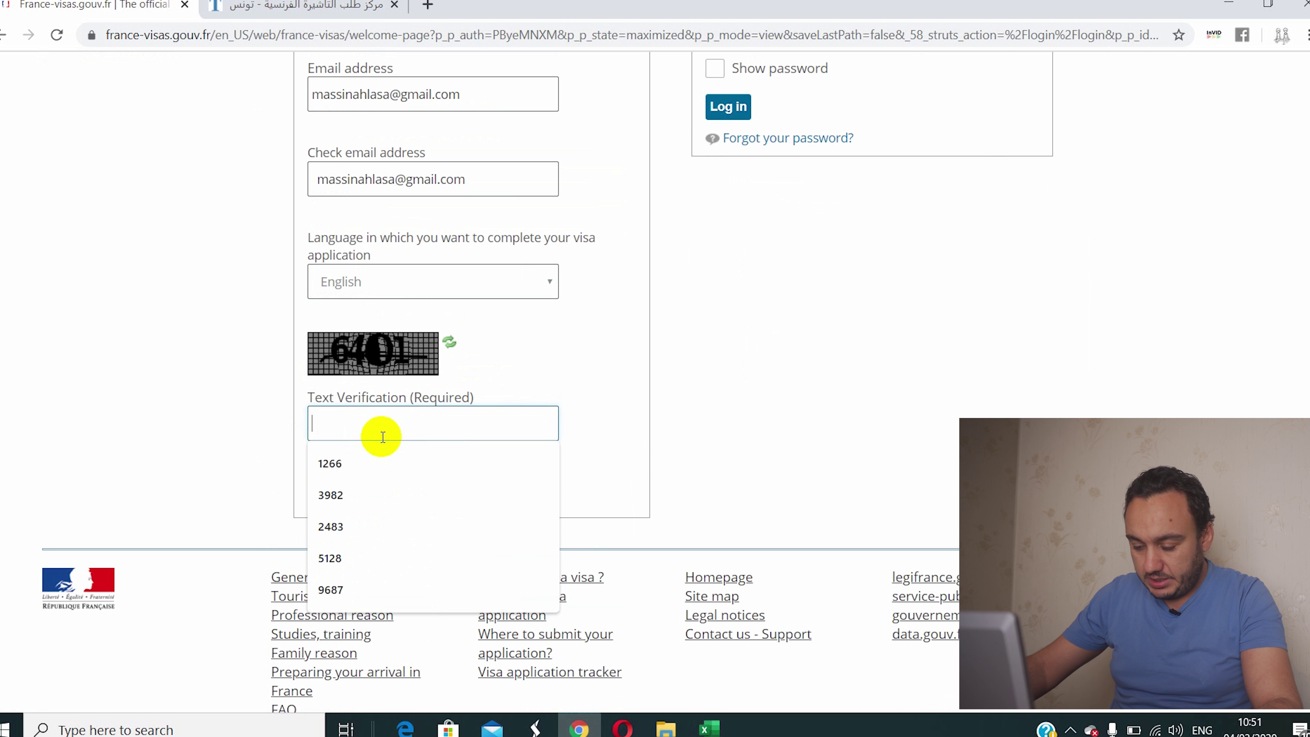
{"action": "type", "text": "654"}
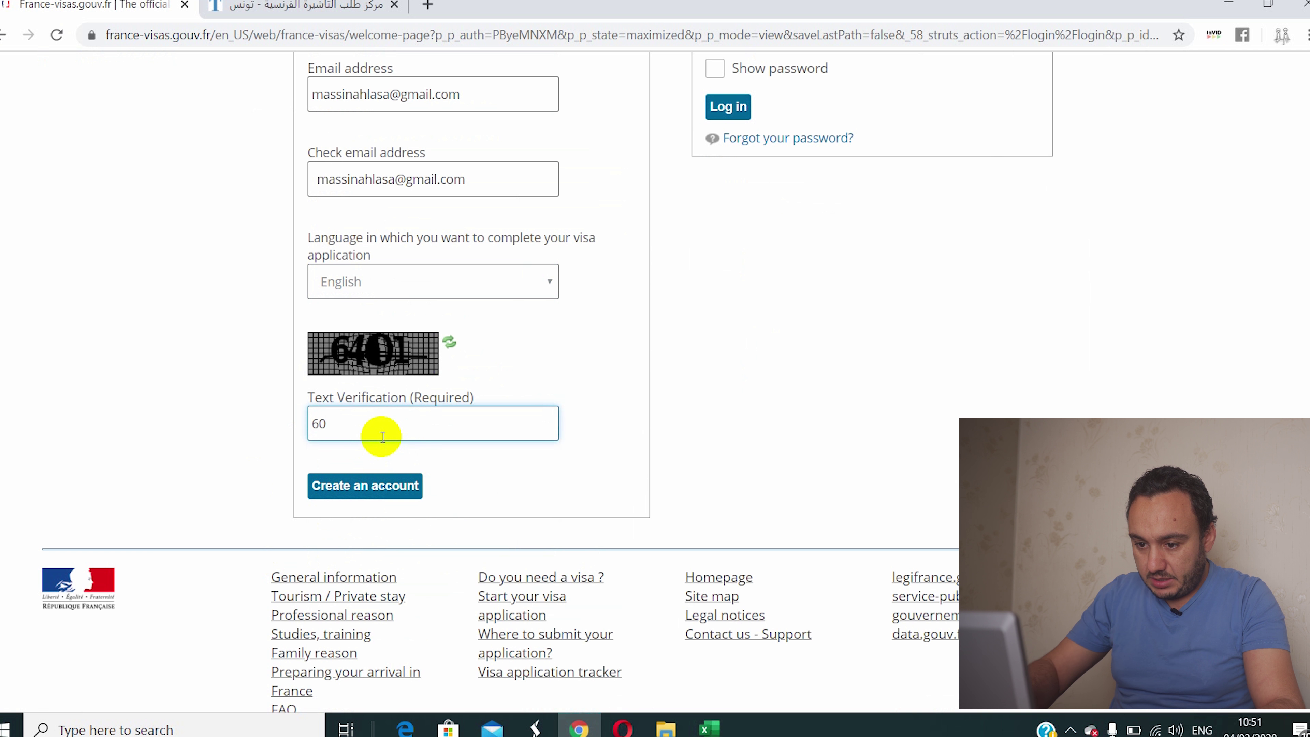
{"action": "key", "text": "BackSpace"}
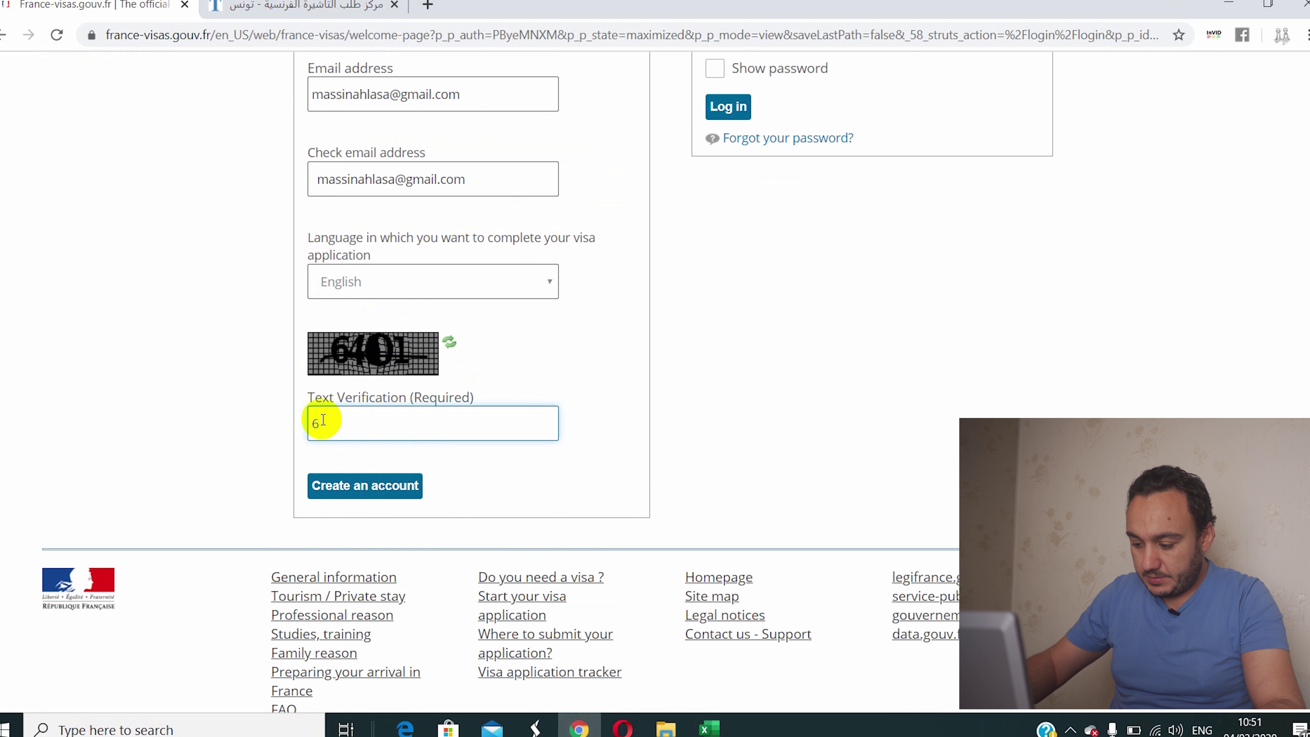
{"action": "type", "text": "401"}
{"action": "left_click", "coordinate": [337, 483]}
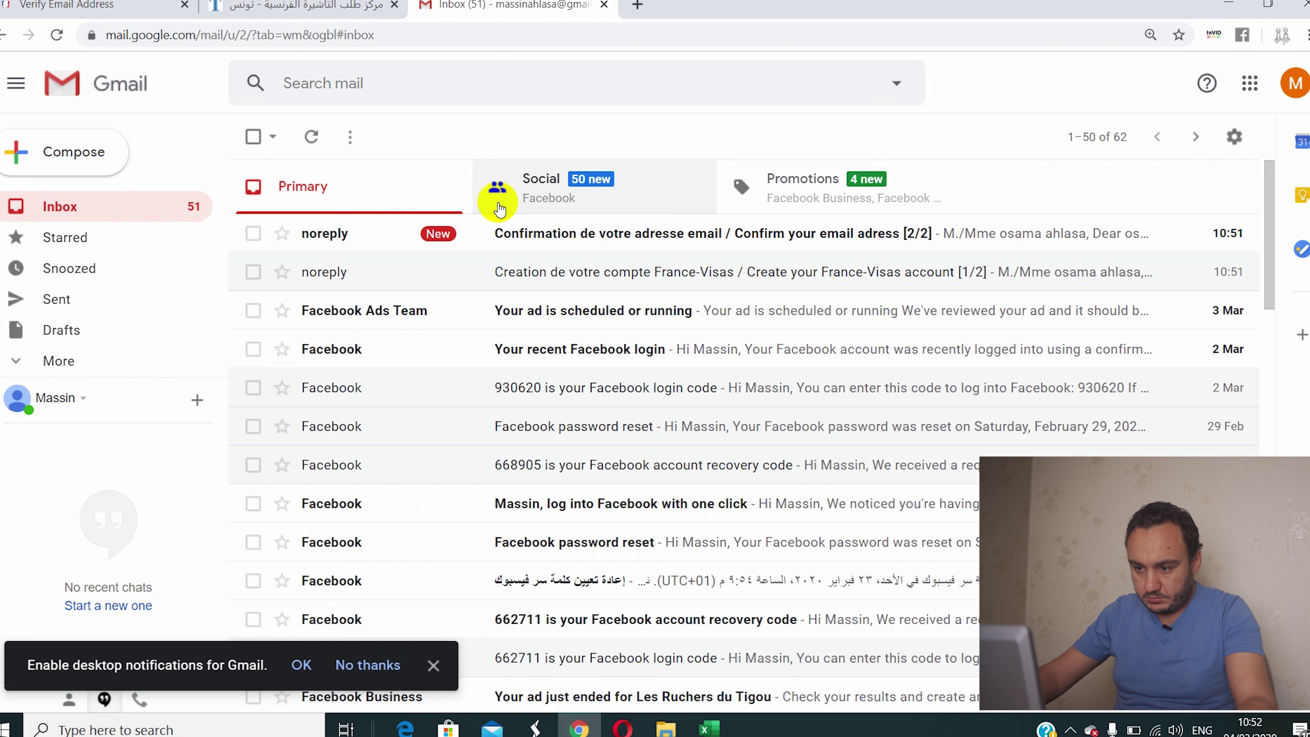
{"action": "left_click", "coordinate": [496, 233]}
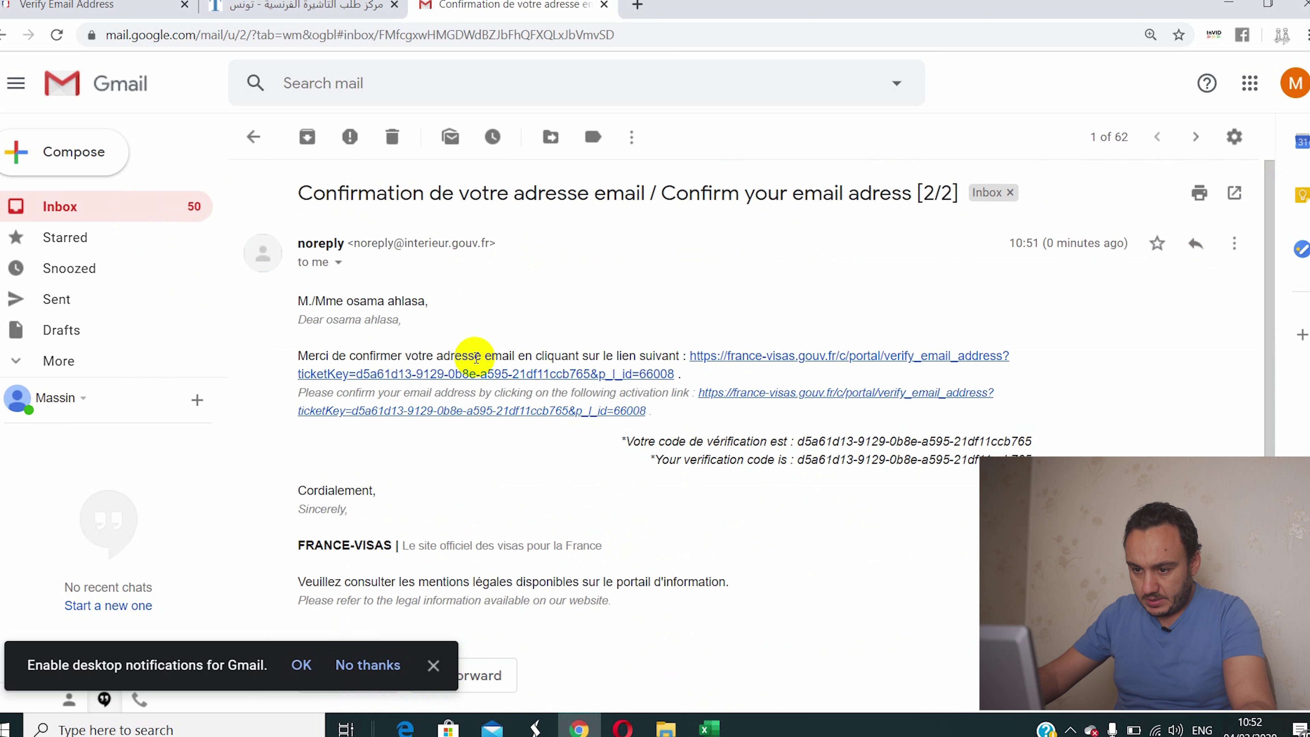
Step: Reopen the 'Confirmation de votre adresse email' message in Gmail and follow its verification link
{"action": "left_click", "coordinate": [97, 202]}
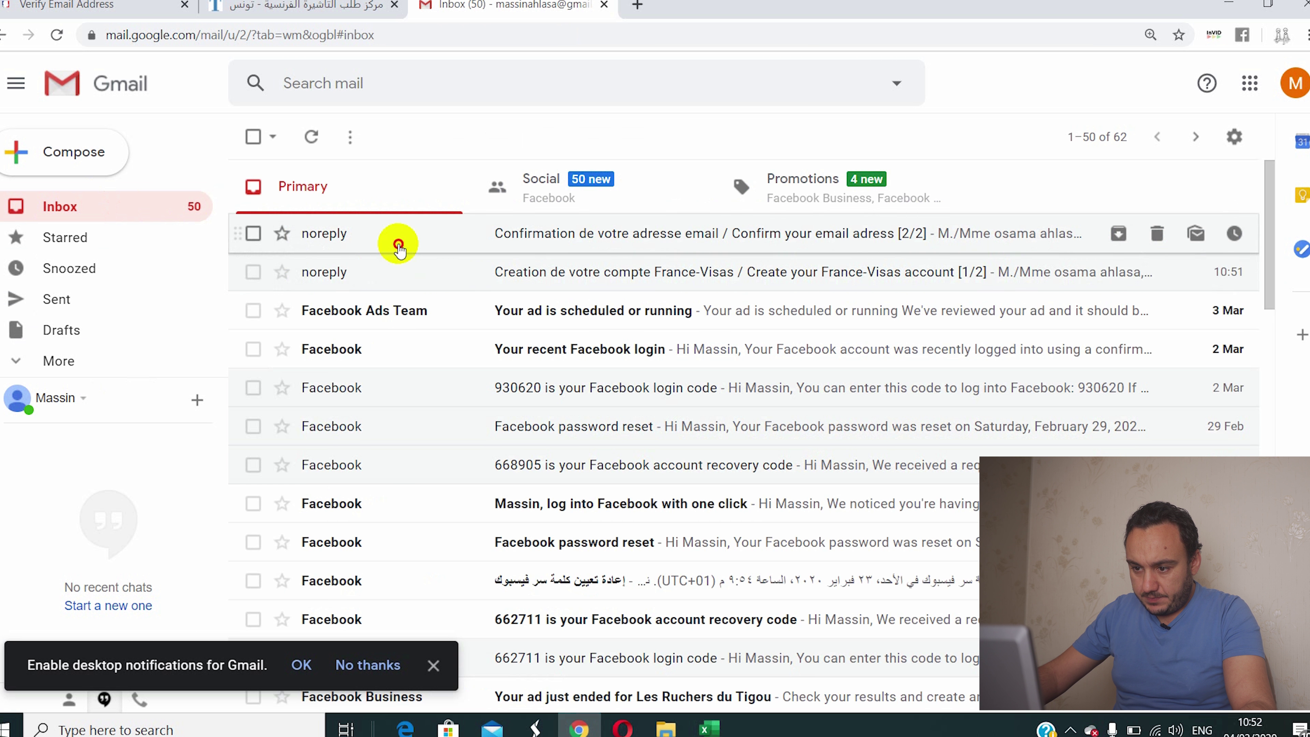
{"action": "left_click", "coordinate": [399, 247]}
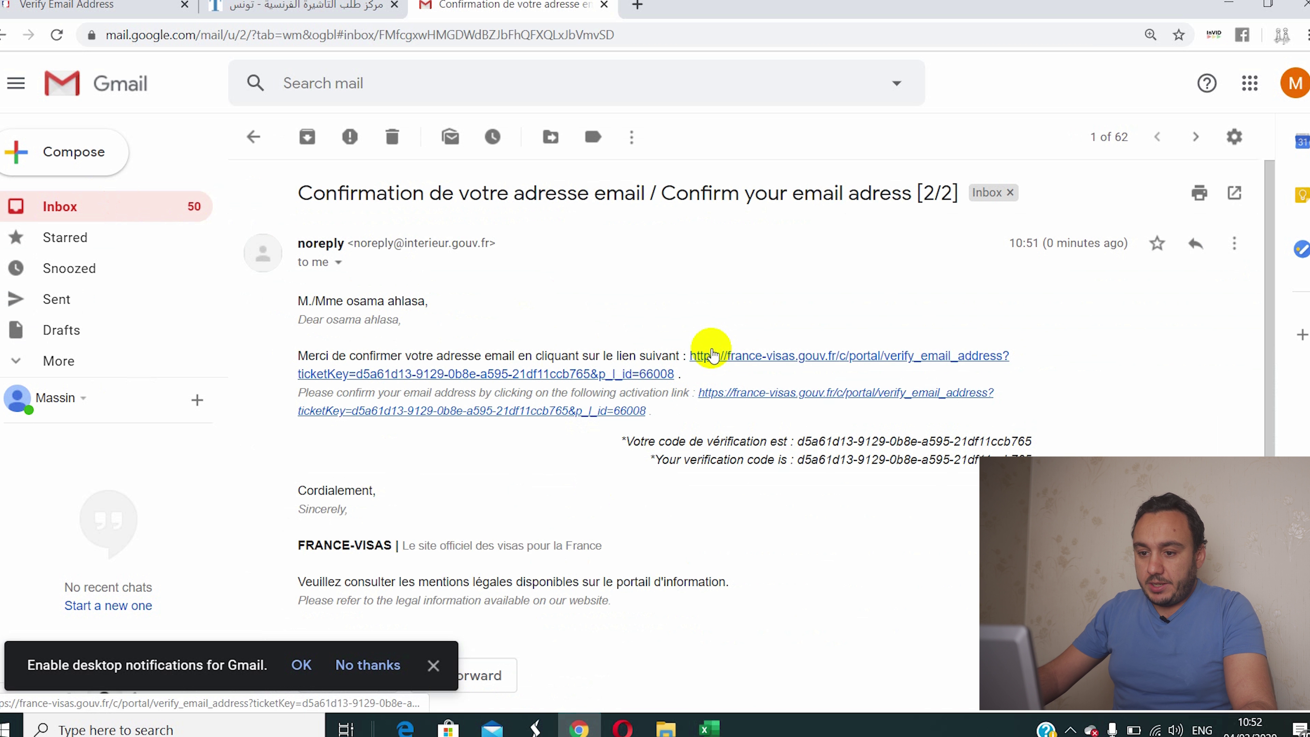
{"action": "left_click", "coordinate": [699, 357]}
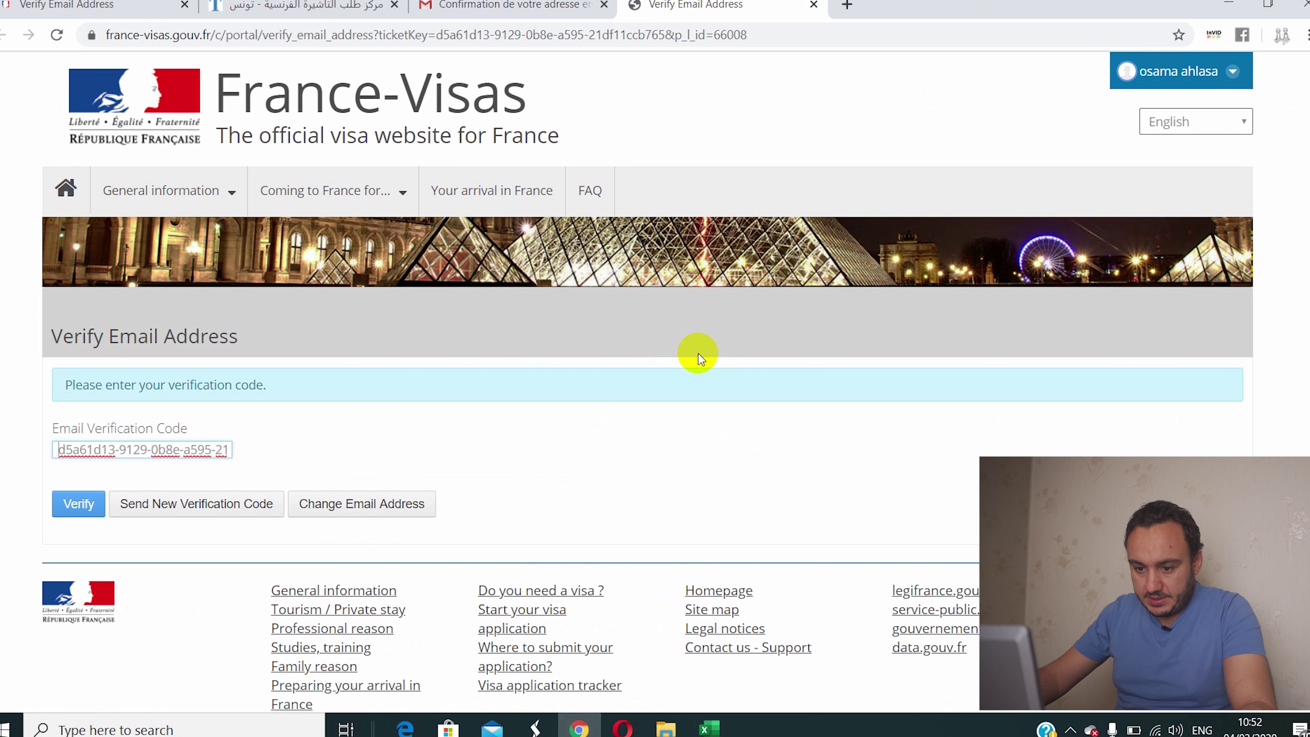
Step: Submit the e-mail verification code and save a new account password
{"action": "left_click", "coordinate": [72, 505]}
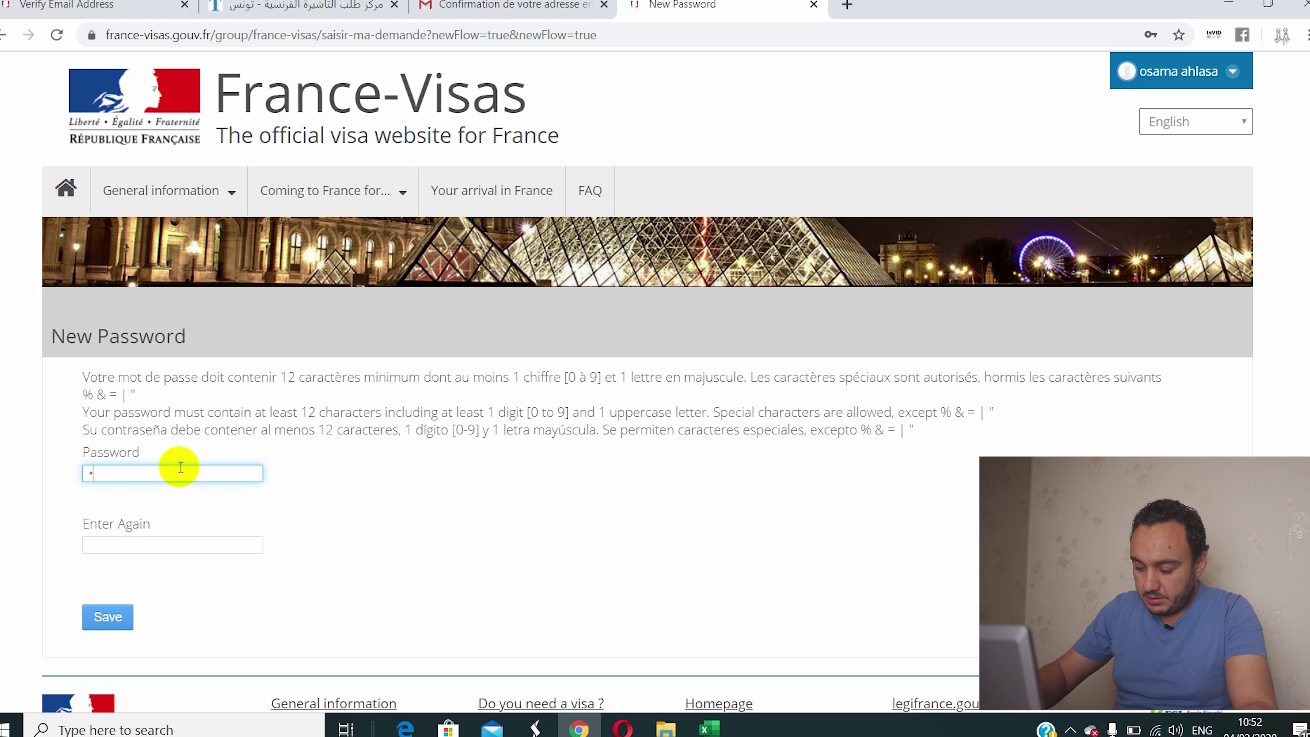
{"action": "type", "text": "••"}
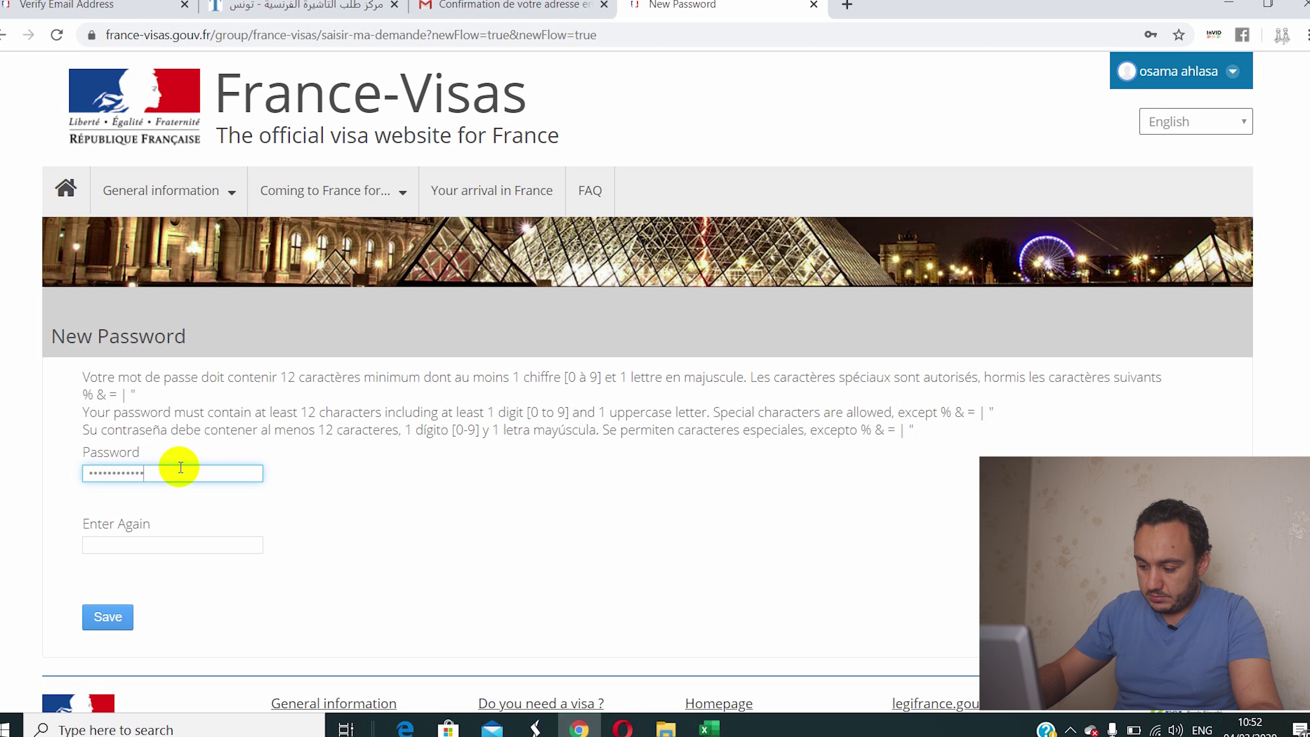
{"action": "left_click", "coordinate": [132, 550]}
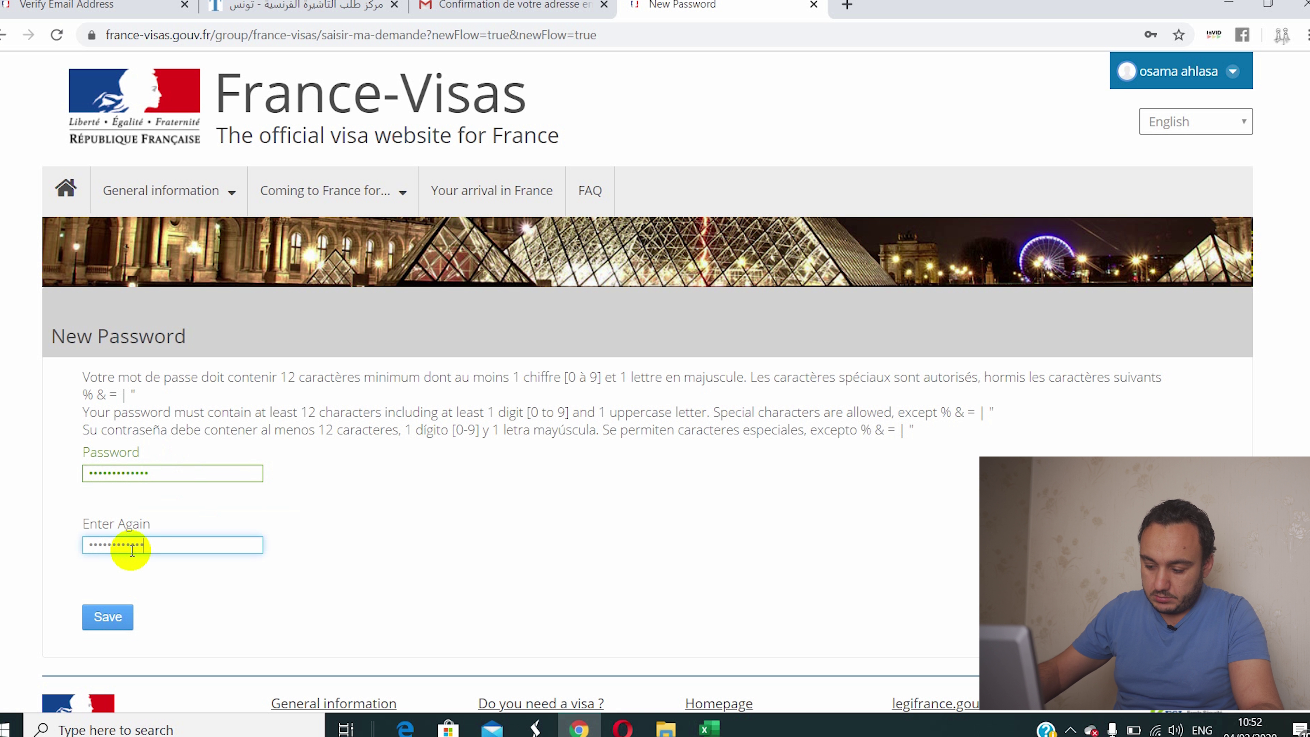
{"action": "left_click", "coordinate": [106, 616]}
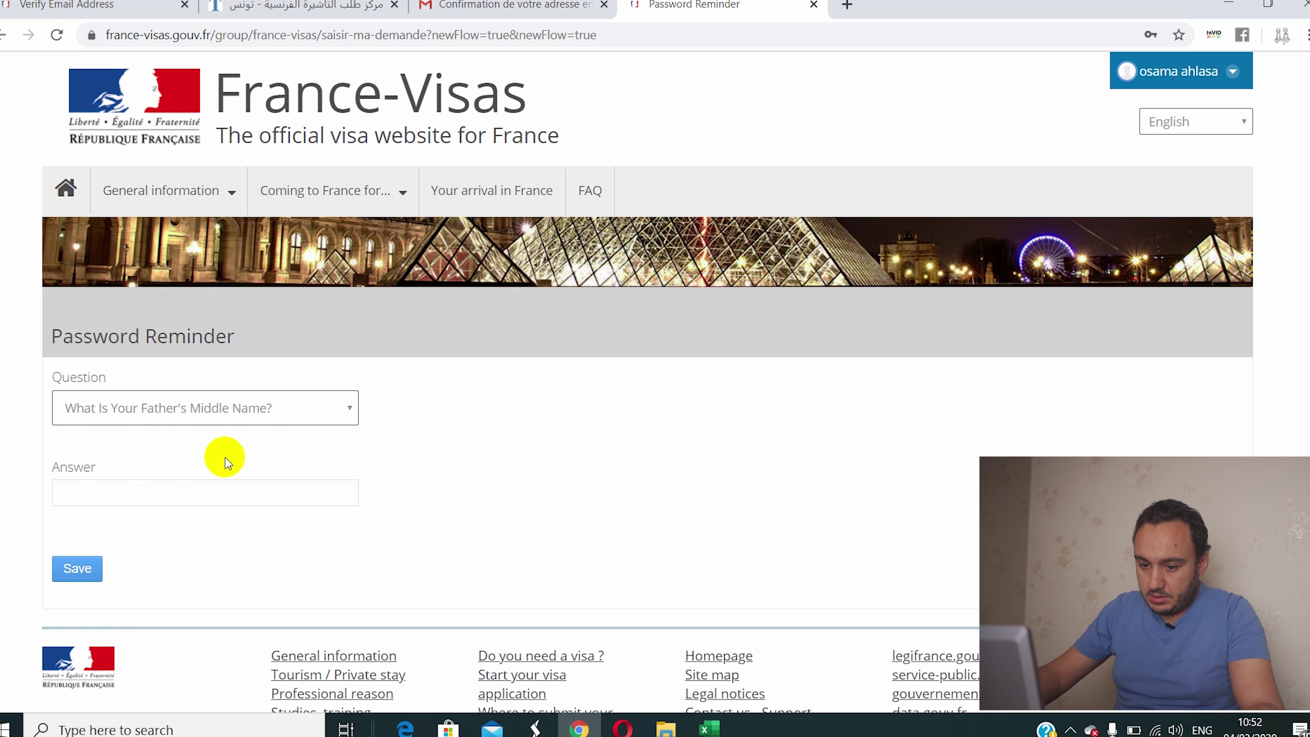
Step: Enter and save the security question answer to open the application form
{"action": "left_click", "coordinate": [148, 500]}
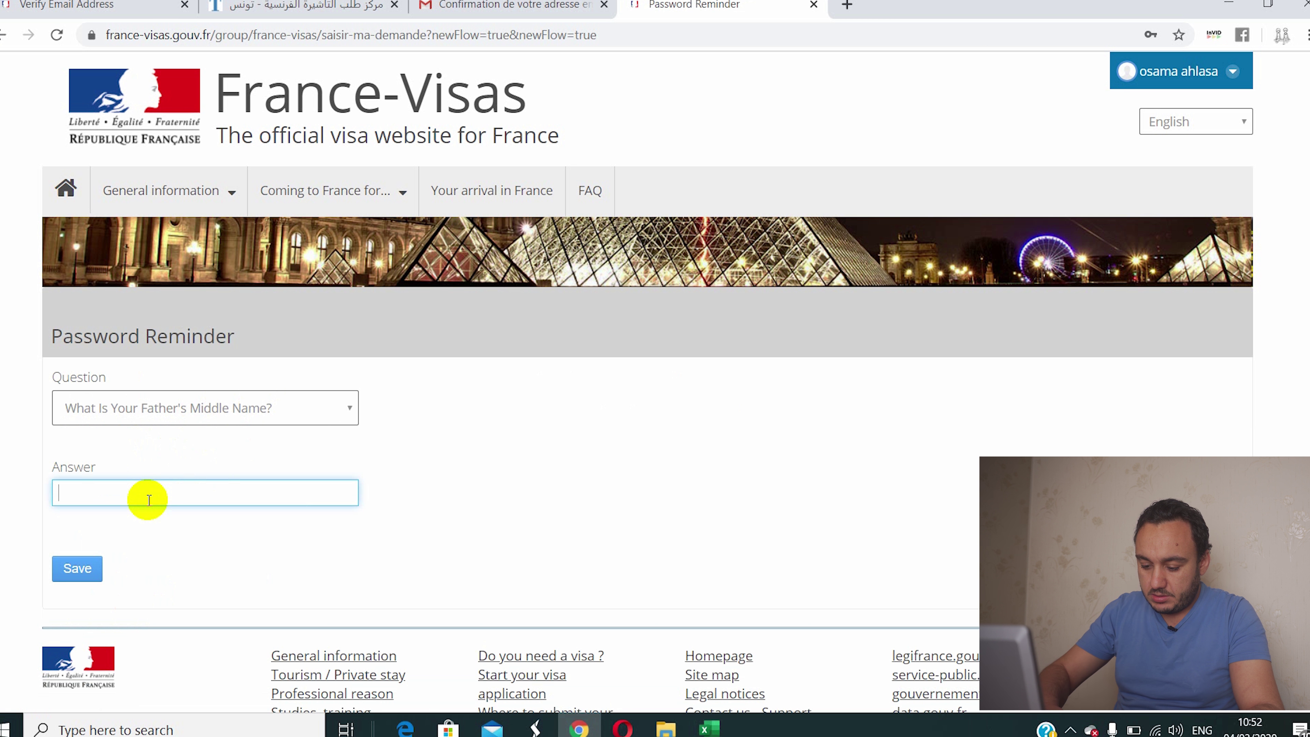
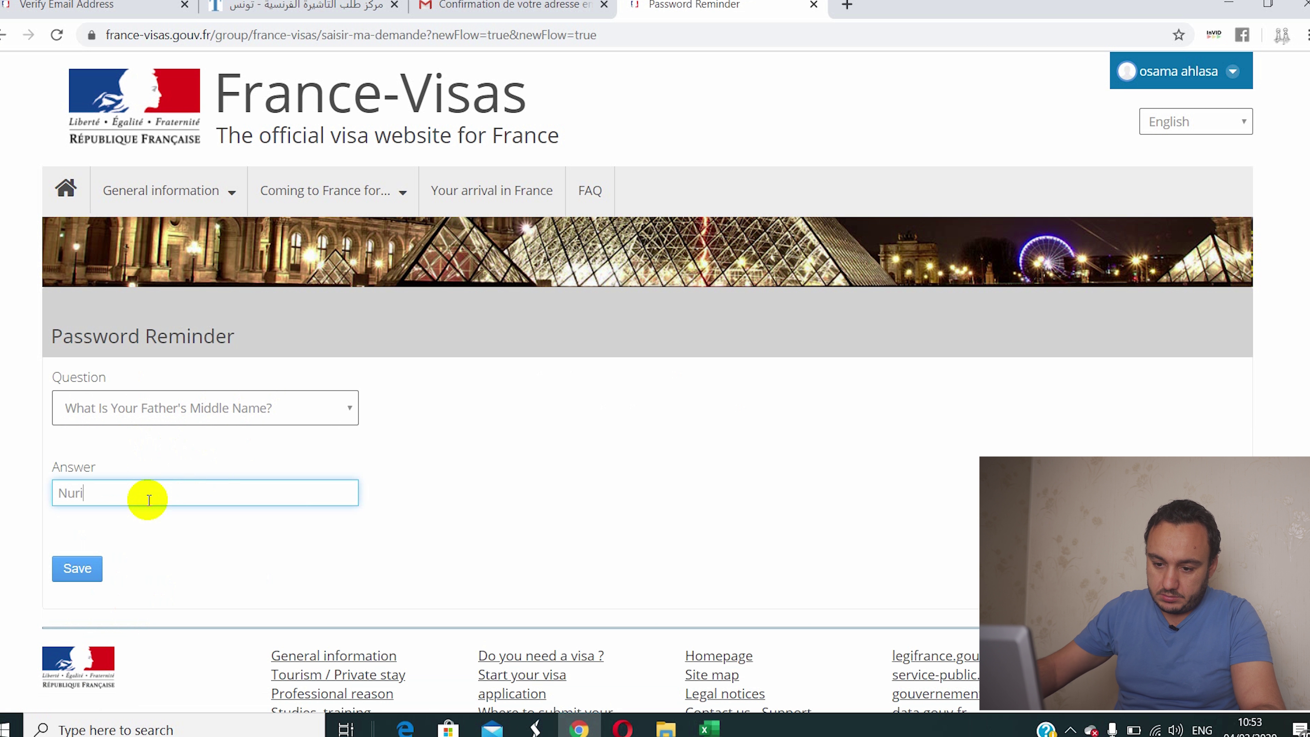
{"action": "left_click", "coordinate": [80, 572]}
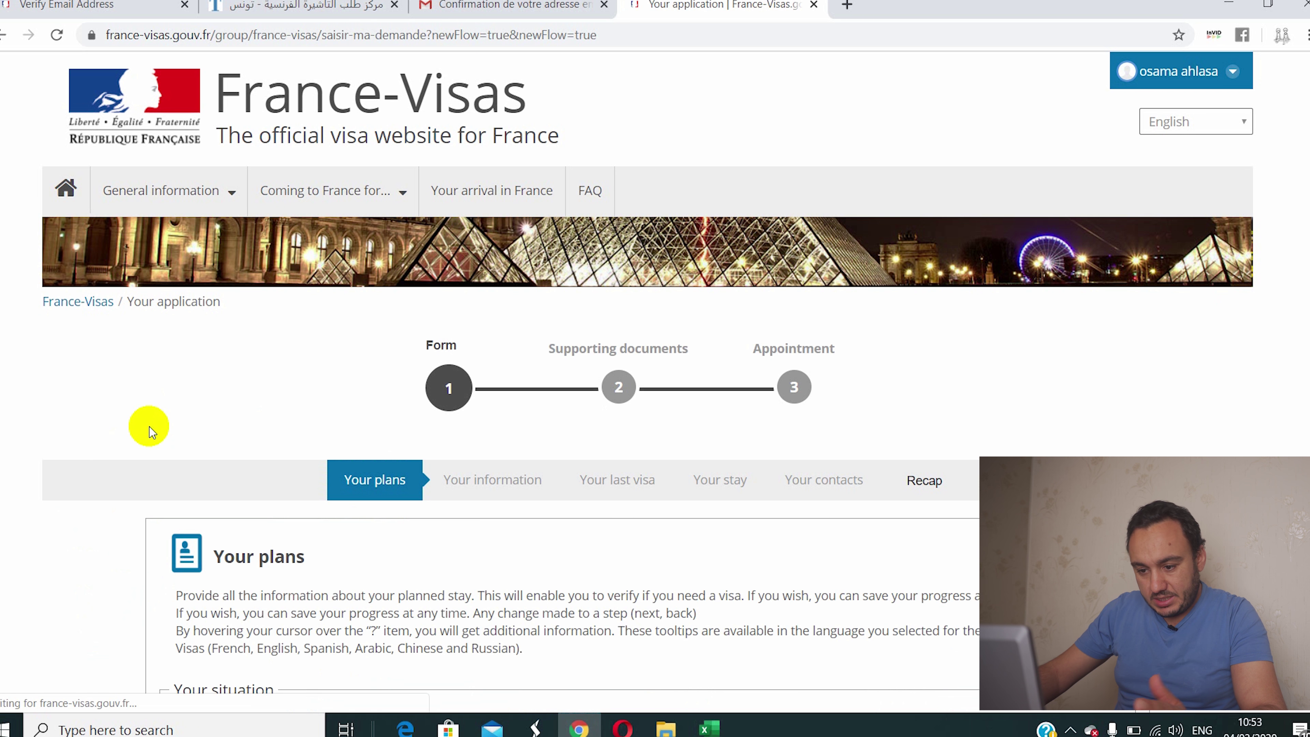
{"action": "scroll", "coordinate": [227, 452], "scroll_direction": "down", "scroll_amount": 5}
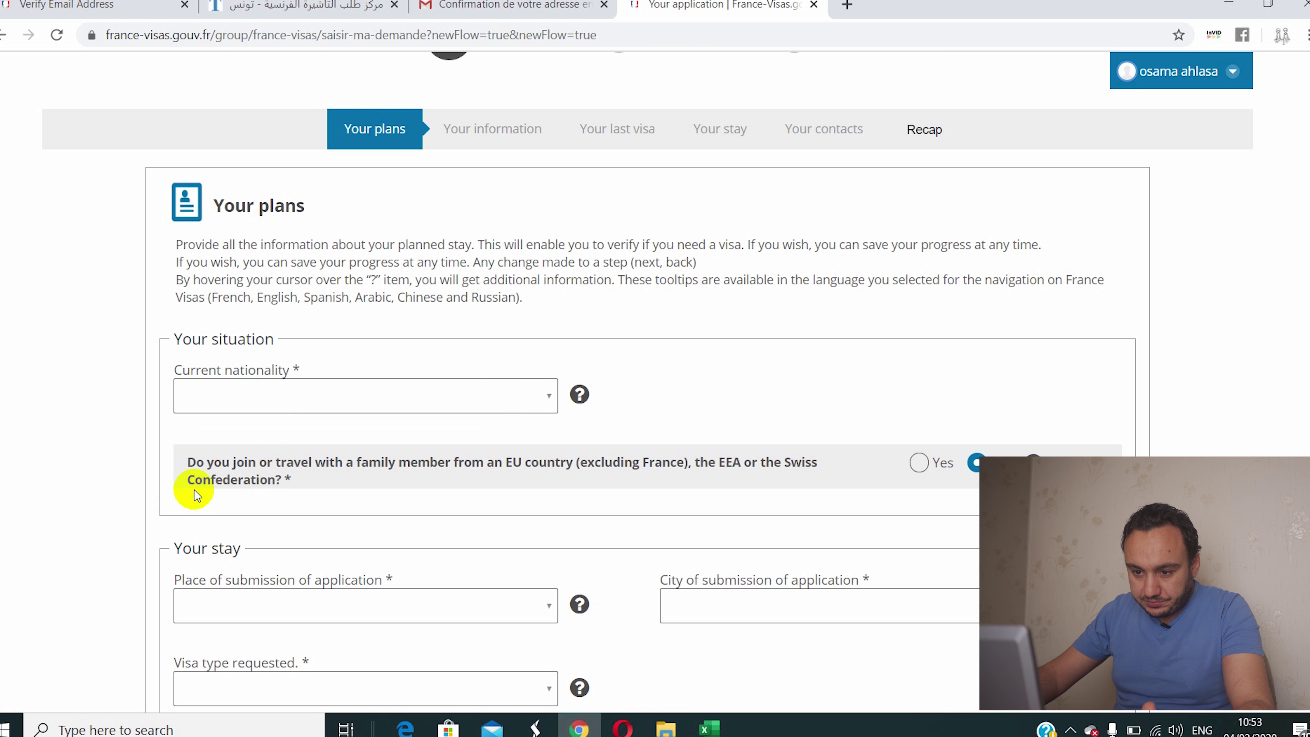
Step: Set current nationality to Libyan and place of submission to Tunisia
{"action": "scroll", "coordinate": [212, 485], "scroll_direction": "down", "scroll_amount": 2}
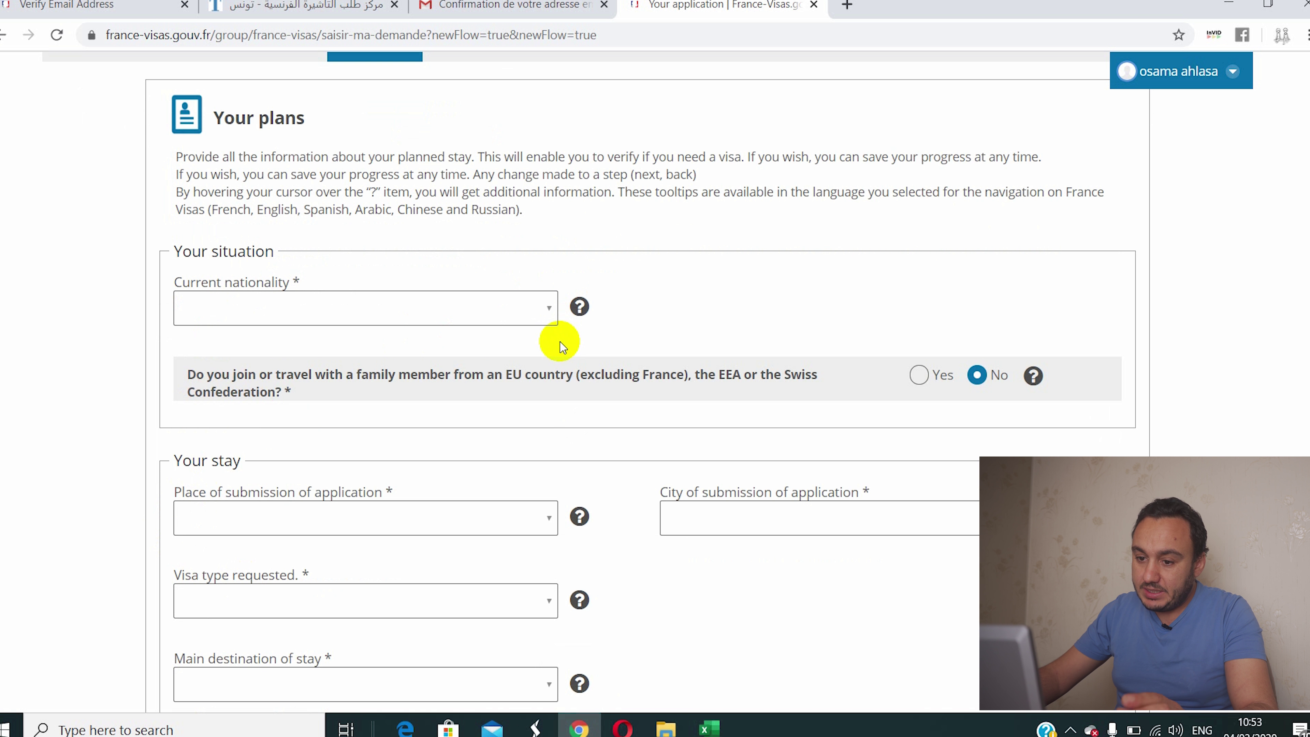
{"action": "left_click", "coordinate": [526, 311]}
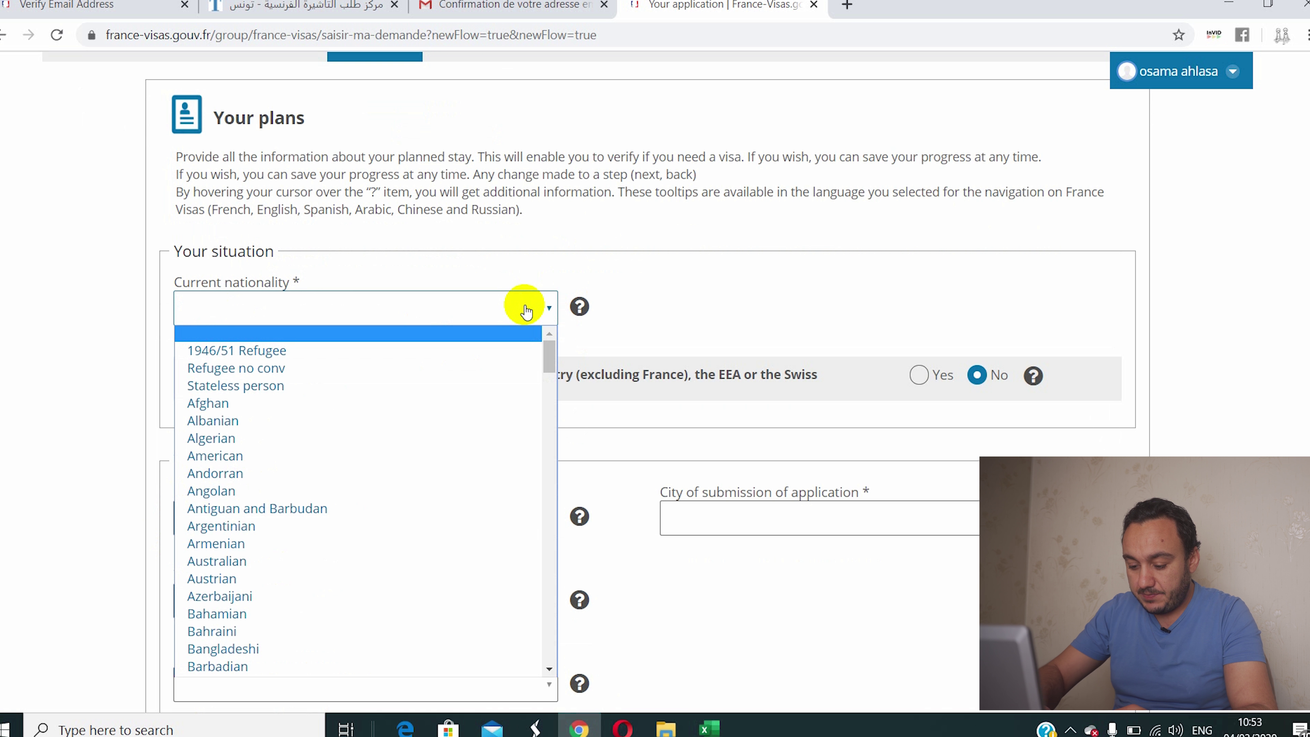
{"action": "type", "text": "li"}
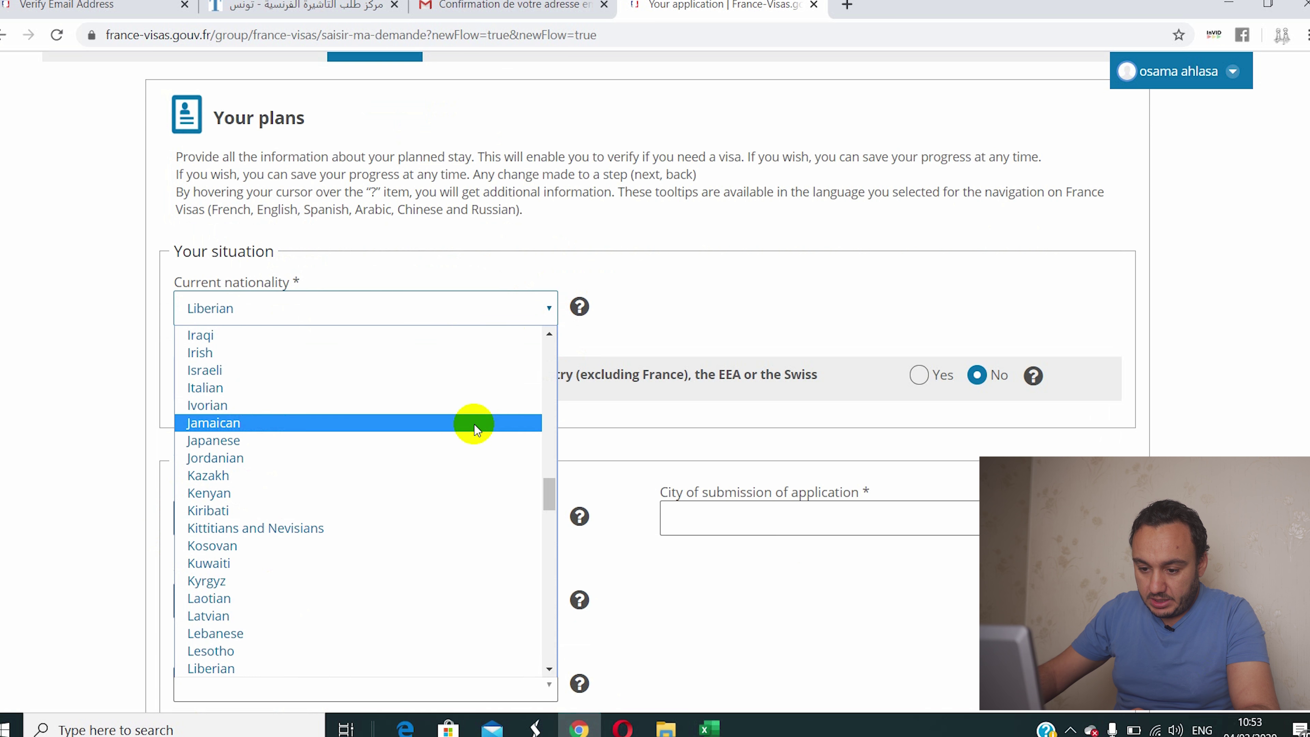
{"action": "scroll", "coordinate": [360, 639], "scroll_direction": "down", "scroll_amount": 3}
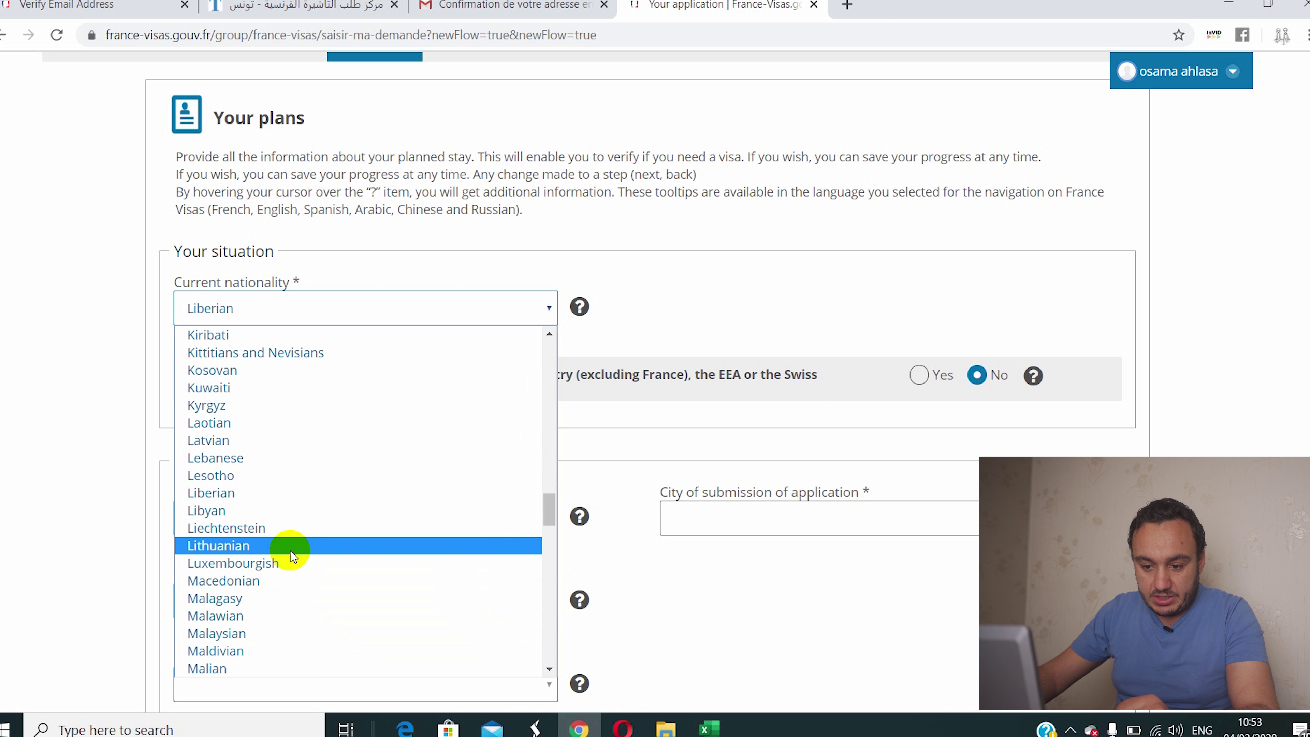
{"action": "left_click", "coordinate": [259, 510]}
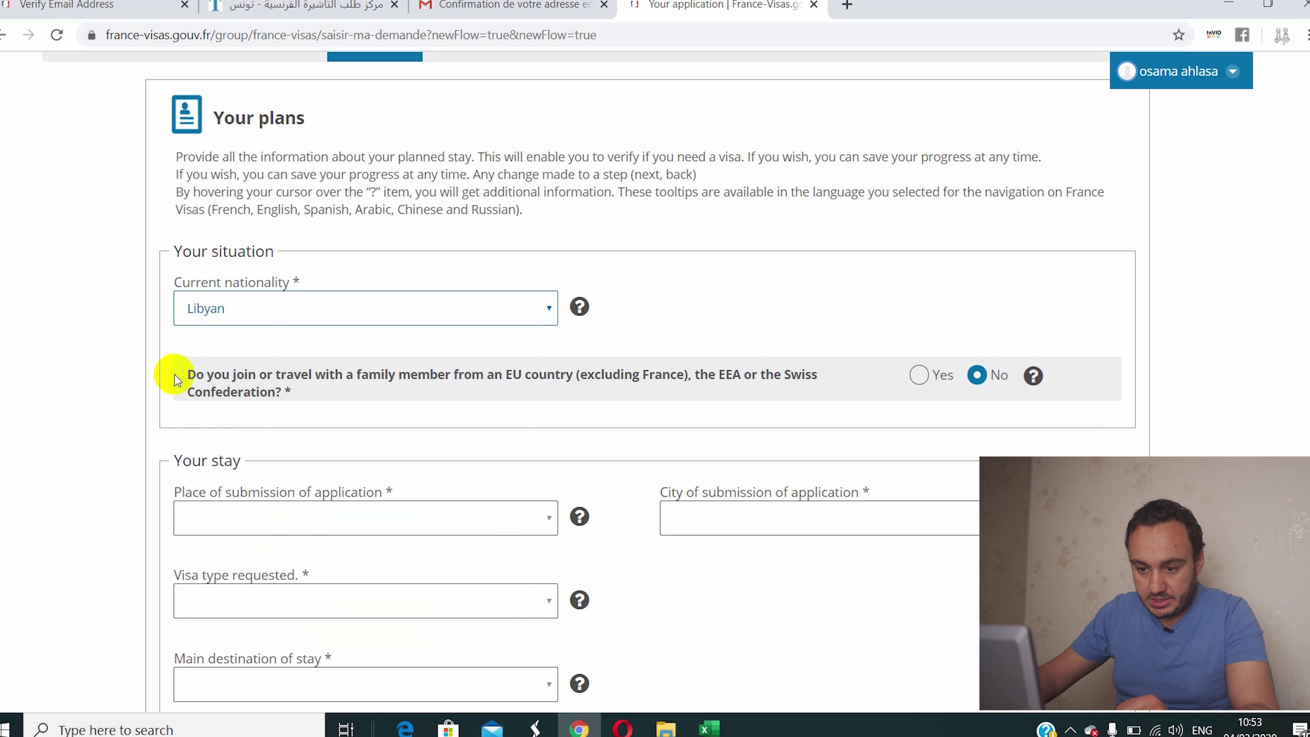
{"action": "scroll", "coordinate": [108, 380], "scroll_direction": "down", "scroll_amount": 3}
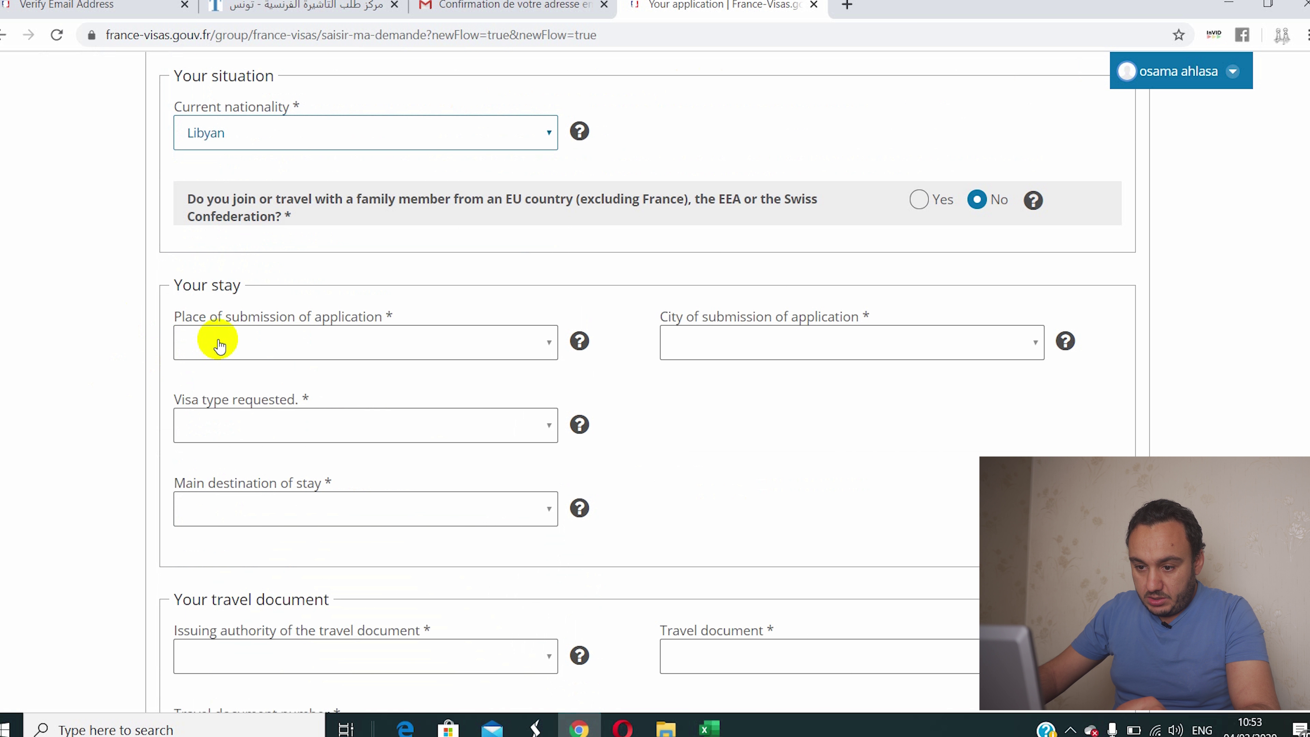
{"action": "left_click", "coordinate": [220, 345]}
{"action": "key", "text": "t"}
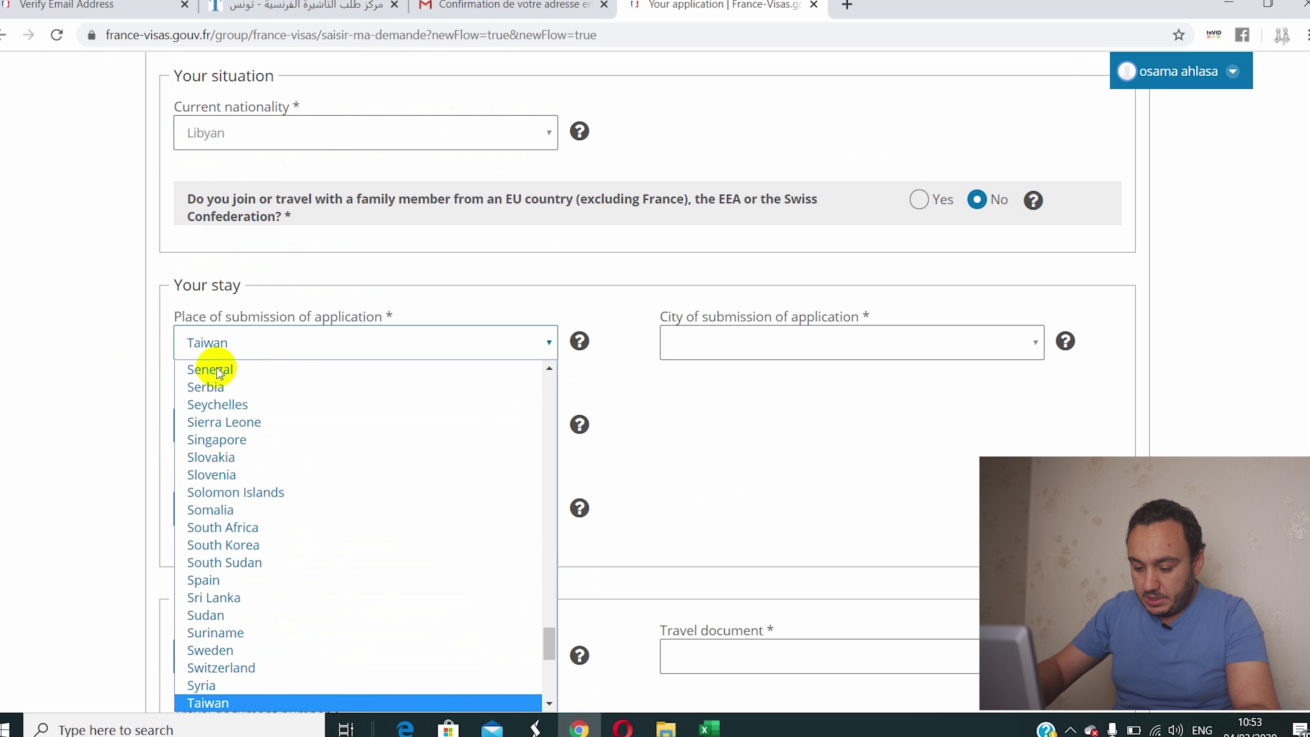
{"action": "key", "text": "u"}
{"action": "key", "text": "n"}
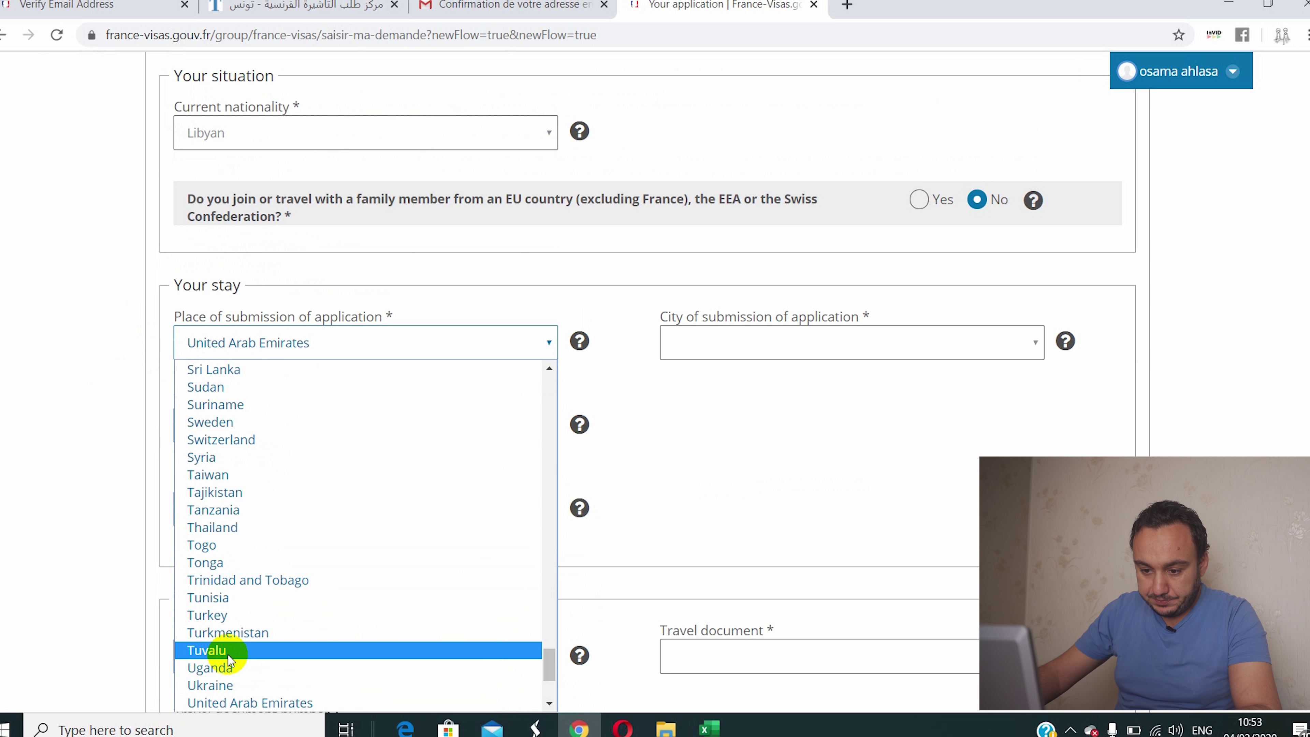
{"action": "left_click", "coordinate": [227, 598]}
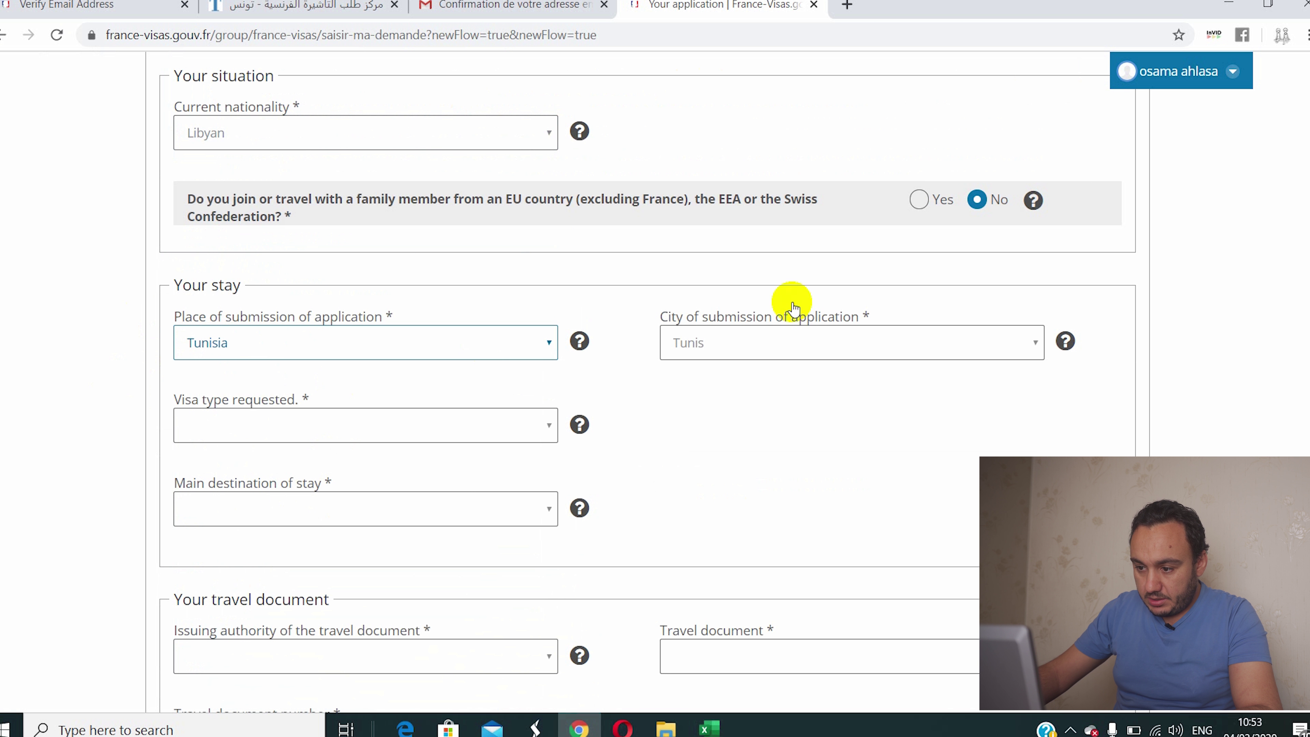
Step: Choose a short-stay visa of 15 travel days with France as main destination
{"action": "left_click", "coordinate": [236, 429]}
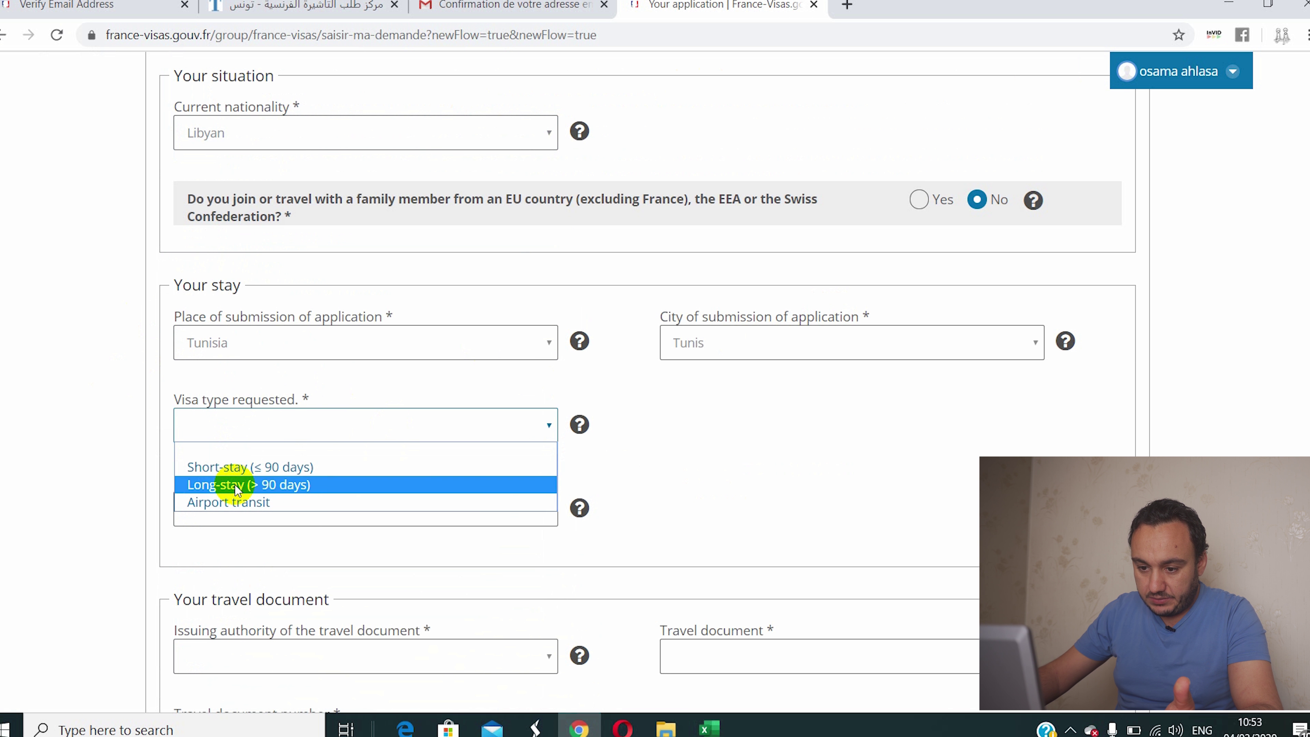
{"action": "left_click", "coordinate": [279, 467]}
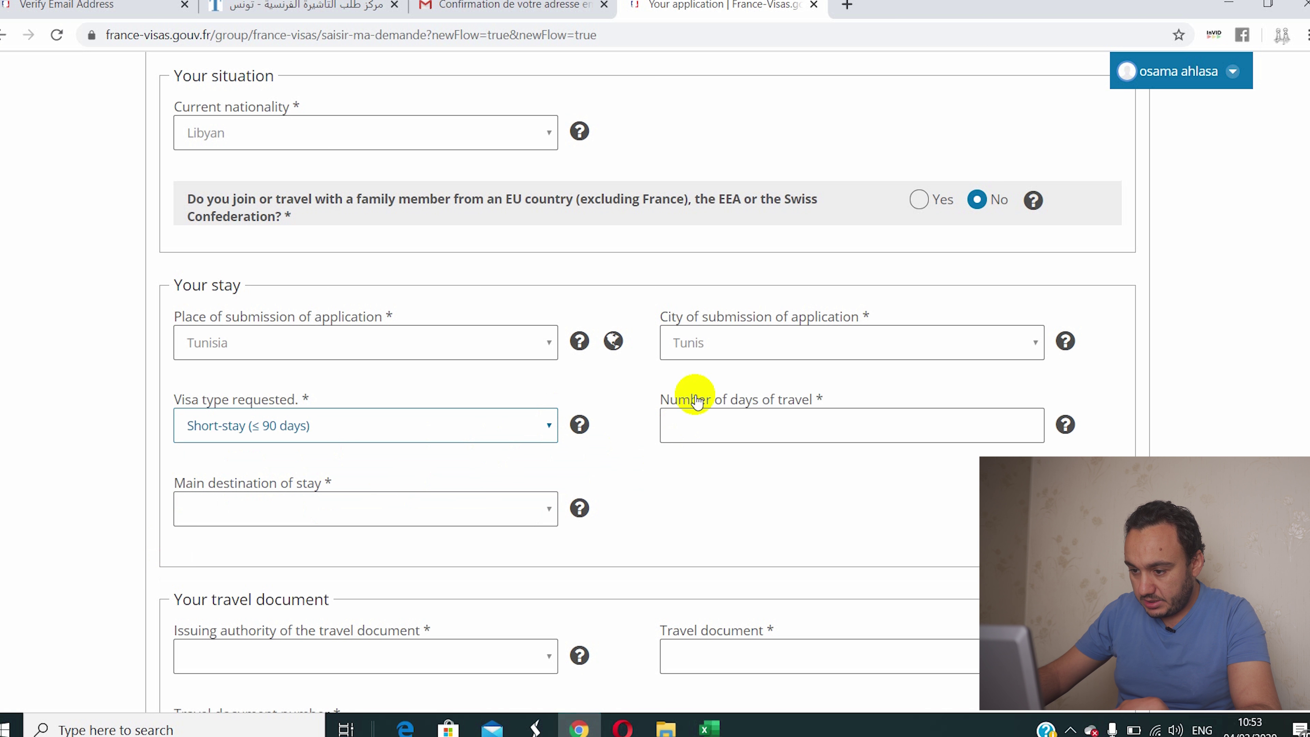
{"action": "left_click", "coordinate": [718, 425]}
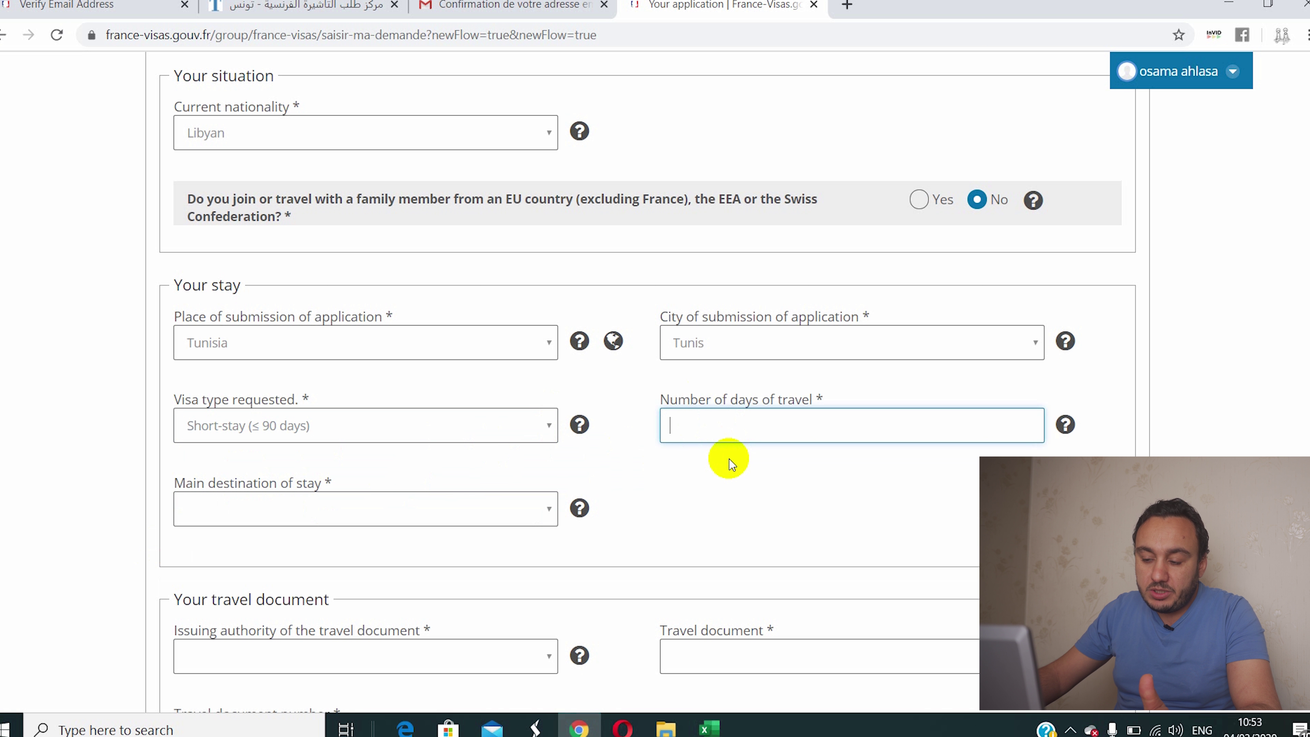
{"action": "type", "text": "15"}
{"action": "scroll", "coordinate": [776, 485], "scroll_direction": "down", "scroll_amount": 3}
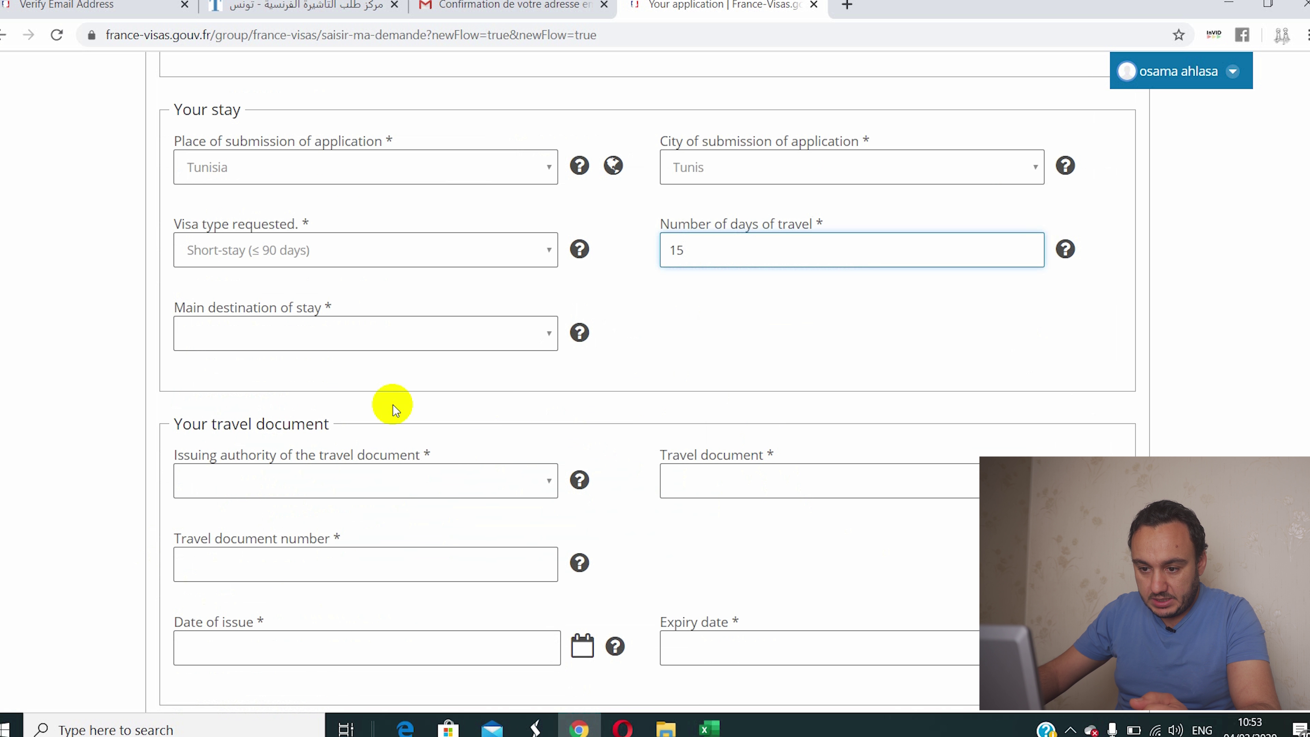
{"action": "left_click", "coordinate": [274, 348]}
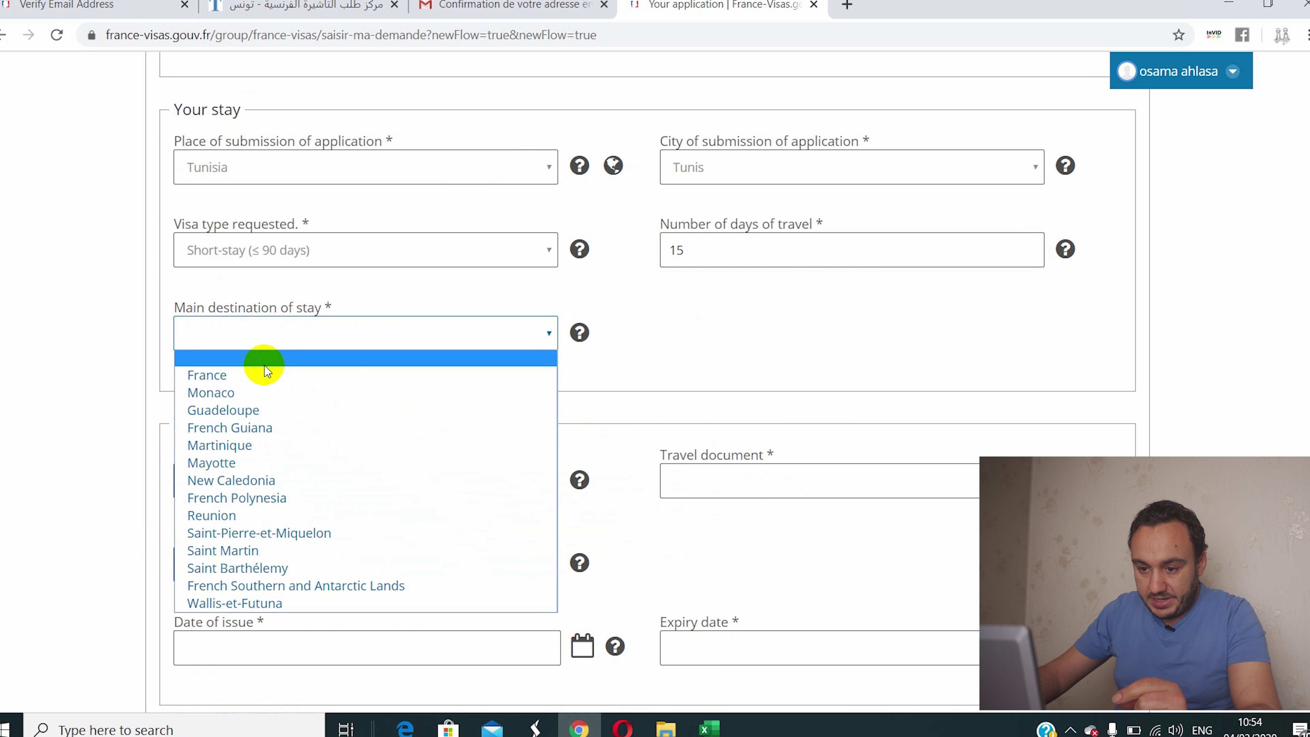
{"action": "left_click", "coordinate": [255, 381]}
{"action": "scroll", "coordinate": [552, 392], "scroll_direction": "down", "scroll_amount": 3}
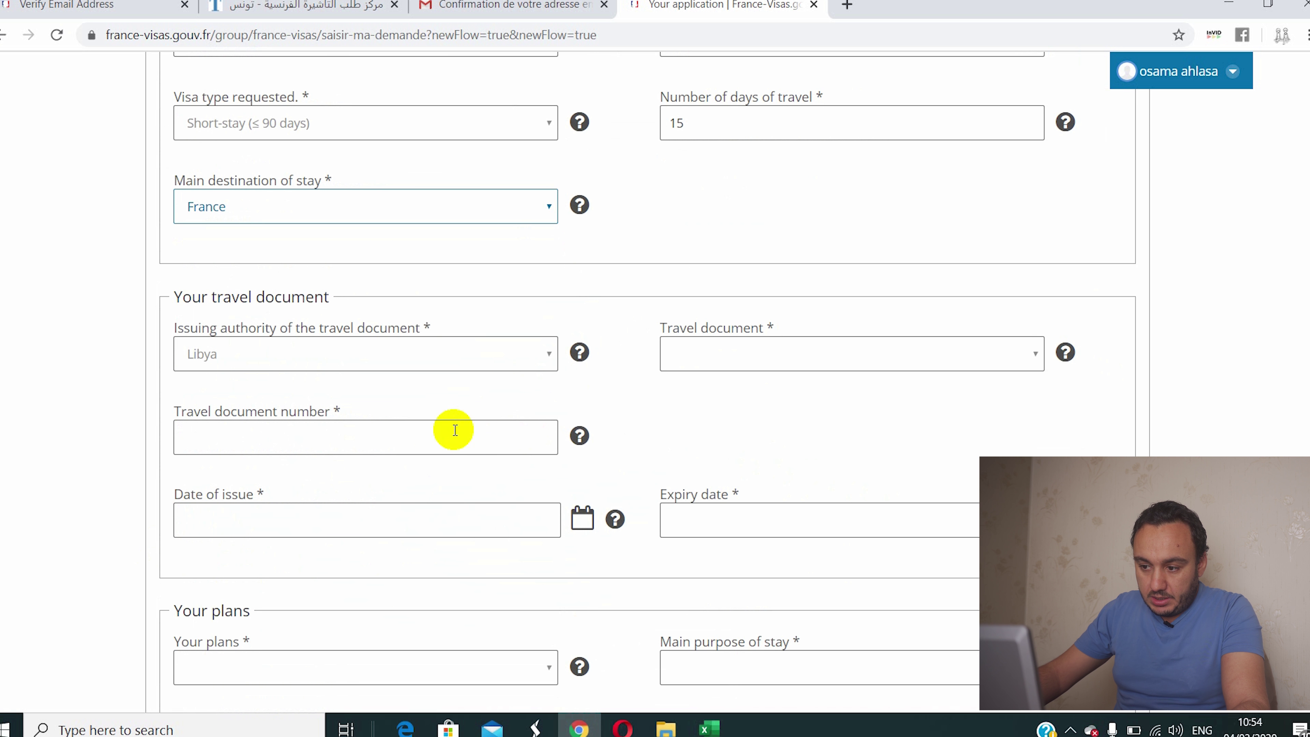
Step: Select Ordinary passport as the travel document and enter its number
{"action": "left_click", "coordinate": [699, 351]}
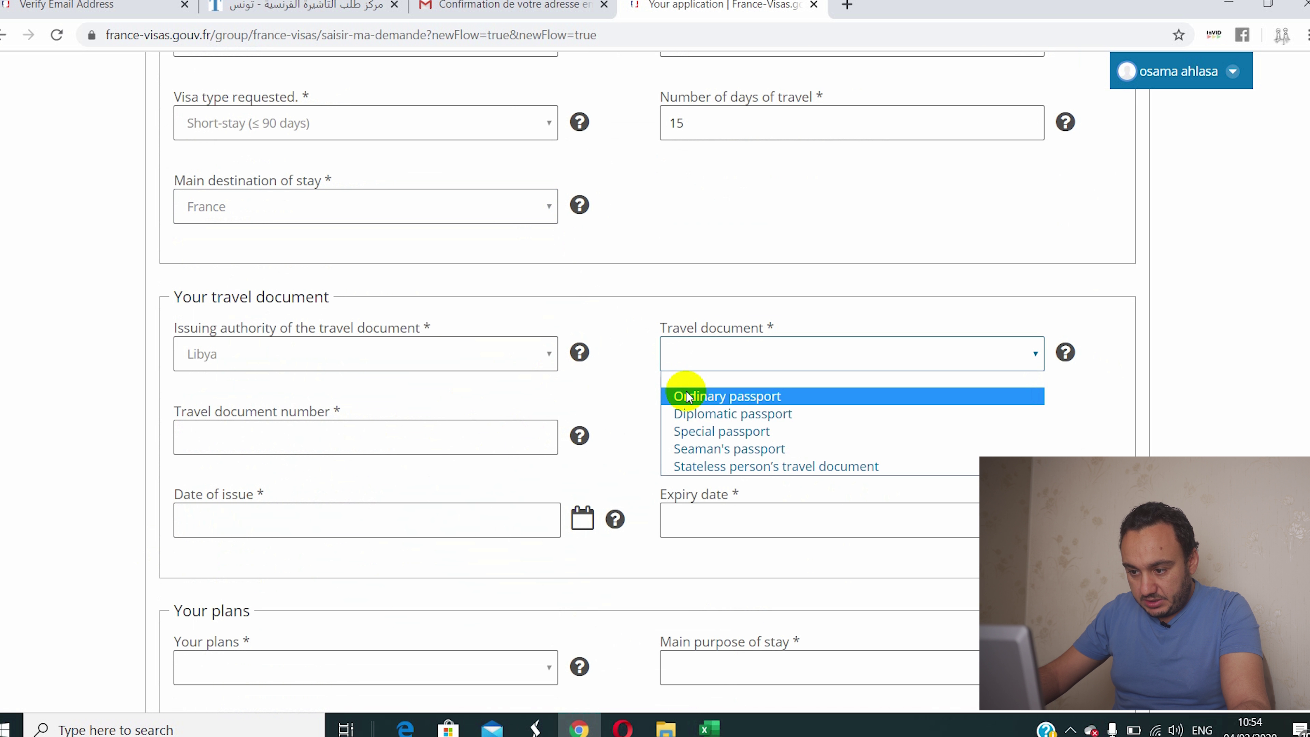
{"action": "left_click", "coordinate": [732, 396]}
{"action": "left_click", "coordinate": [233, 435]}
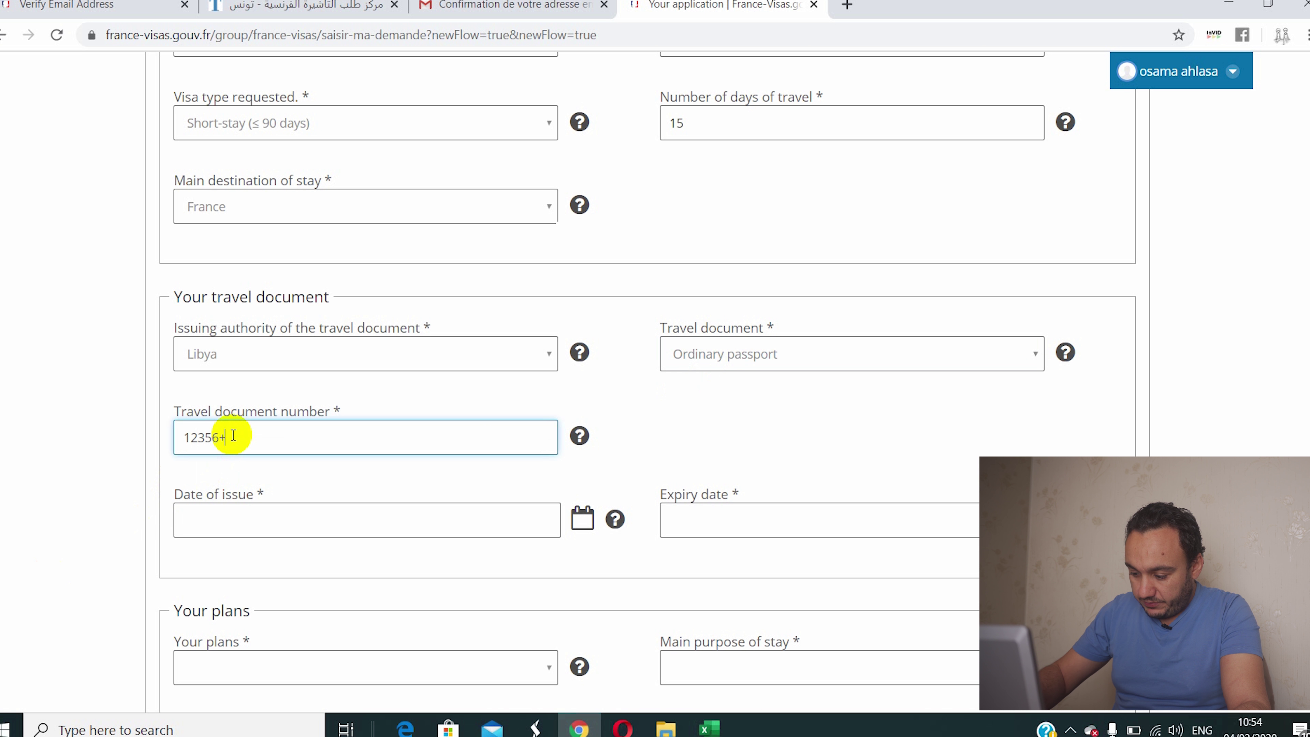
{"action": "scroll", "coordinate": [233, 434], "scroll_direction": "down", "scroll_amount": 2}
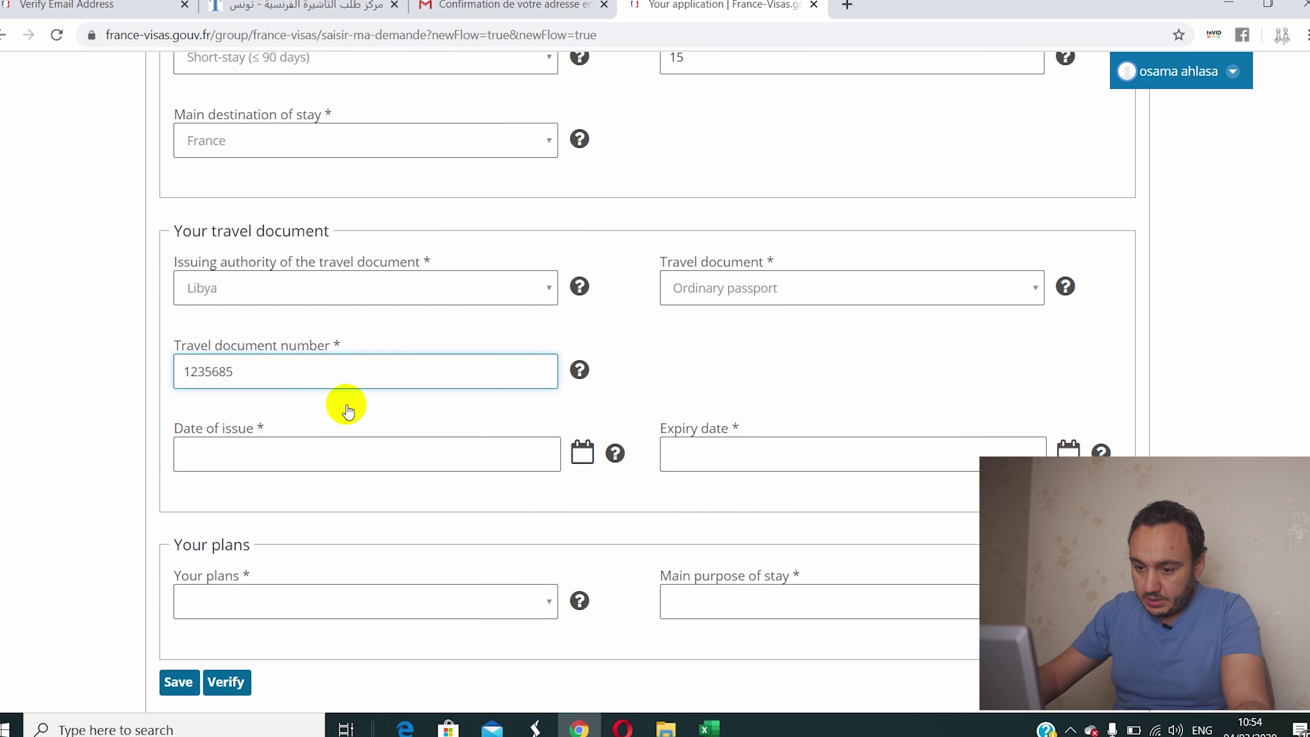
Step: Set issue date 08/03/2018, expiry date 03/03/2023, and plans to Tourism
{"action": "left_click", "coordinate": [296, 423]}
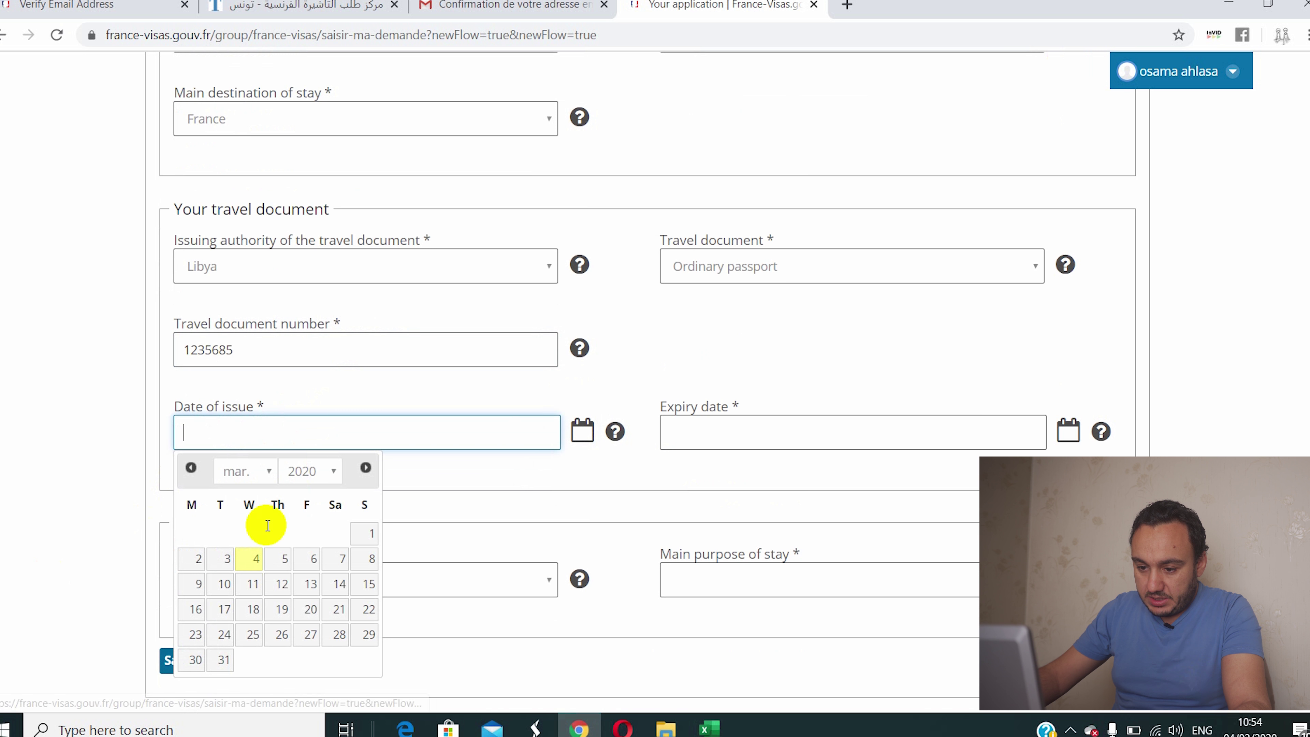
{"action": "left_click", "coordinate": [309, 470]}
{"action": "left_click", "coordinate": [320, 255]}
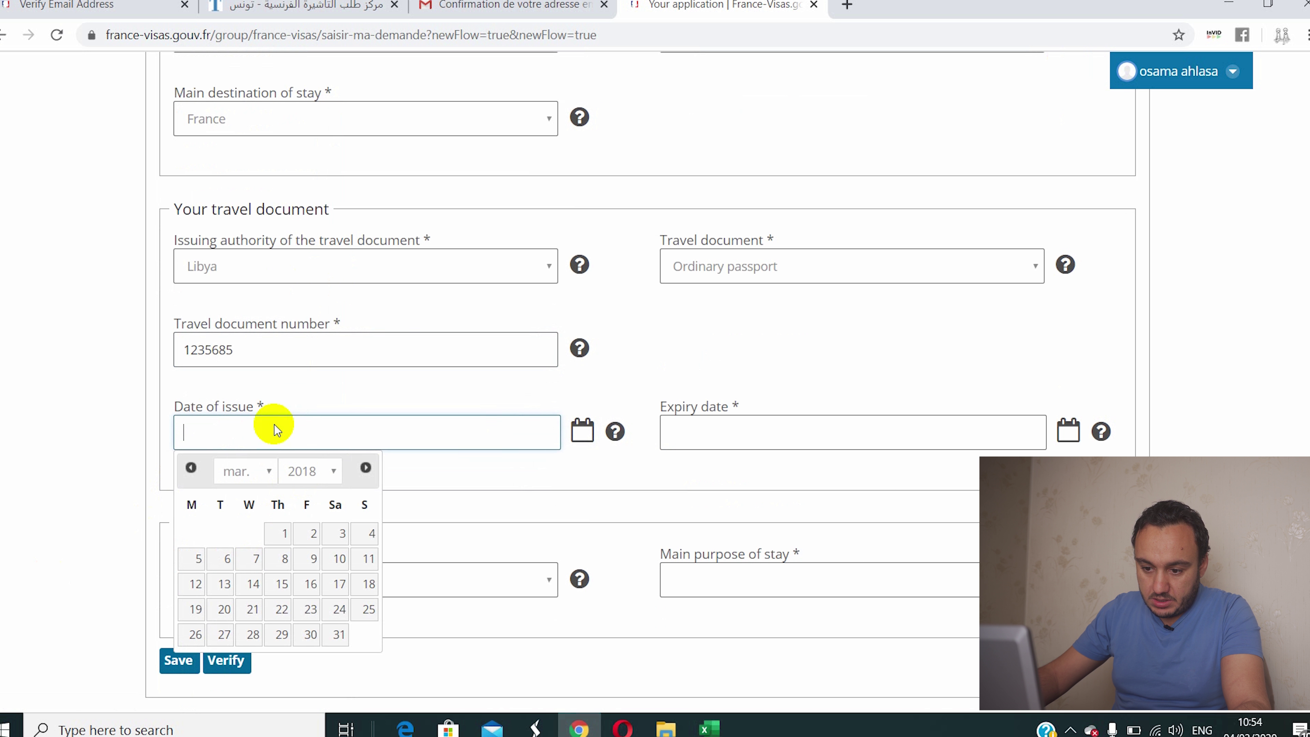
{"action": "left_click", "coordinate": [281, 557]}
{"action": "left_click", "coordinate": [783, 433]}
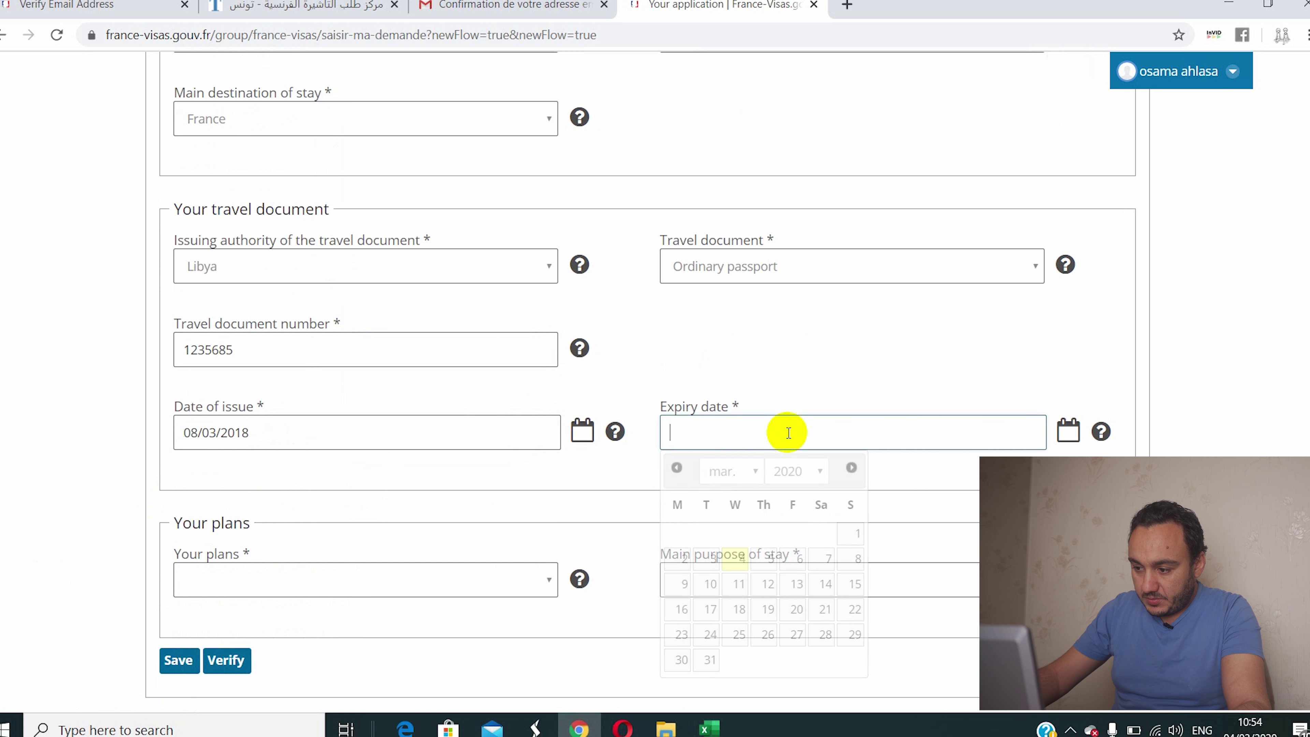
{"action": "left_click", "coordinate": [797, 475]}
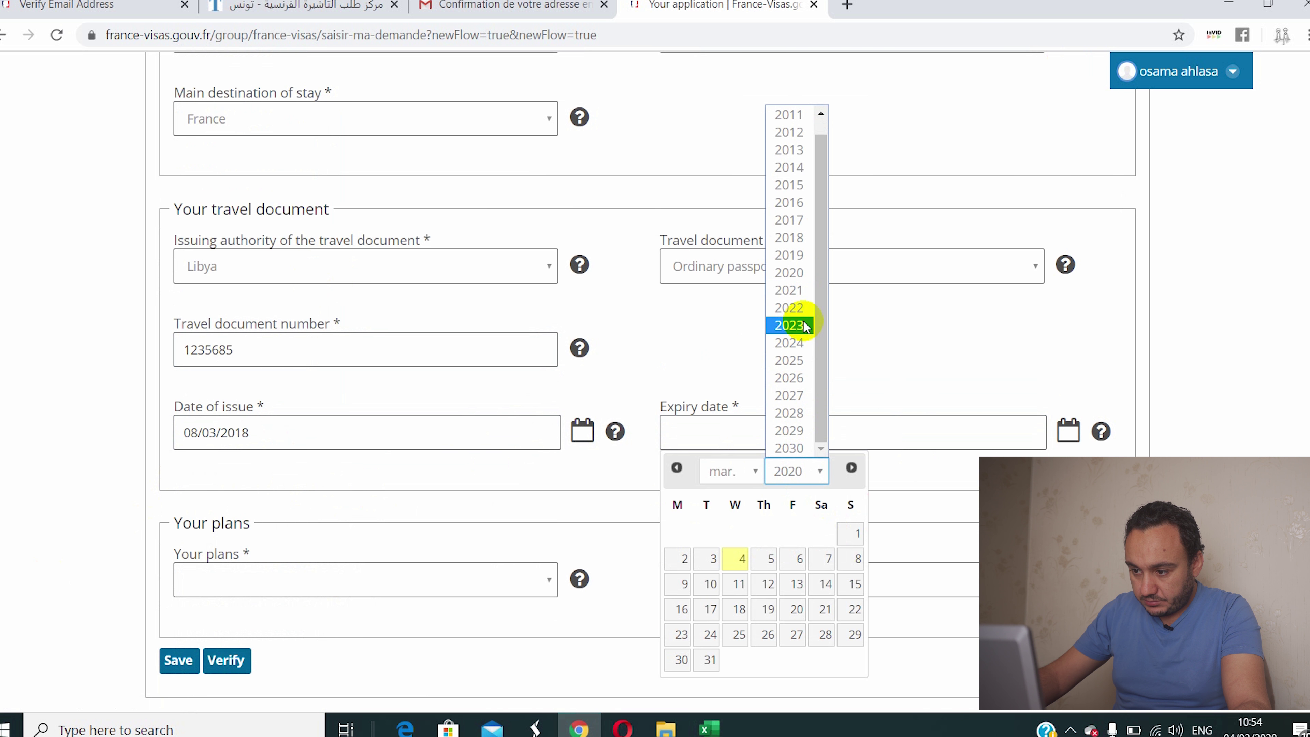
{"action": "left_click", "coordinate": [798, 324]}
{"action": "left_click", "coordinate": [796, 535]}
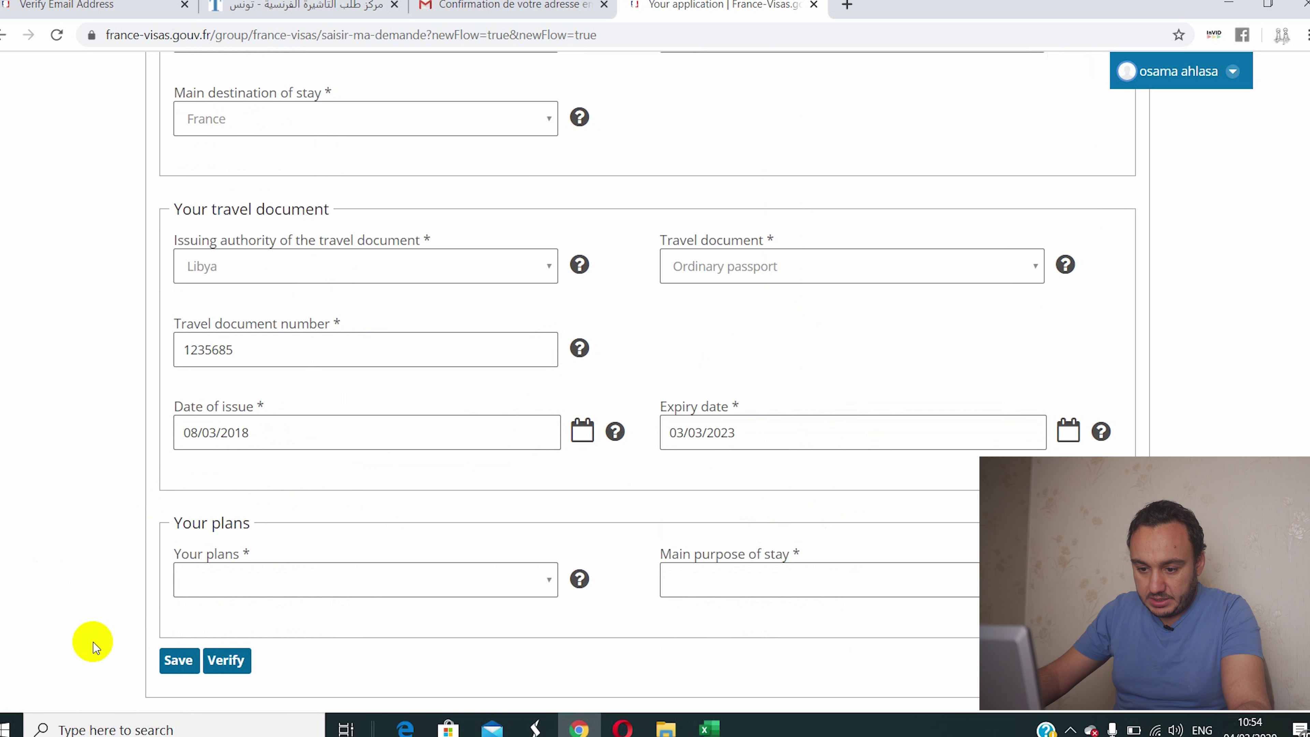
{"action": "left_click", "coordinate": [250, 576]}
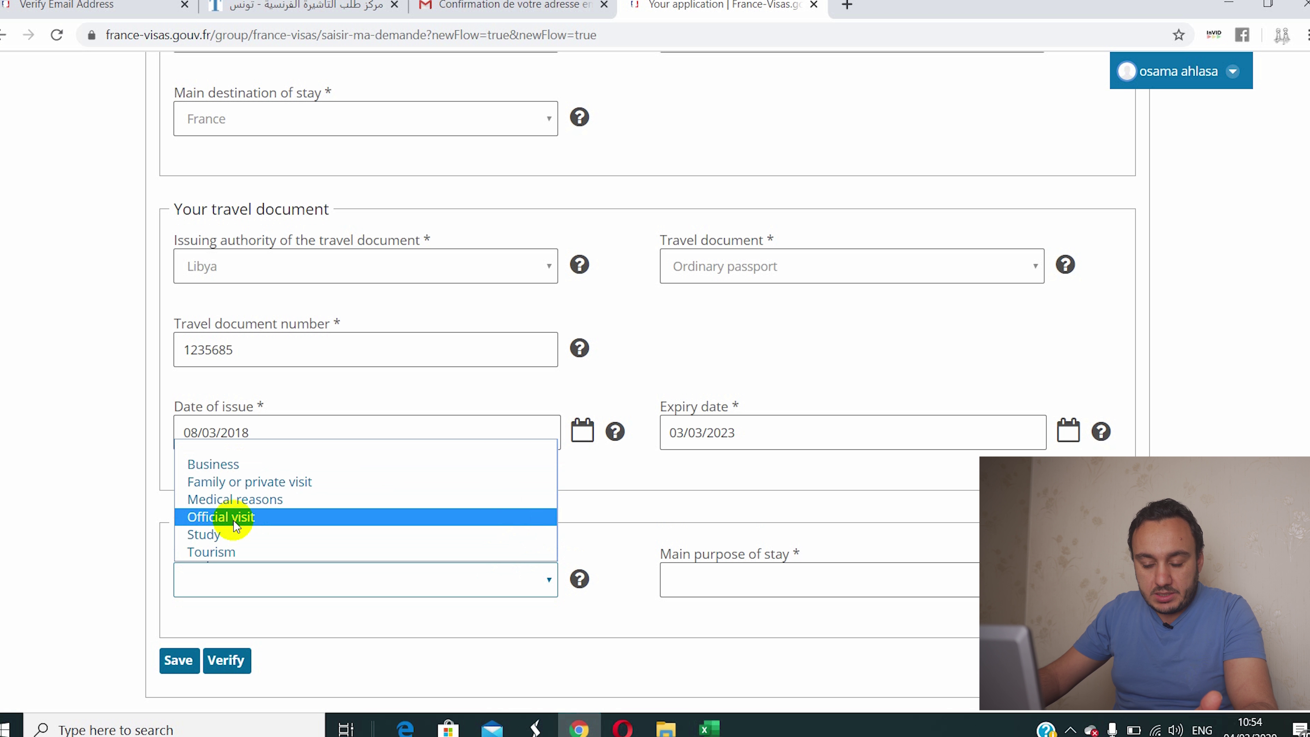
{"action": "left_click", "coordinate": [215, 551]}
Step: Set the main purpose of stay to Tourism / Private visit
{"action": "left_click", "coordinate": [728, 578]}
{"action": "left_click", "coordinate": [711, 609]}
{"action": "scroll", "coordinate": [349, 653], "scroll_direction": "down", "scroll_amount": 5}
Step: Submit the plans, confirm Yes in the dialog, and continue to Your identity
{"action": "left_click", "coordinate": [227, 398]}
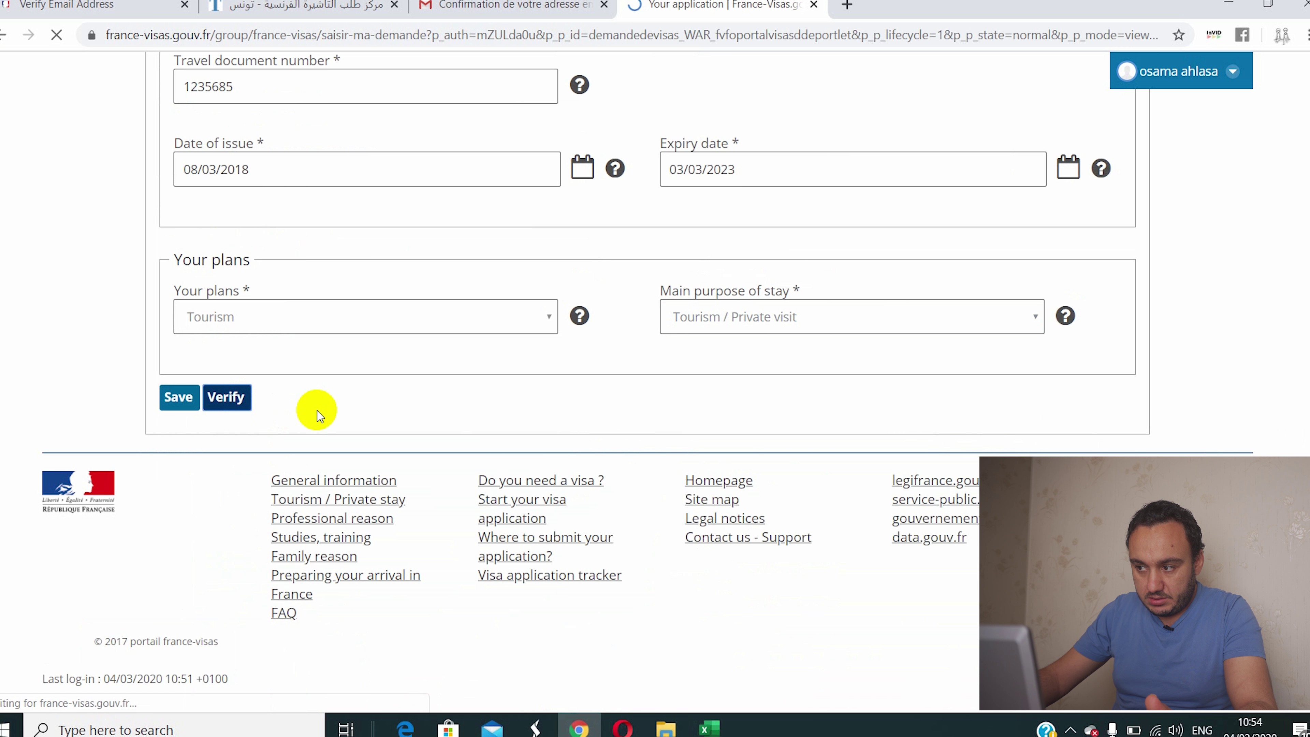
{"action": "scroll", "coordinate": [317, 410], "scroll_direction": "up", "scroll_amount": 2}
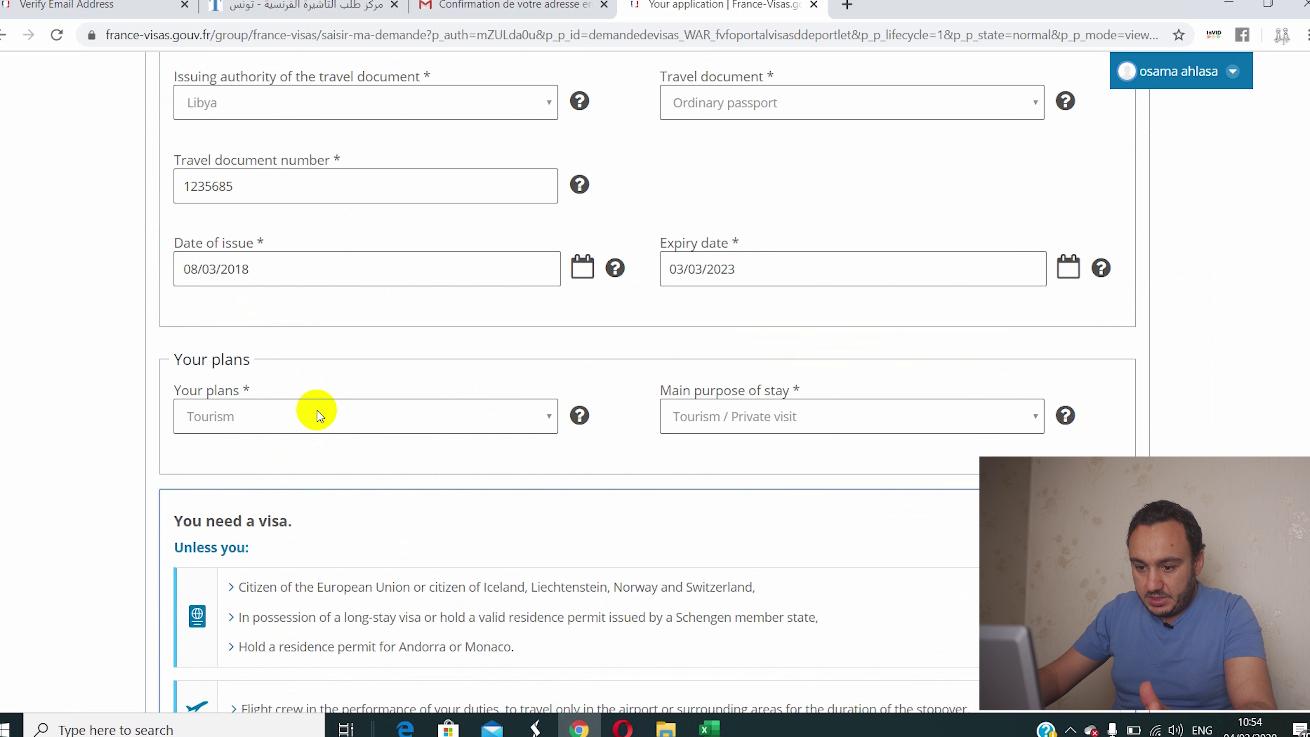
{"action": "scroll", "coordinate": [318, 411], "scroll_direction": "up", "scroll_amount": 5}
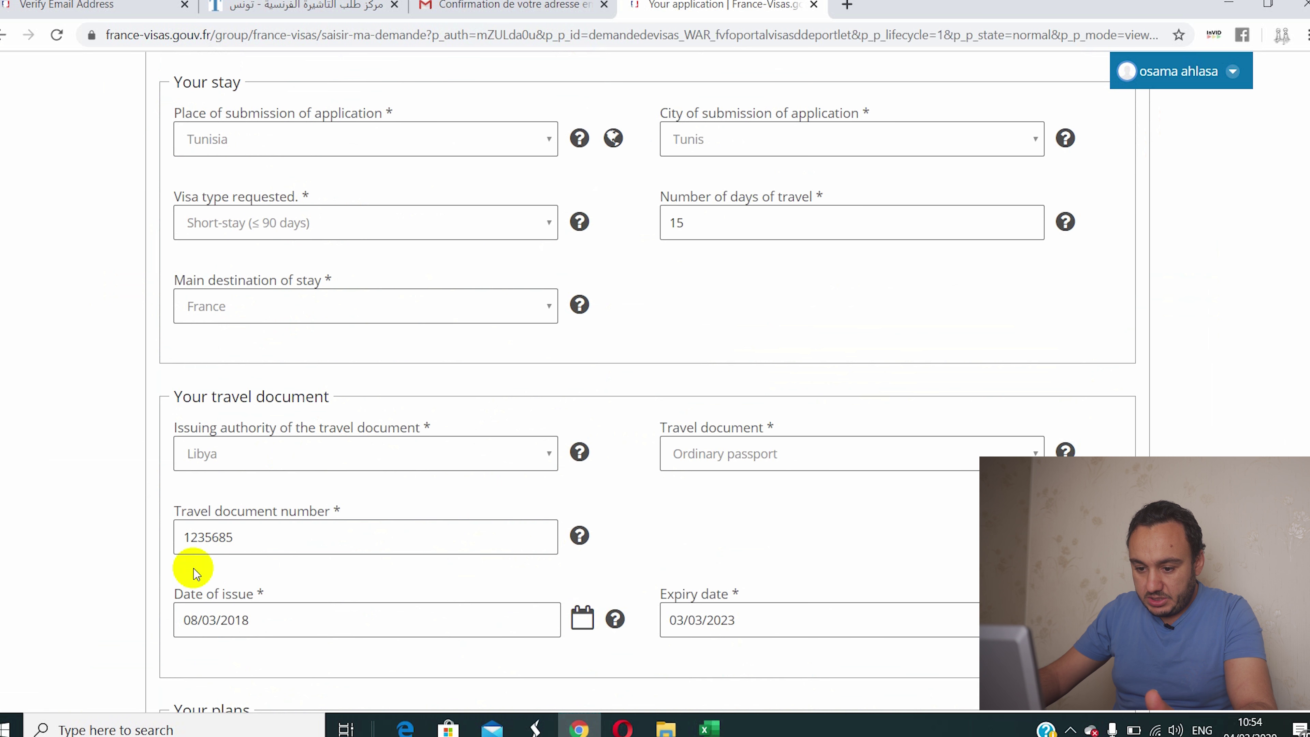
{"action": "scroll", "coordinate": [446, 482], "scroll_direction": "down", "scroll_amount": 12}
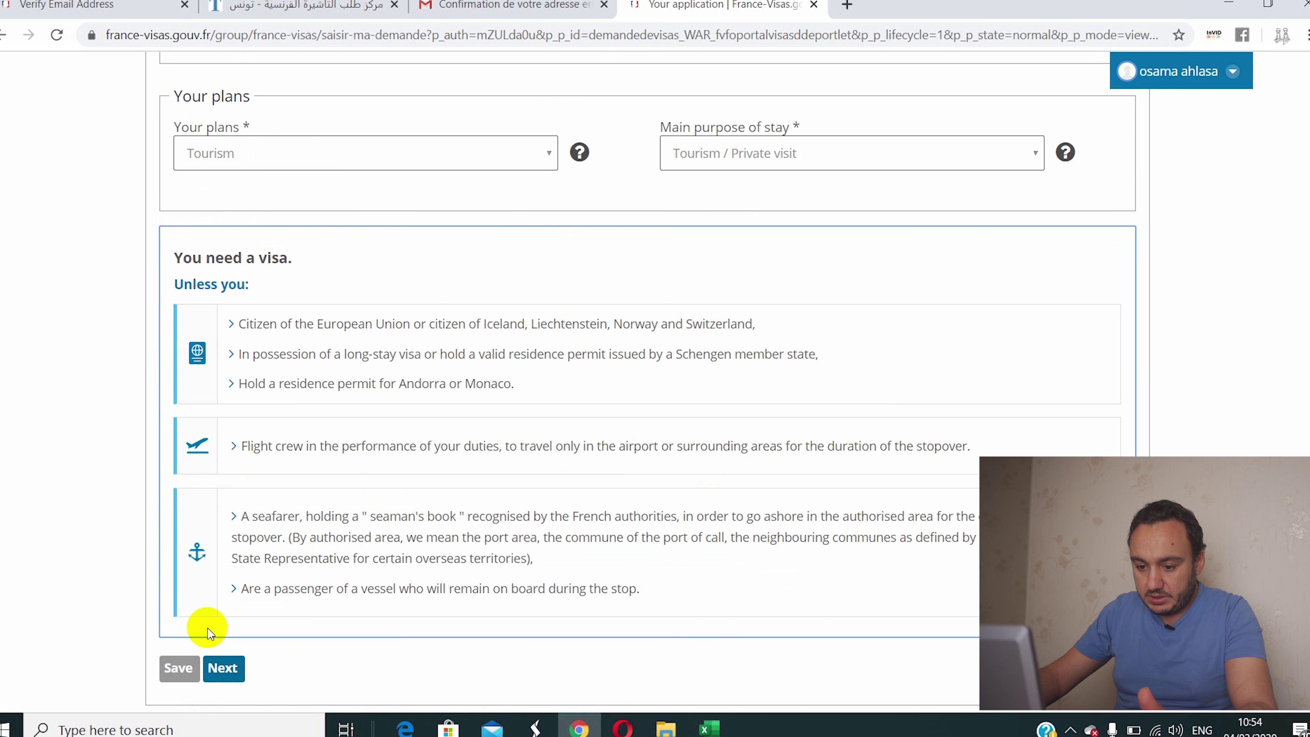
{"action": "left_click", "coordinate": [225, 419]}
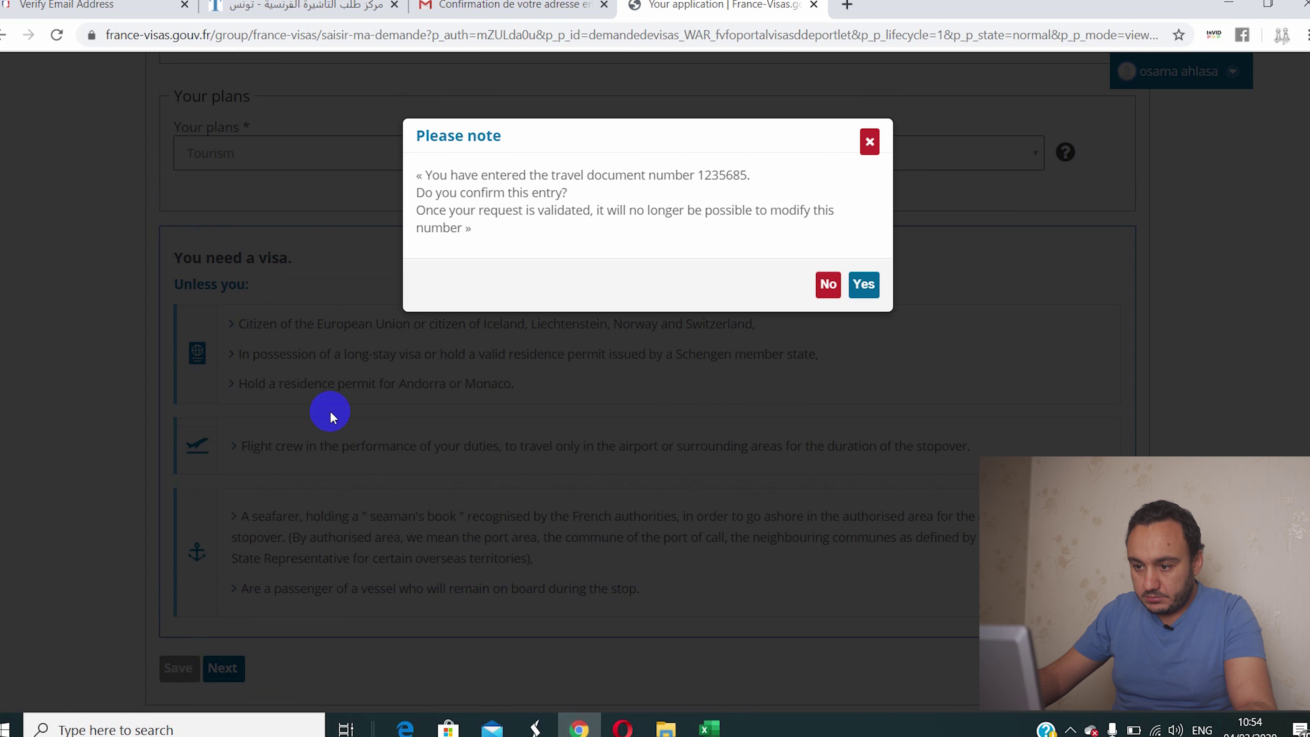
{"action": "left_click", "coordinate": [696, 329]}
{"action": "left_click", "coordinate": [863, 284]}
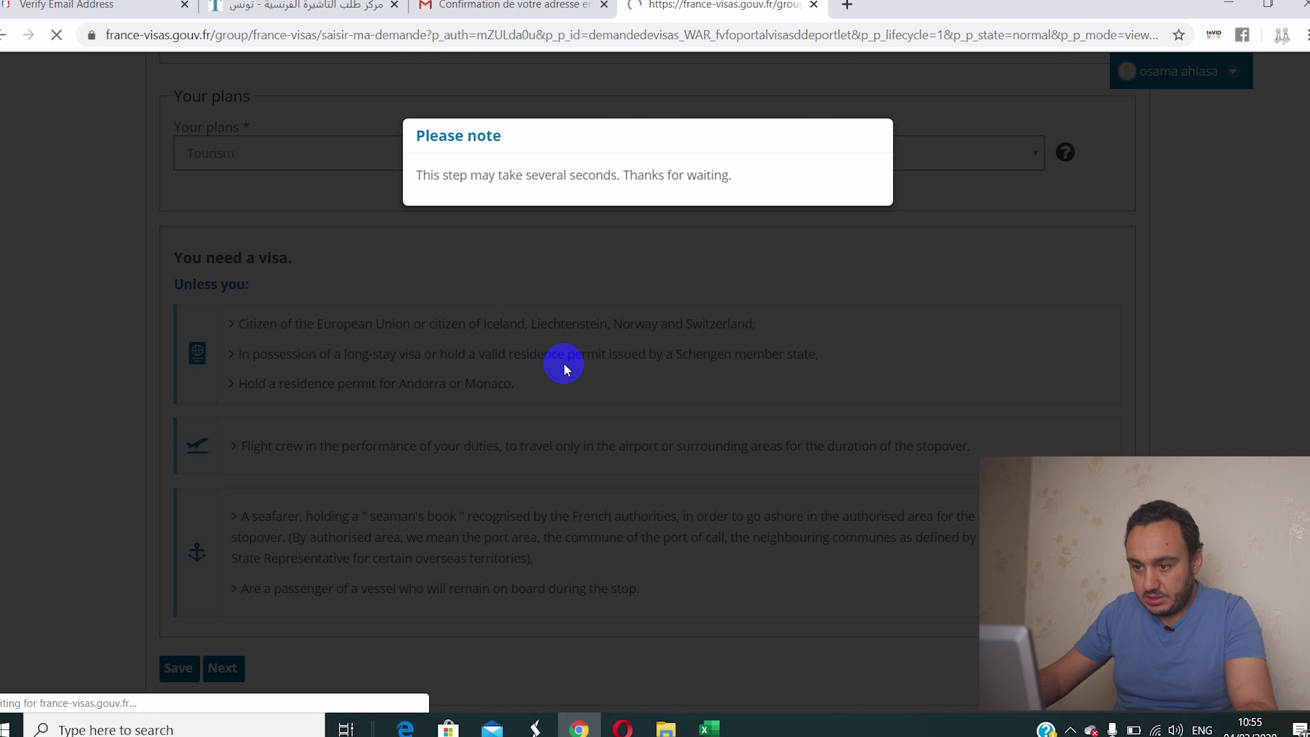
{"action": "scroll", "coordinate": [565, 365], "scroll_direction": "down", "scroll_amount": 5}
{"action": "scroll", "coordinate": [563, 364], "scroll_direction": "down", "scroll_amount": 4}
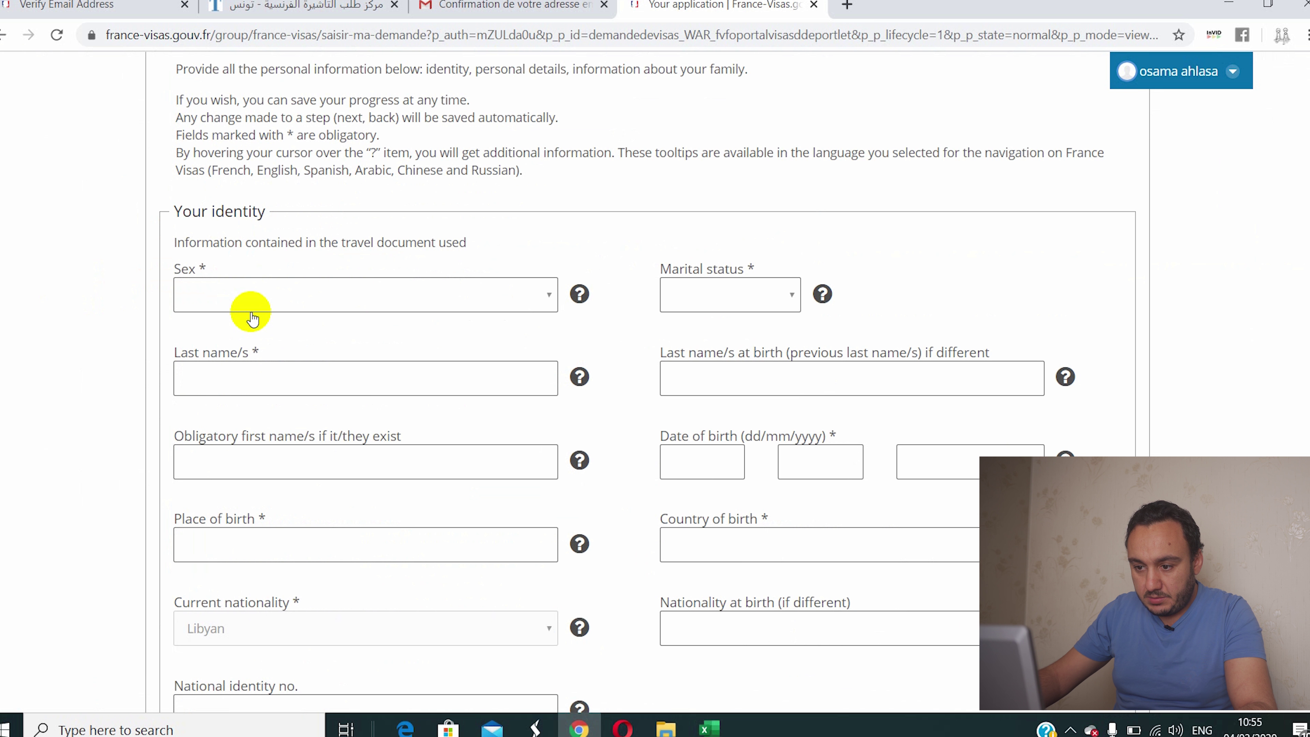
Step: Set sex Male and status Married, autofill the names, and clear last name at birth
{"action": "left_click", "coordinate": [331, 285]}
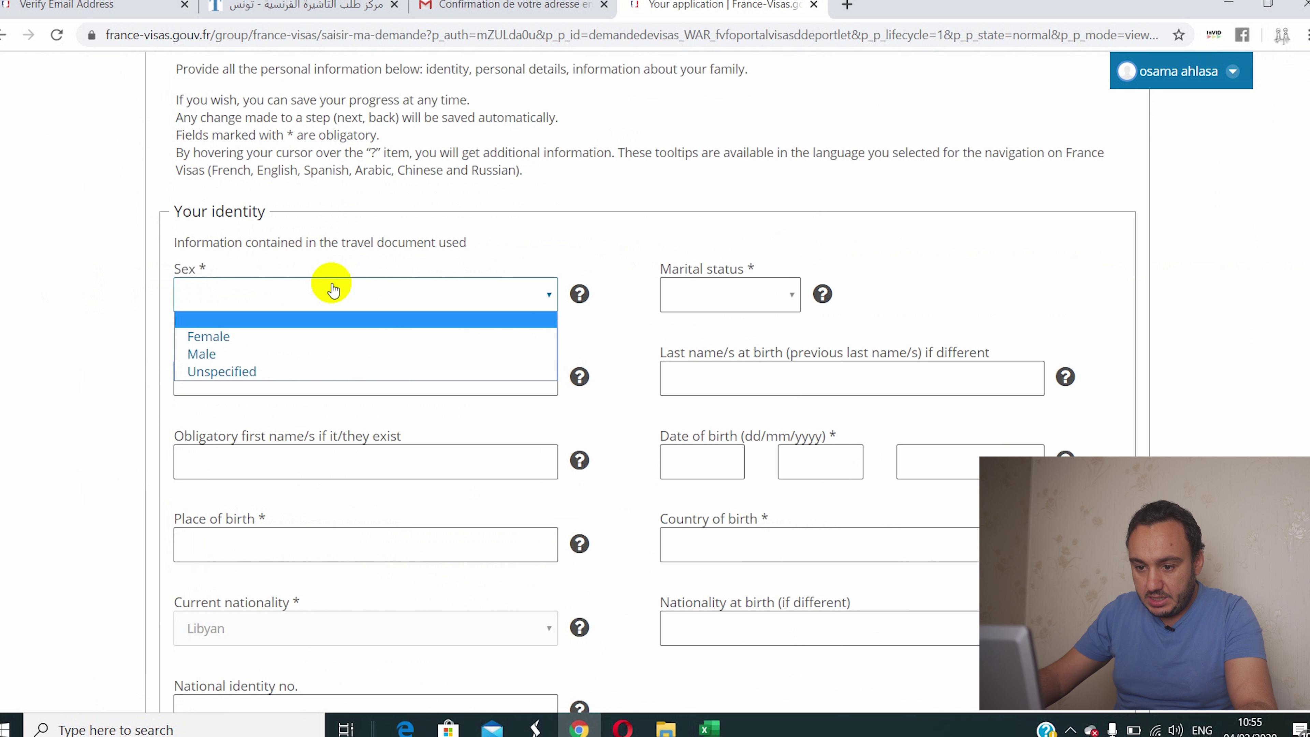
{"action": "left_click", "coordinate": [278, 355]}
{"action": "left_click", "coordinate": [748, 299]}
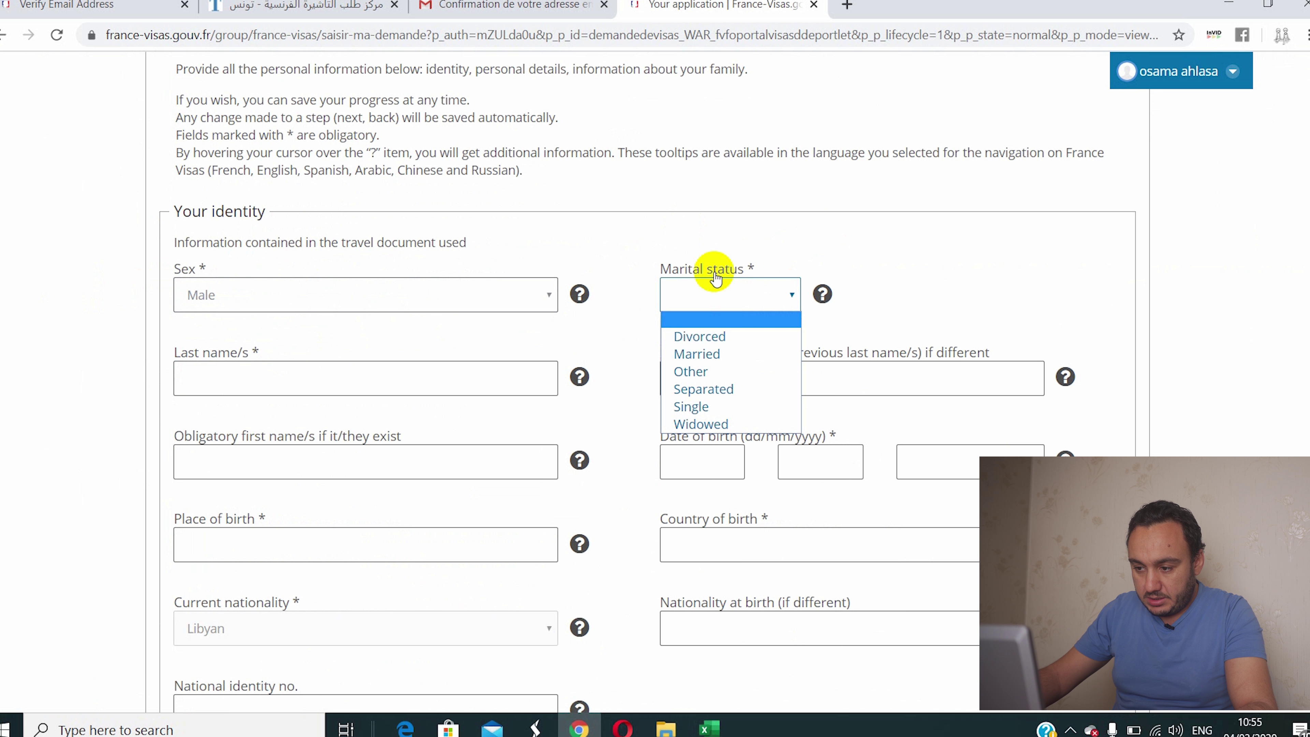
{"action": "left_click", "coordinate": [699, 361]}
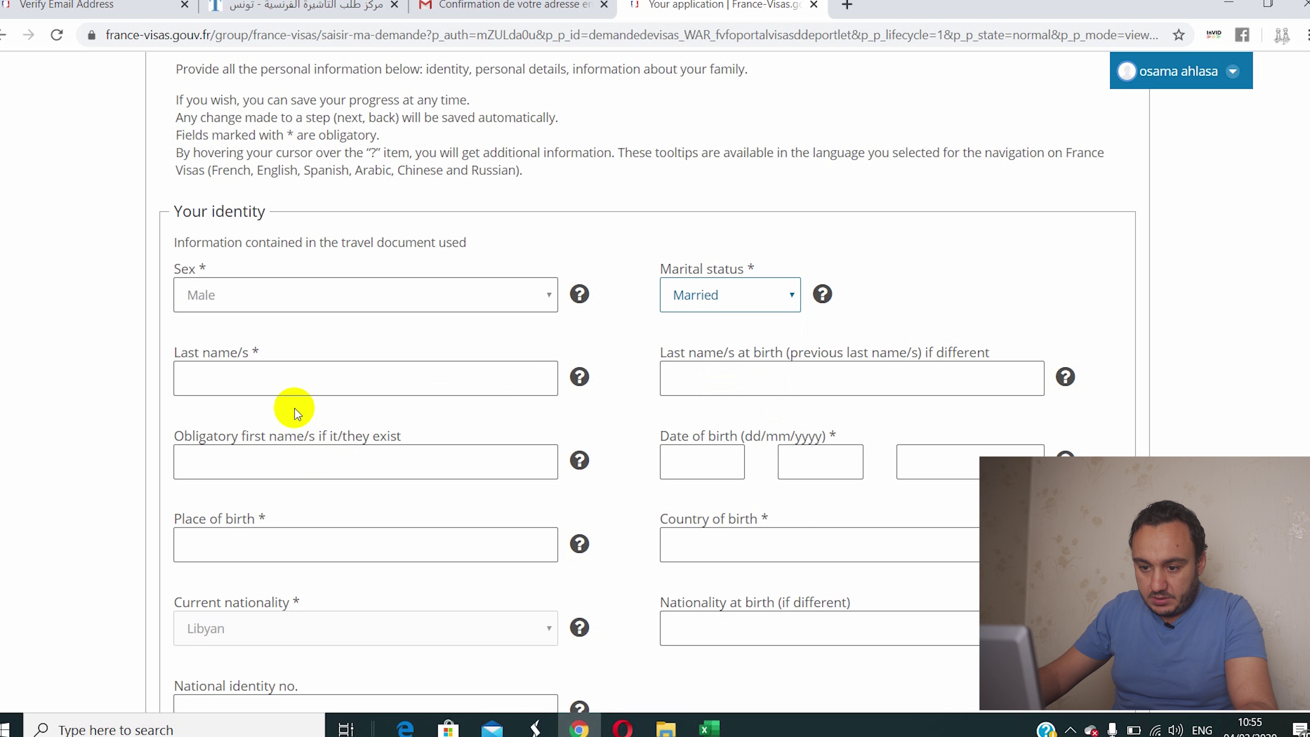
{"action": "left_click", "coordinate": [295, 379]}
{"action": "left_click", "coordinate": [270, 419]}
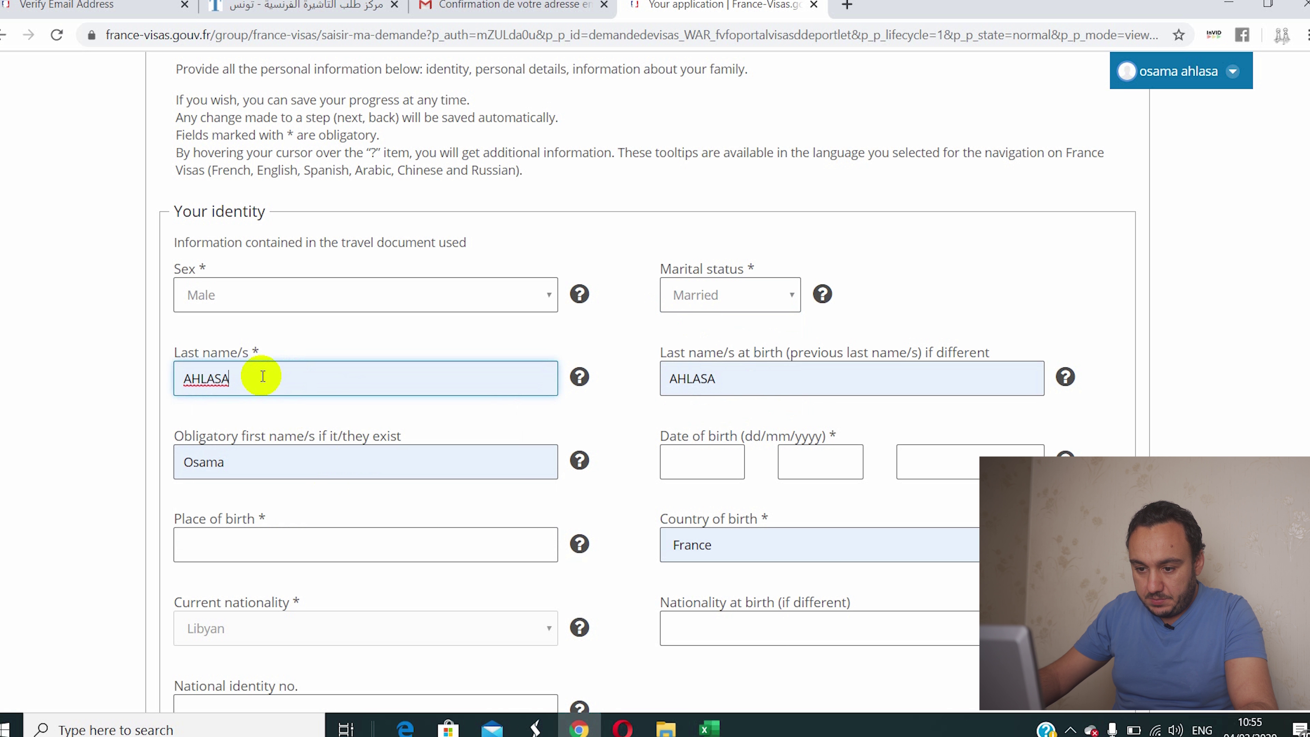
{"action": "double_click", "coordinate": [739, 377]}
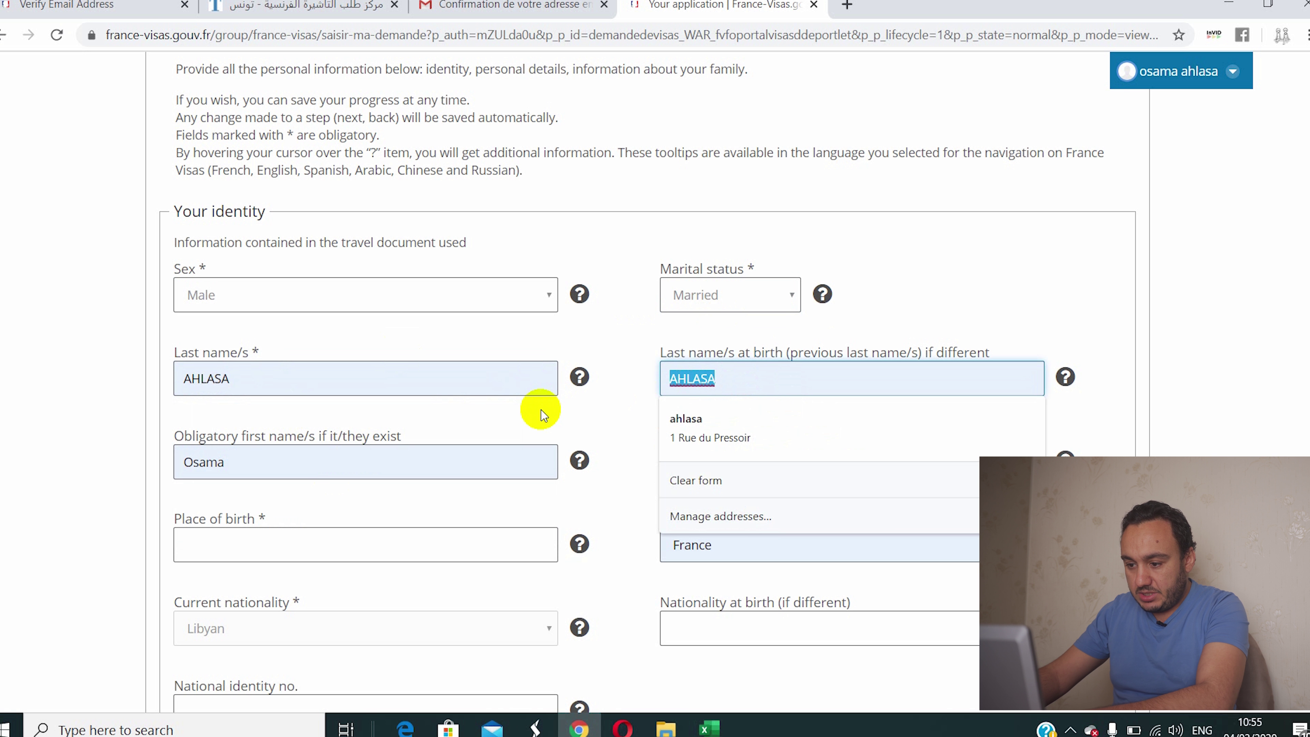
{"action": "key", "text": "BackSpace"}
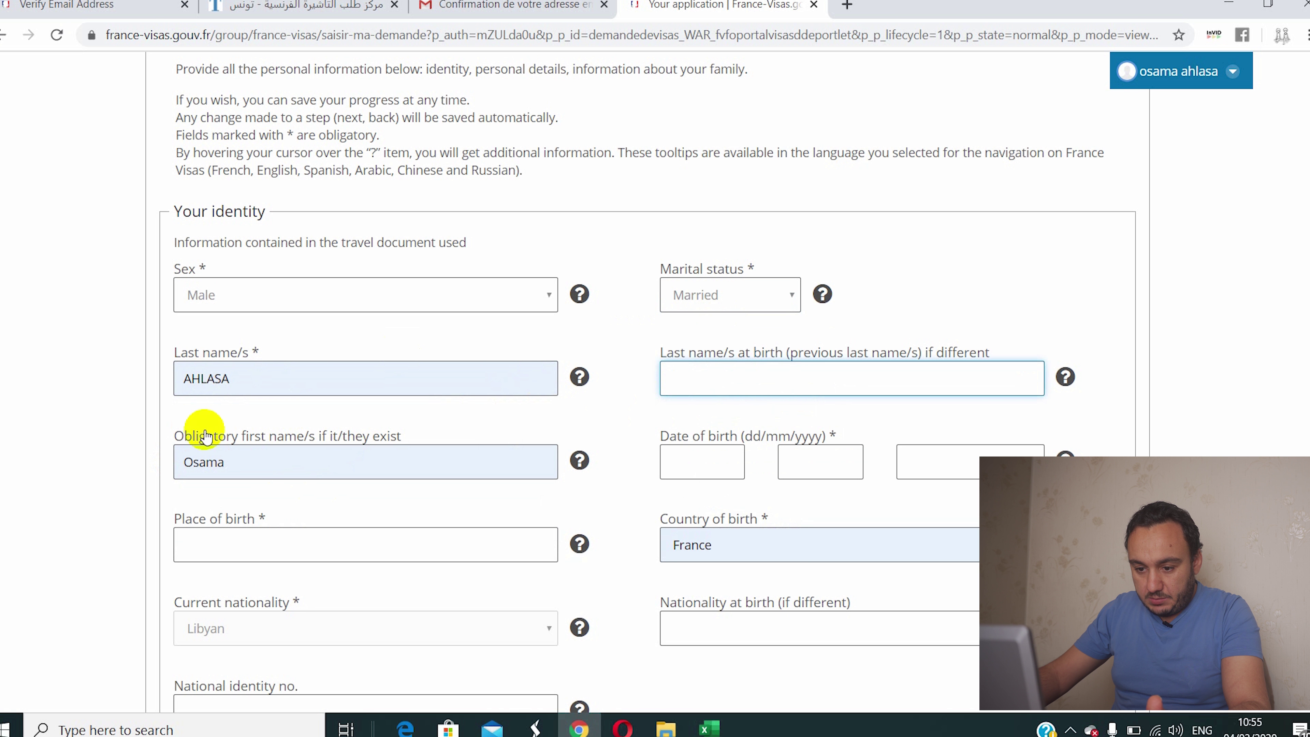
{"action": "scroll", "coordinate": [185, 459], "scroll_direction": "down", "scroll_amount": 2}
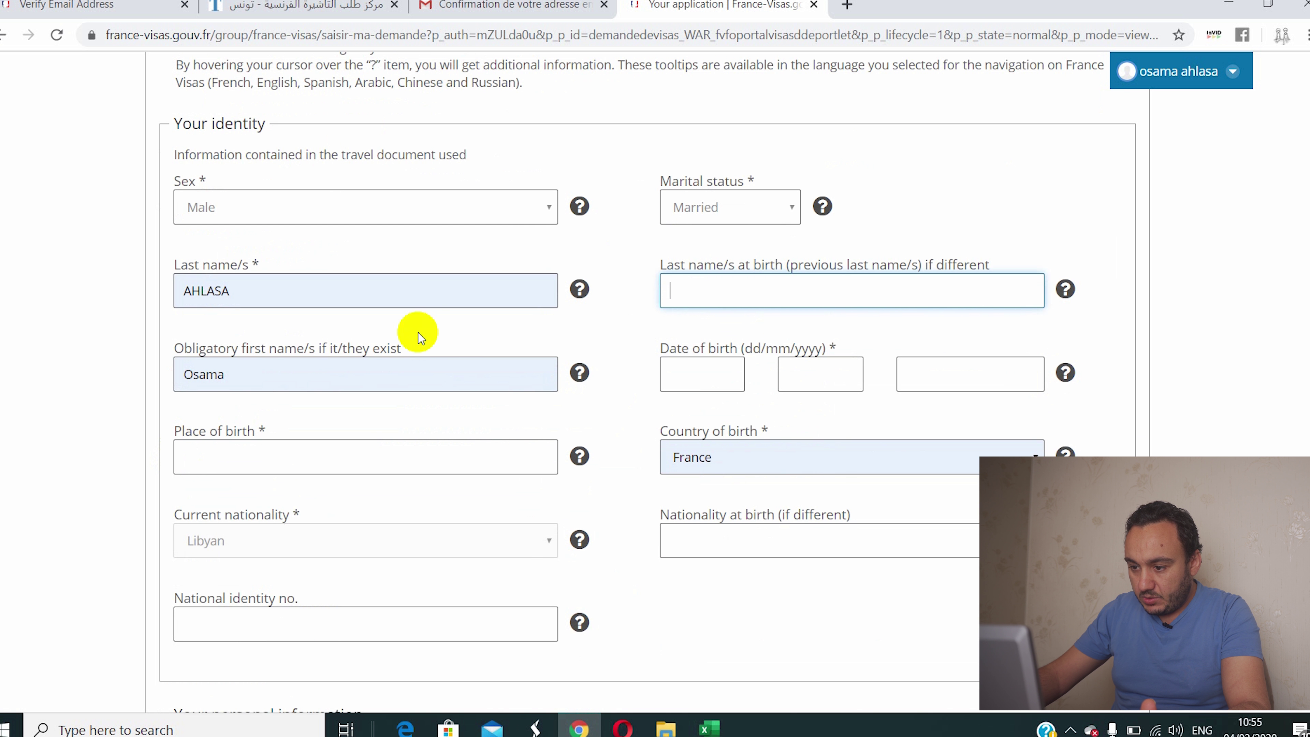
{"action": "left_click", "coordinate": [691, 368]}
{"action": "type", "text": "14"}
{"action": "left_click", "coordinate": [797, 367]}
{"action": "type", "text": "08"}
{"action": "left_click_drag", "start_coordinate": [825, 356], "coordinate": [954, 378]}
{"action": "left_click", "coordinate": [954, 378]}
{"action": "left_click", "coordinate": [375, 454]}
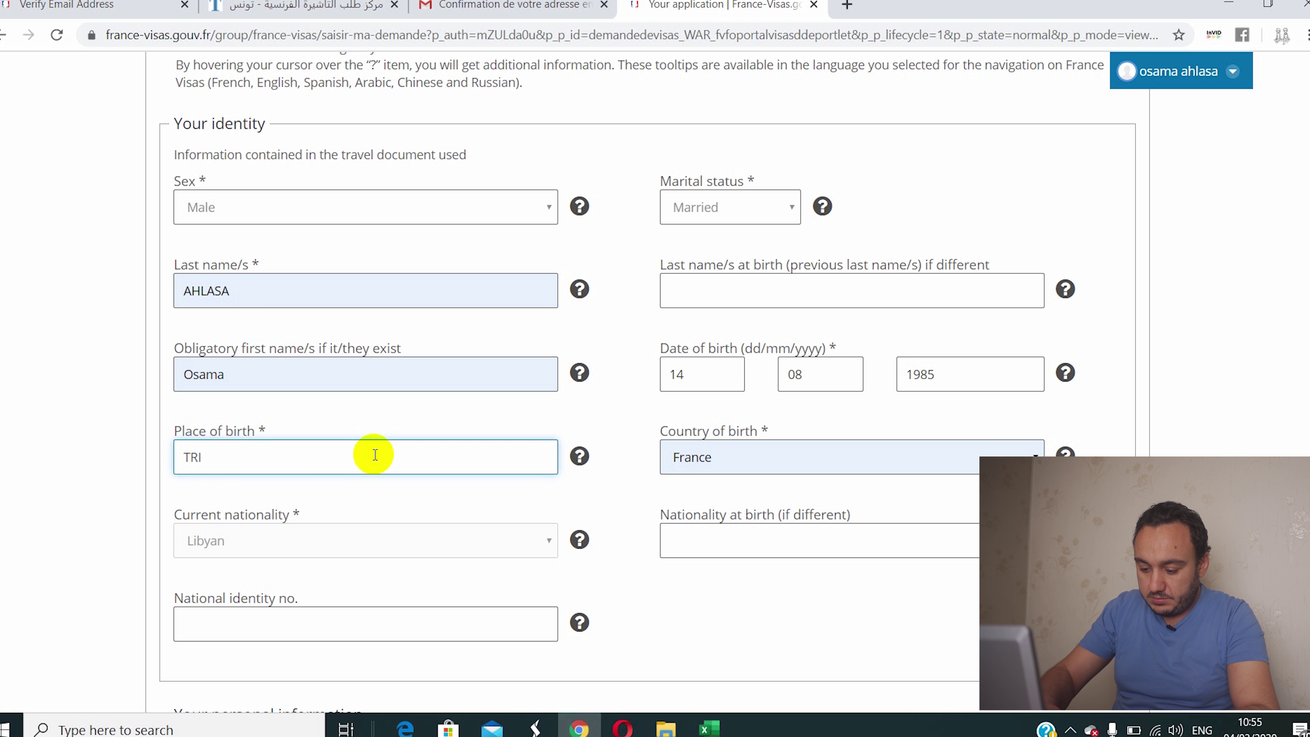
{"action": "type", "text": "TRIPOLI"}
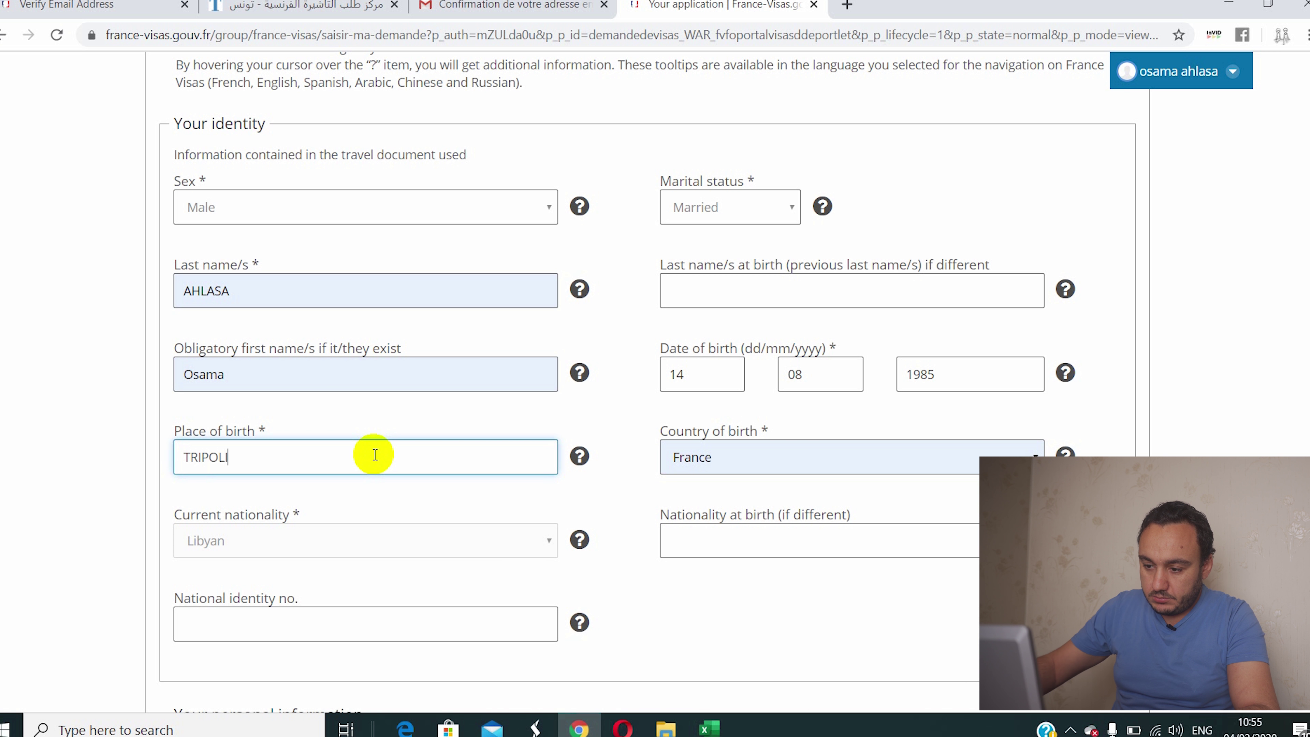
Step: Set Libya as country of birth, leaving nationality at birth empty
{"action": "scroll", "coordinate": [577, 480], "scroll_direction": "down", "scroll_amount": 2}
{"action": "left_click", "coordinate": [720, 379]}
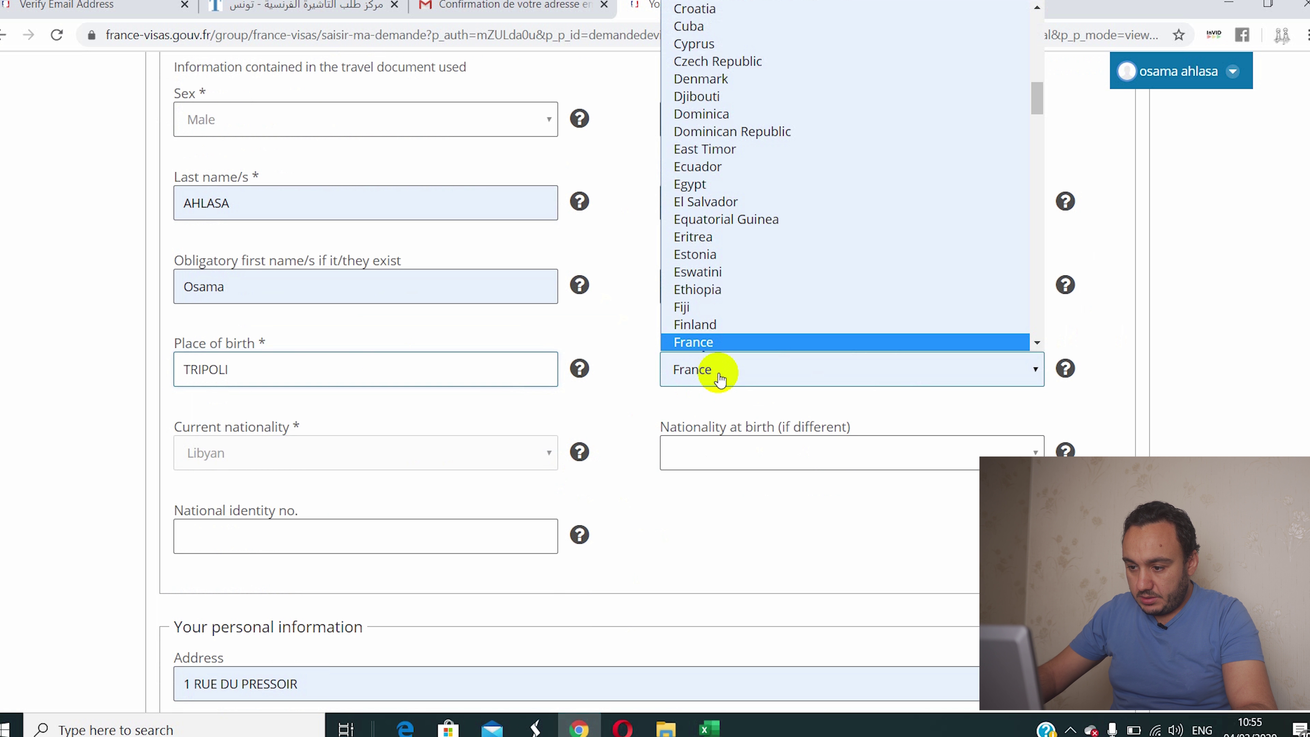
{"action": "key", "text": "l"}
{"action": "key", "text": "Down"}
{"action": "key", "text": "Down"}
{"action": "key", "text": "Down"}
{"action": "key", "text": "Down"}
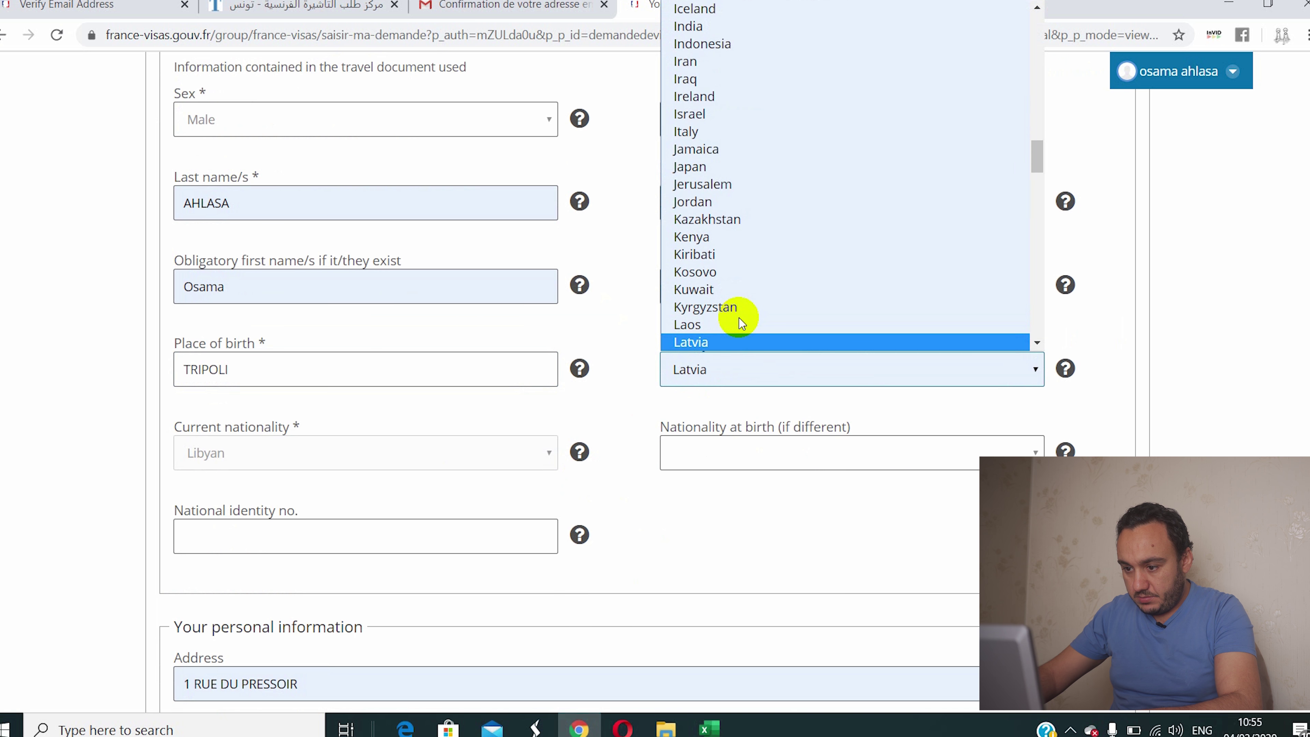
{"action": "key", "text": "Down"}
{"action": "key", "text": "Down"}
{"action": "left_click", "coordinate": [738, 317]}
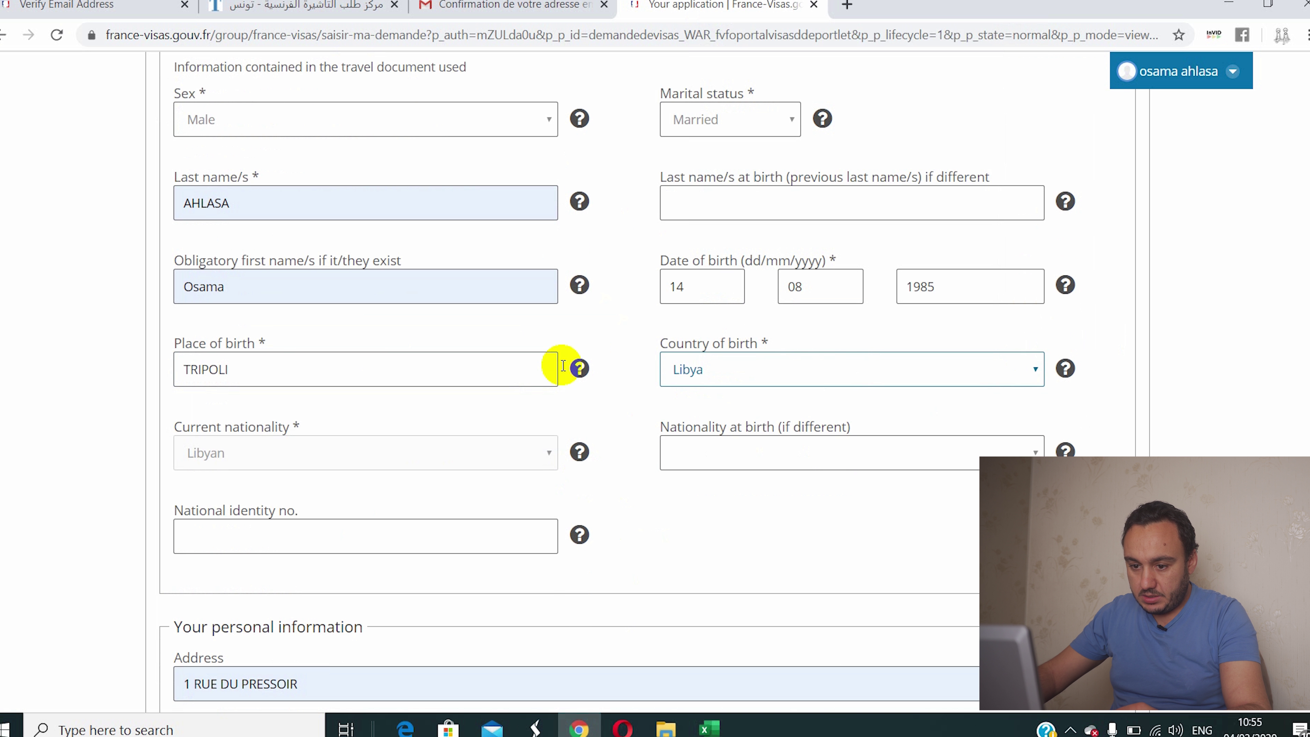
{"action": "scroll", "coordinate": [713, 453], "scroll_direction": "down", "scroll_amount": 3}
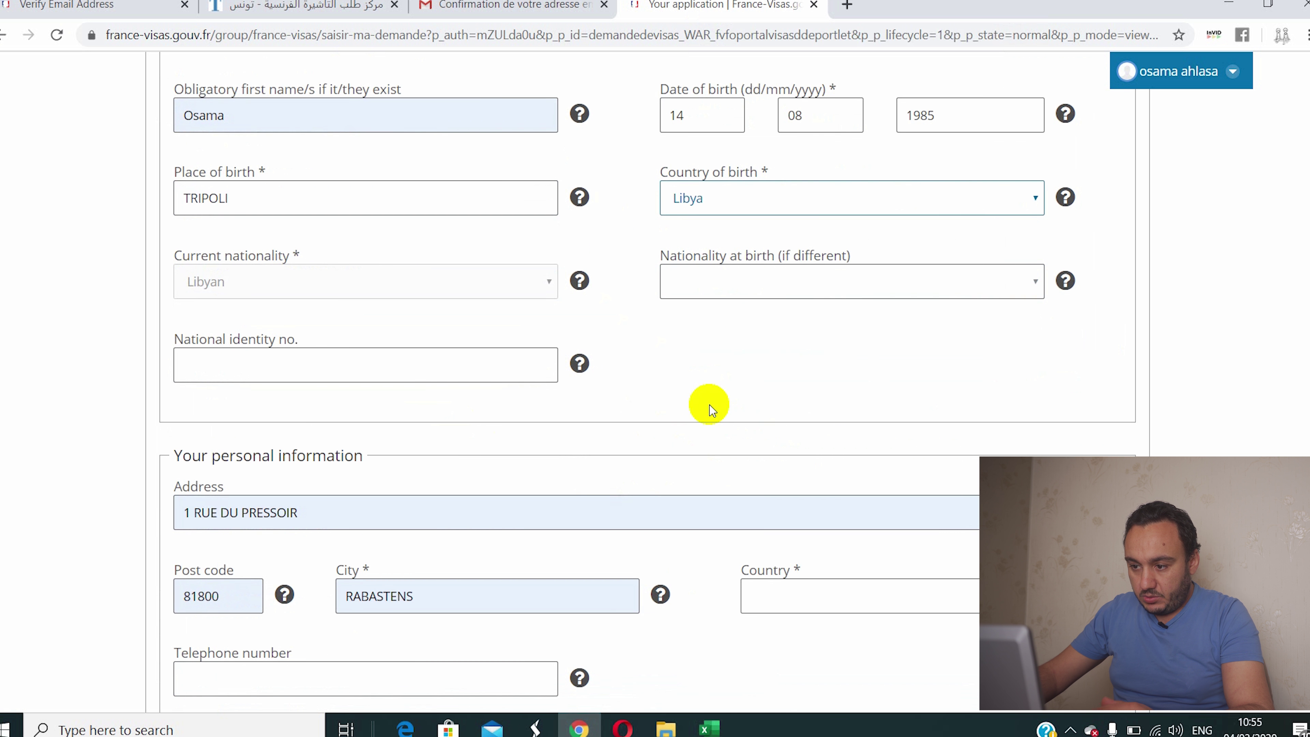
{"action": "left_click", "coordinate": [764, 279]}
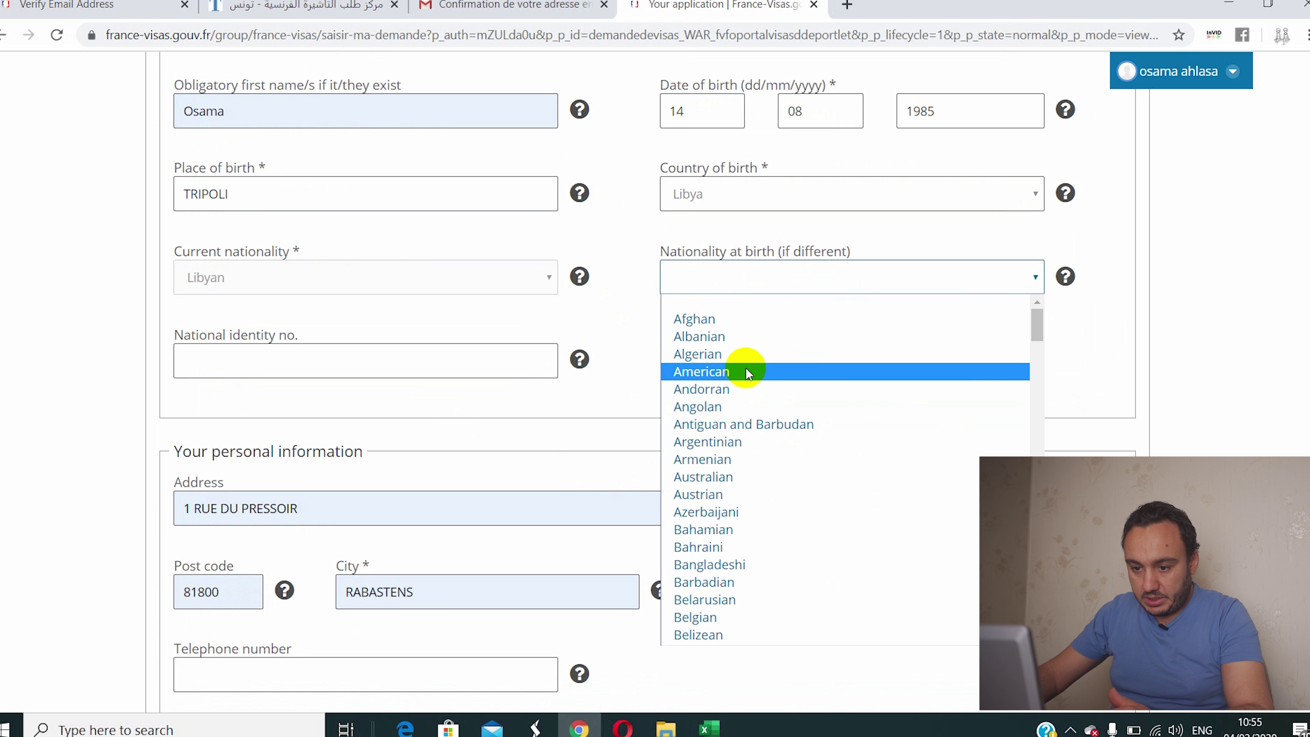
{"action": "left_click", "coordinate": [642, 282]}
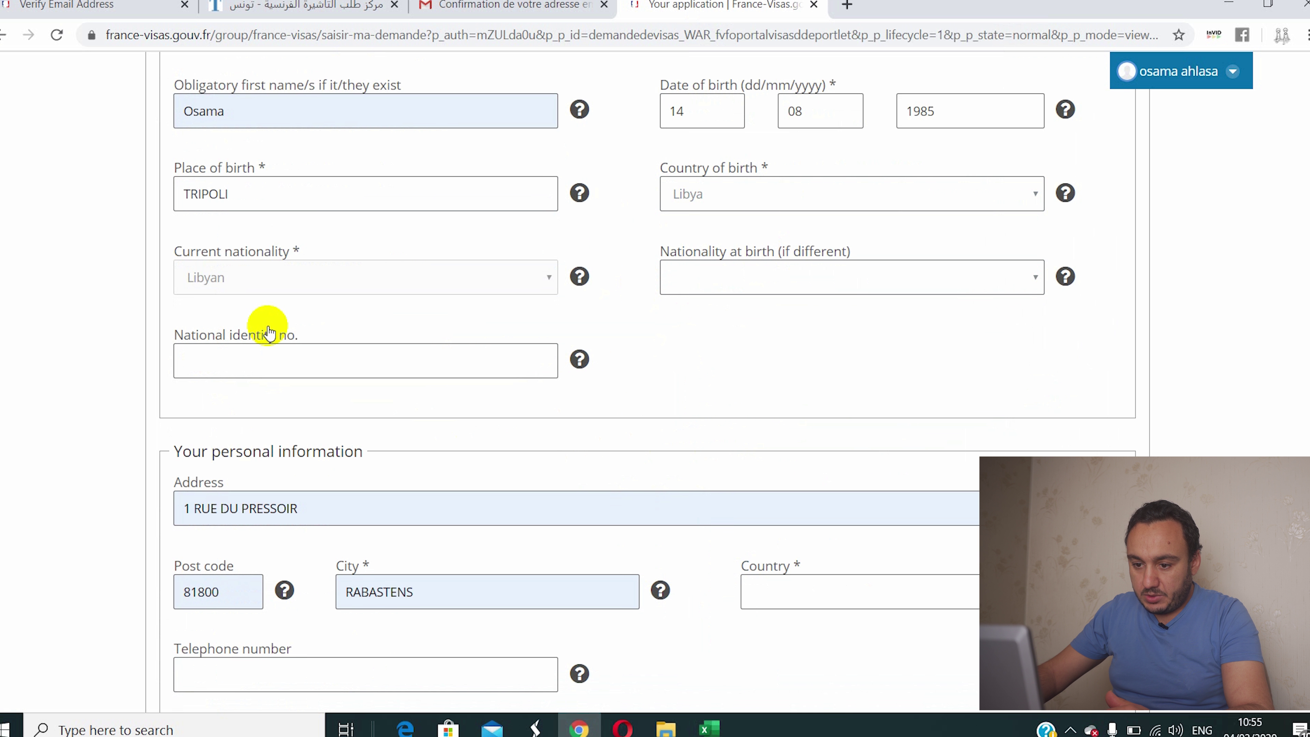
Step: Replace the autofilled address with ALSSERAJ and clear the old post code and city
{"action": "left_click", "coordinate": [241, 359]}
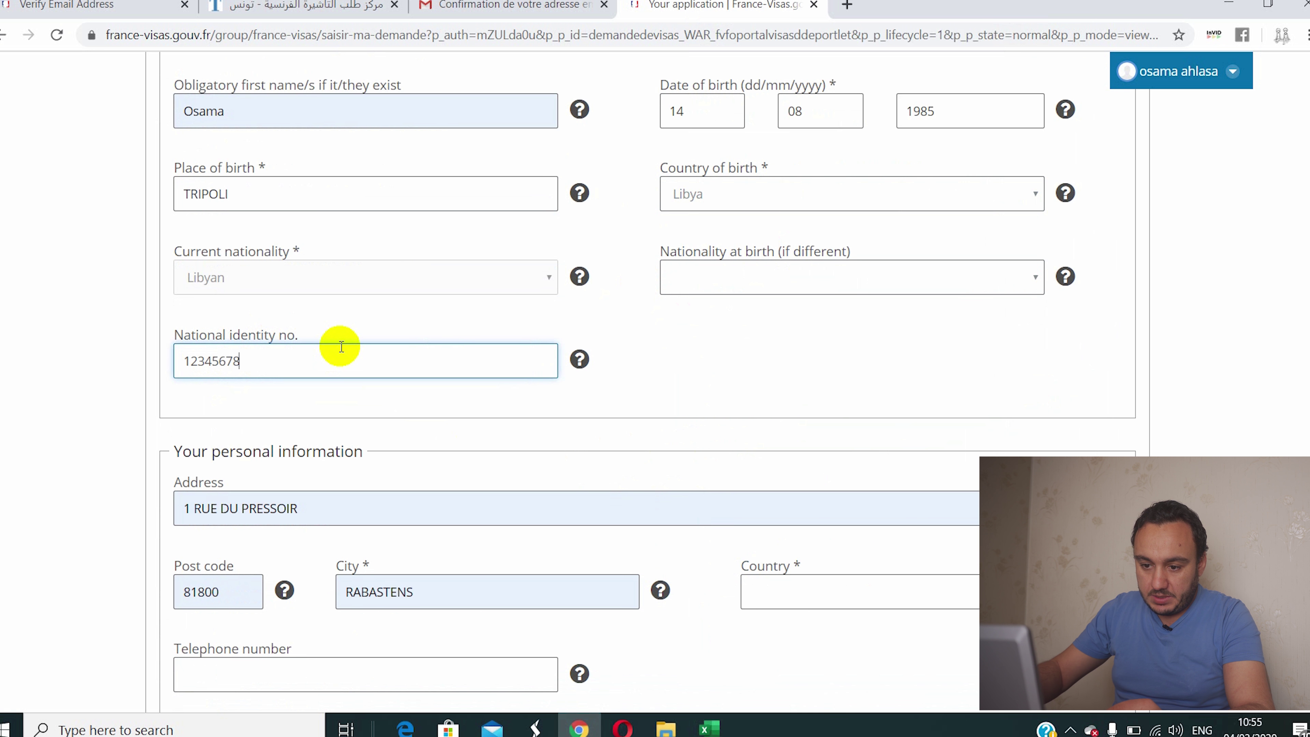
{"action": "scroll", "coordinate": [337, 377], "scroll_direction": "down", "scroll_amount": 3}
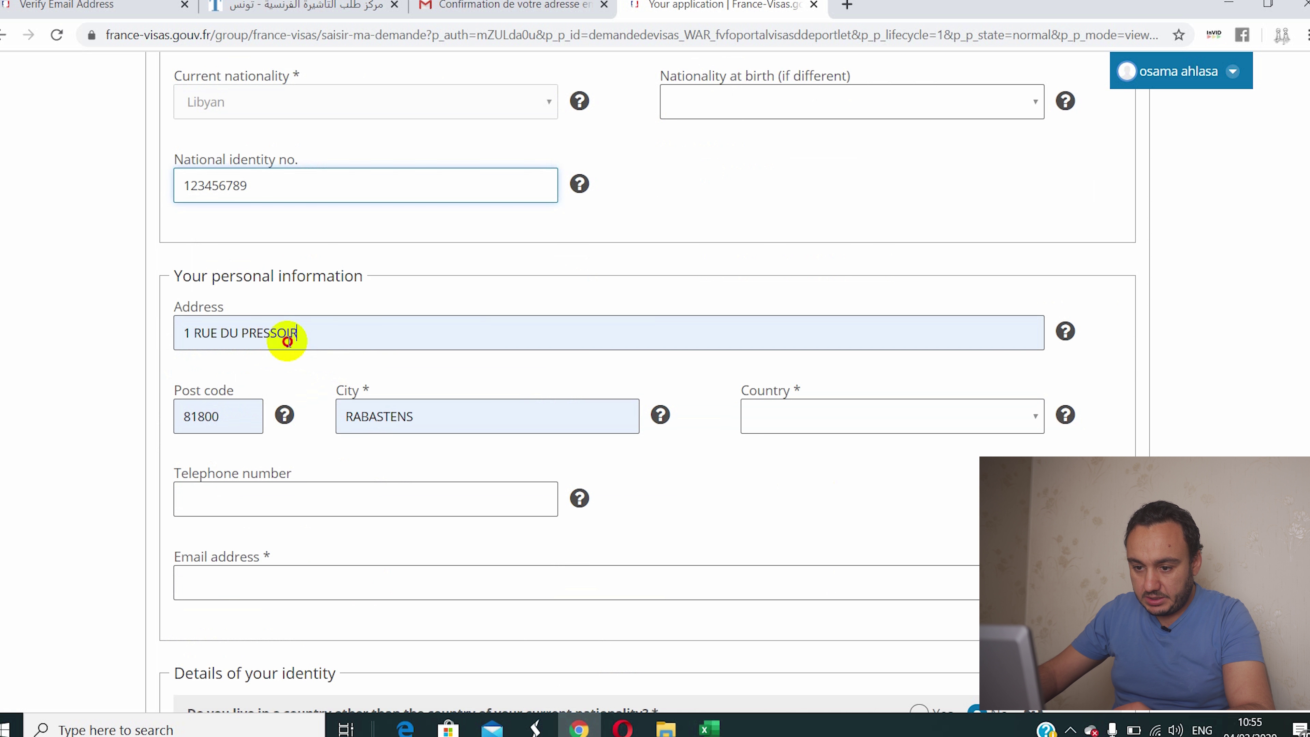
{"action": "left_click", "coordinate": [327, 350]}
{"action": "left_click_drag", "start_coordinate": [351, 330], "coordinate": [74, 365]}
{"action": "key", "text": "BackSpace"}
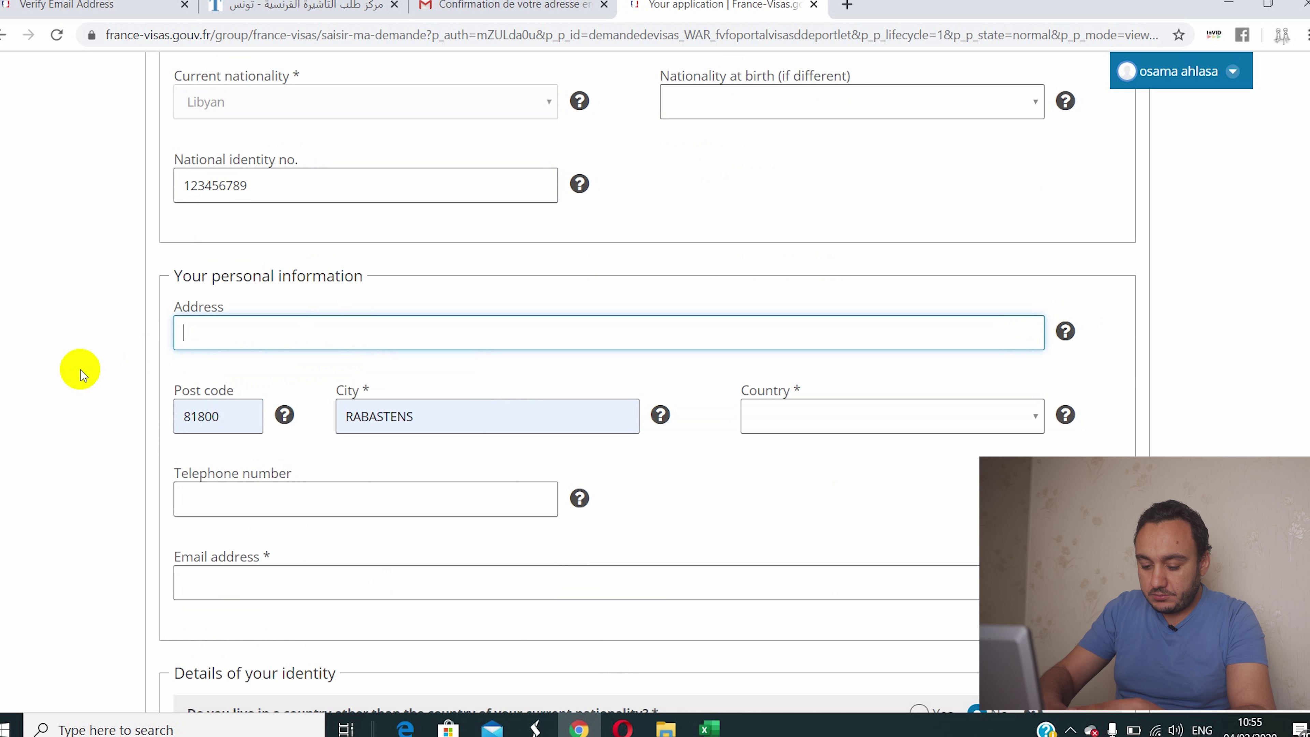
{"action": "type", "text": "ALSS"}
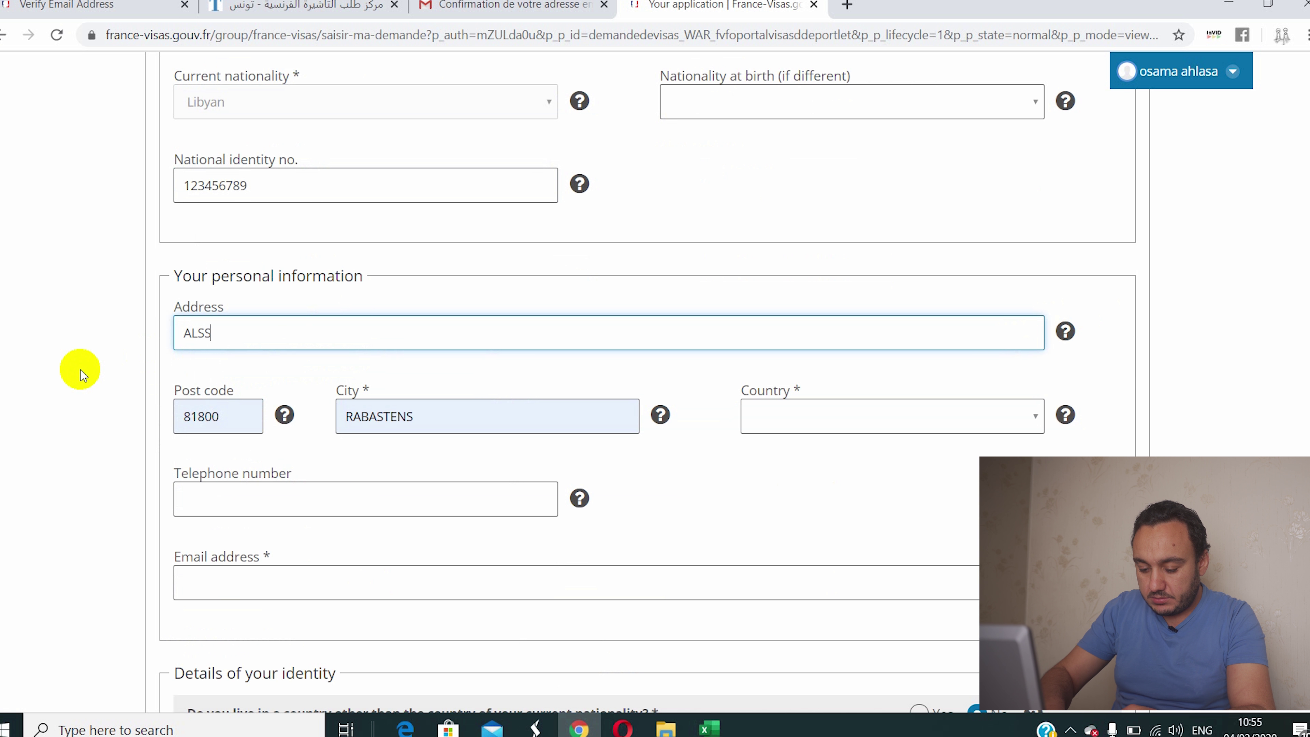
{"action": "type", "text": "ERAJ"}
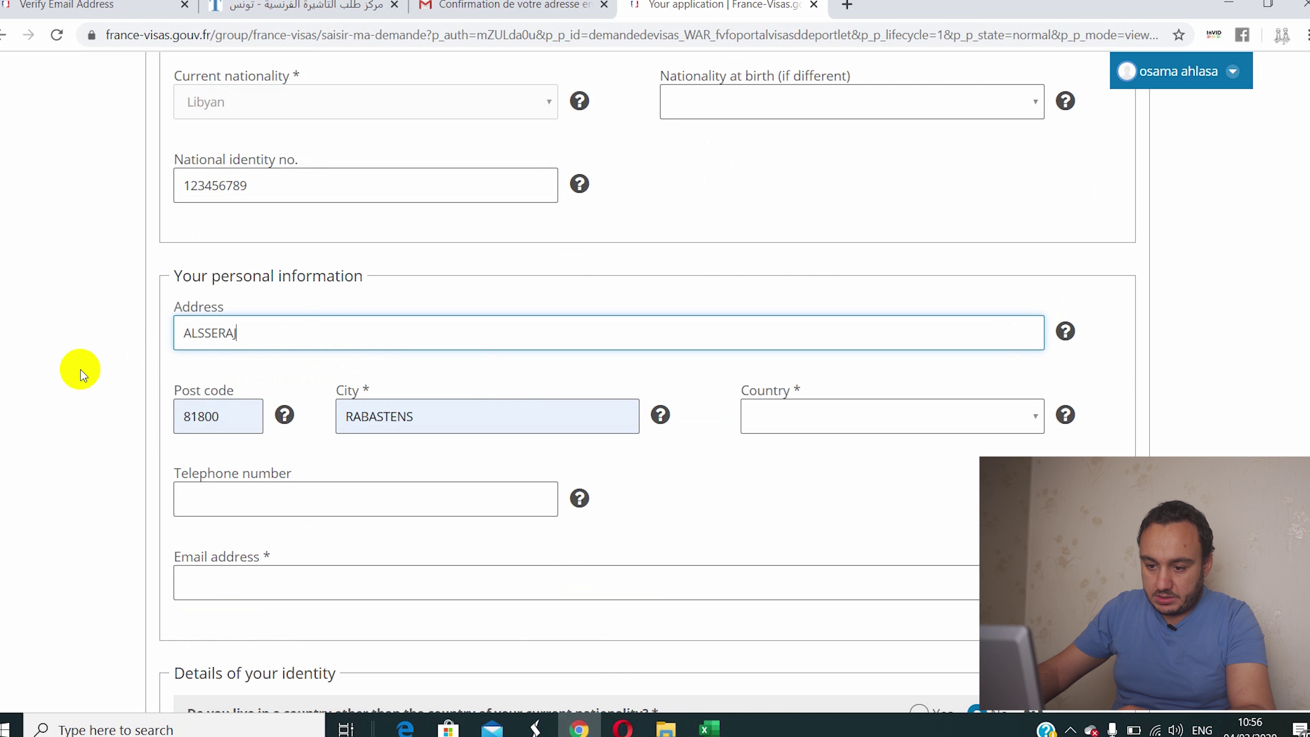
{"action": "double_click", "coordinate": [235, 415]}
{"action": "key", "text": "BackSpace"}
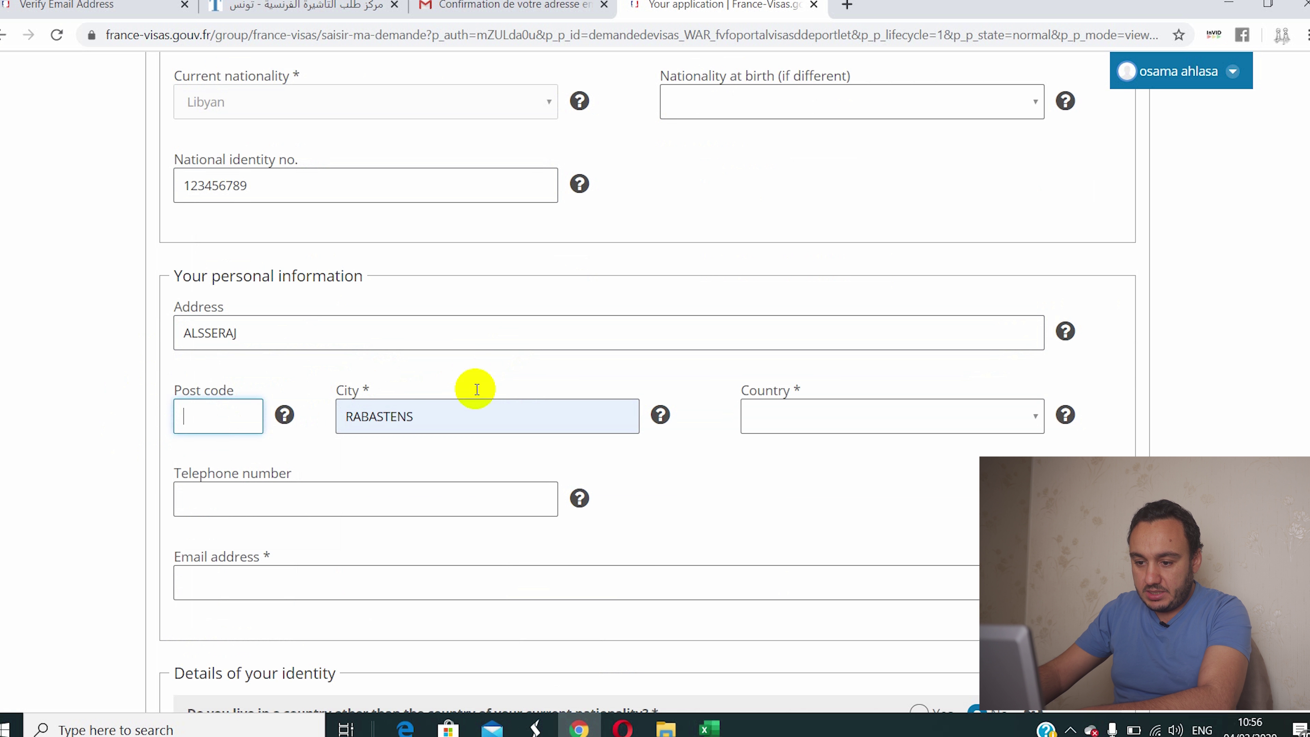
{"action": "double_click", "coordinate": [418, 415]}
{"action": "key", "text": "BackSpace"}
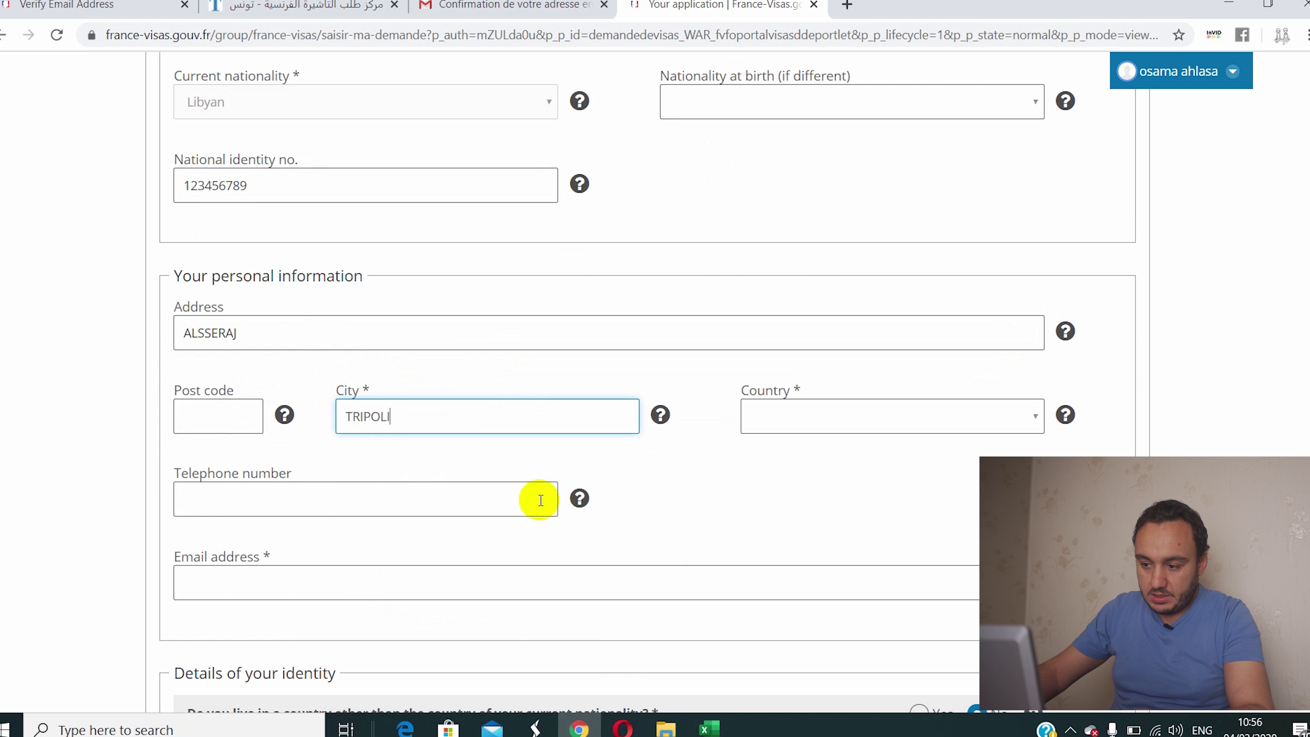
Step: Set Libya as country of residence and paste the applicant's e-mail address
{"action": "left_click", "coordinate": [928, 417]}
{"action": "key", "text": "l"}
{"action": "key", "text": "Down"}
{"action": "key", "text": "Down"}
{"action": "key", "text": "Down"}
{"action": "key", "text": "Down"}
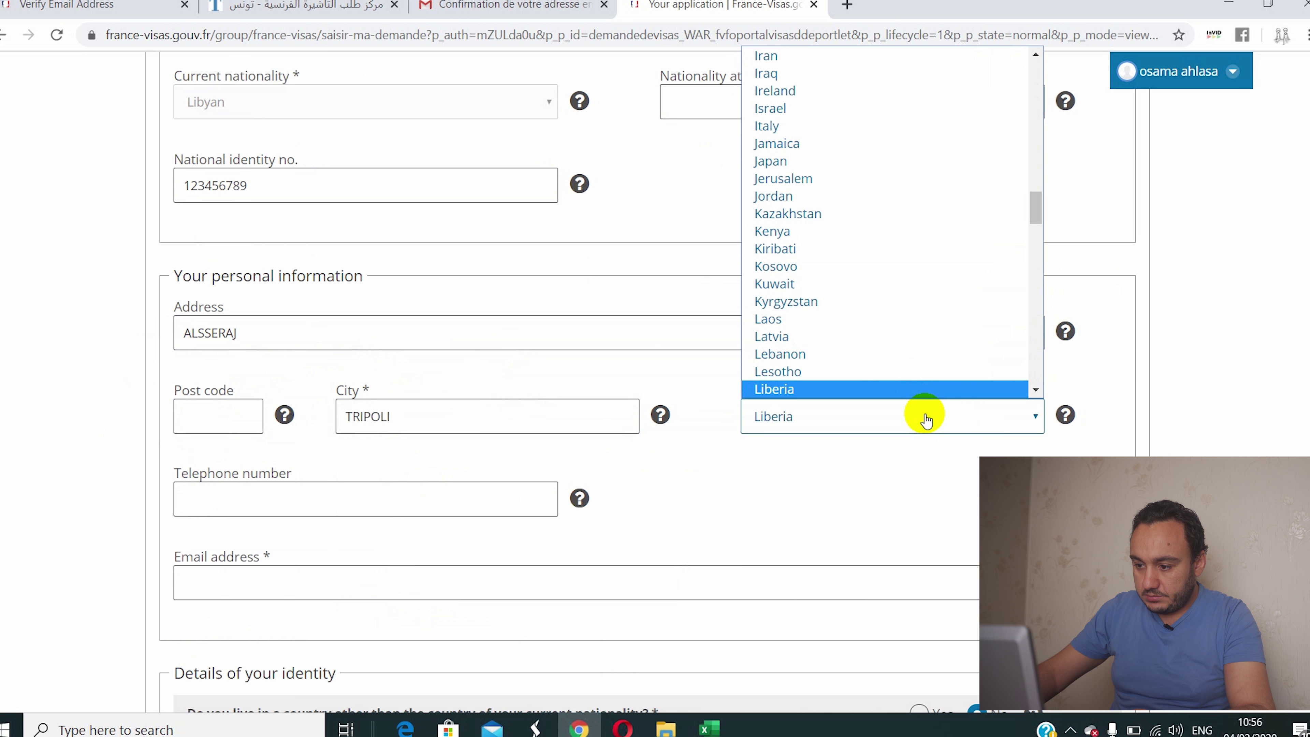
{"action": "scroll", "coordinate": [877, 411], "scroll_direction": "down", "scroll_amount": 2}
{"action": "left_click", "coordinate": [814, 324]}
{"action": "key", "text": "Down"}
{"action": "key", "text": "Down"}
{"action": "key", "text": "Down"}
{"action": "key", "text": "Down"}
{"action": "key", "text": "l"}
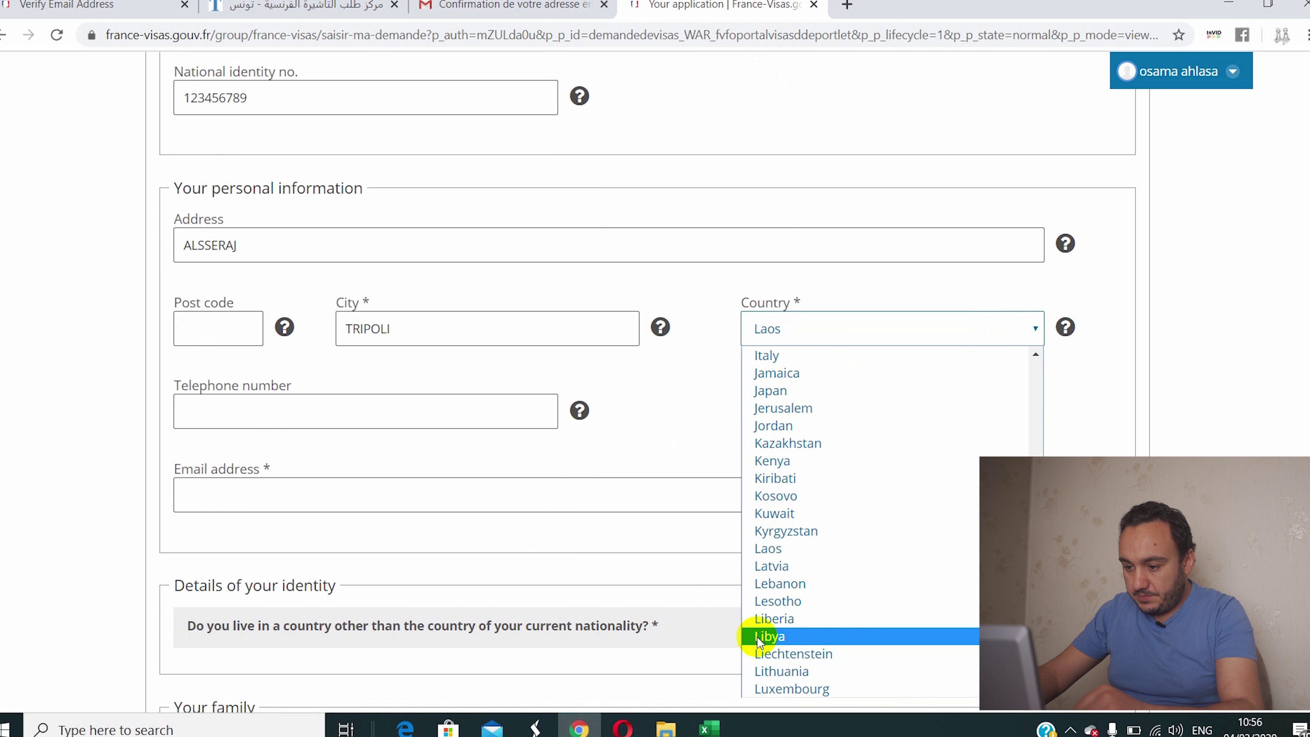
{"action": "left_click", "coordinate": [757, 636]}
{"action": "left_click", "coordinate": [230, 498]}
{"action": "key", "text": "ctrl+v"}
{"action": "scroll", "coordinate": [277, 483], "scroll_direction": "down", "scroll_amount": 7}
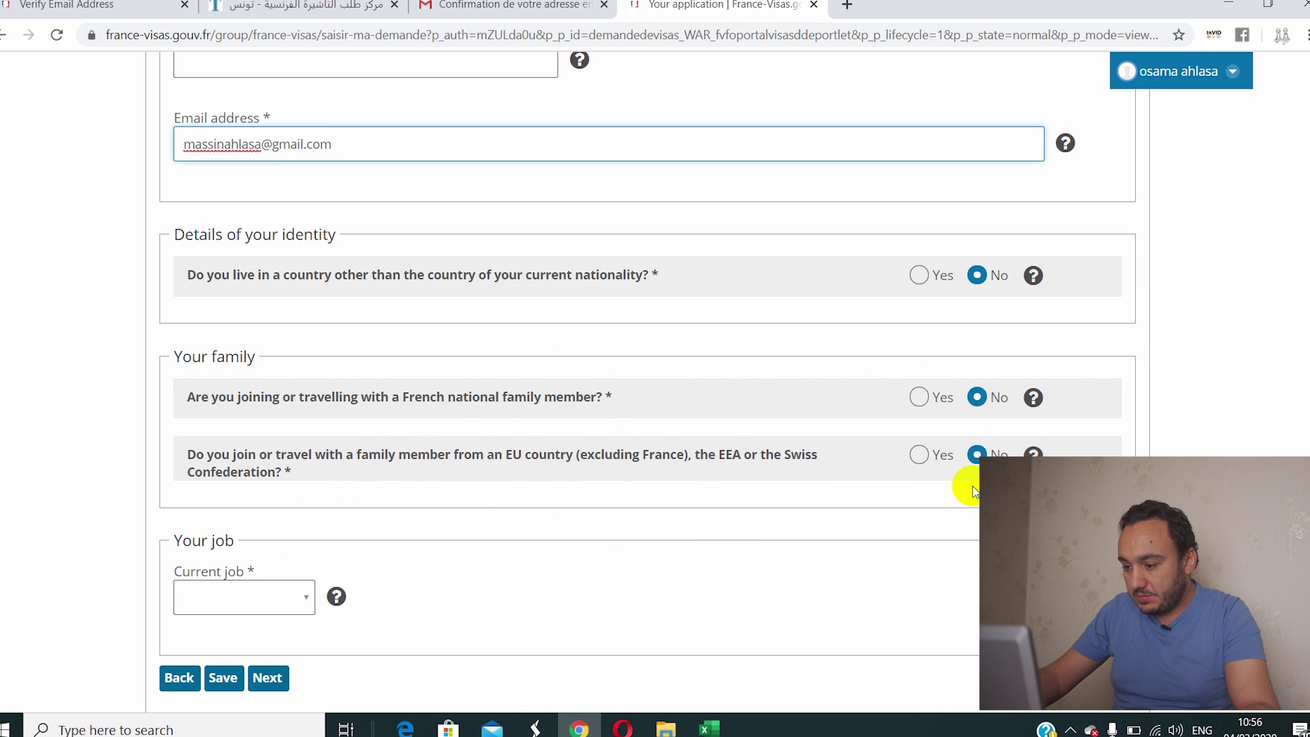
{"action": "scroll", "coordinate": [351, 404], "scroll_direction": "down", "scroll_amount": 5}
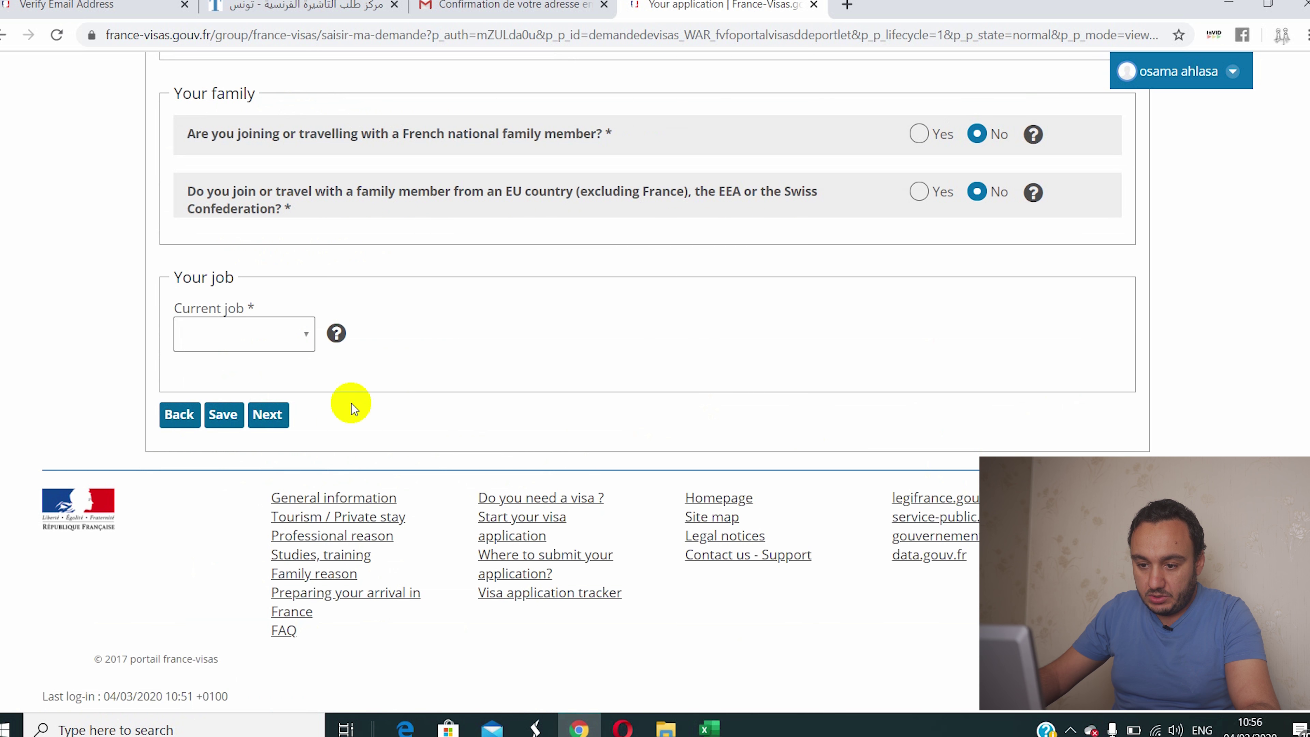
Step: Set the applicant's current job to Employee
{"action": "left_click", "coordinate": [258, 342]}
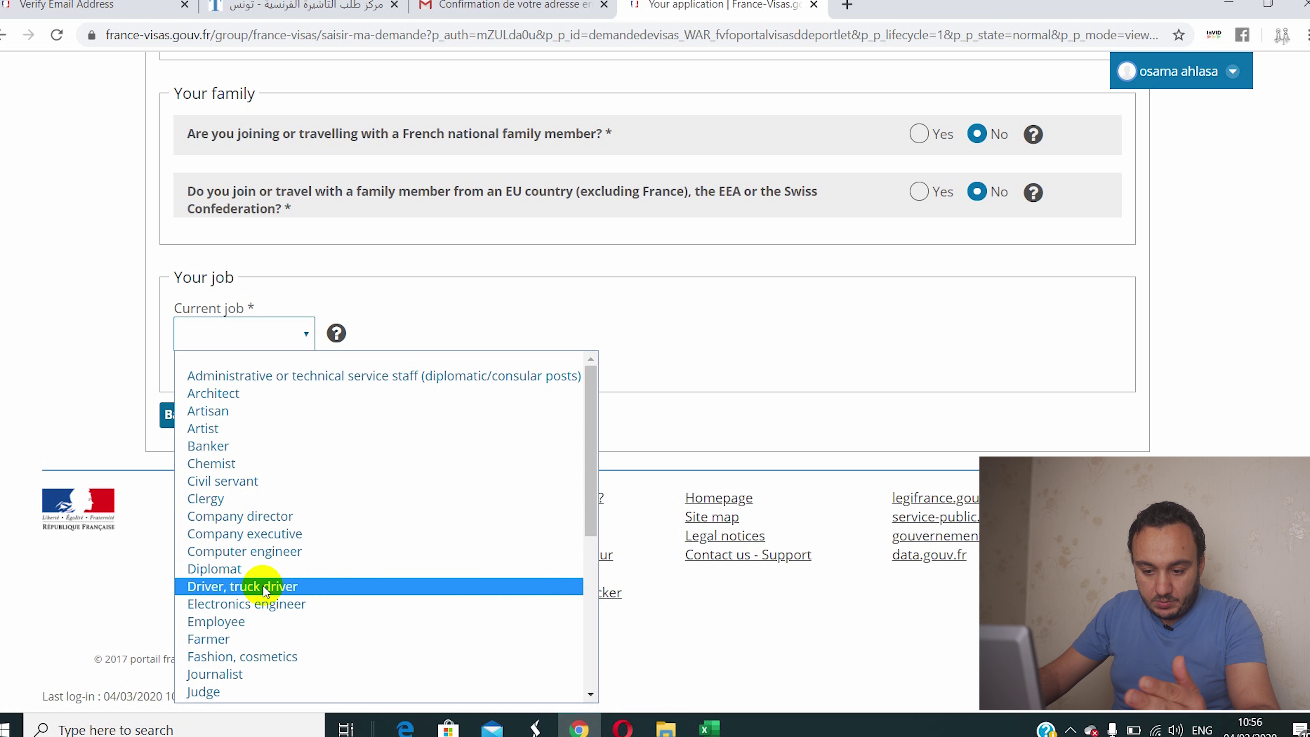
{"action": "scroll", "coordinate": [213, 694], "scroll_direction": "down", "scroll_amount": 3}
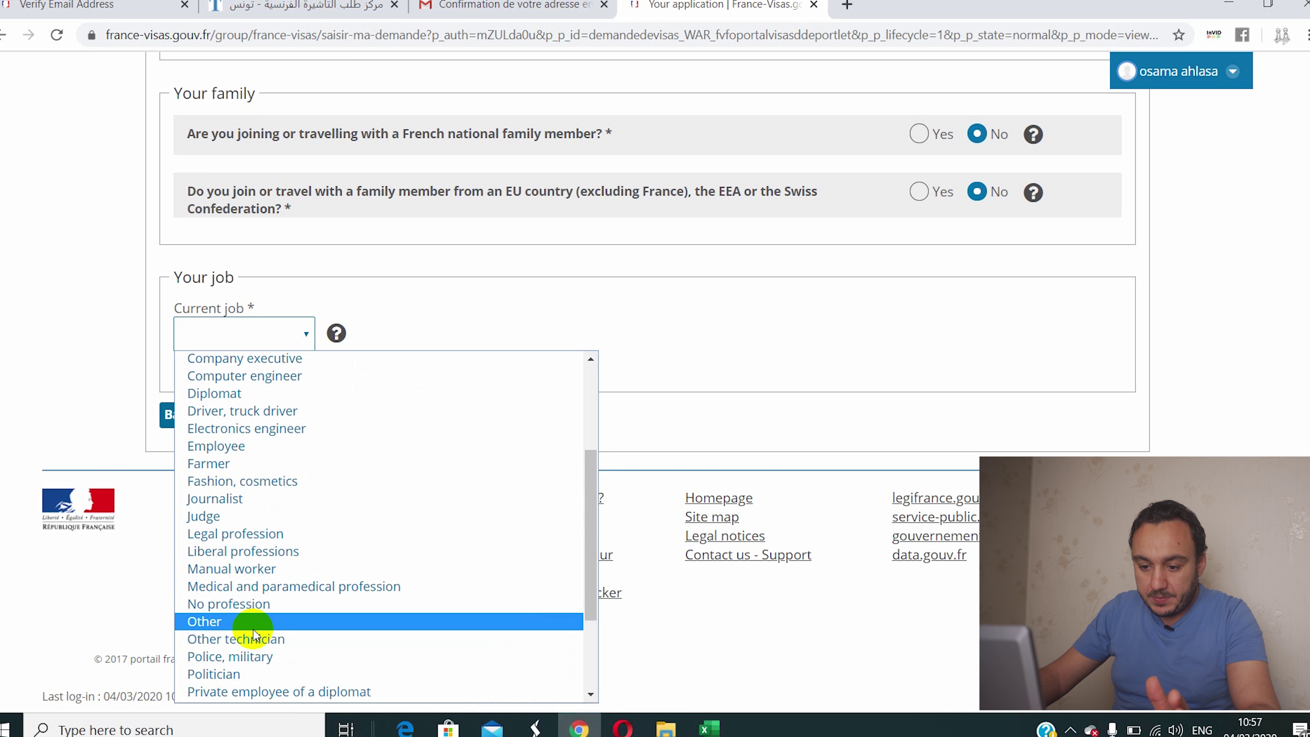
{"action": "scroll", "coordinate": [251, 620], "scroll_direction": "up", "scroll_amount": 3}
{"action": "scroll", "coordinate": [253, 623], "scroll_direction": "down", "scroll_amount": 5}
{"action": "scroll", "coordinate": [217, 593], "scroll_direction": "up", "scroll_amount": 5}
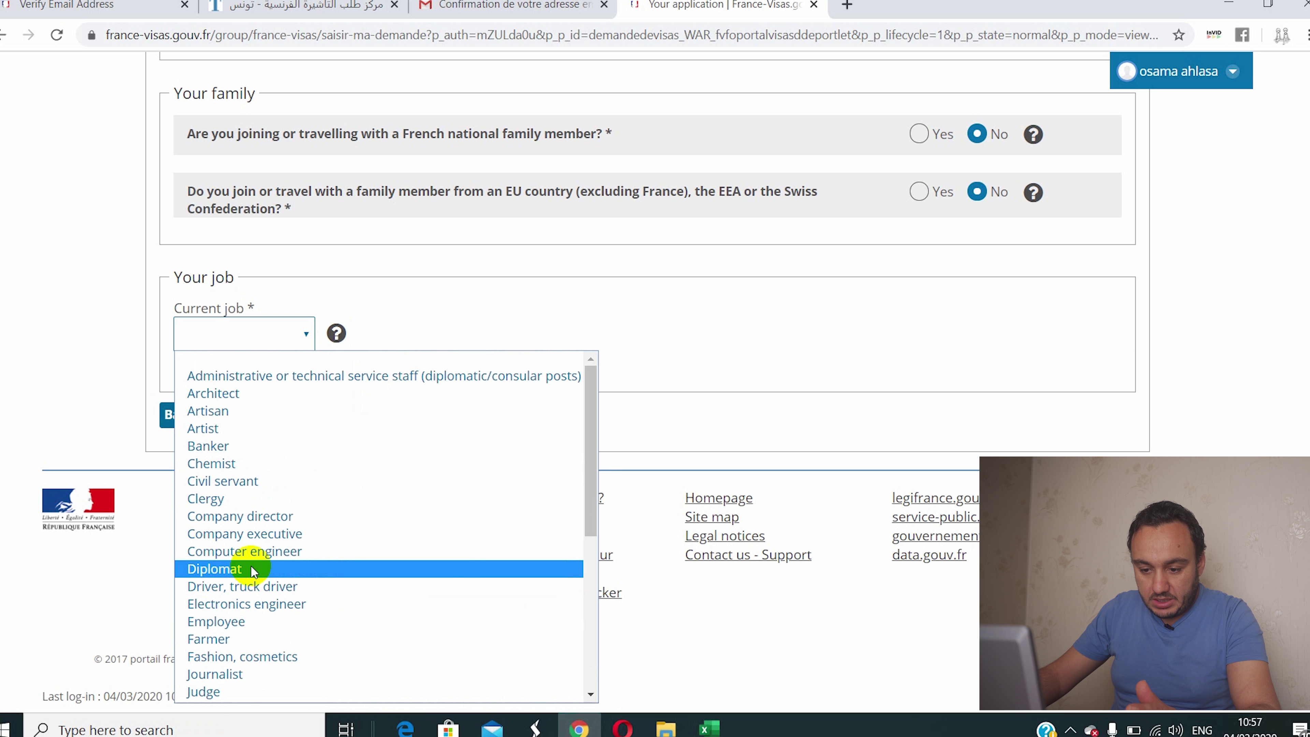
{"action": "scroll", "coordinate": [219, 681], "scroll_direction": "down", "scroll_amount": 6}
{"action": "scroll", "coordinate": [234, 666], "scroll_direction": "up", "scroll_amount": 5}
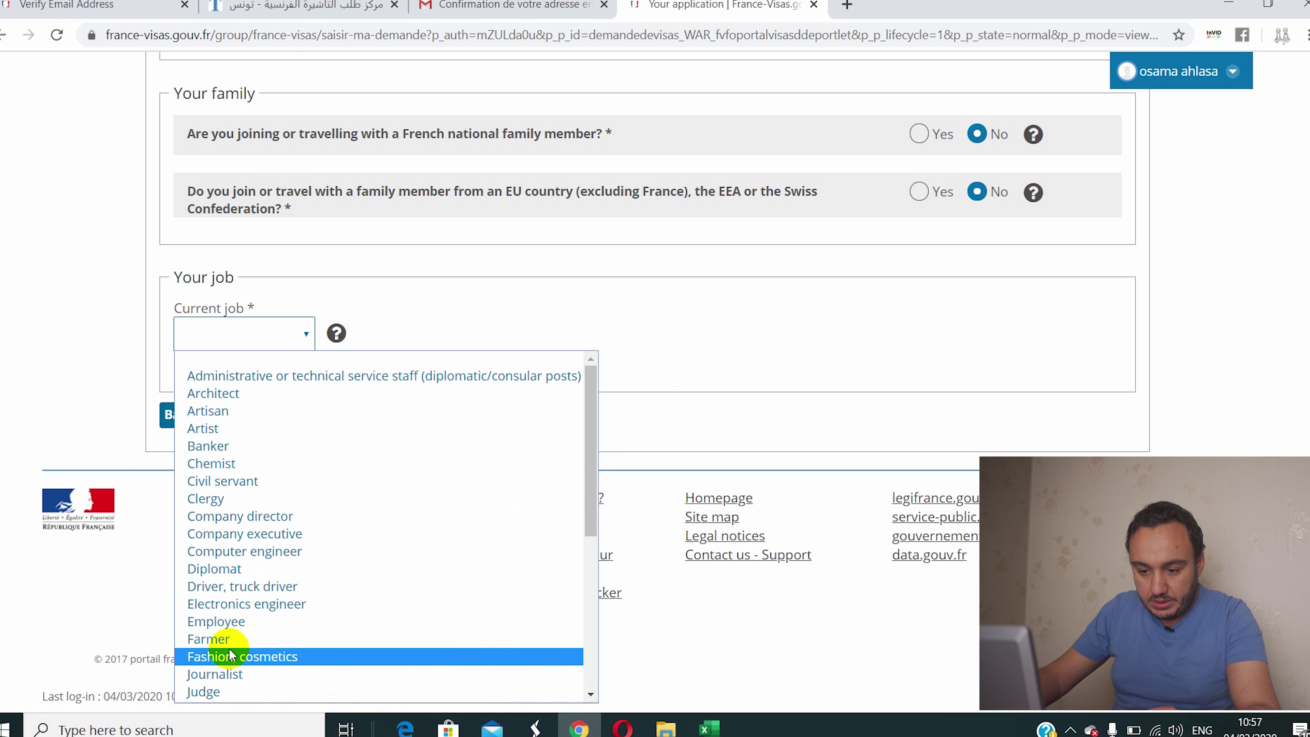
{"action": "left_click", "coordinate": [235, 621]}
Step: Choose Other activities as the job sector
{"action": "left_click", "coordinate": [692, 334]}
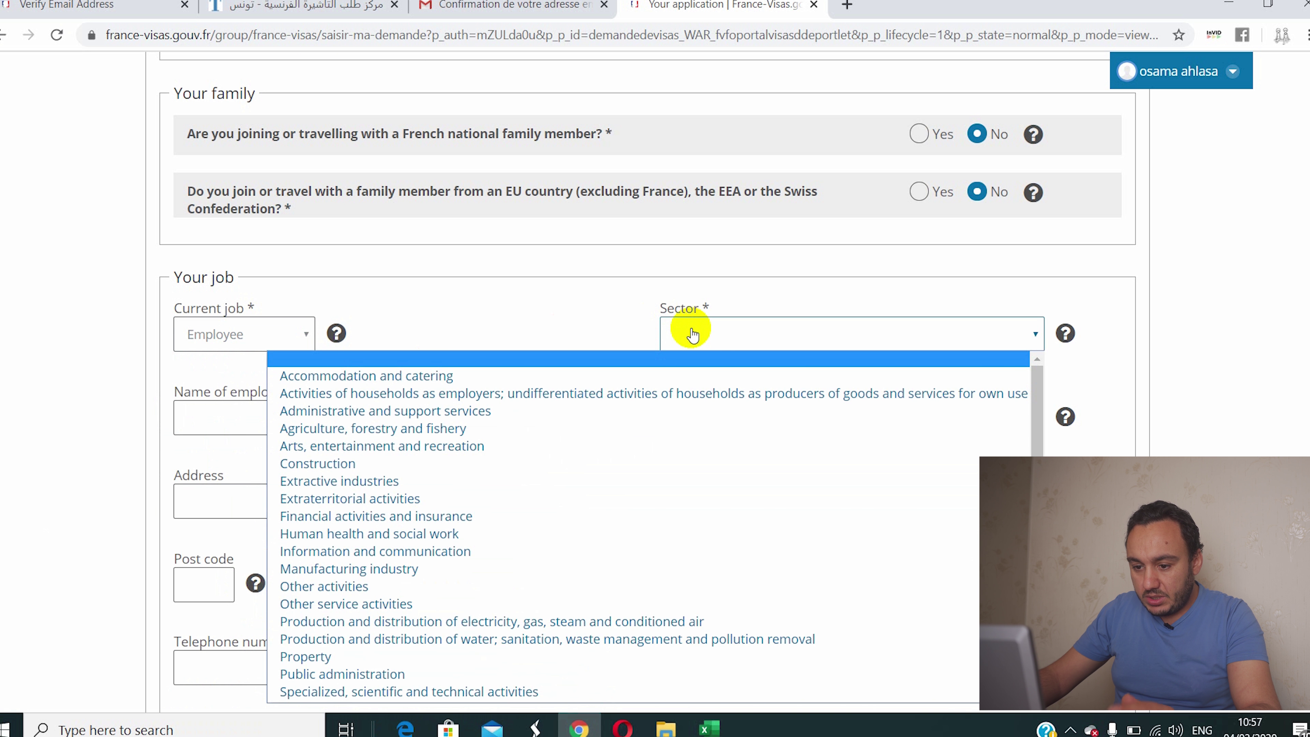
{"action": "scroll", "coordinate": [542, 462], "scroll_direction": "down", "scroll_amount": 1}
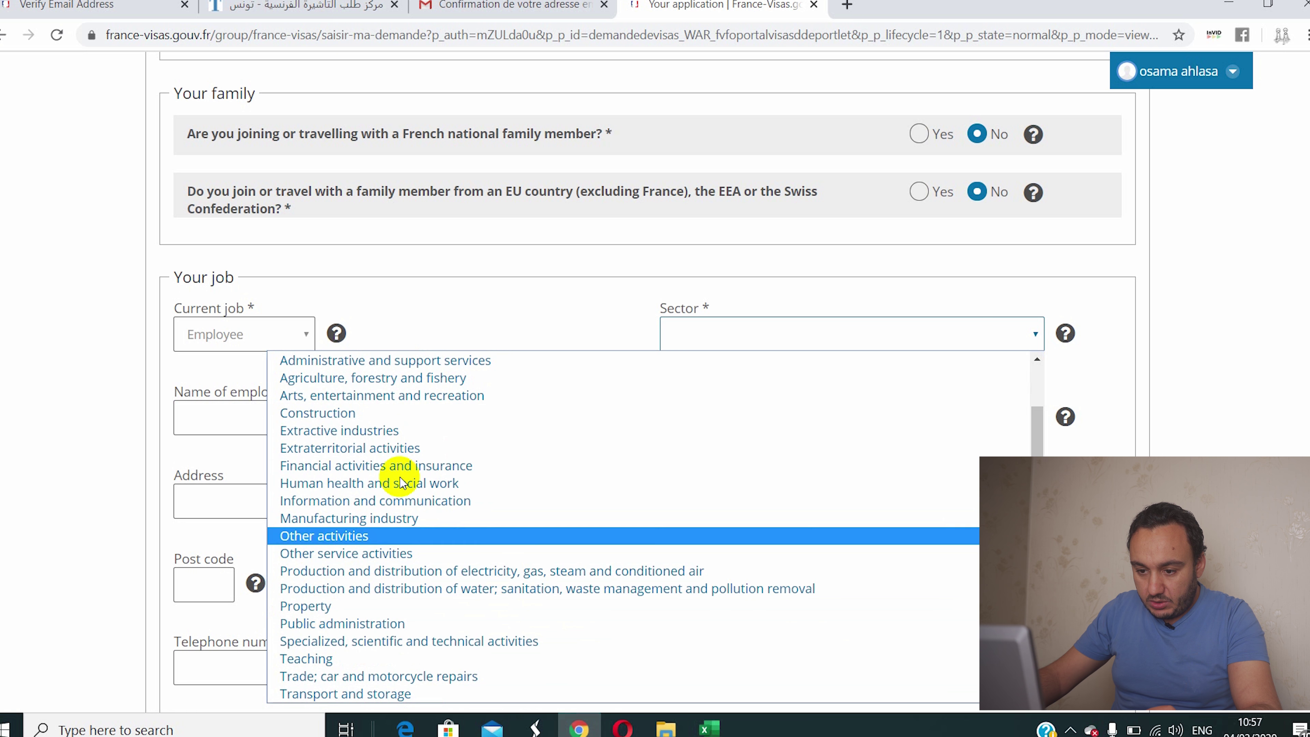
{"action": "scroll", "coordinate": [374, 454], "scroll_direction": "up", "scroll_amount": 1}
{"action": "scroll", "coordinate": [375, 449], "scroll_direction": "up", "scroll_amount": 1}
{"action": "scroll", "coordinate": [375, 446], "scroll_direction": "down", "scroll_amount": 1}
{"action": "scroll", "coordinate": [375, 449], "scroll_direction": "up", "scroll_amount": 1}
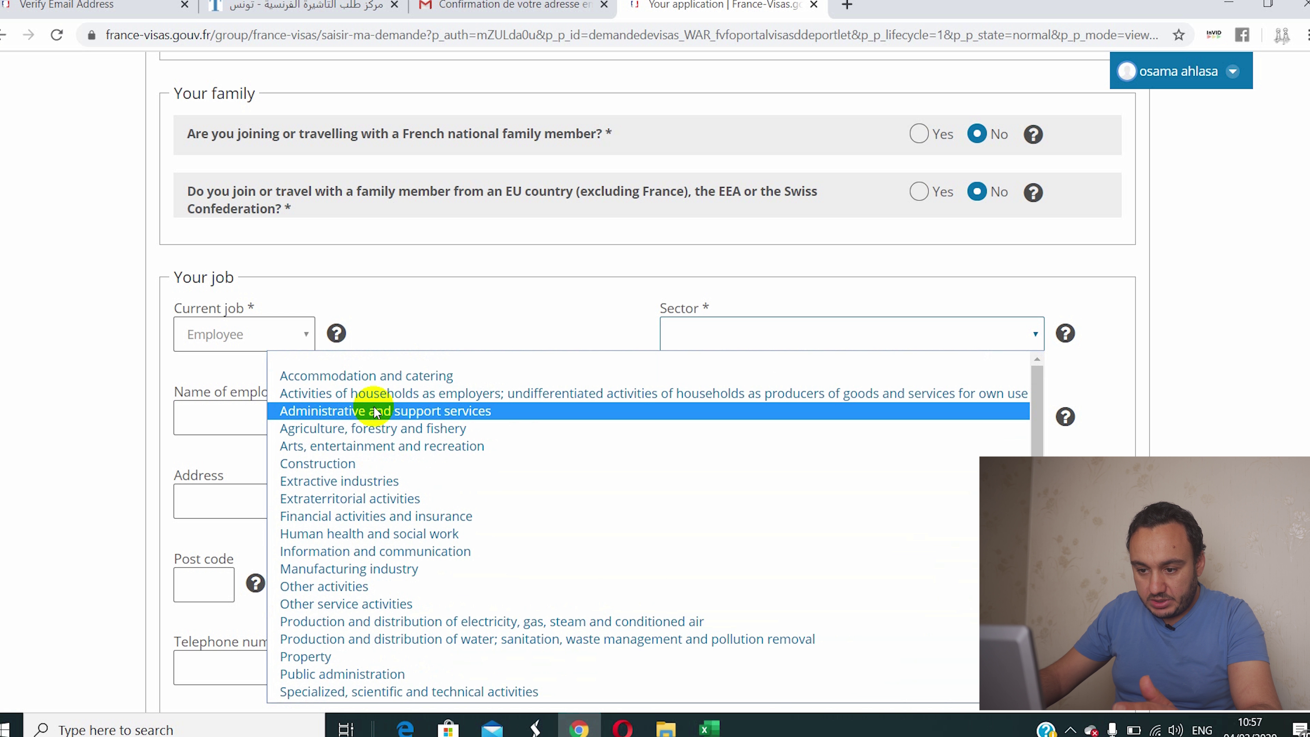
{"action": "scroll", "coordinate": [374, 413], "scroll_direction": "down", "scroll_amount": 2}
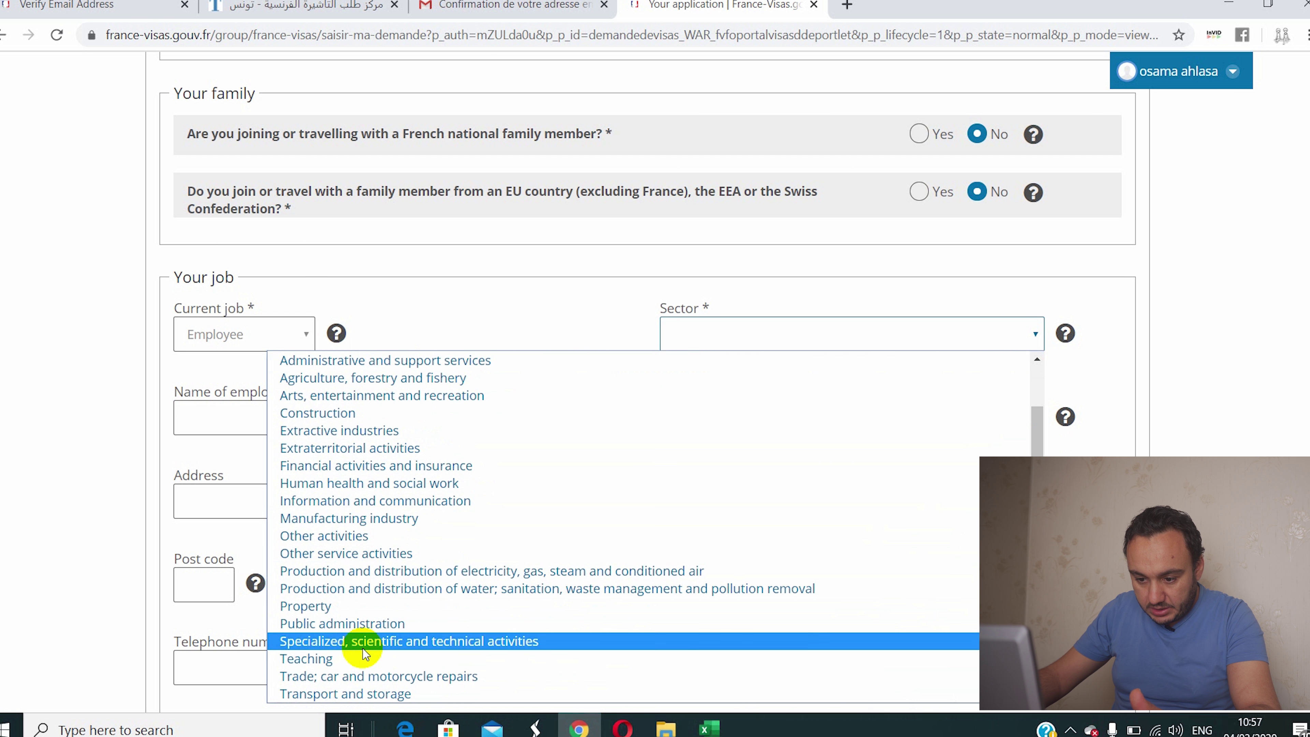
{"action": "left_click", "coordinate": [361, 536]}
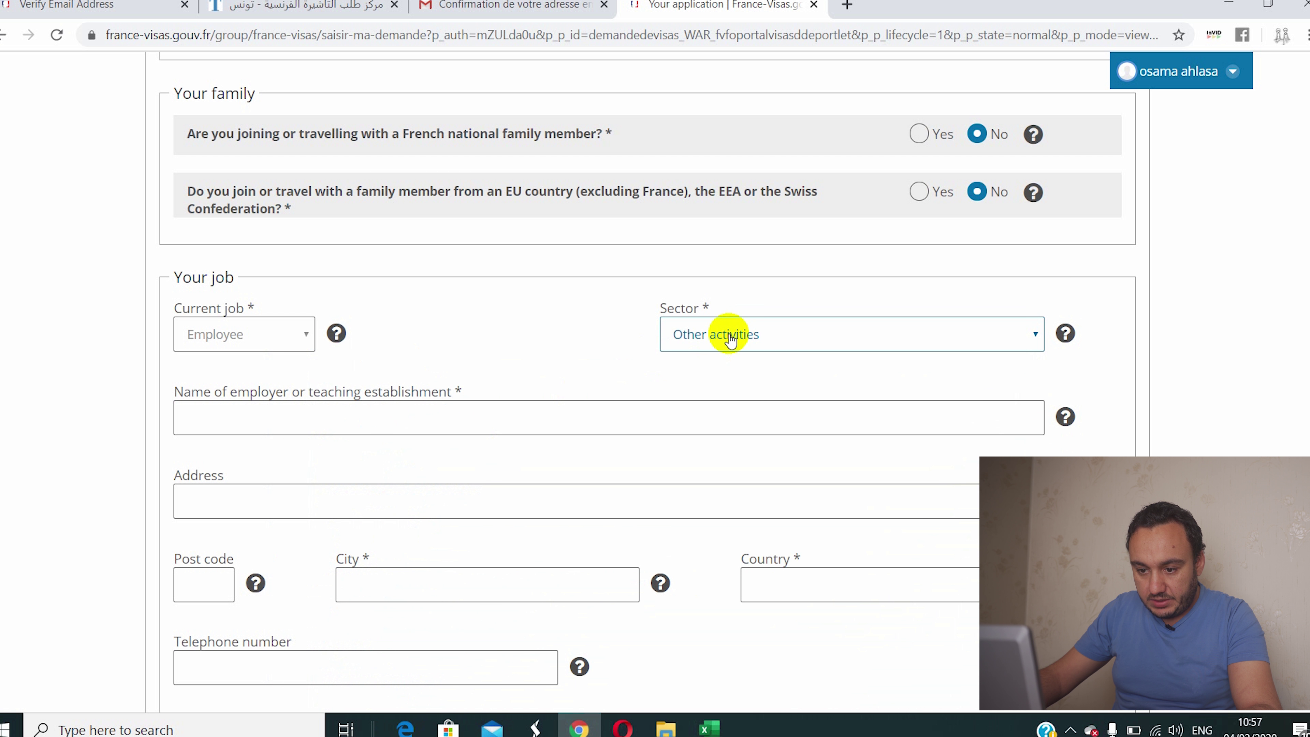
{"action": "left_click", "coordinate": [223, 419]}
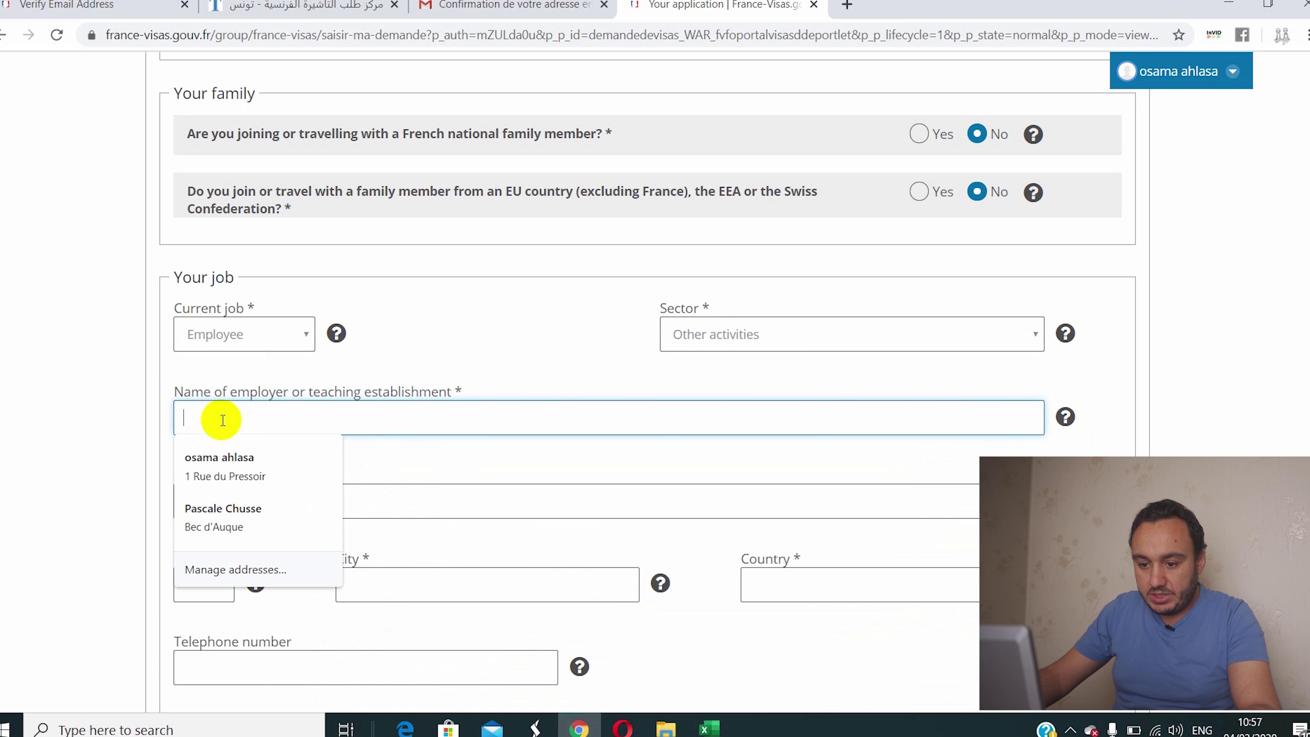
{"action": "left_click", "coordinate": [263, 368]}
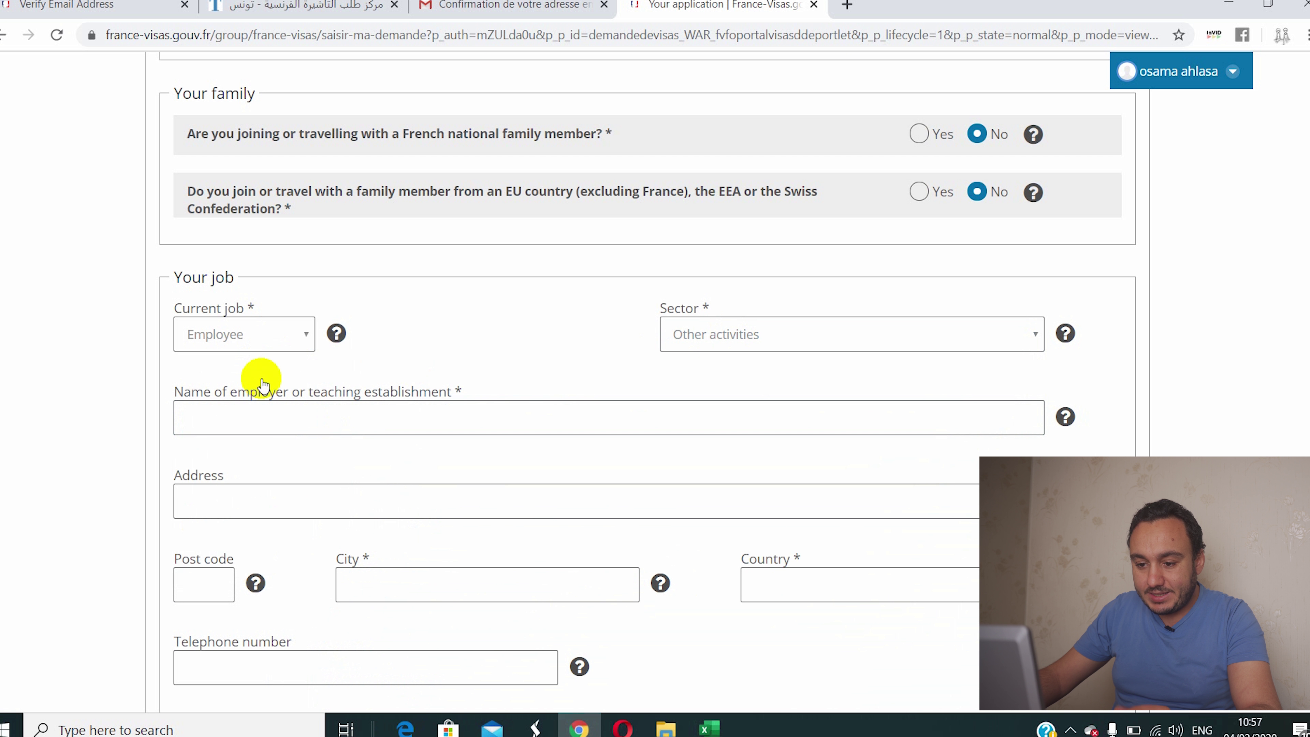
Step: Enter ALRWASI COMPANY as the employer name, along with its street address
{"action": "left_click", "coordinate": [243, 415]}
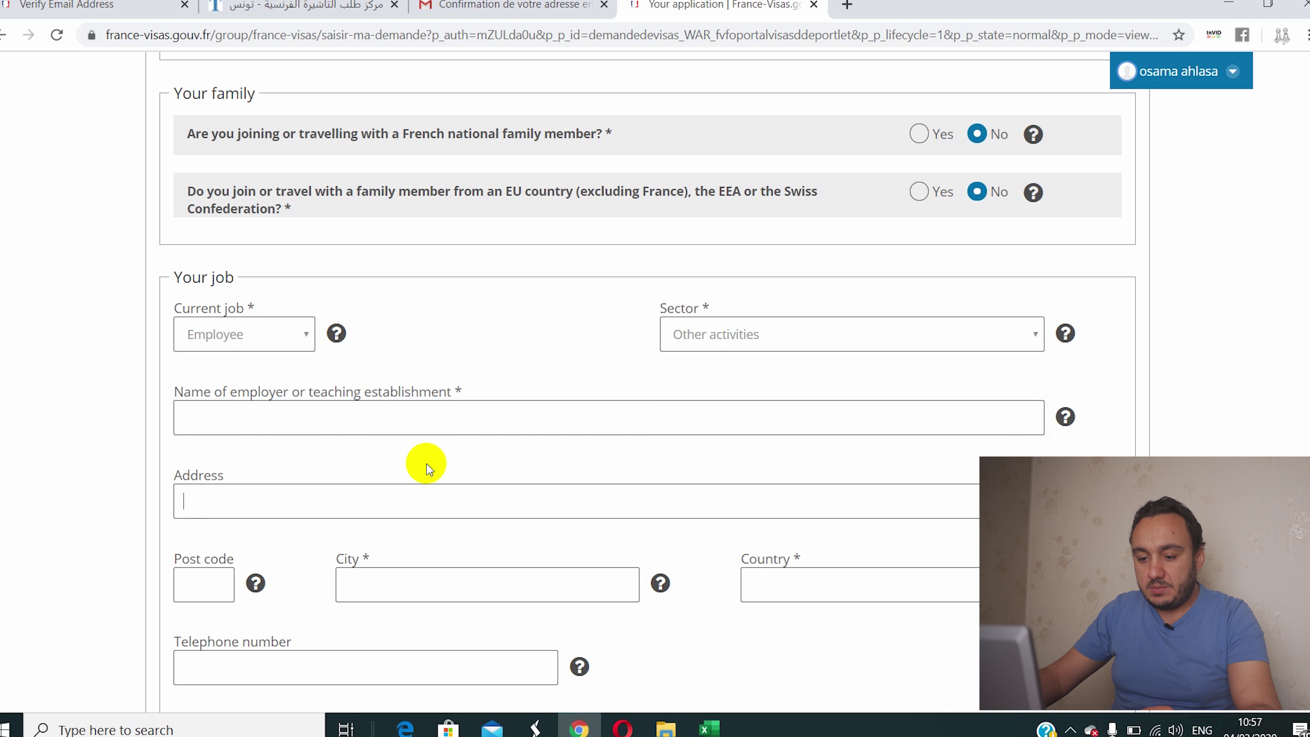
{"action": "left_click", "coordinate": [375, 424]}
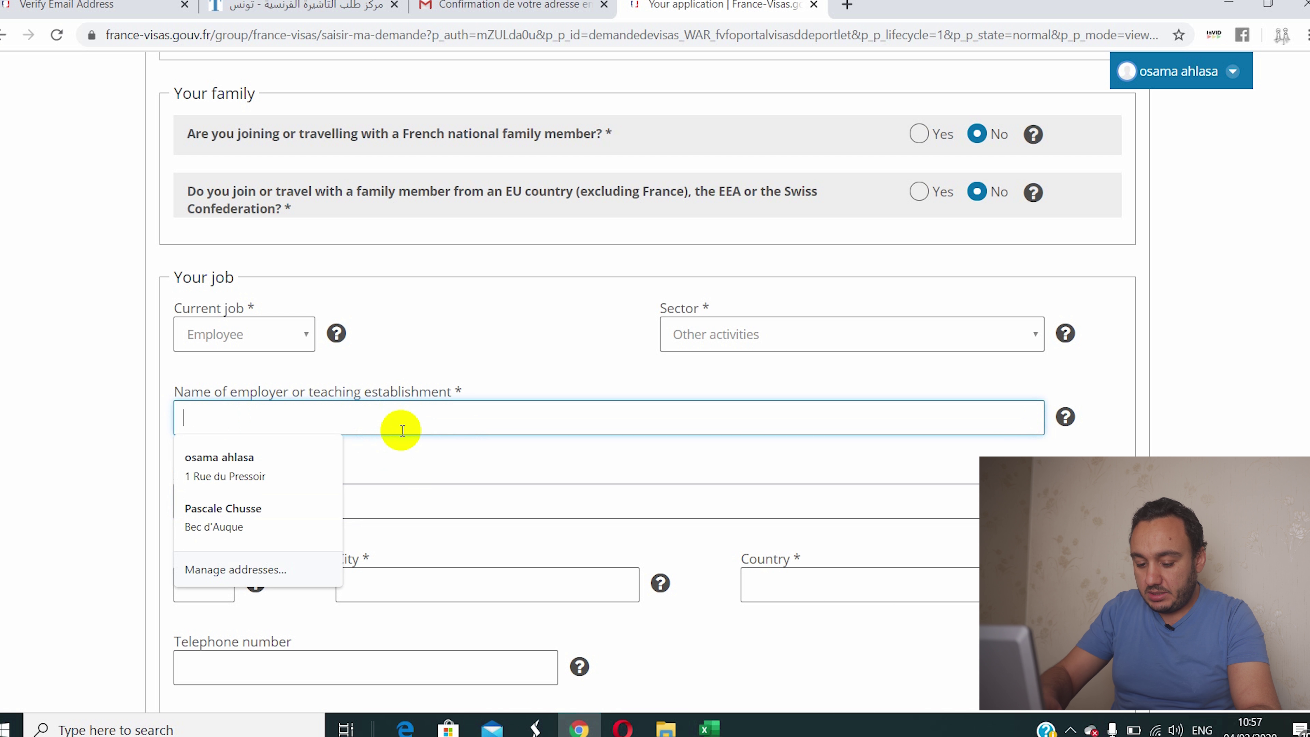
{"action": "type", "text": "A"}
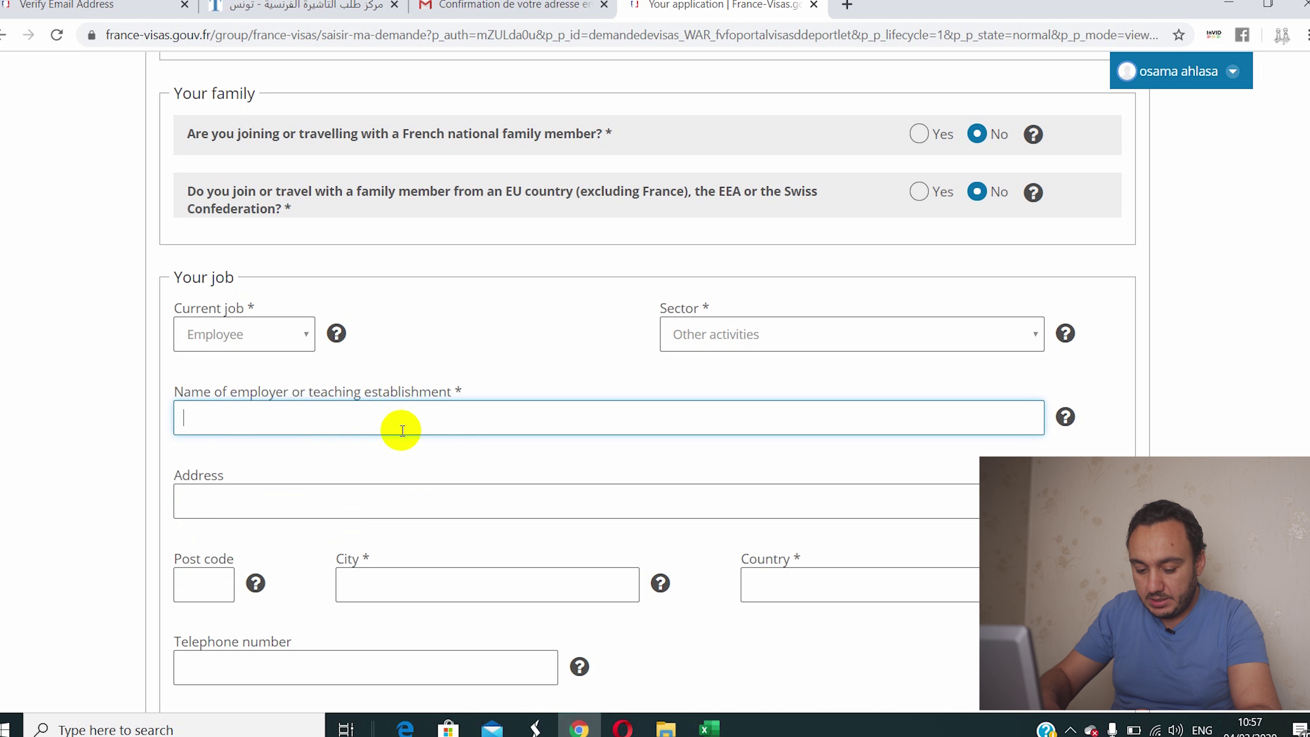
{"action": "type", "text": "LR"}
{"action": "type", "text": "Z"}
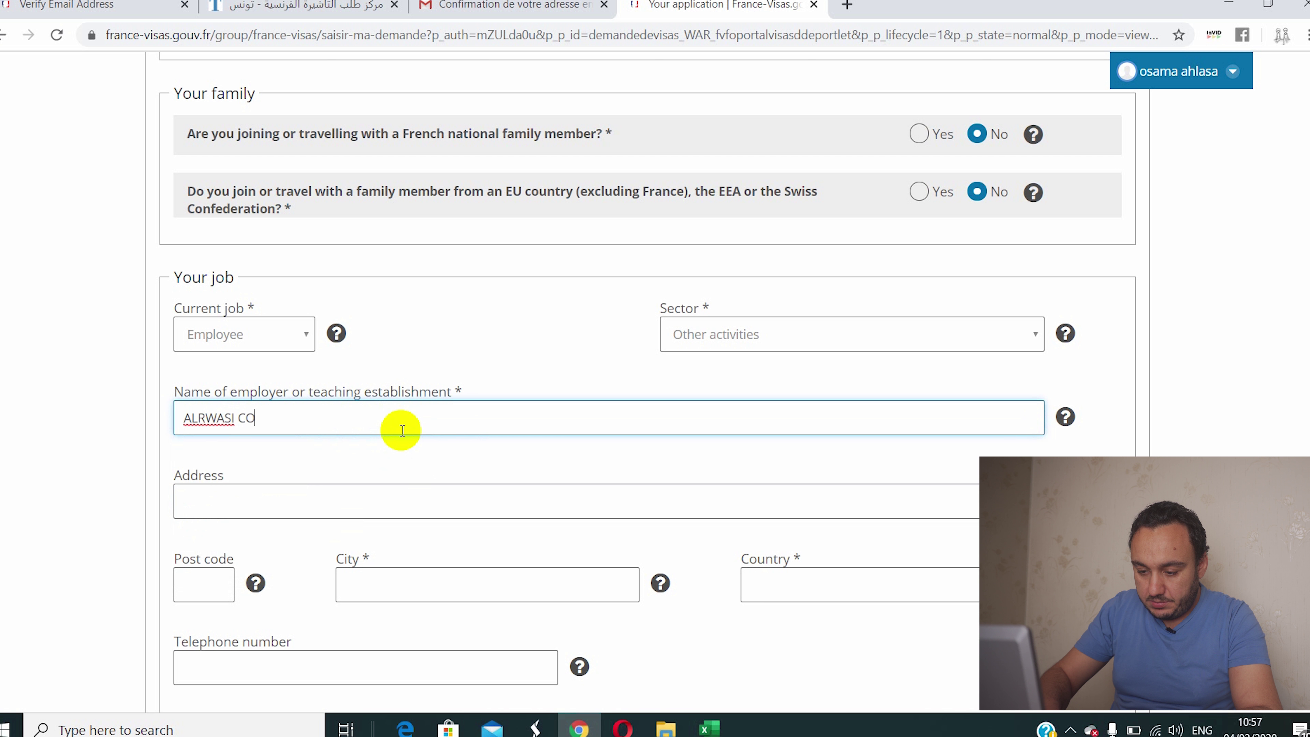
{"action": "type", "text": "NY"}
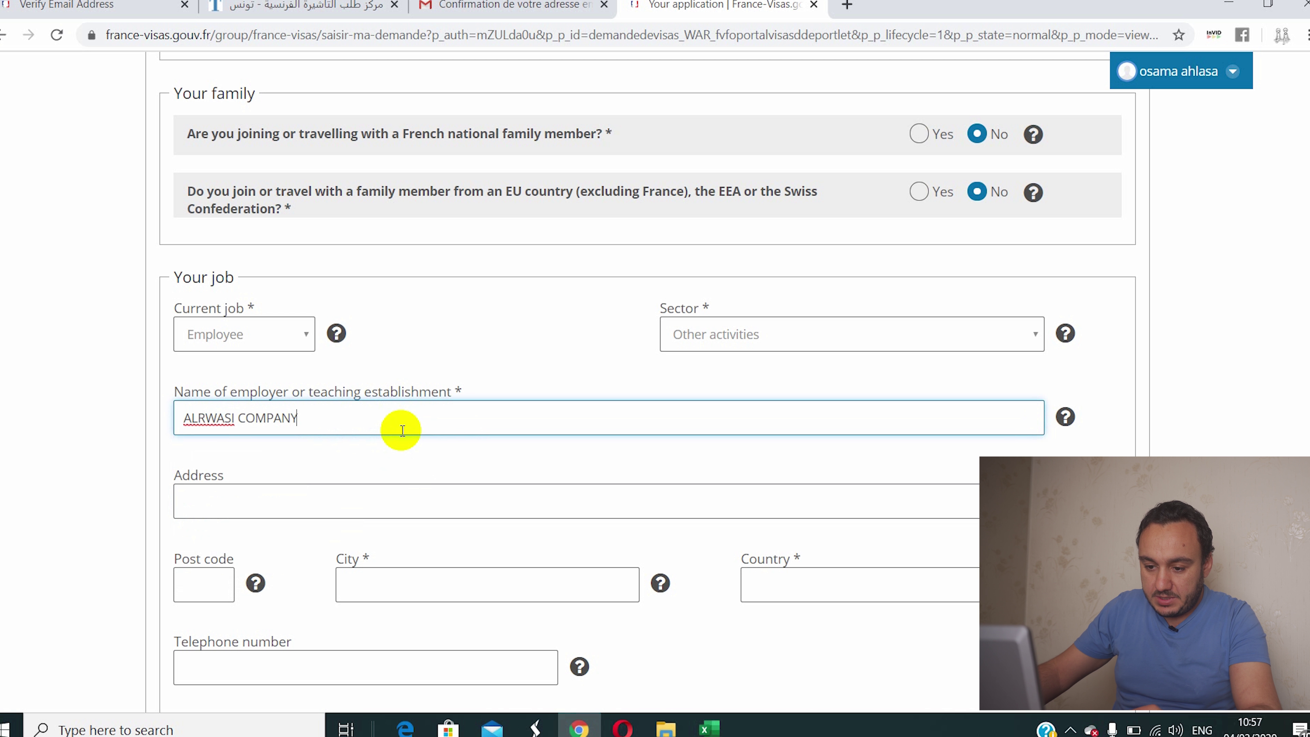
{"action": "left_click", "coordinate": [275, 525]}
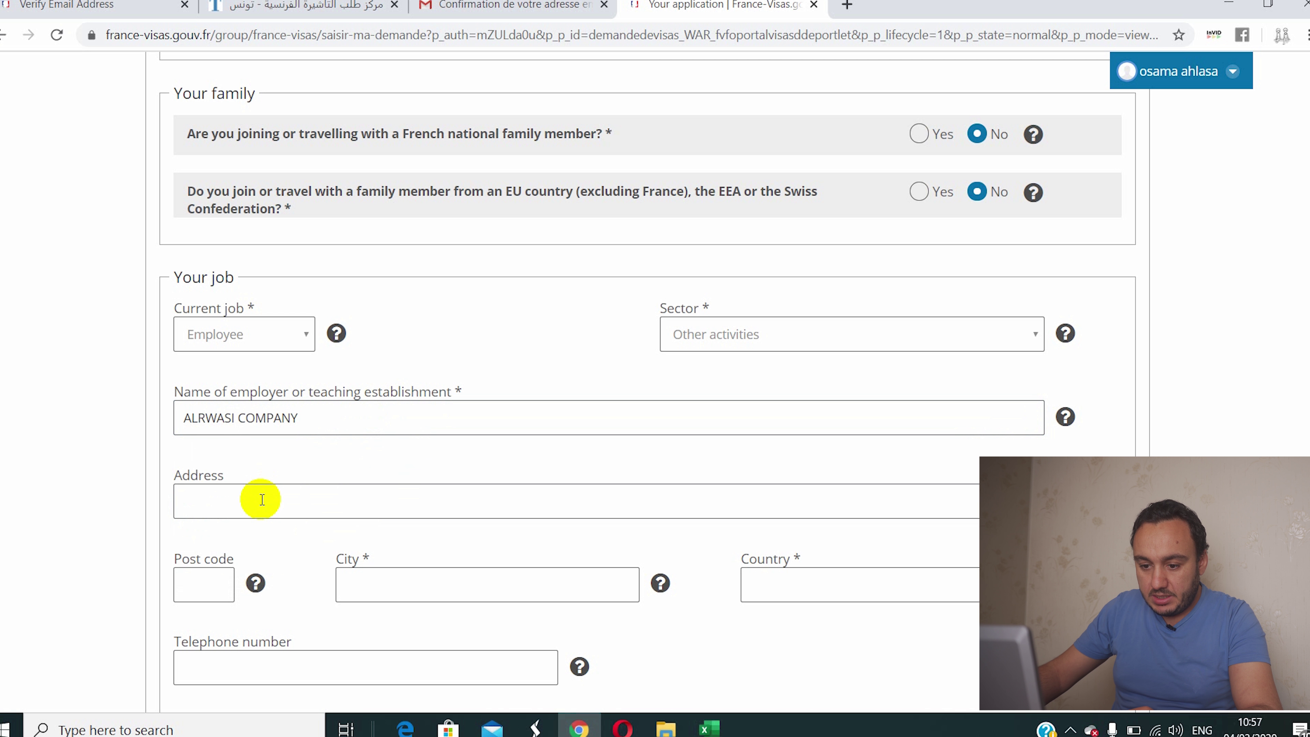
{"action": "left_click", "coordinate": [263, 498]}
{"action": "type", "text": "A"}
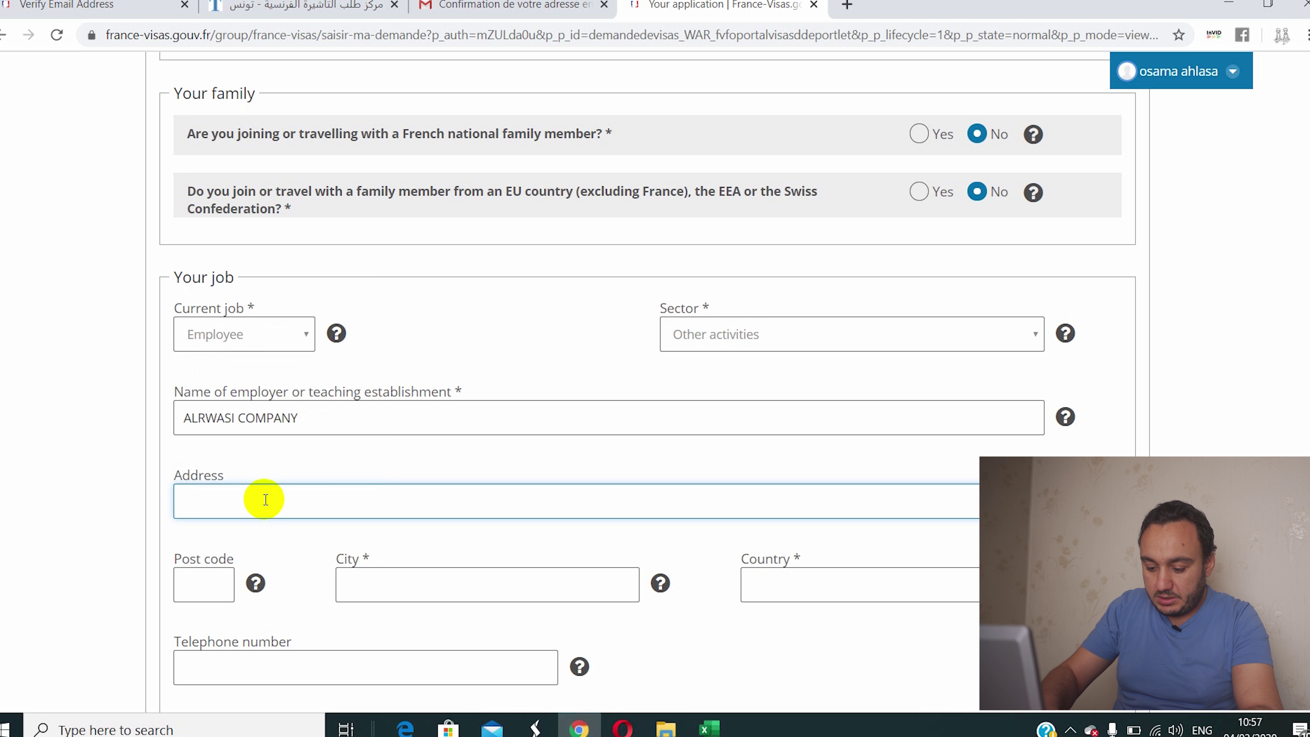
{"action": "type", "text": "N"}
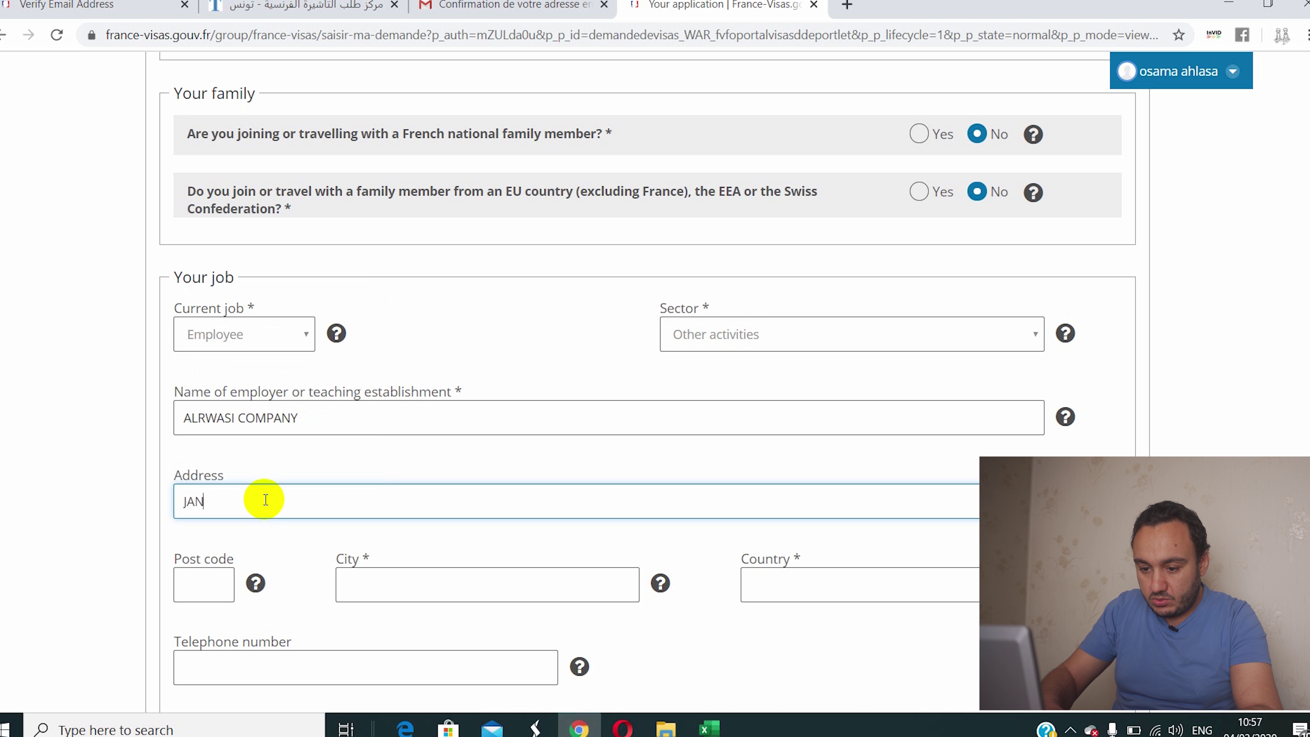
{"action": "type", "text": "ZO"}
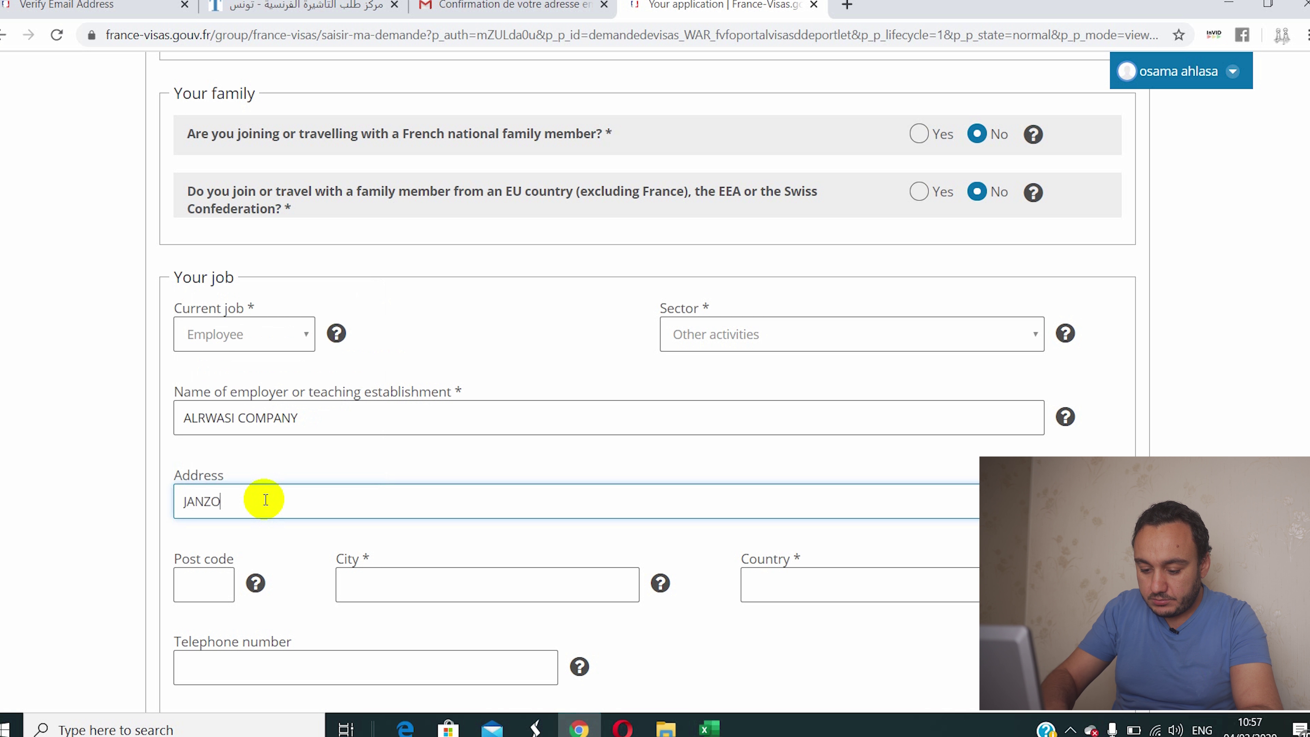
{"action": "type", "text": "UR"}
{"action": "scroll", "coordinate": [307, 477], "scroll_direction": "down", "scroll_amount": 3}
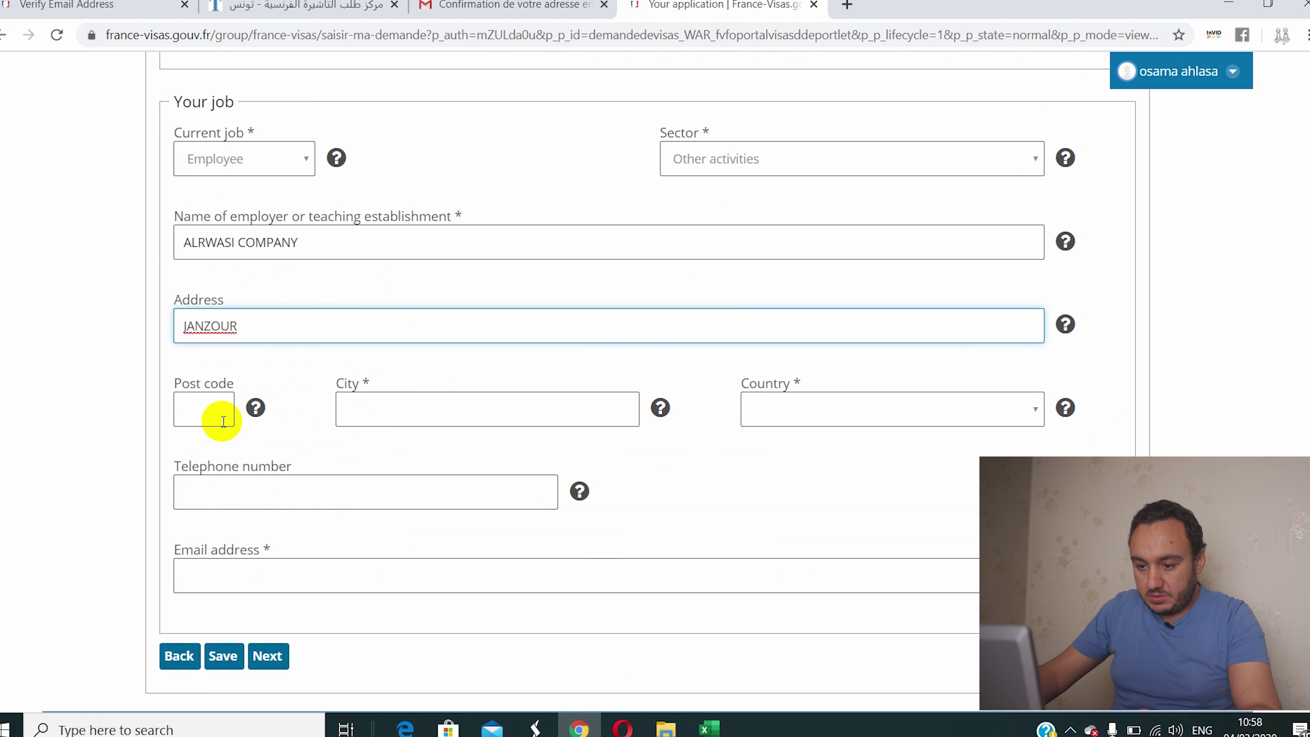
Step: Set the employer's city to Tripoli and country to Libya
{"action": "left_click", "coordinate": [456, 395]}
{"action": "type", "text": "TRIPOLI"}
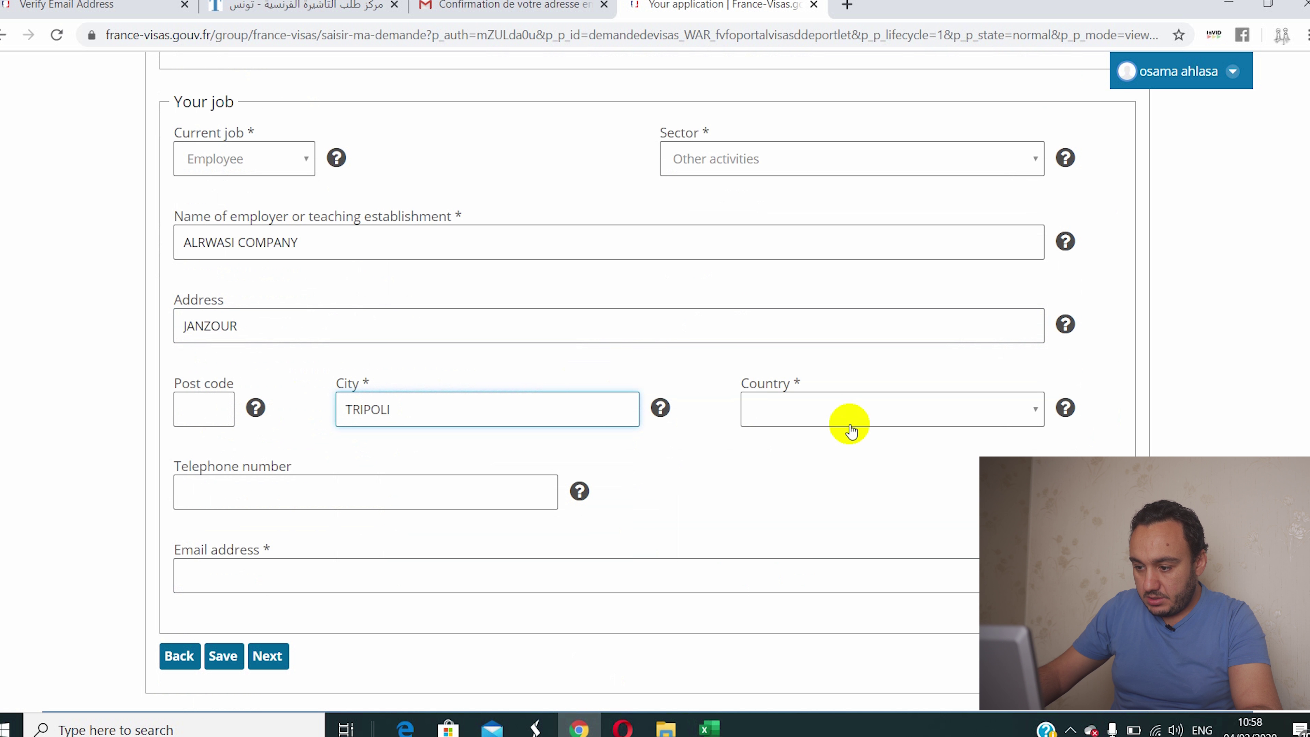
{"action": "left_click", "coordinate": [840, 411]}
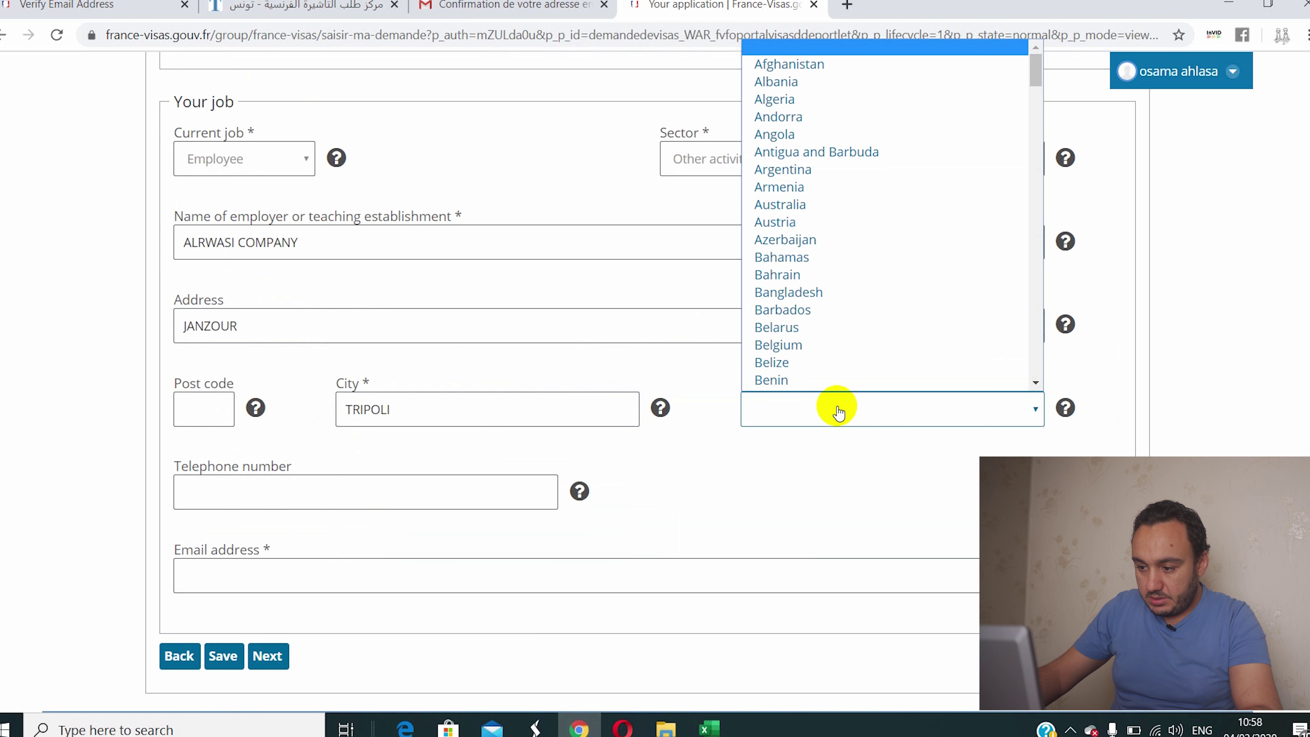
{"action": "key", "text": "l"}
{"action": "key", "text": "l"}
{"action": "key", "text": "l"}
{"action": "key", "text": "l"}
{"action": "key", "text": "l"}
{"action": "key", "text": "l"}
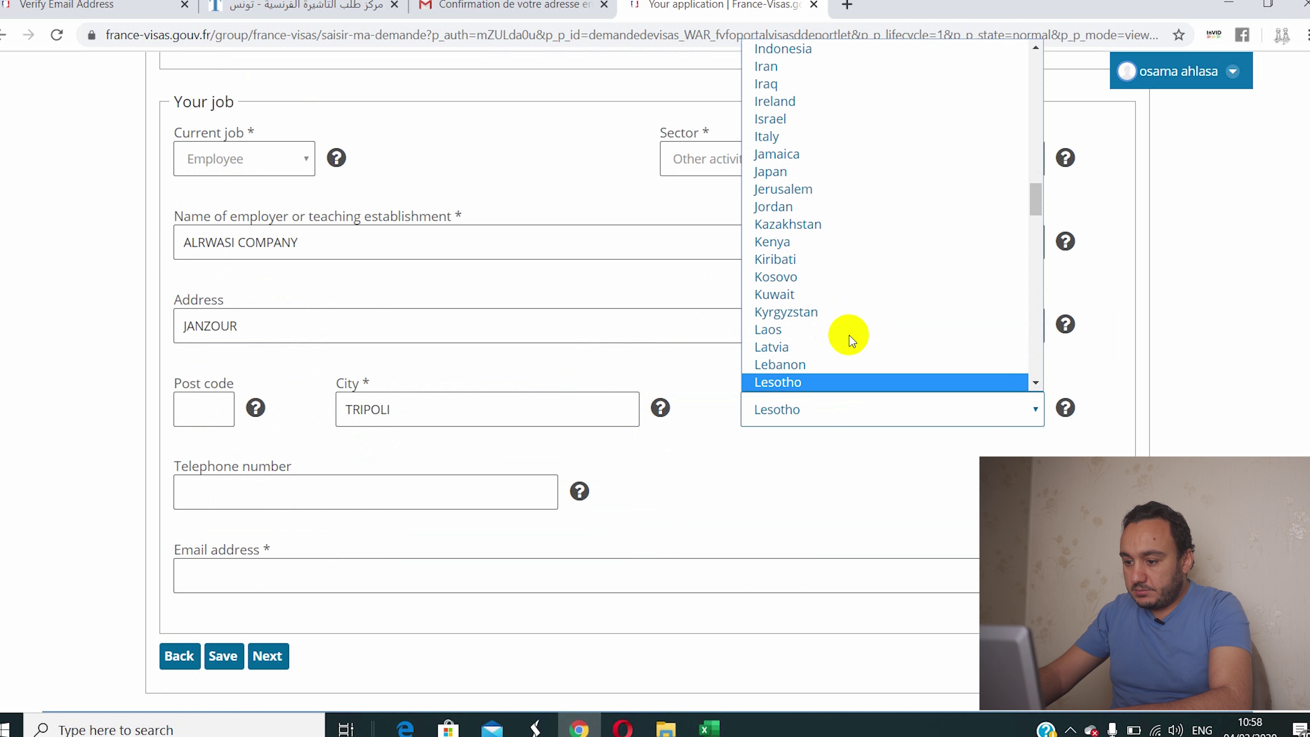
{"action": "left_click", "coordinate": [815, 382]}
Step: Fill in the employer's telephone number and e-mail address, then go to Your last visa
{"action": "left_click", "coordinate": [330, 483]}
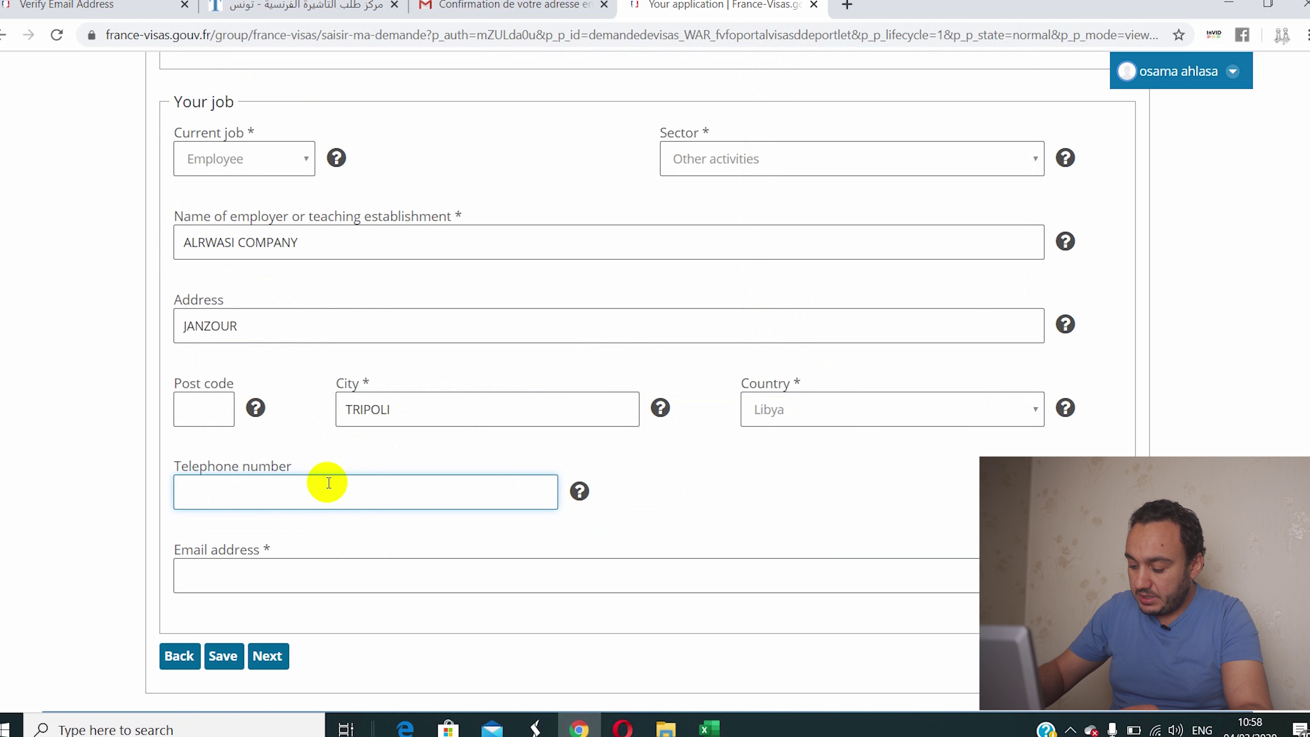
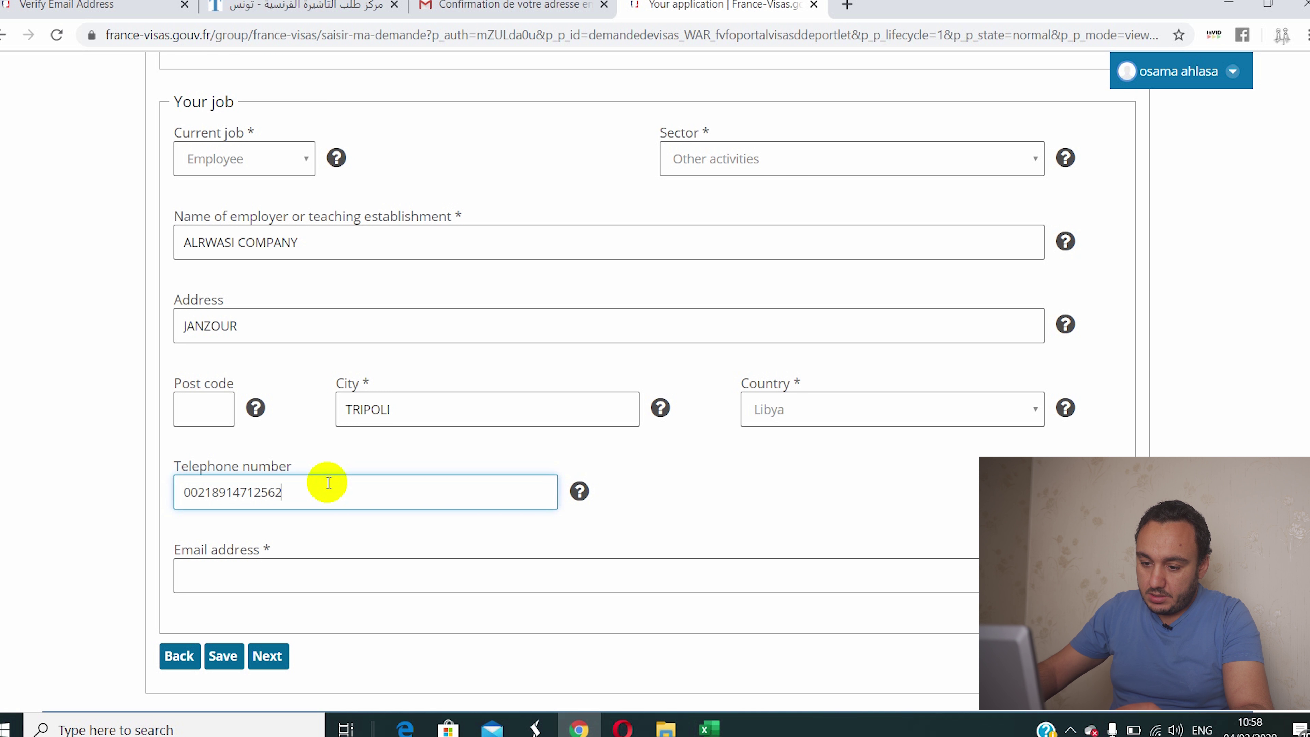
{"action": "scroll", "coordinate": [328, 482], "scroll_direction": "down", "scroll_amount": 2}
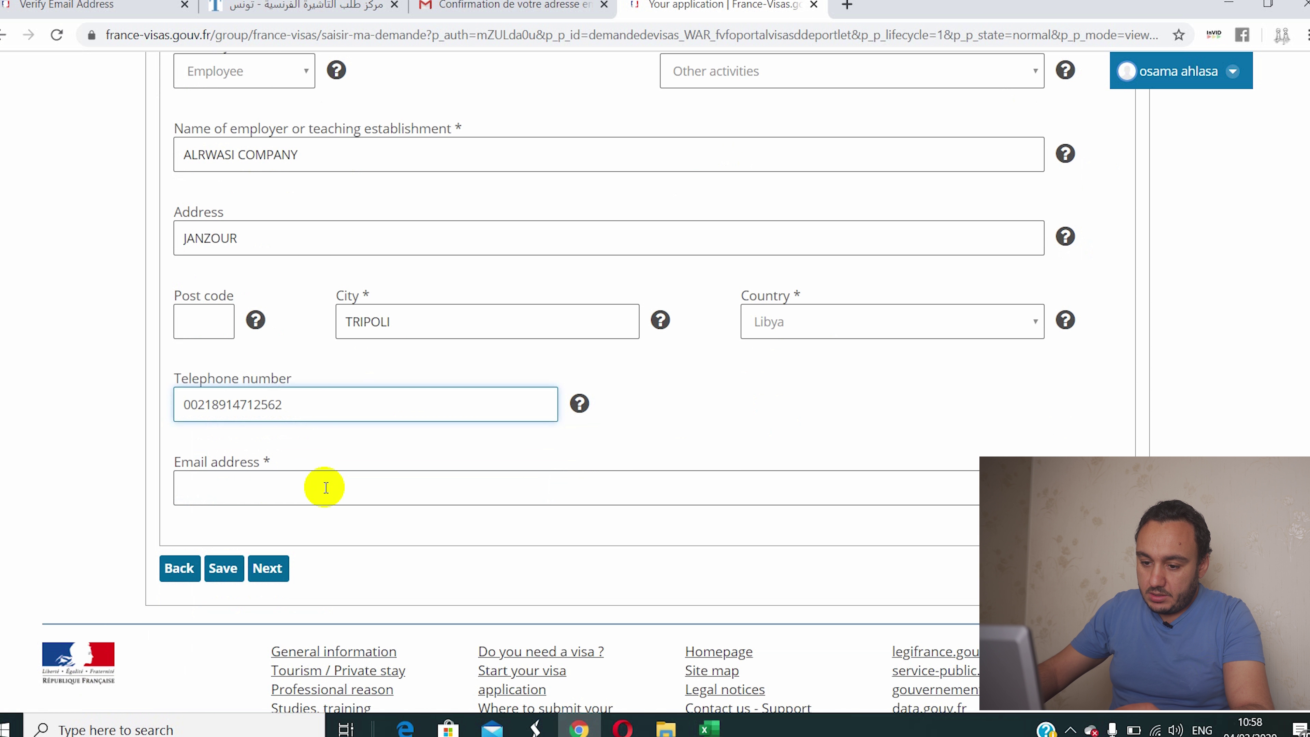
{"action": "left_click", "coordinate": [258, 485]}
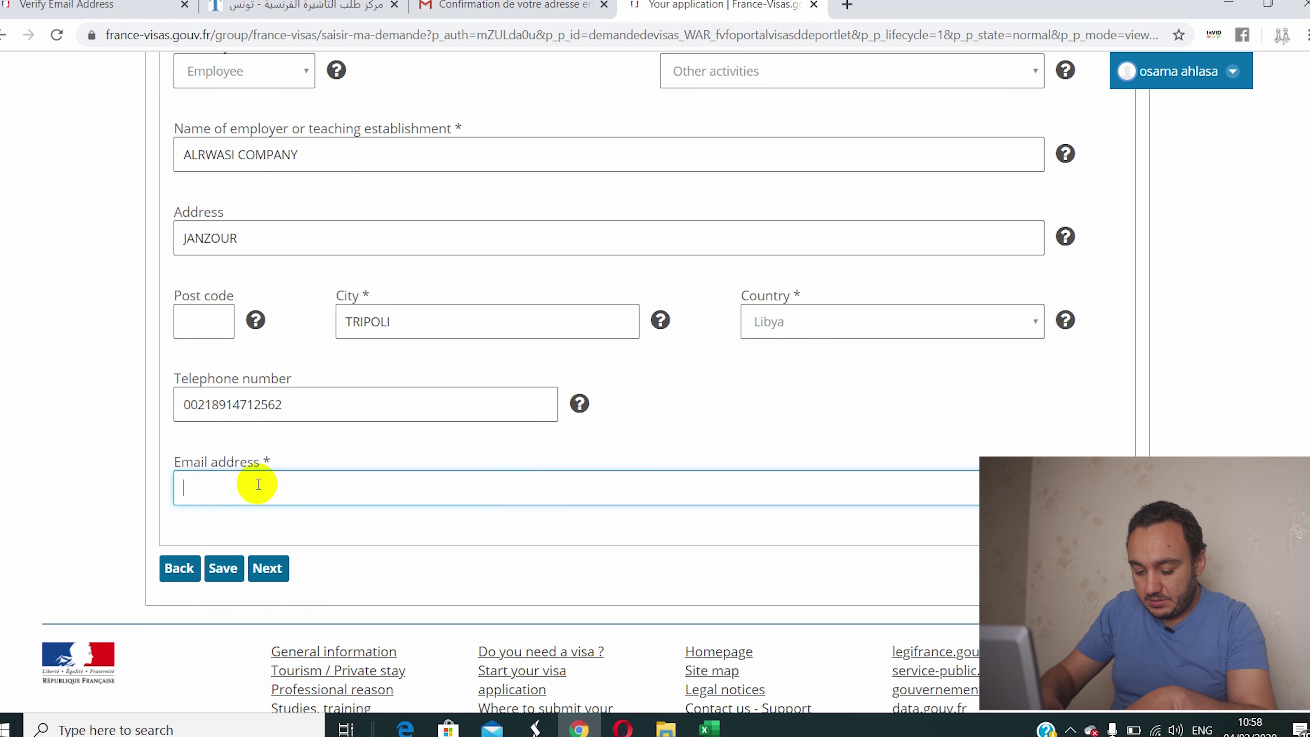
{"action": "key", "text": "ctrl+v"}
{"action": "scroll", "coordinate": [371, 498], "scroll_direction": "down", "scroll_amount": 3}
{"action": "scroll", "coordinate": [371, 498], "scroll_direction": "up", "scroll_amount": 6}
{"action": "scroll", "coordinate": [372, 498], "scroll_direction": "down", "scroll_amount": 3}
{"action": "scroll", "coordinate": [376, 500], "scroll_direction": "down", "scroll_amount": 3}
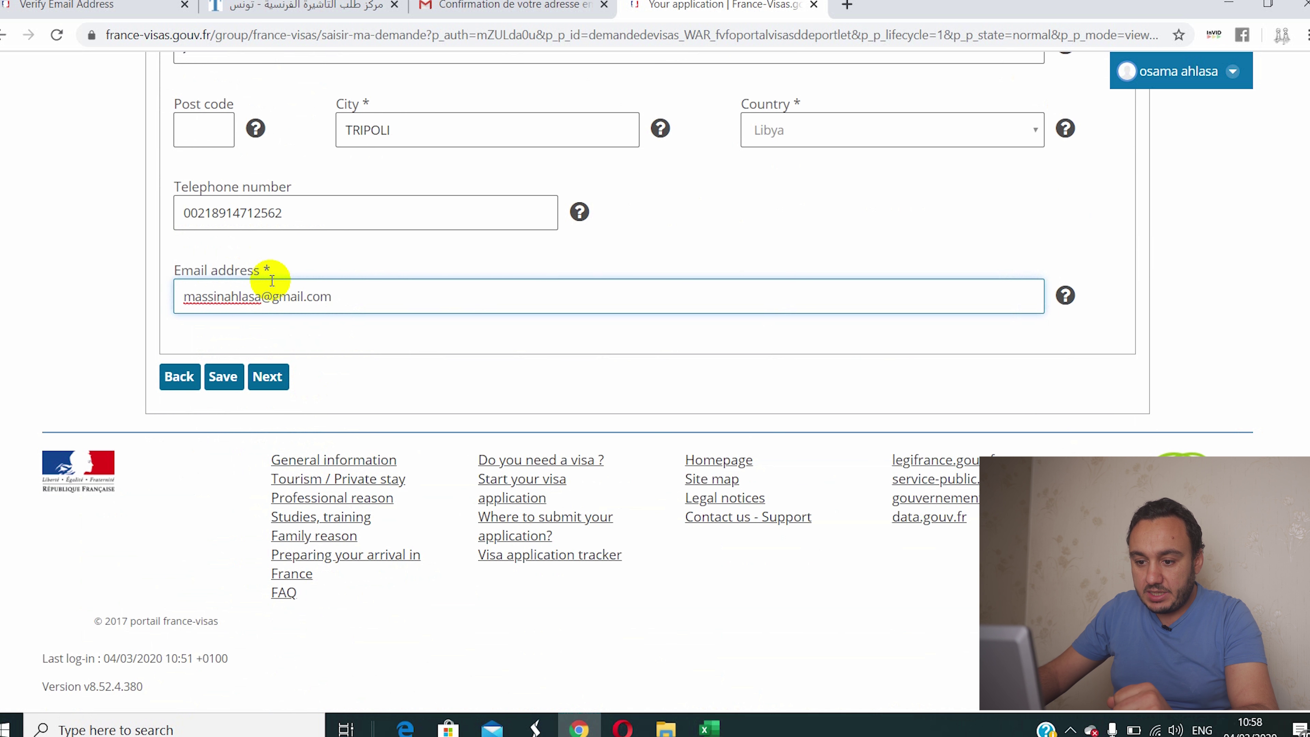
{"action": "left_click", "coordinate": [268, 377]}
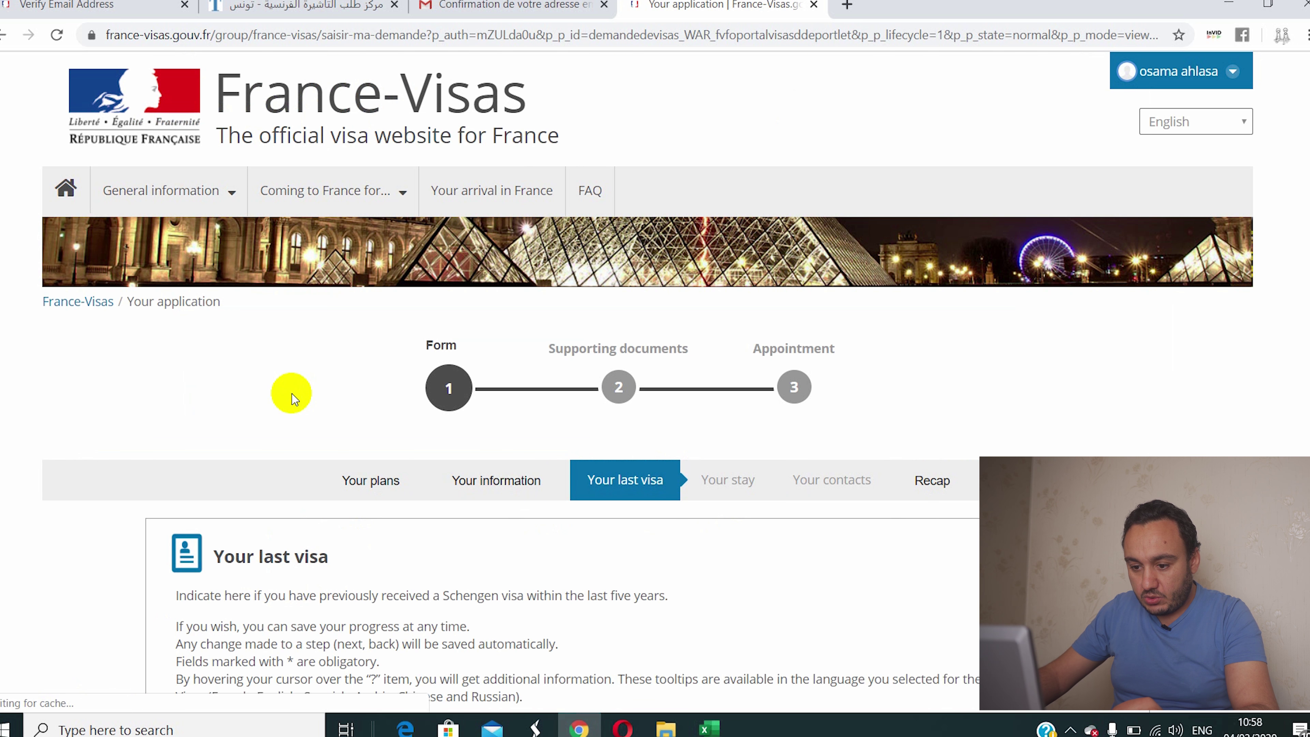
Step: Answer No to the prior Schengen visa and fingerprints questions, then continue
{"action": "scroll", "coordinate": [292, 393], "scroll_direction": "down", "scroll_amount": 9}
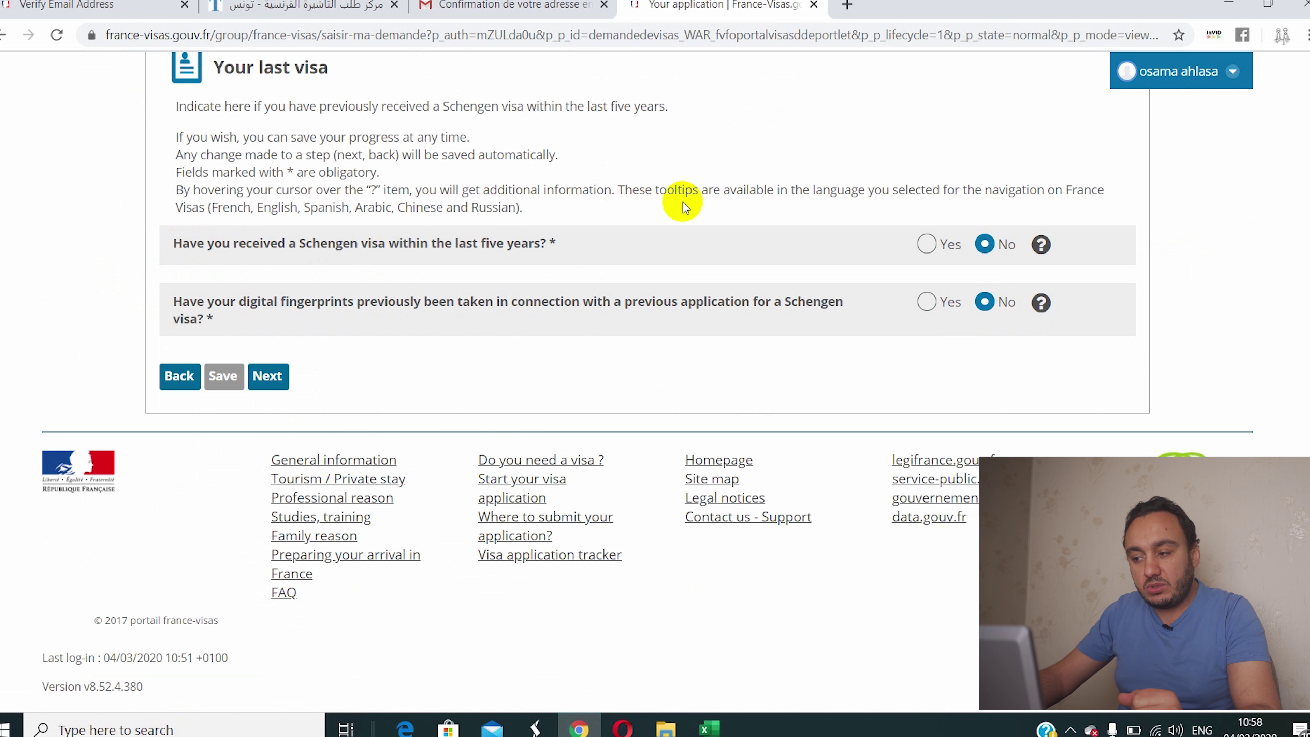
{"action": "left_click", "coordinate": [927, 244]}
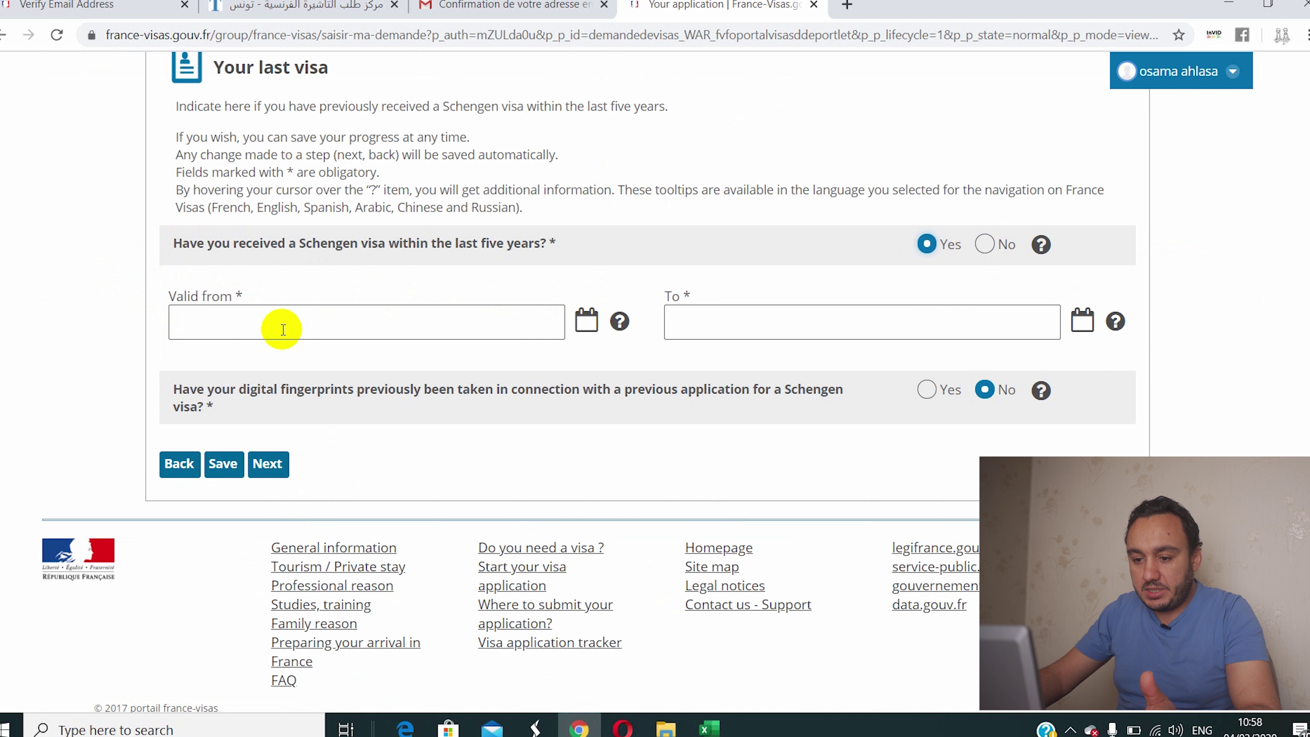
{"action": "left_click", "coordinate": [994, 245]}
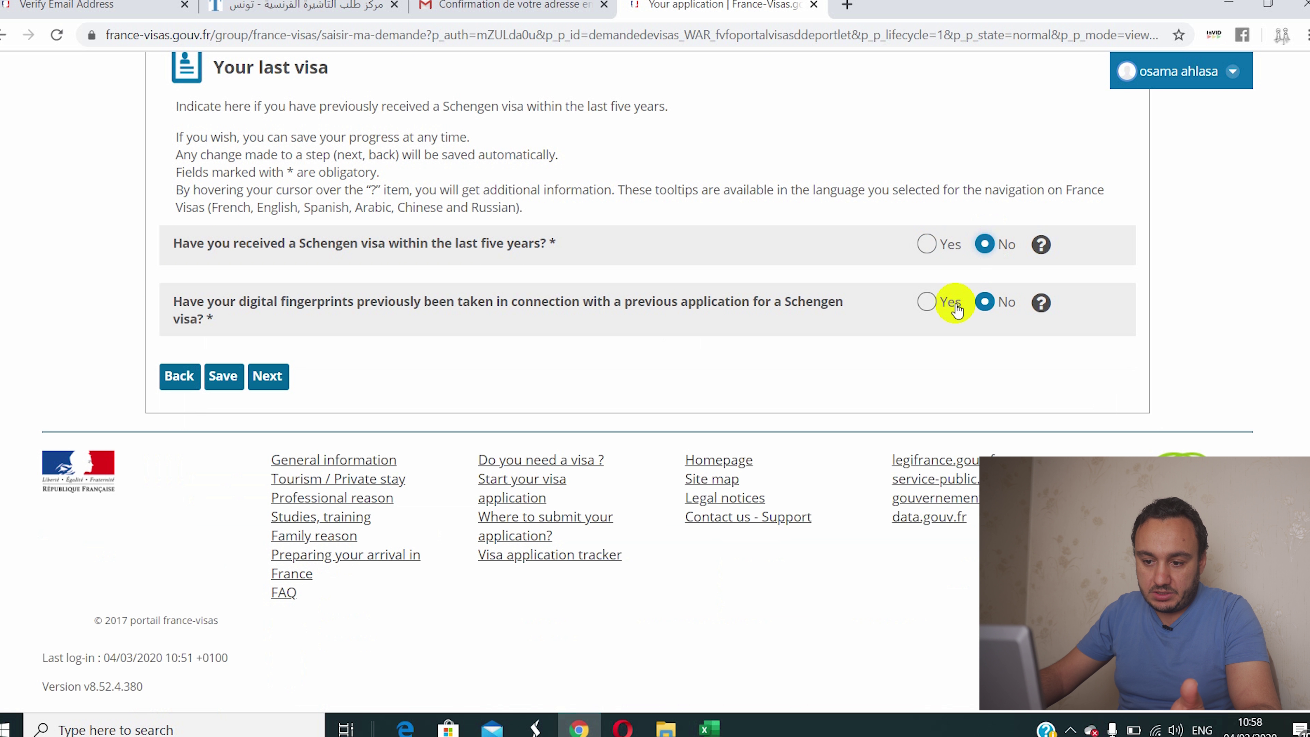
{"action": "left_click", "coordinate": [925, 304]}
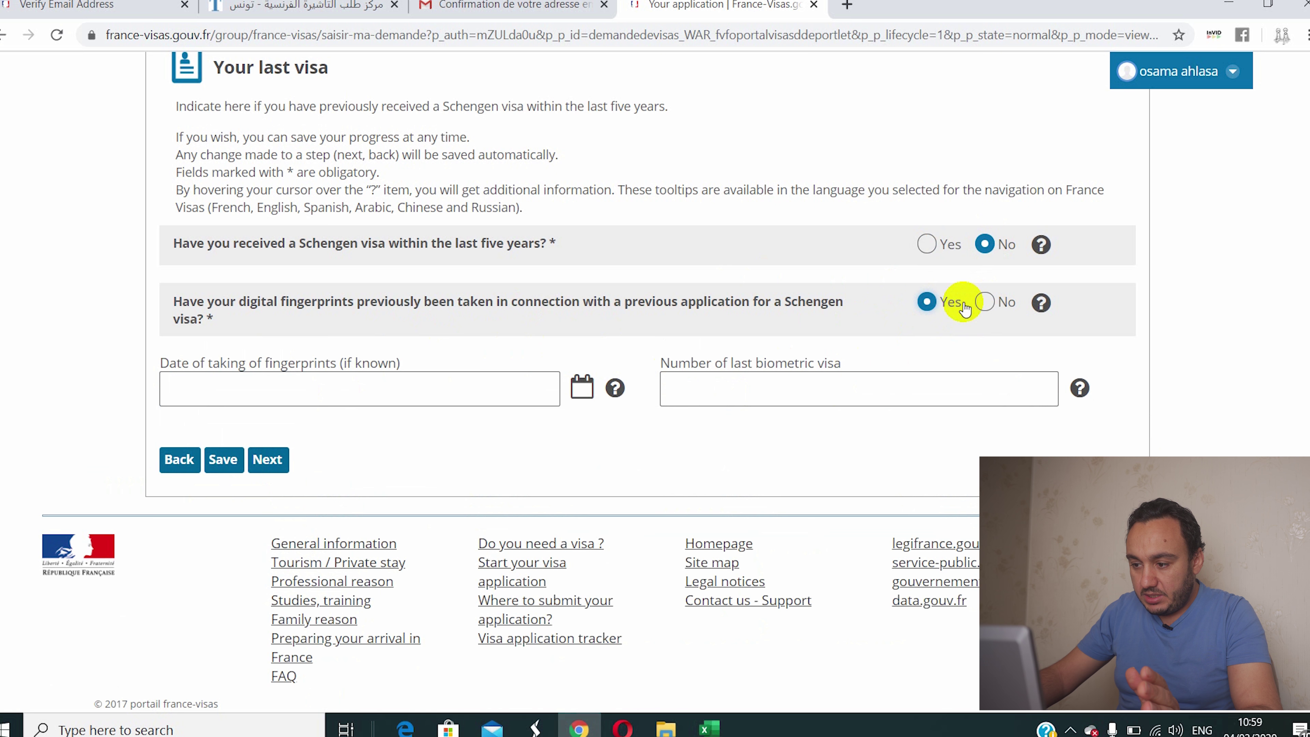
{"action": "left_click", "coordinate": [985, 303]}
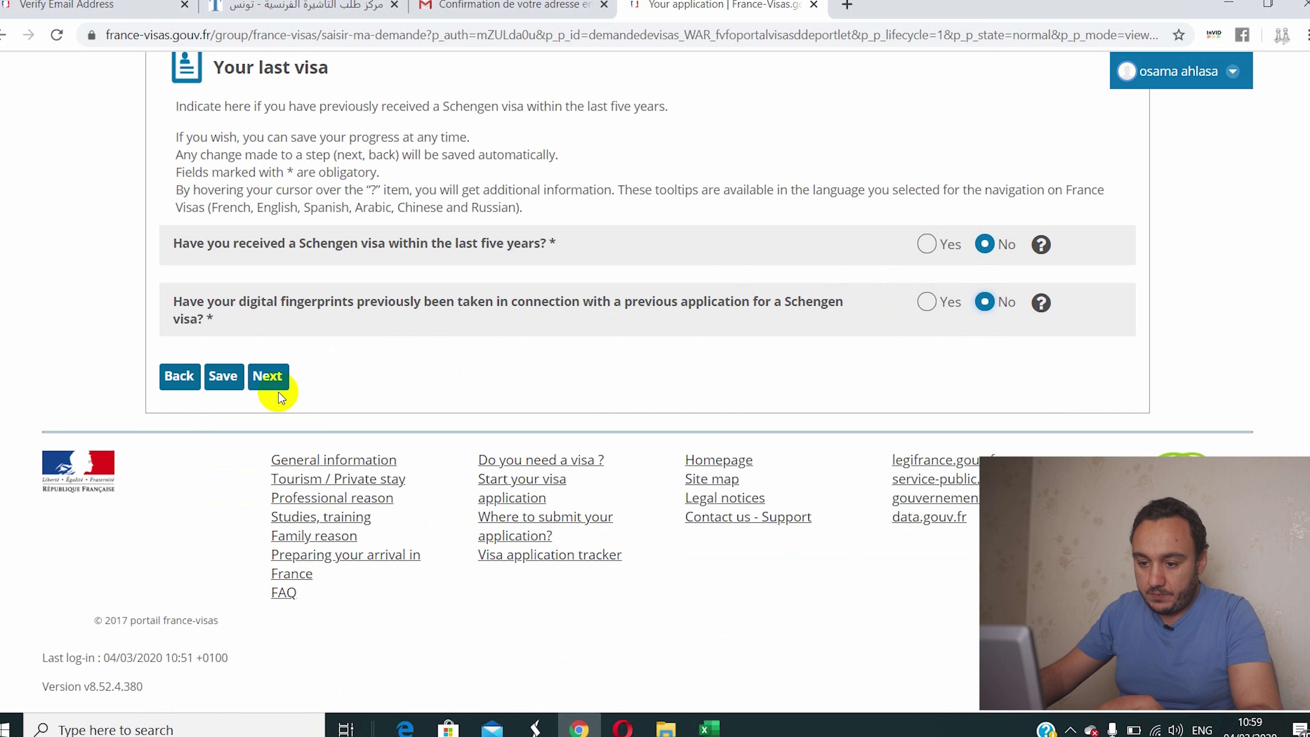
{"action": "left_click", "coordinate": [269, 380]}
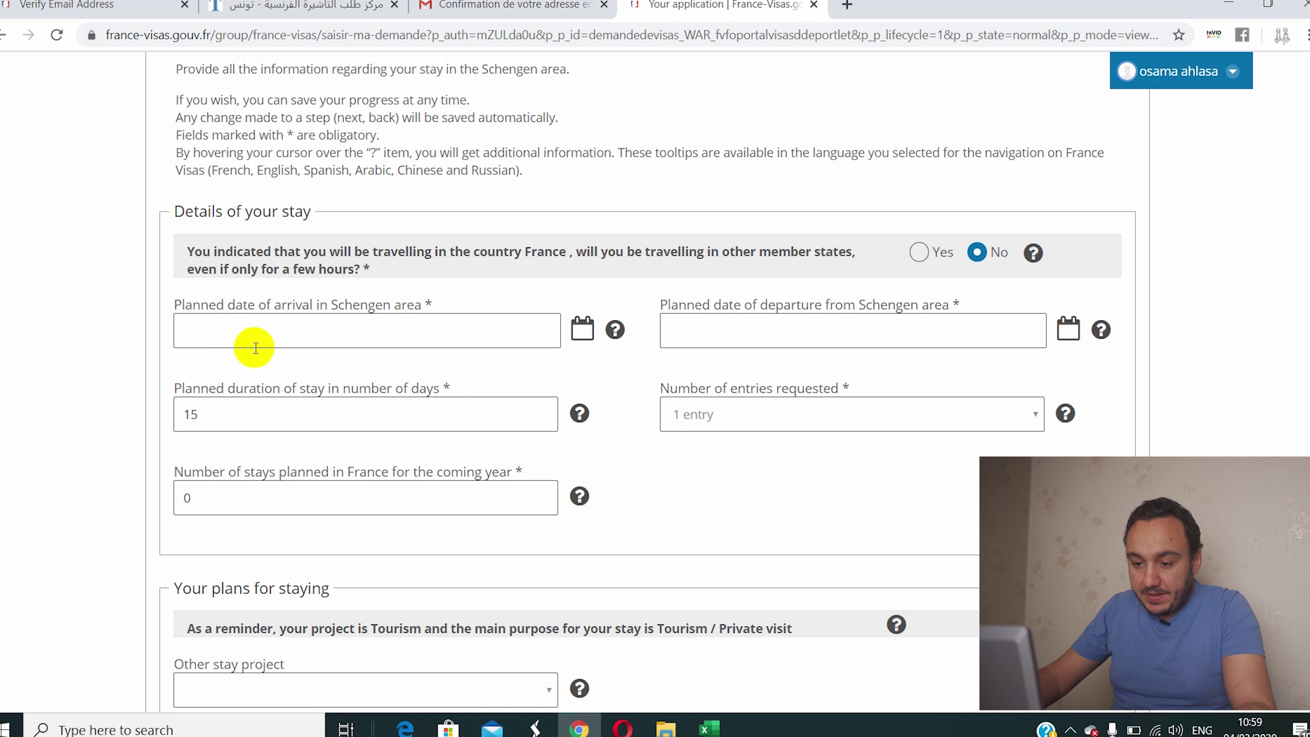
Step: Set the arrival date to 01/04/2020 and the departure date to 15/04/2020
{"action": "left_click", "coordinate": [268, 330]}
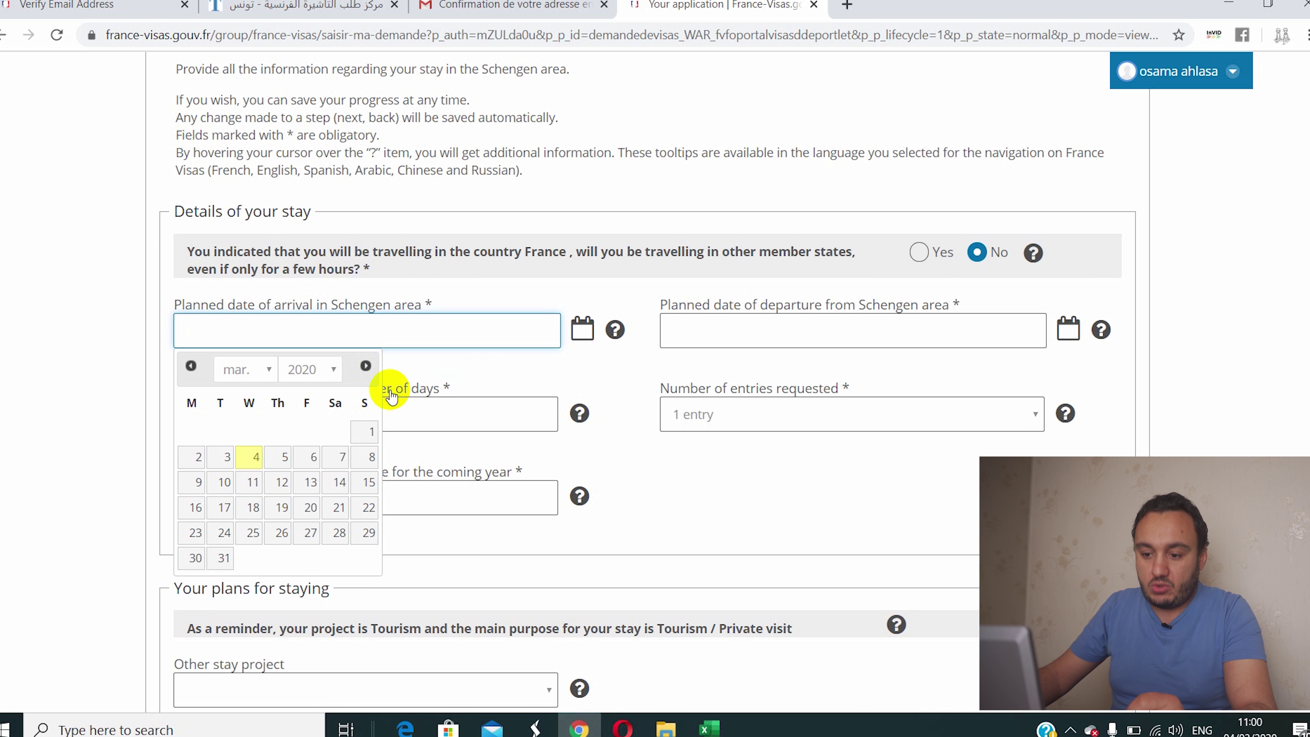
{"action": "left_click", "coordinate": [246, 366]}
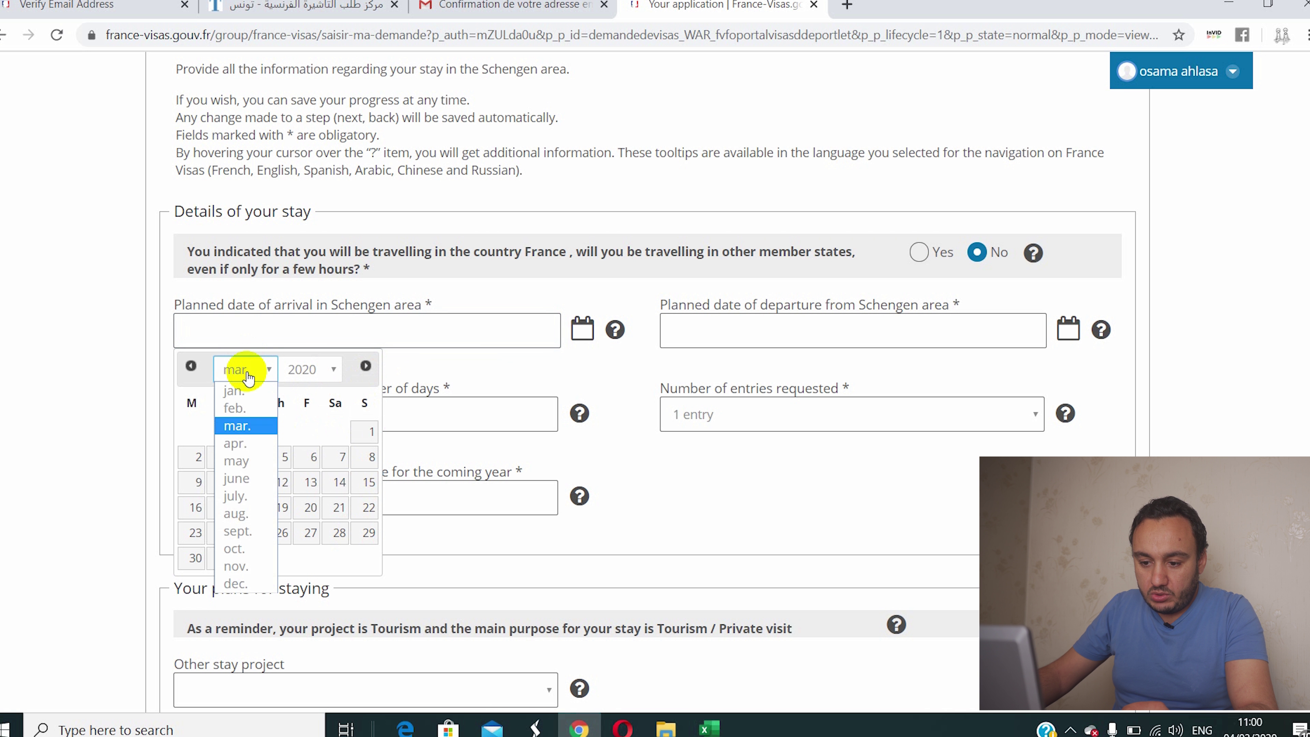
{"action": "left_click", "coordinate": [237, 460]}
{"action": "left_click", "coordinate": [246, 370]}
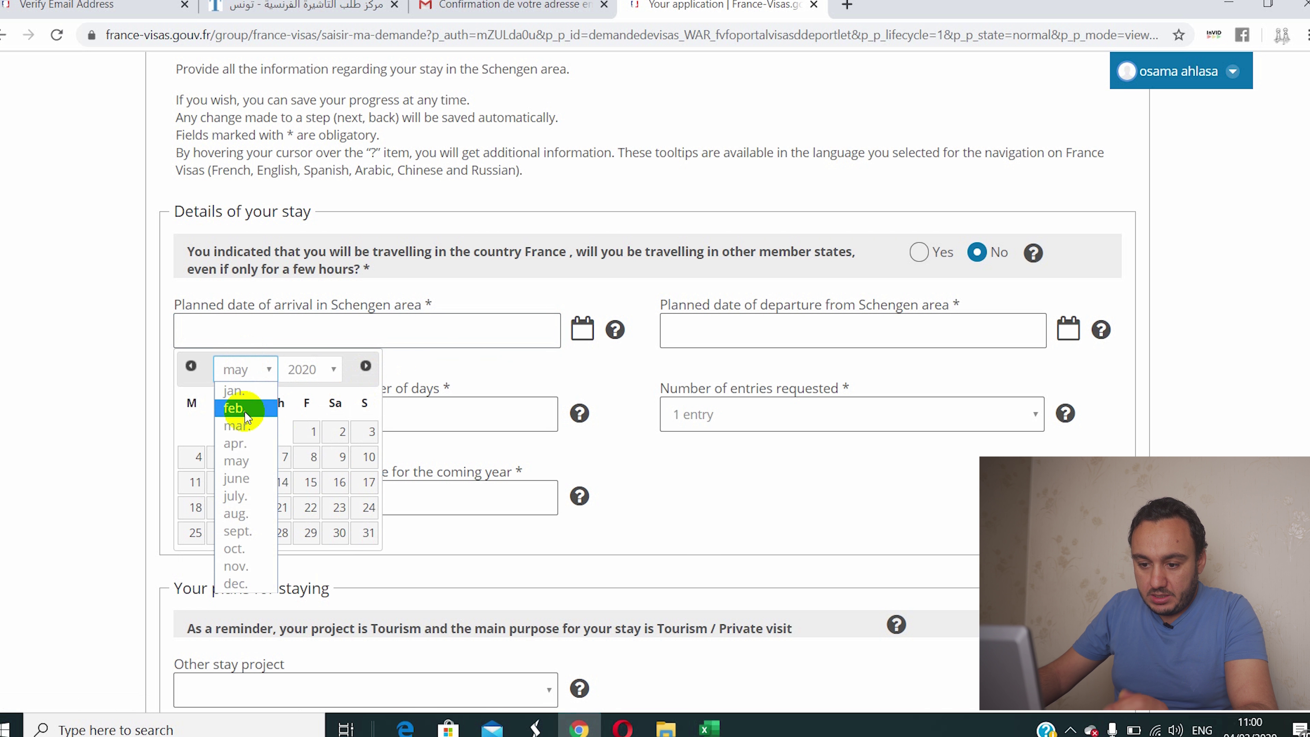
{"action": "left_click", "coordinate": [238, 443]}
{"action": "left_click", "coordinate": [253, 434]}
{"action": "left_click", "coordinate": [693, 339]}
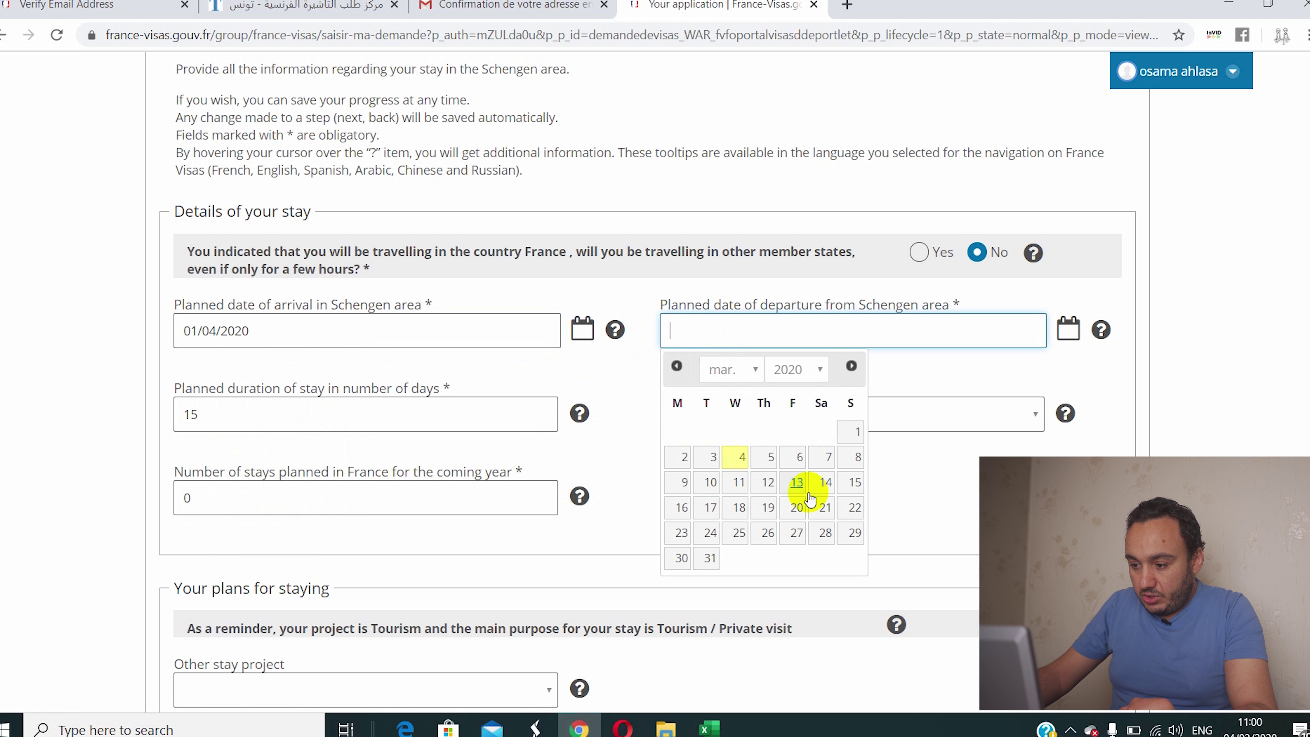
{"action": "left_click", "coordinate": [853, 481]}
{"action": "left_click", "coordinate": [774, 332]}
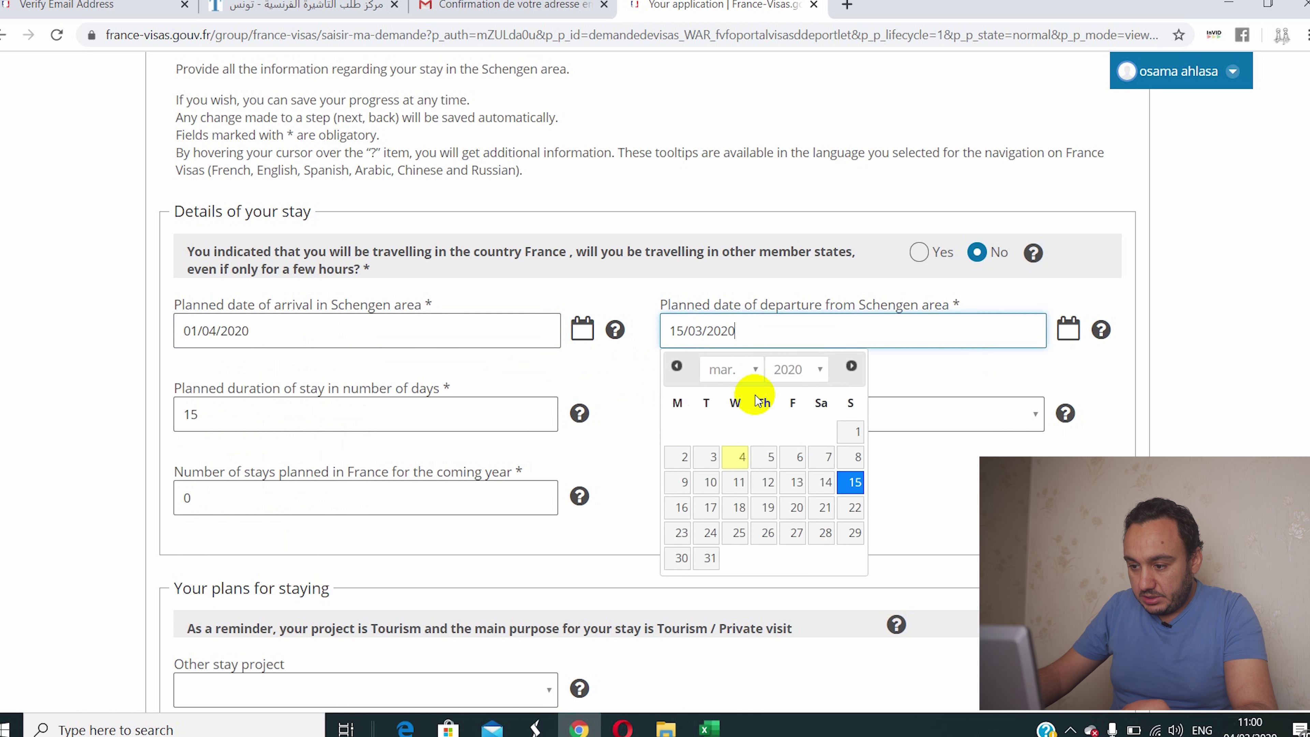
{"action": "left_click", "coordinate": [747, 373]}
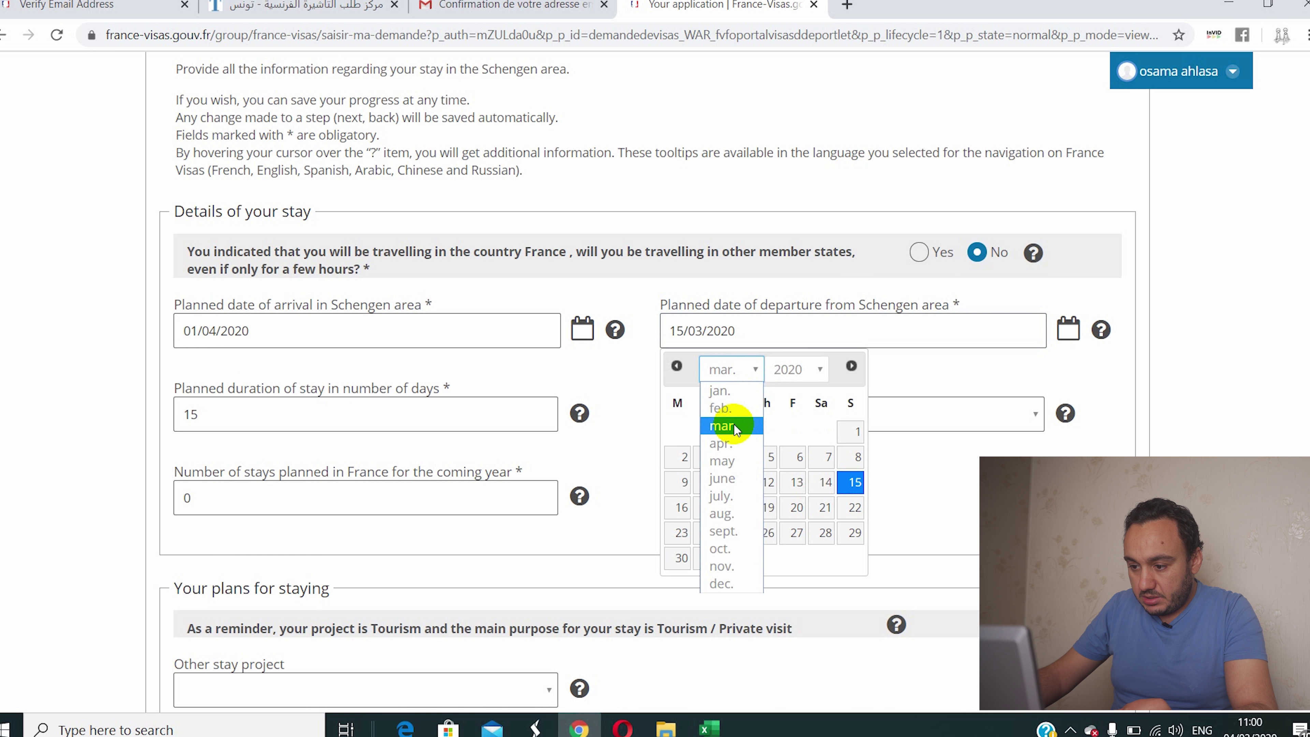
{"action": "left_click", "coordinate": [725, 442]}
{"action": "left_click", "coordinate": [737, 482]}
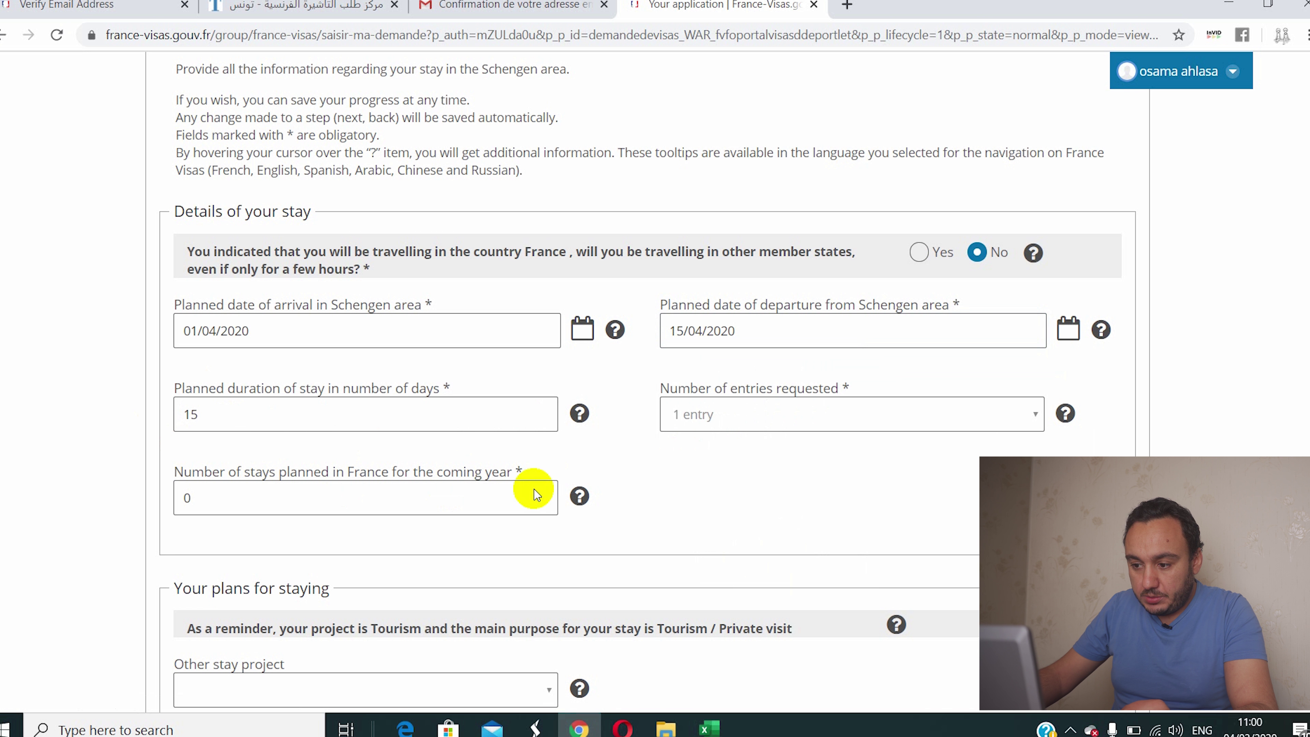
Step: Request multiple entries for the stay
{"action": "left_click", "coordinate": [722, 413]}
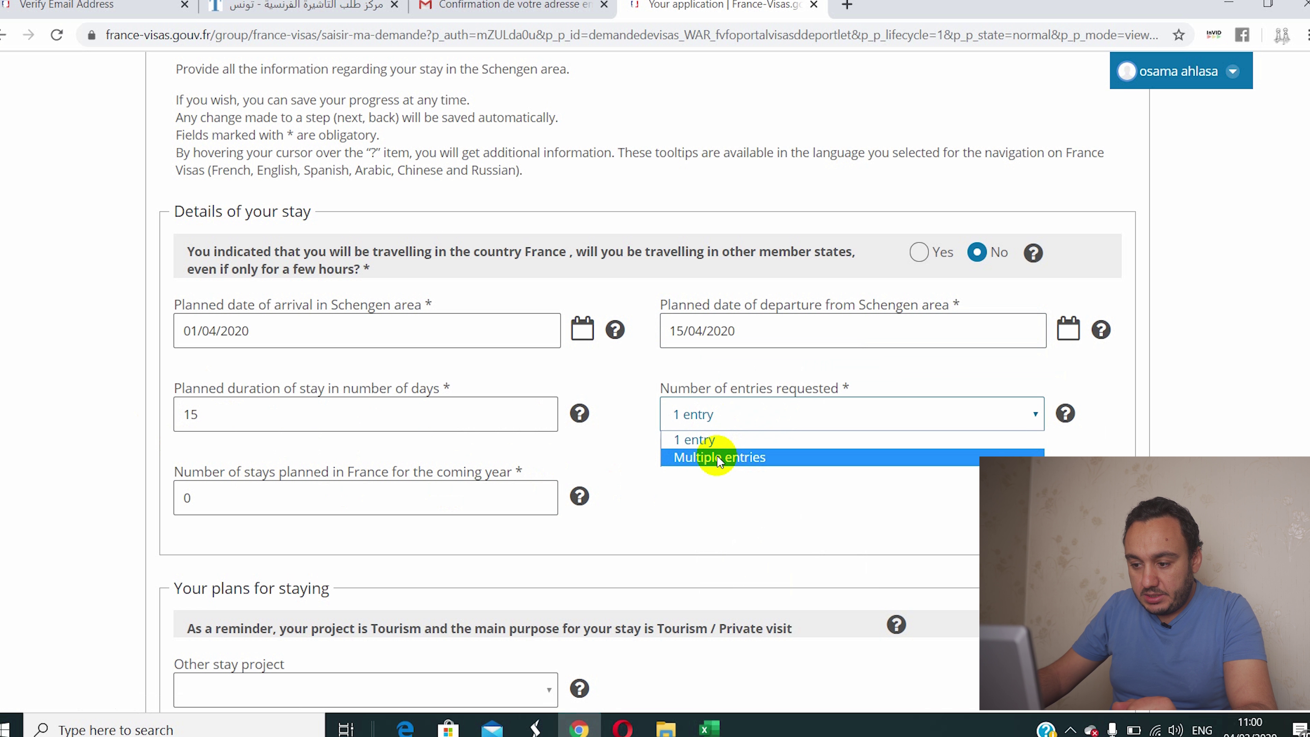
{"action": "left_click", "coordinate": [697, 439]}
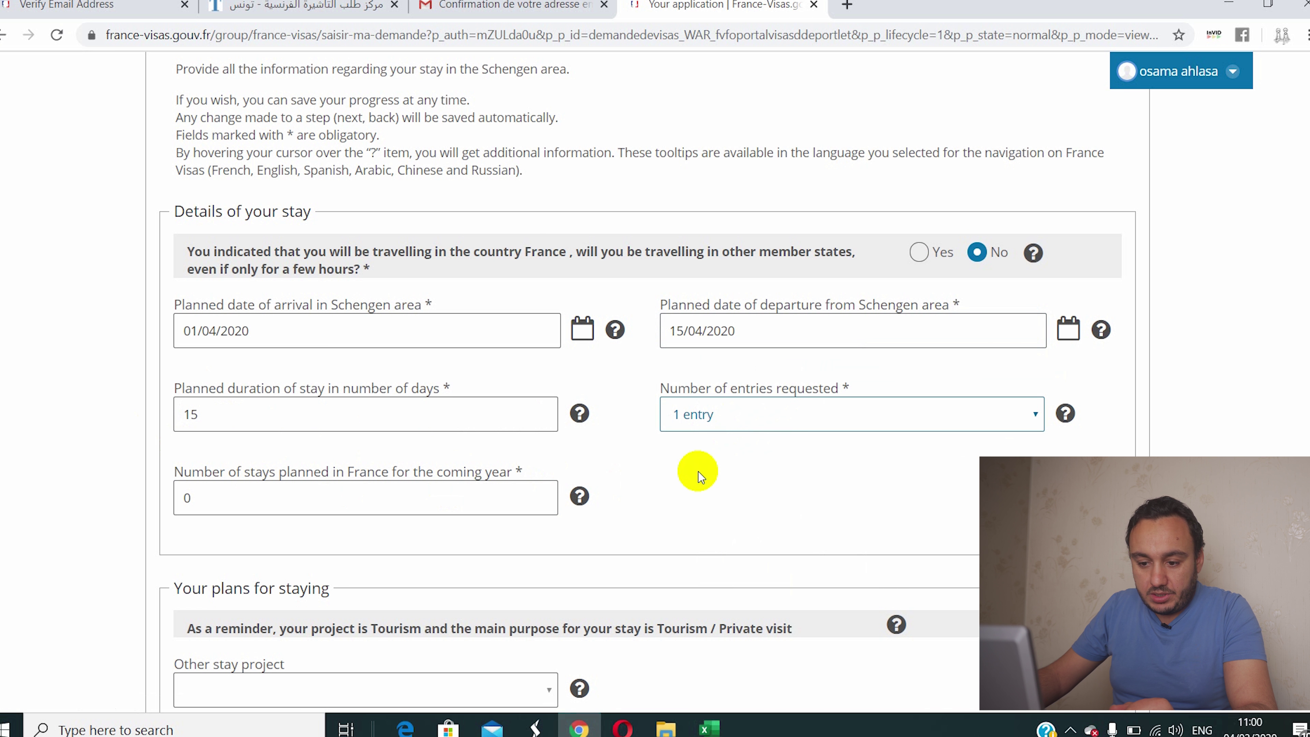
{"action": "scroll", "coordinate": [697, 471], "scroll_direction": "down", "scroll_amount": 3}
{"action": "left_click", "coordinate": [694, 247]}
{"action": "left_click", "coordinate": [715, 283]}
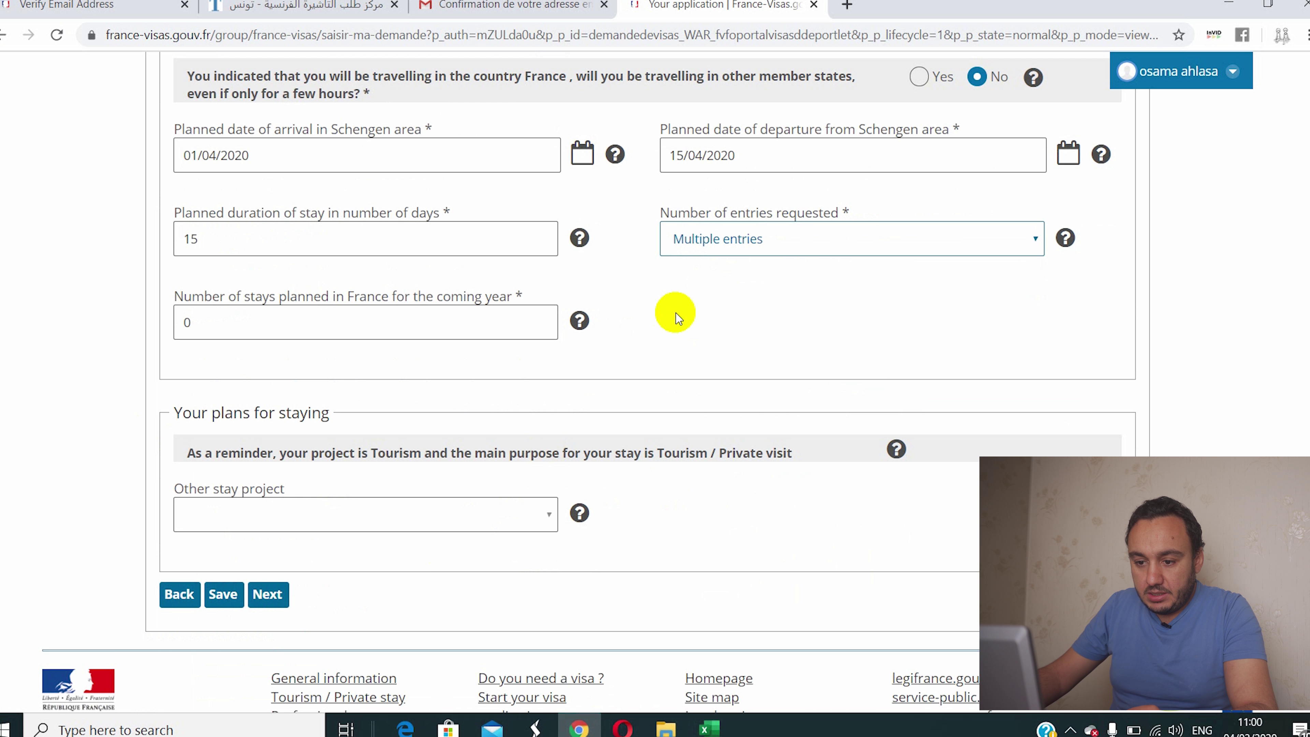
Step: Pick Tourism as the other stay project and advance to Your contacts
{"action": "scroll", "coordinate": [224, 268], "scroll_direction": "down", "scroll_amount": 2}
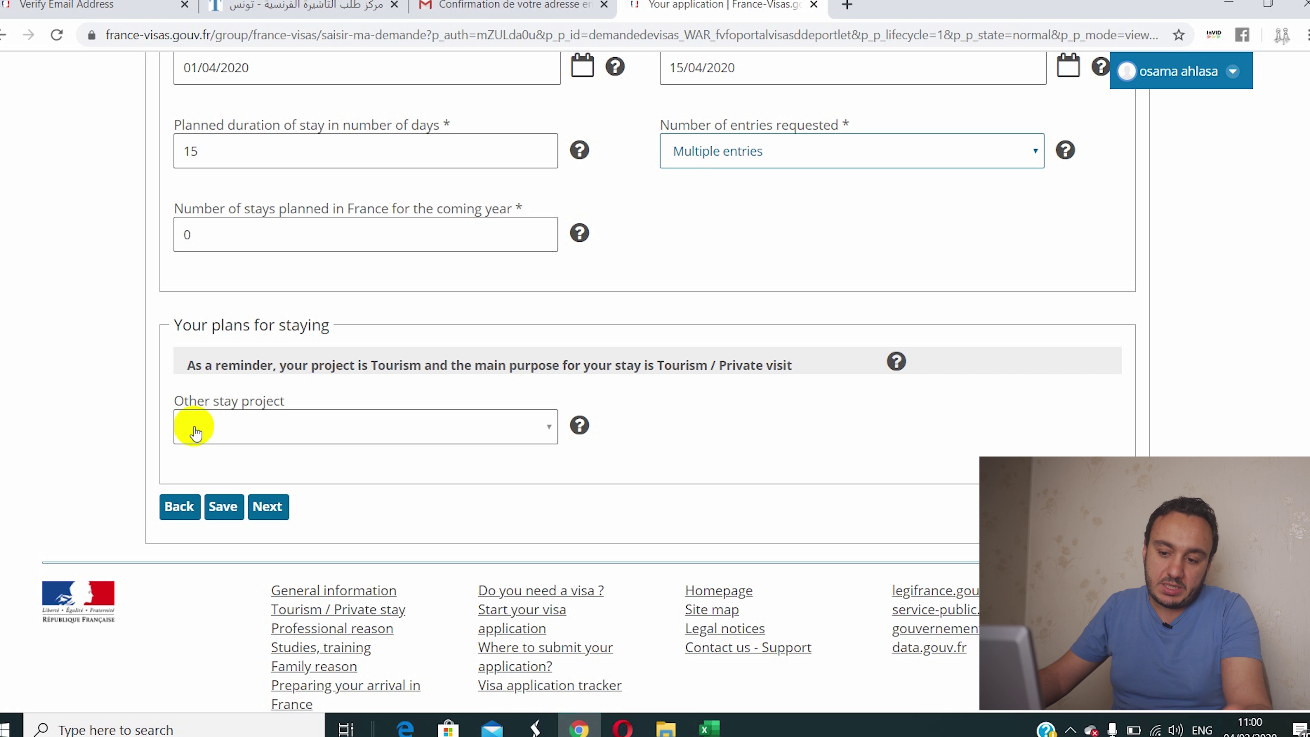
{"action": "left_click", "coordinate": [196, 433]}
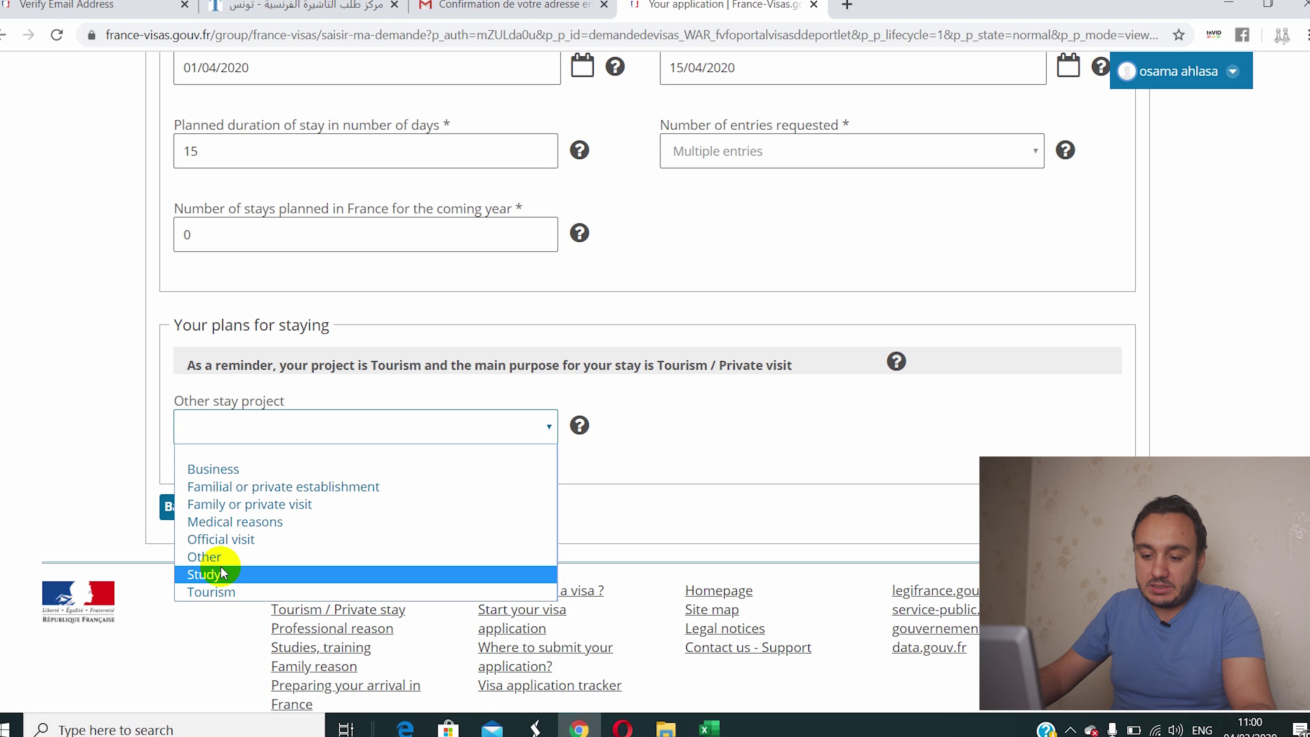
{"action": "left_click", "coordinate": [225, 592]}
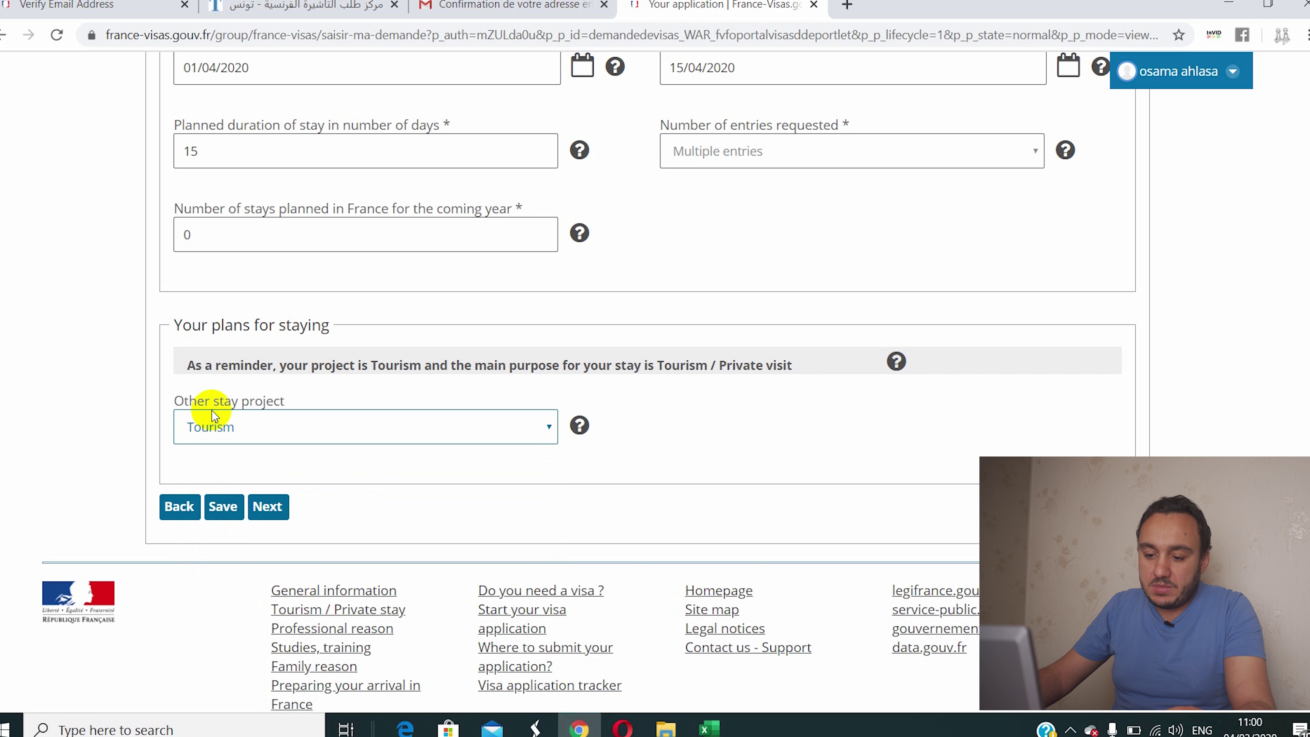
{"action": "left_click", "coordinate": [267, 507]}
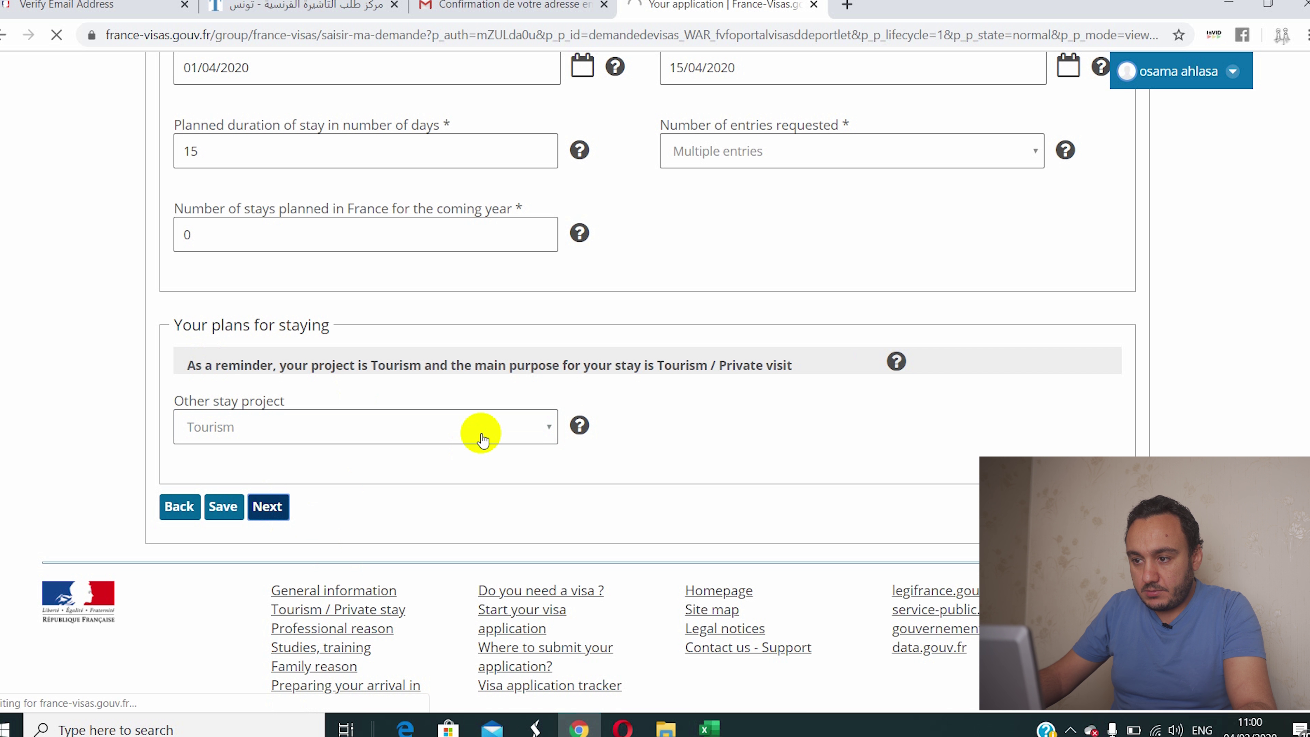
{"action": "scroll", "coordinate": [467, 498], "scroll_direction": "down", "scroll_amount": 6}
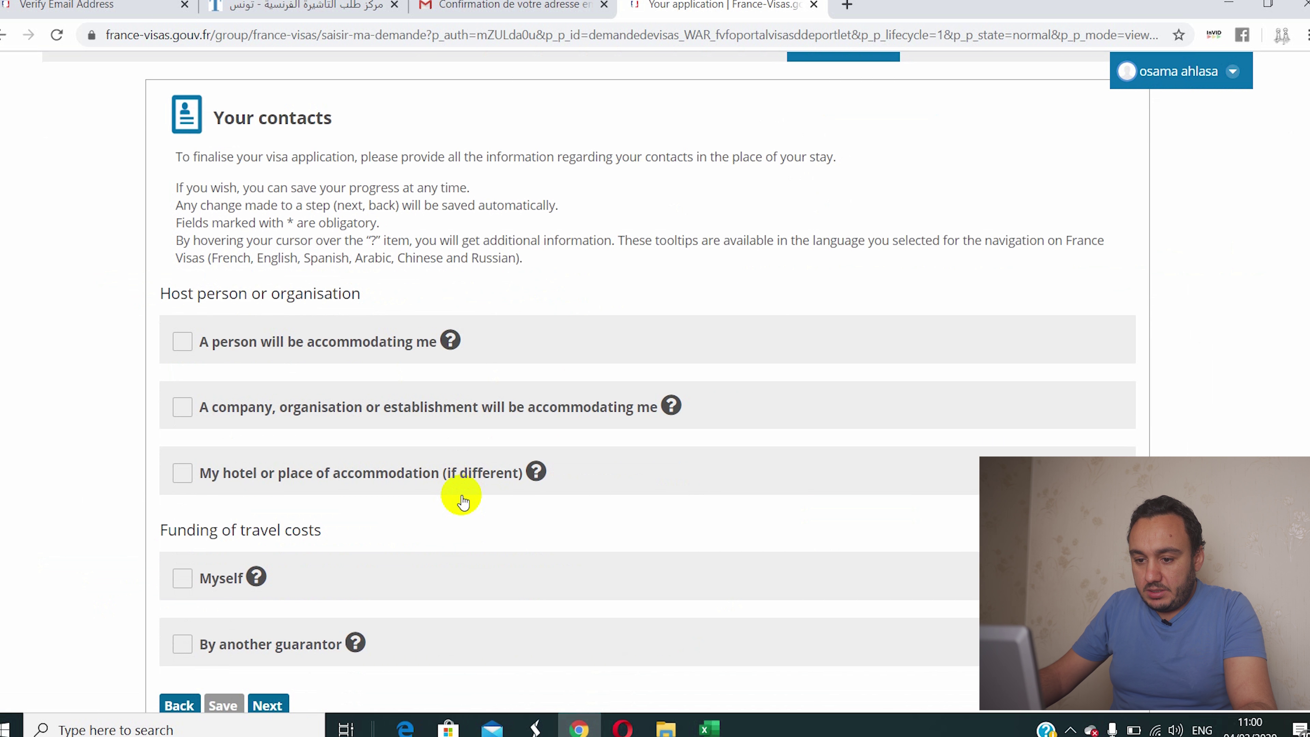
{"action": "scroll", "coordinate": [462, 500], "scroll_direction": "down", "scroll_amount": 2}
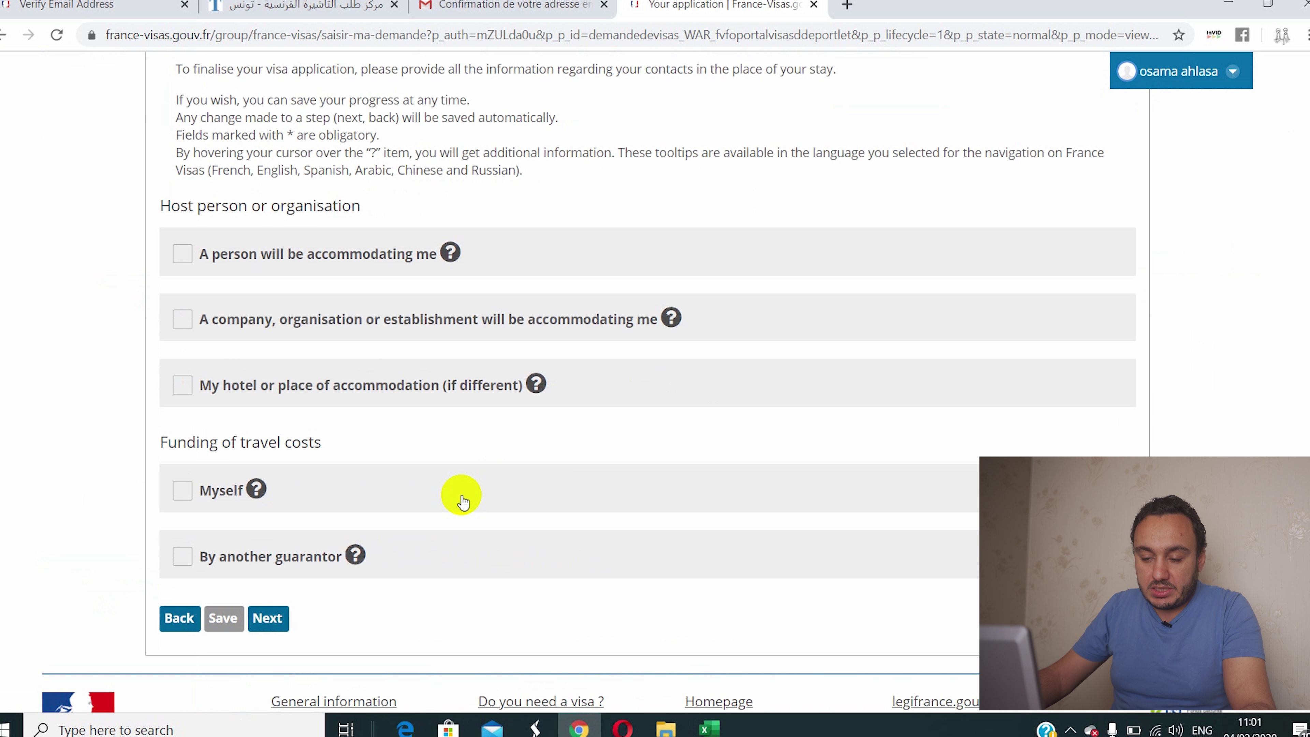
{"action": "left_click", "coordinate": [181, 253]}
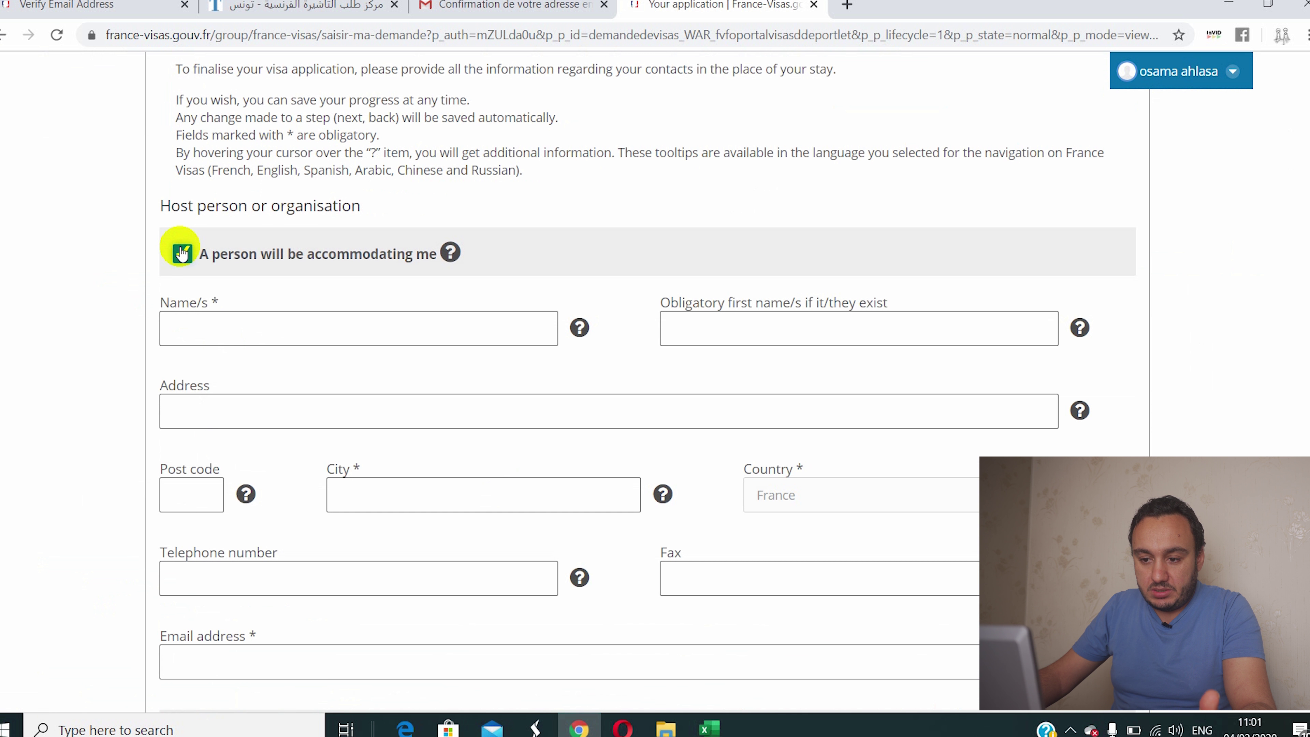
{"action": "left_click", "coordinate": [181, 253]}
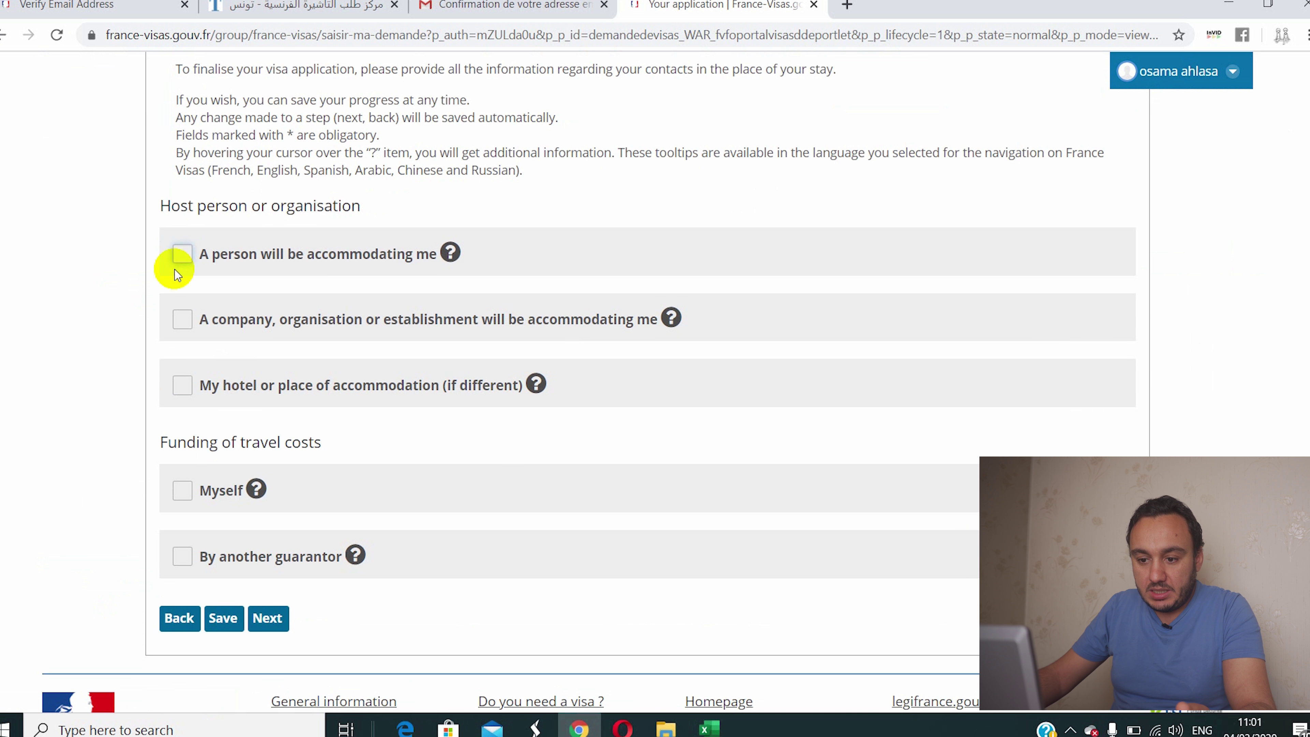
{"action": "left_click", "coordinate": [182, 321]}
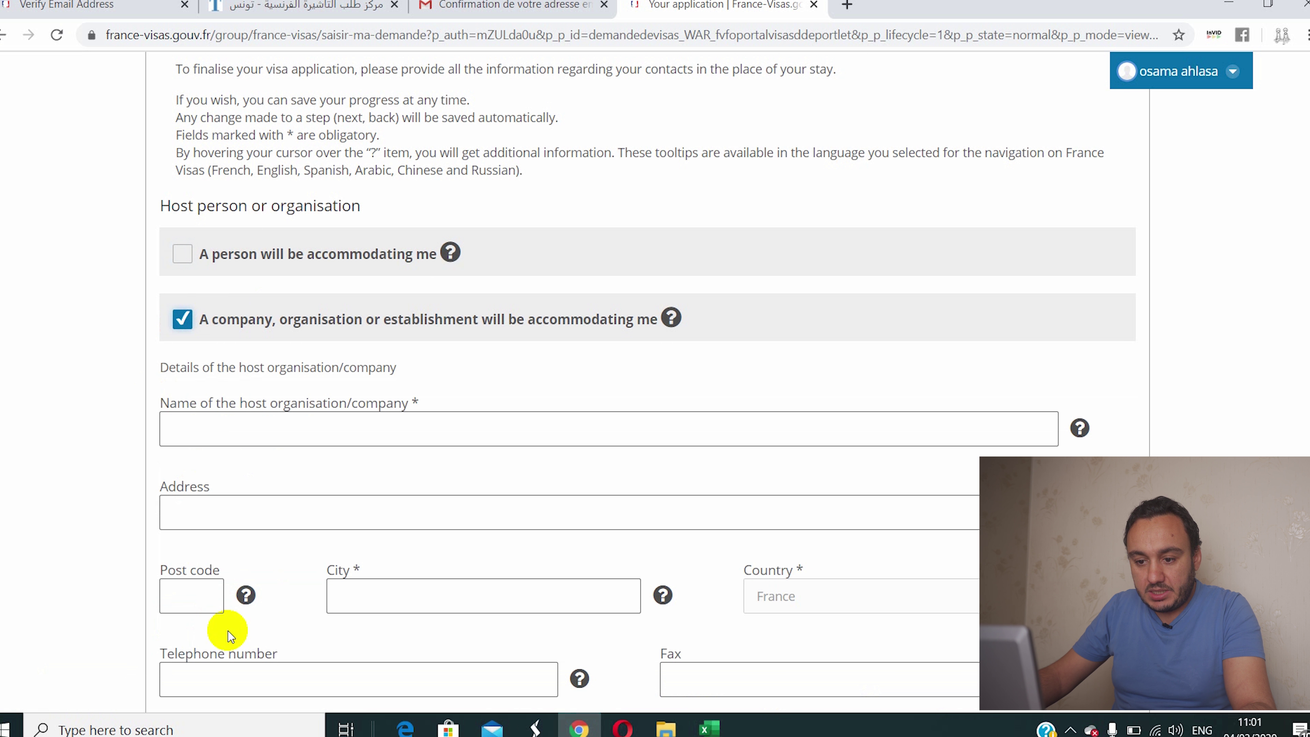
{"action": "left_click", "coordinate": [186, 316]}
{"action": "left_click", "coordinate": [182, 254]}
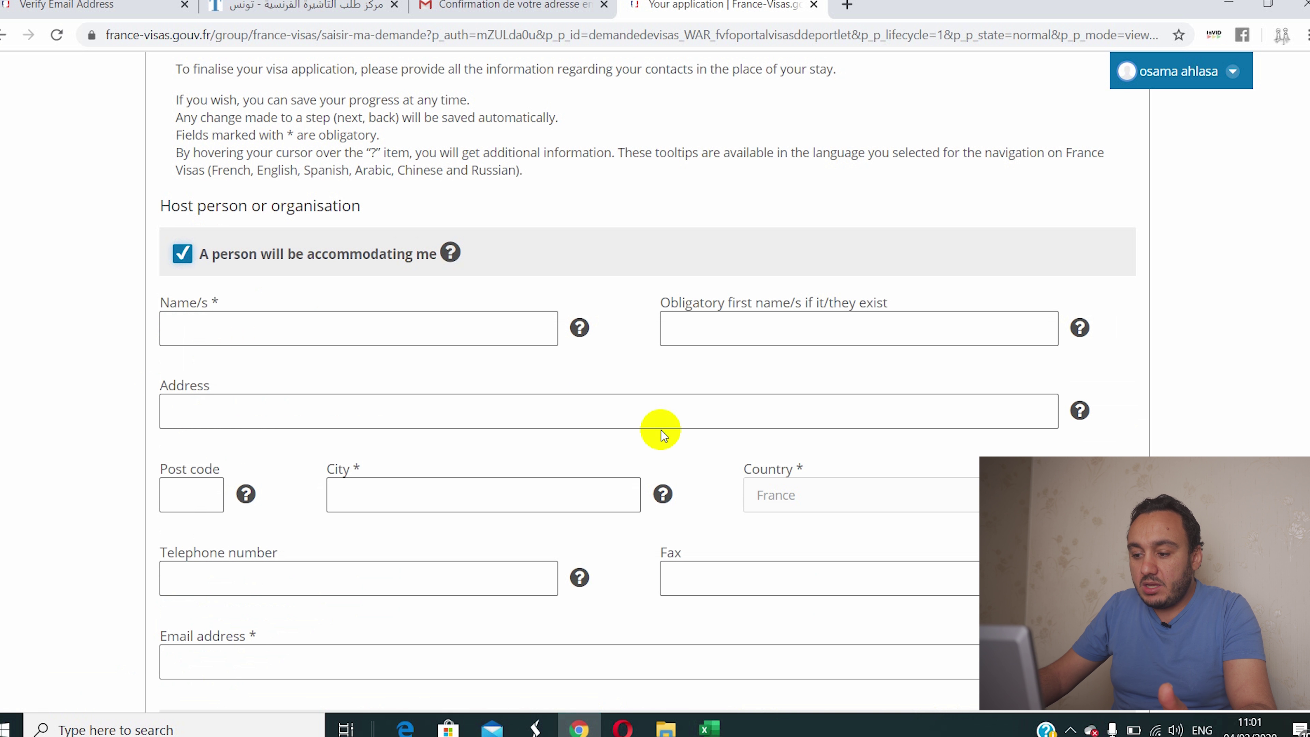
{"action": "scroll", "coordinate": [810, 503], "scroll_direction": "down", "scroll_amount": 1}
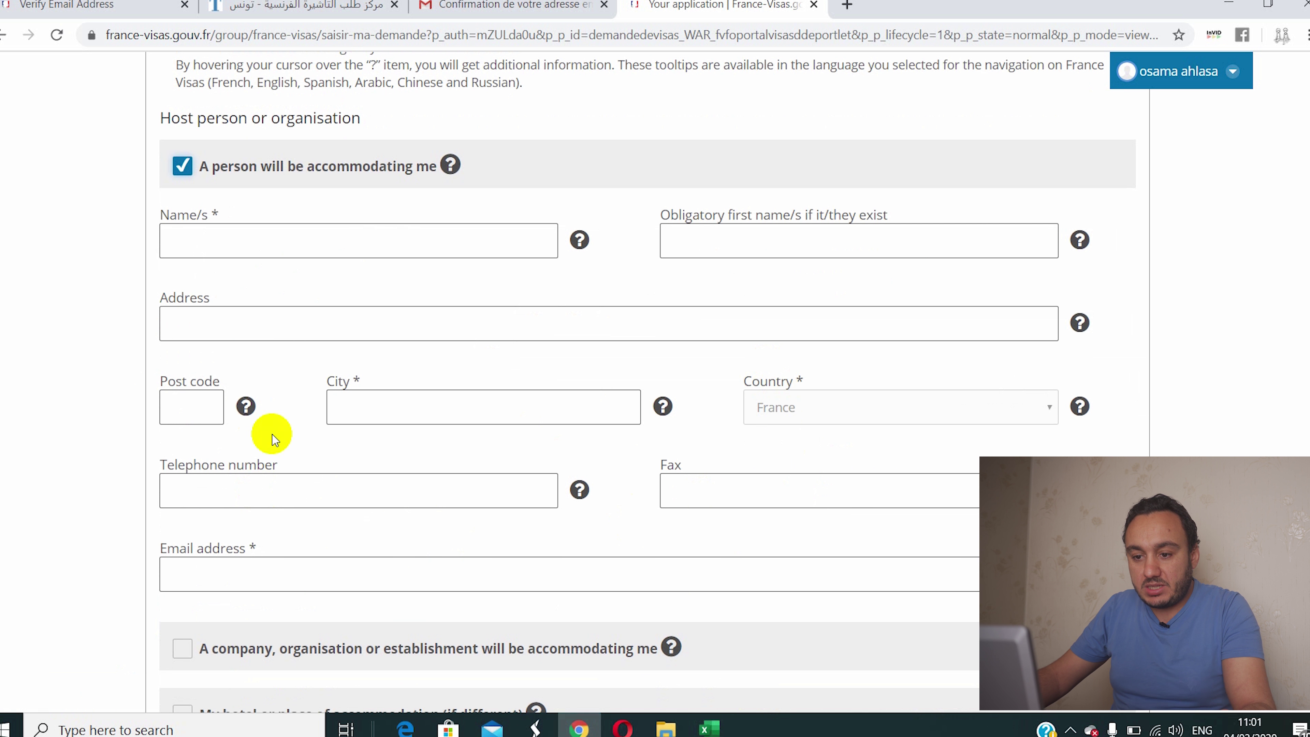
{"action": "left_click", "coordinate": [181, 173]}
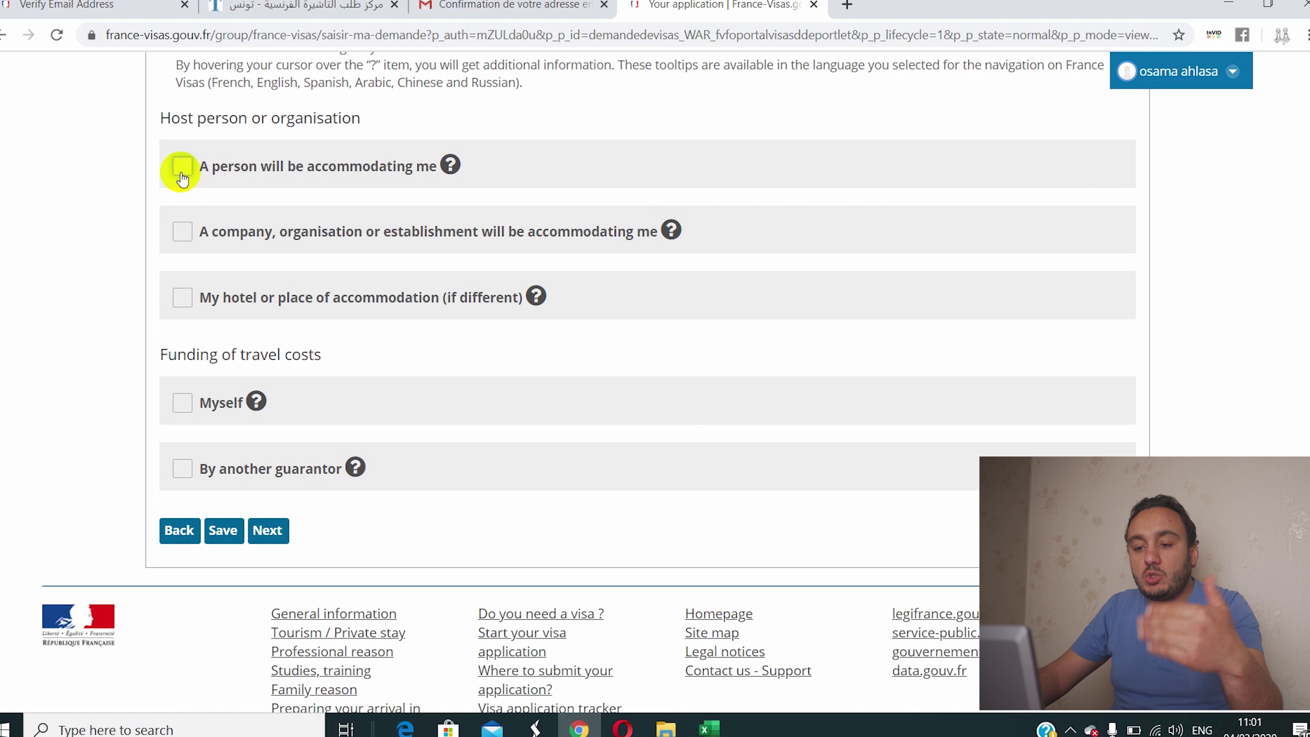
{"action": "left_click", "coordinate": [180, 237]}
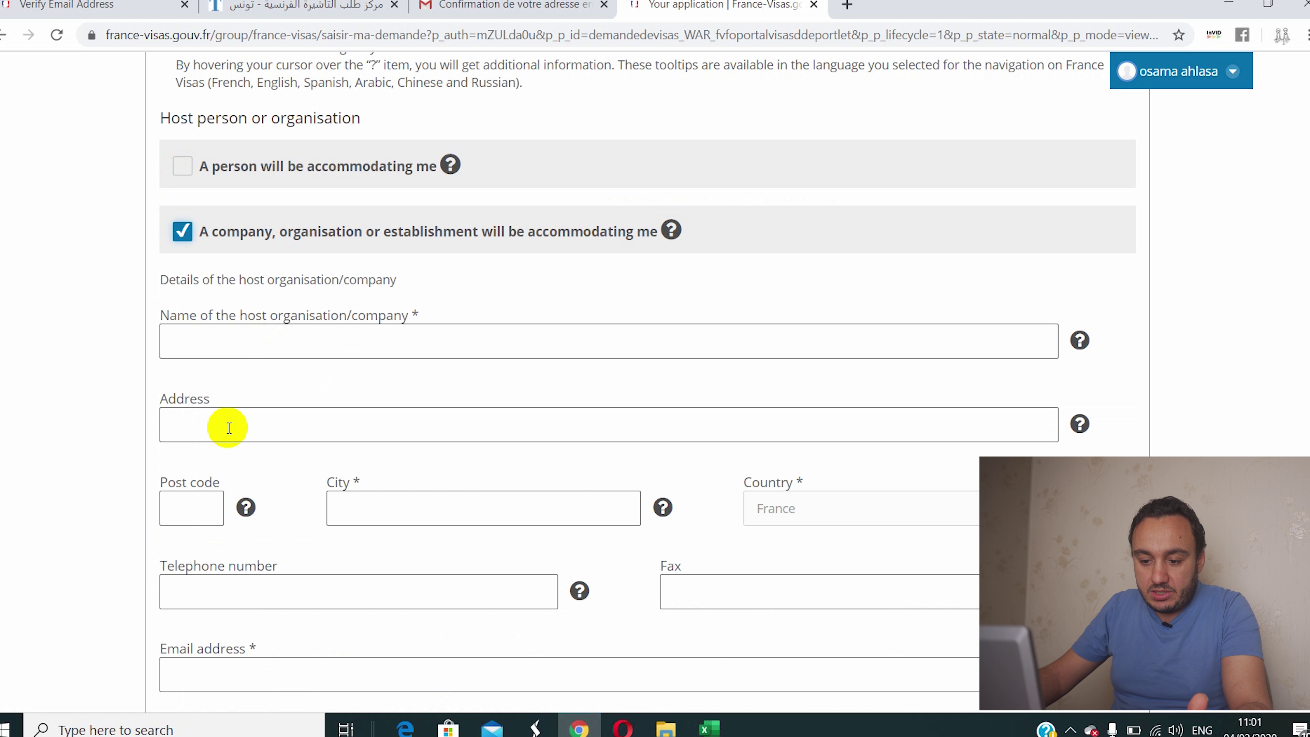
{"action": "scroll", "coordinate": [229, 427], "scroll_direction": "down", "scroll_amount": 2}
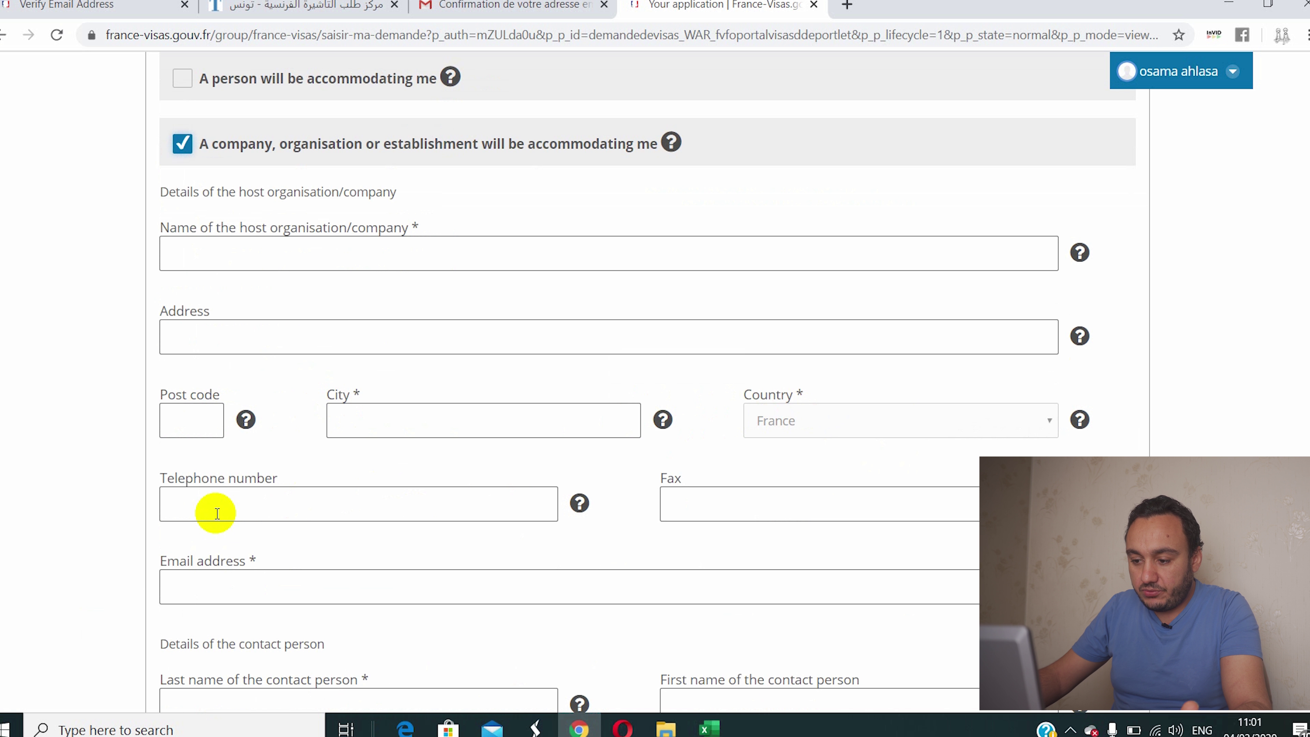
{"action": "scroll", "coordinate": [364, 520], "scroll_direction": "down", "scroll_amount": 4}
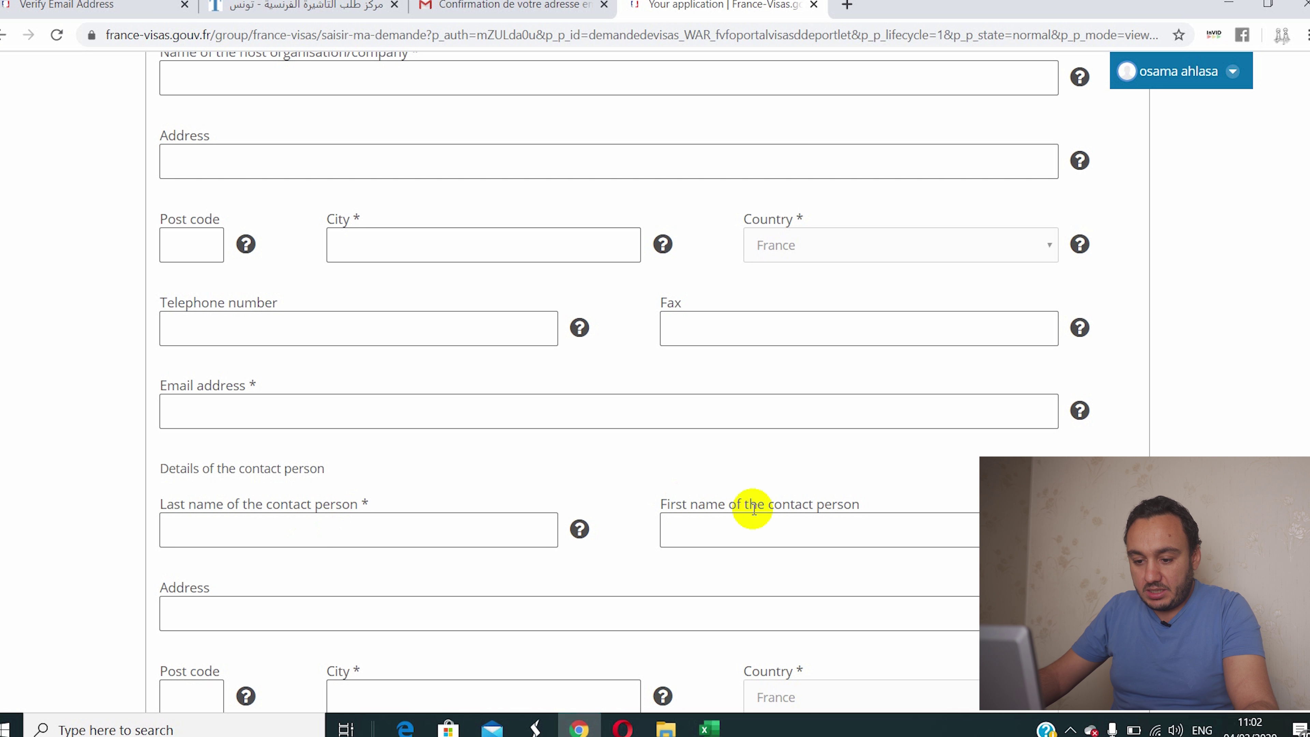
{"action": "scroll", "coordinate": [233, 607], "scroll_direction": "down", "scroll_amount": 1}
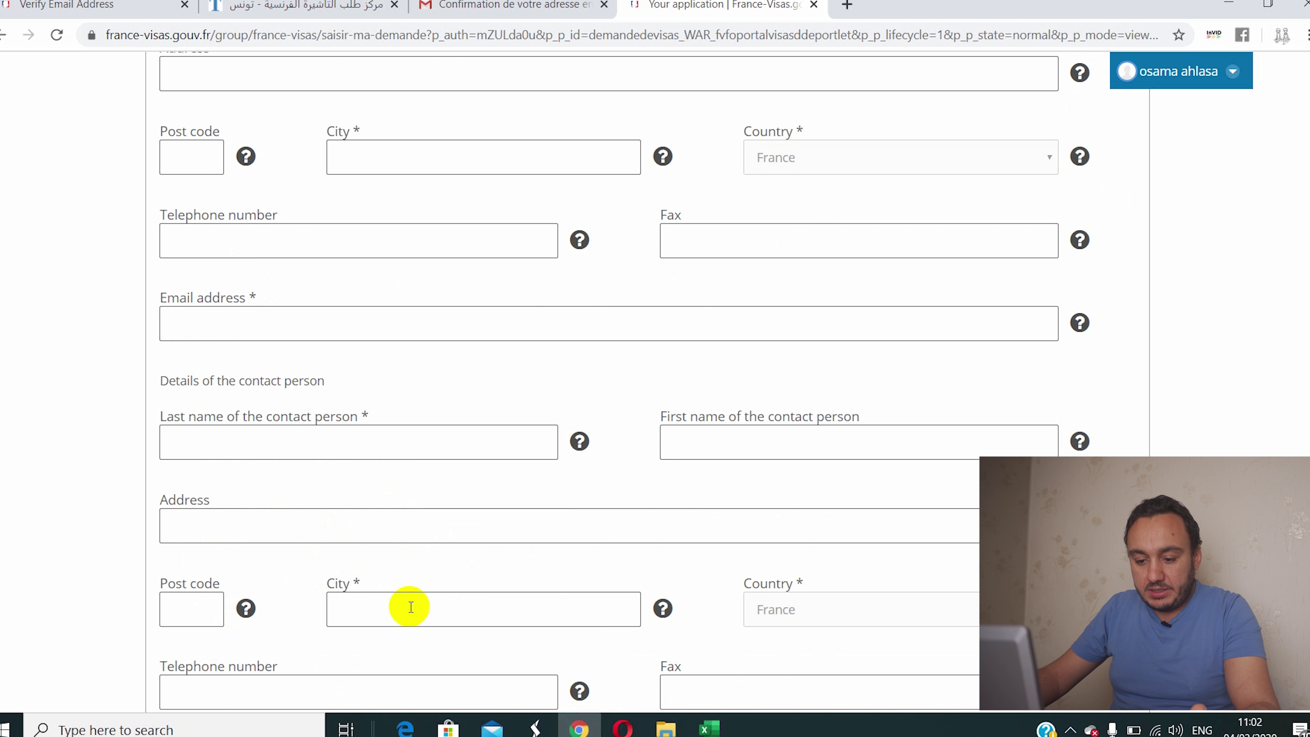
{"action": "scroll", "coordinate": [402, 598], "scroll_direction": "down", "scroll_amount": 2}
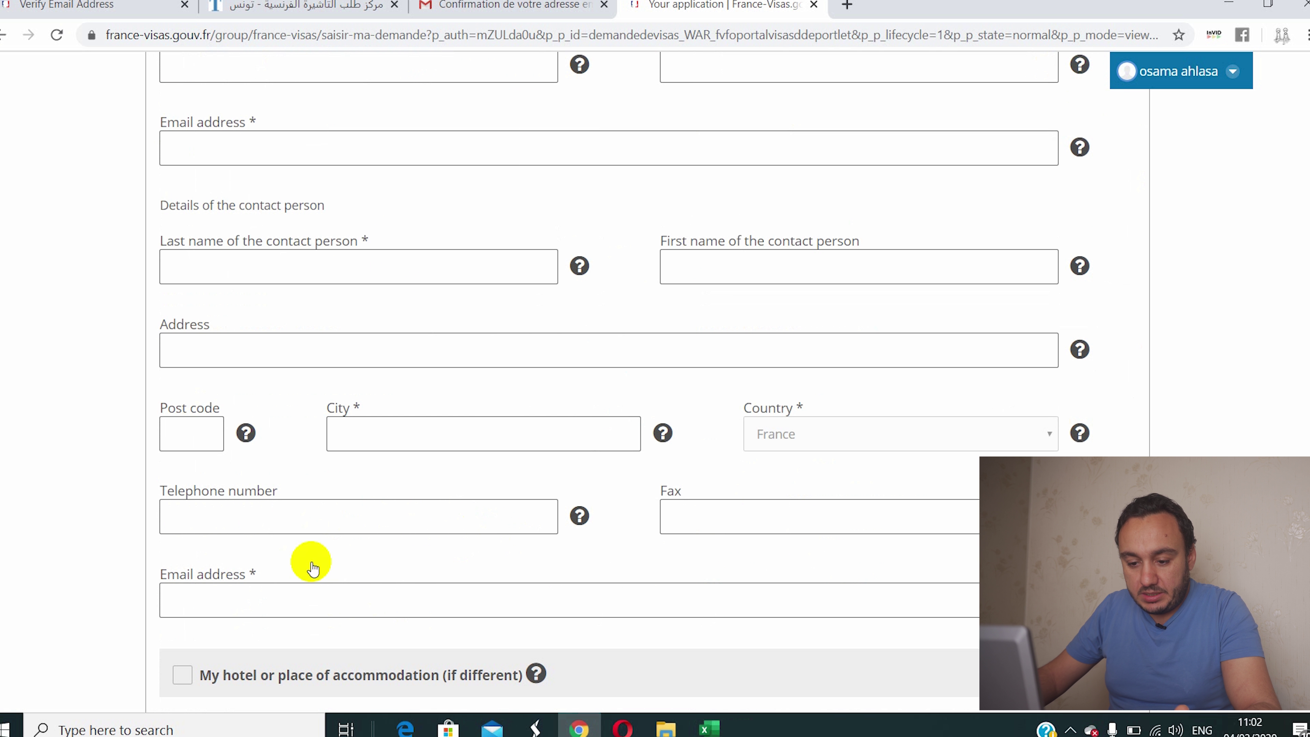
{"action": "scroll", "coordinate": [240, 600], "scroll_direction": "up", "scroll_amount": 3}
{"action": "scroll", "coordinate": [239, 600], "scroll_direction": "up", "scroll_amount": 5}
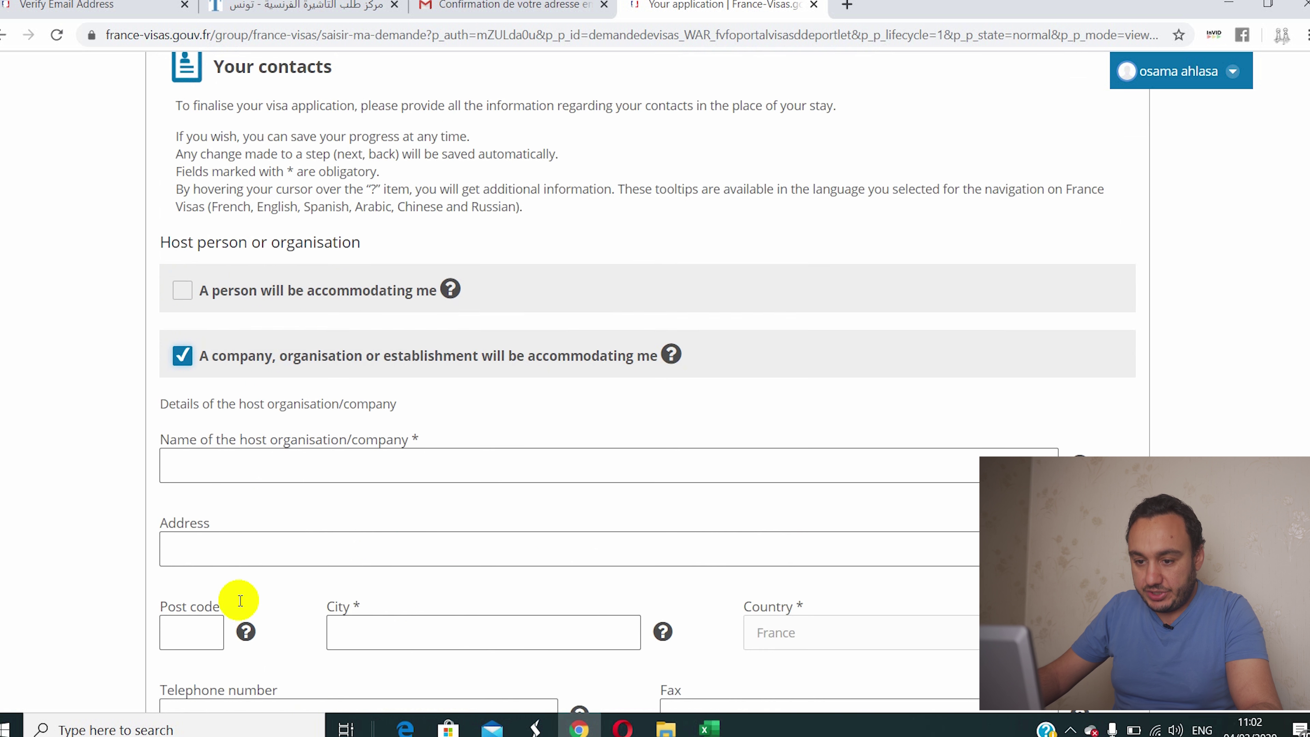
{"action": "left_click", "coordinate": [183, 407]}
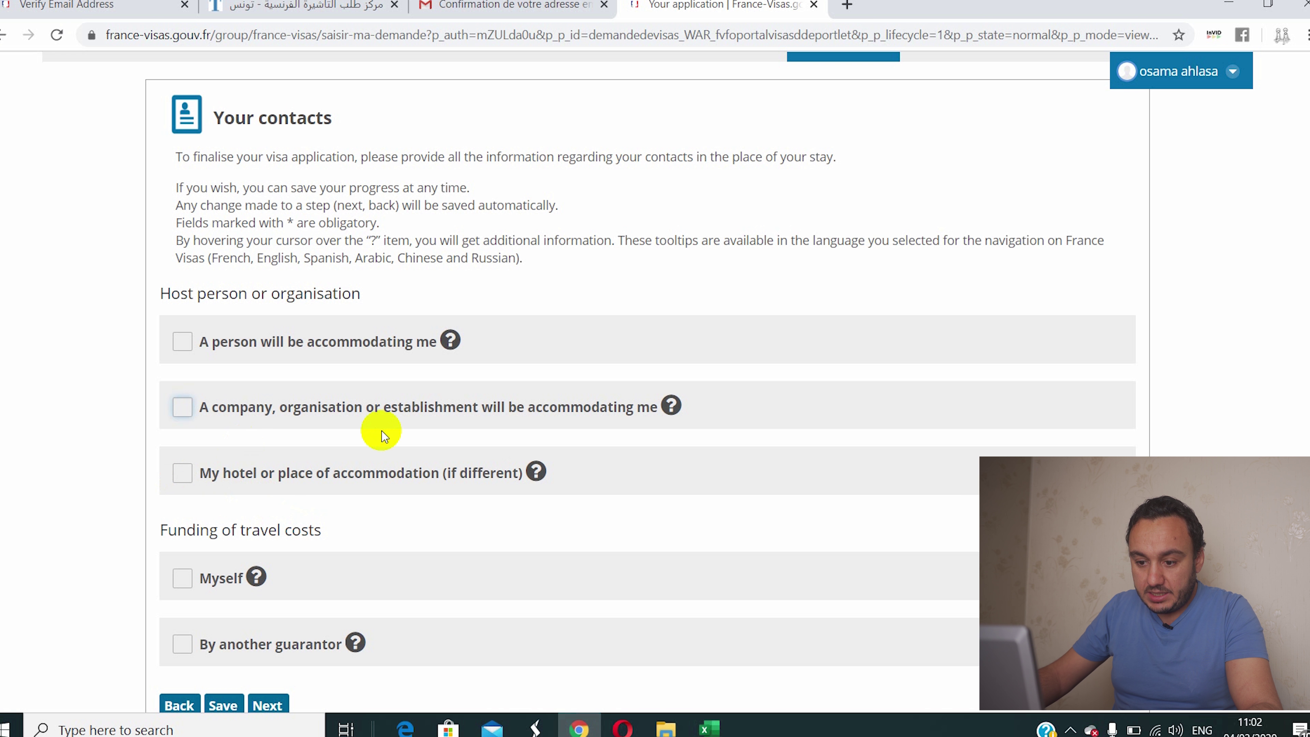
Step: Choose hotel accommodation and enter TOULOUSE HOTEL as its name
{"action": "left_click", "coordinate": [181, 479]}
{"action": "scroll", "coordinate": [154, 531], "scroll_direction": "down", "scroll_amount": 3}
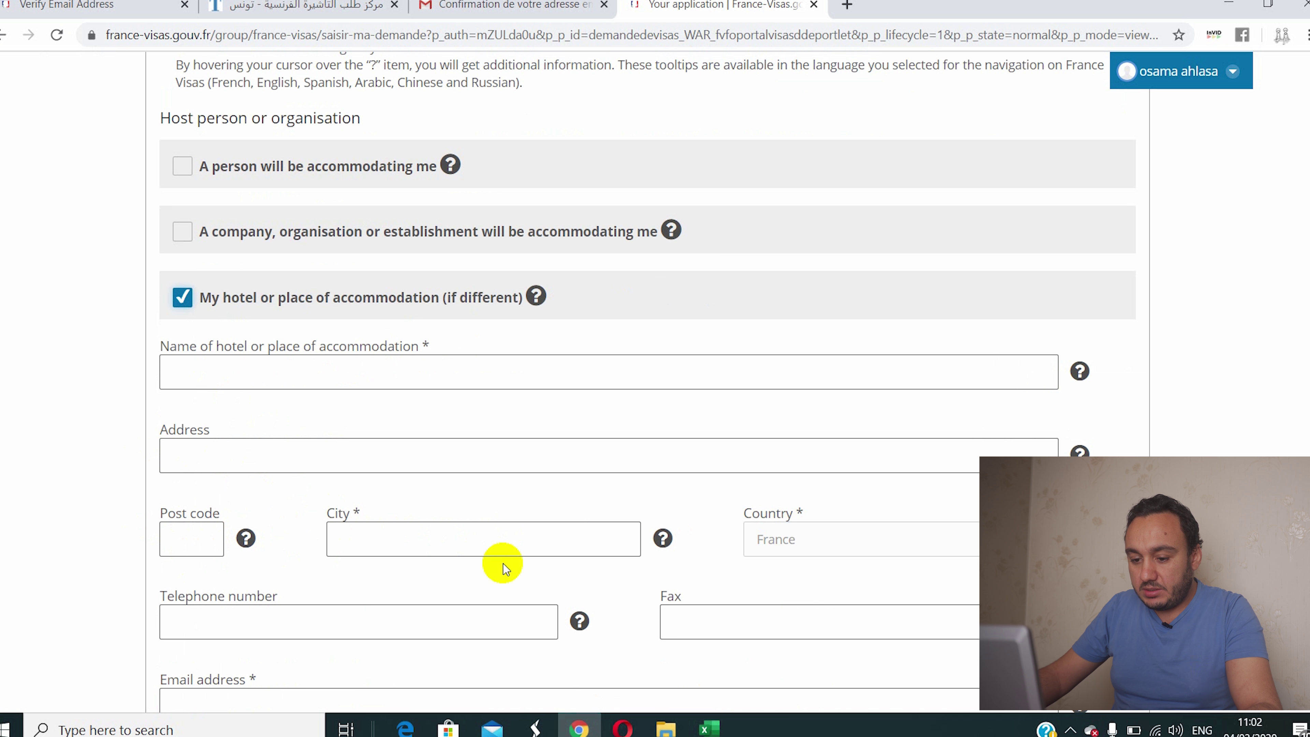
{"action": "left_click", "coordinate": [213, 367]}
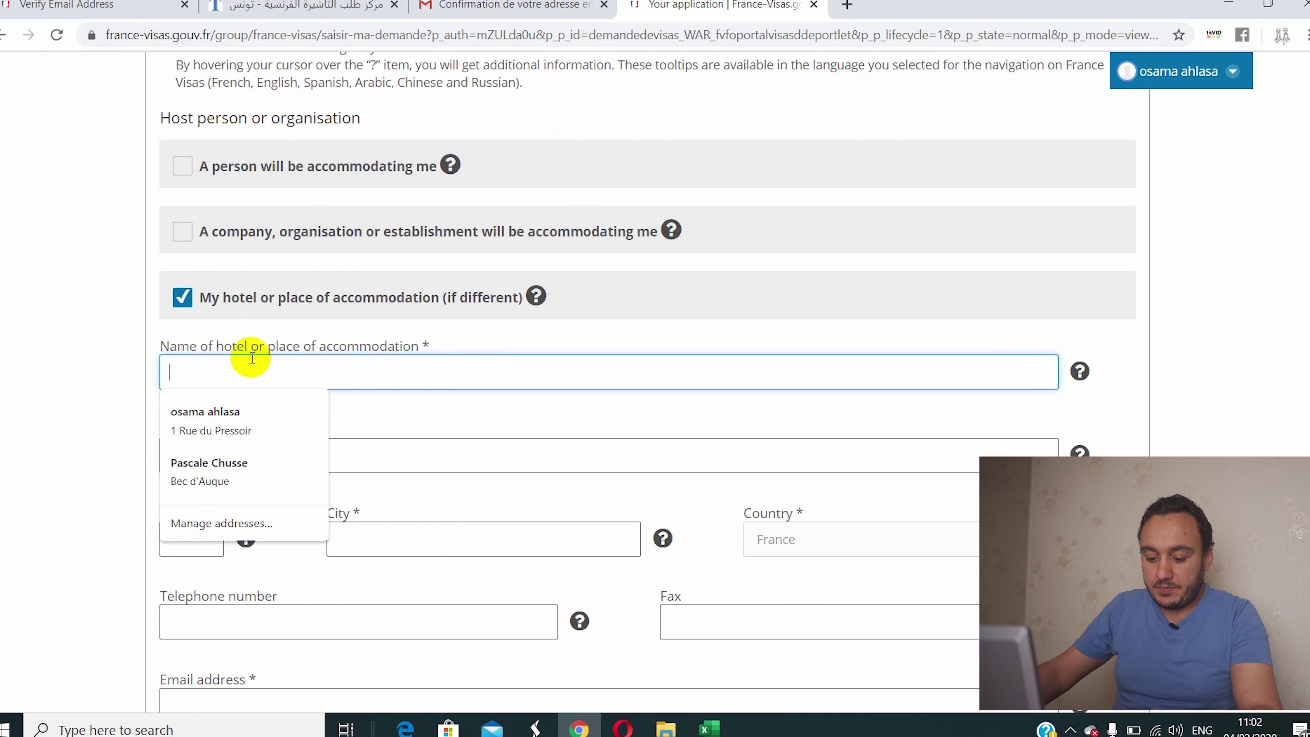
{"action": "type", "text": "TOULOUSE"}
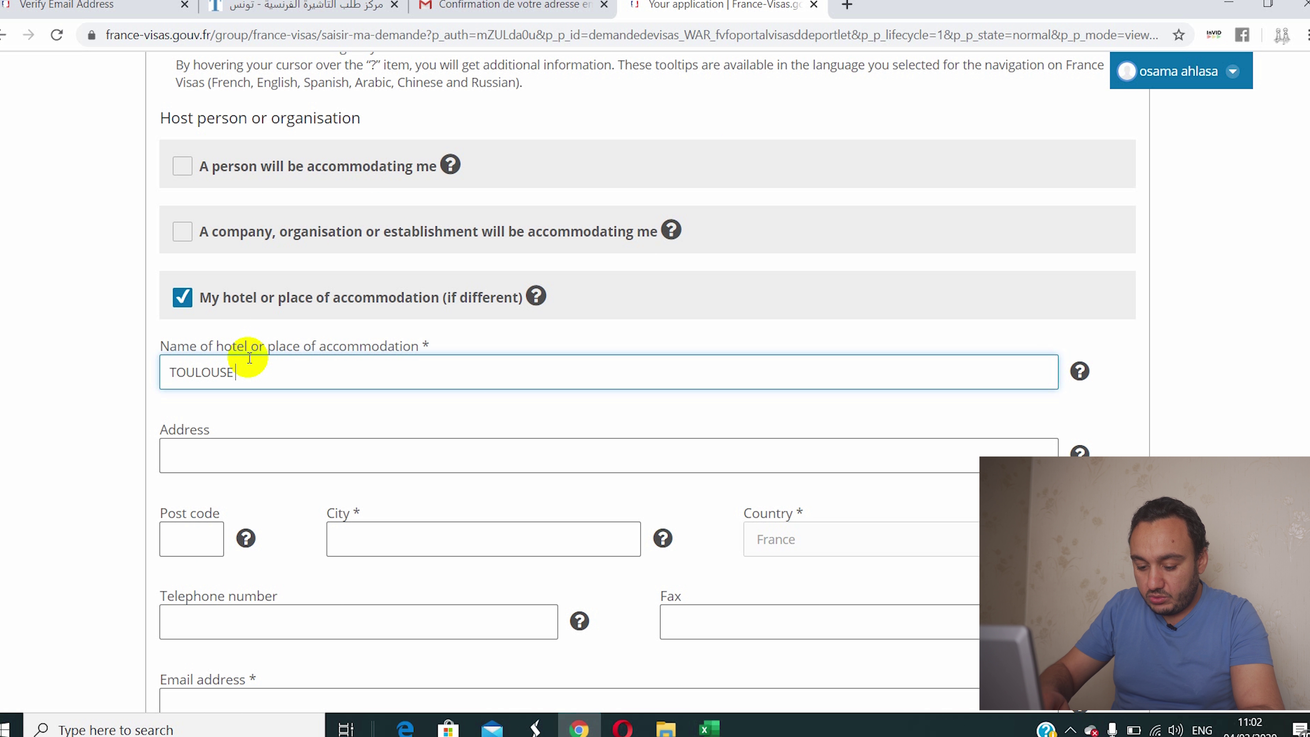
{"action": "type", "text": " HOTEL"}
Step: Enter the hotel address 6 RUE DE HOLOAND and city TOULOUSE
{"action": "scroll", "coordinate": [242, 386], "scroll_direction": "down", "scroll_amount": 3}
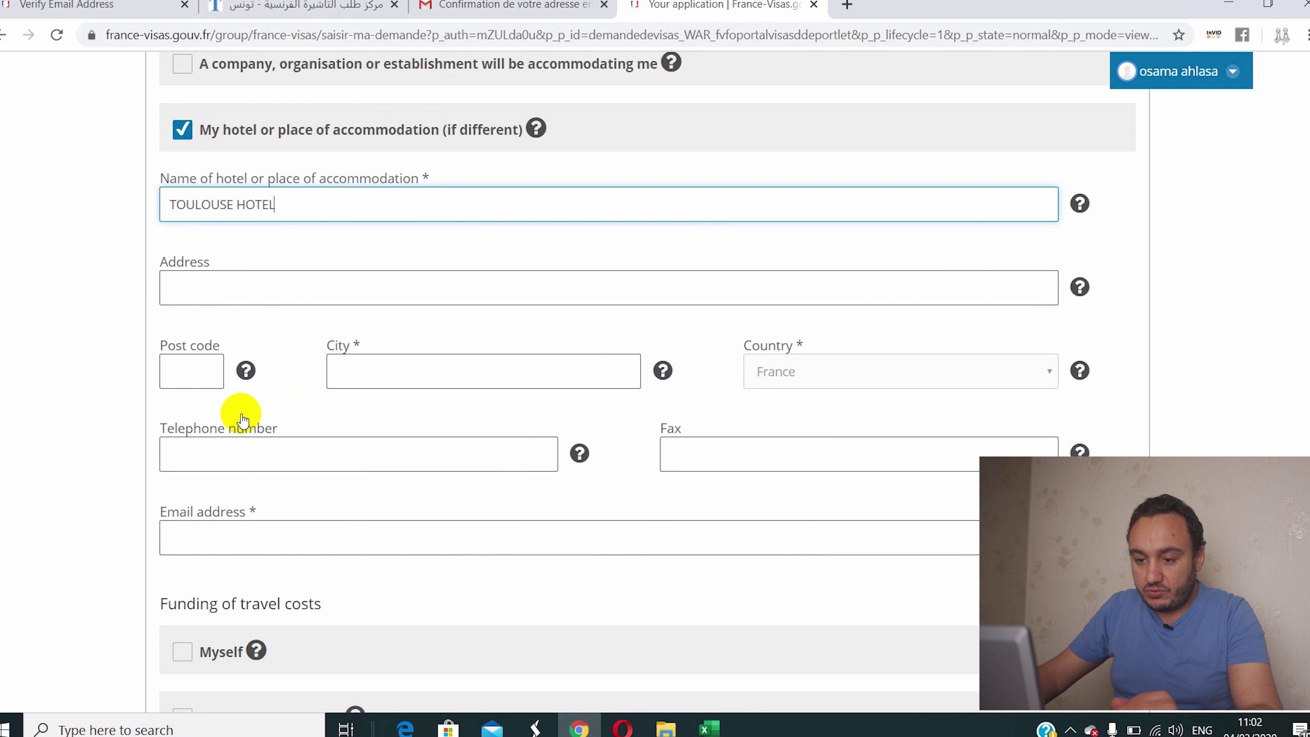
{"action": "left_click", "coordinate": [249, 297]}
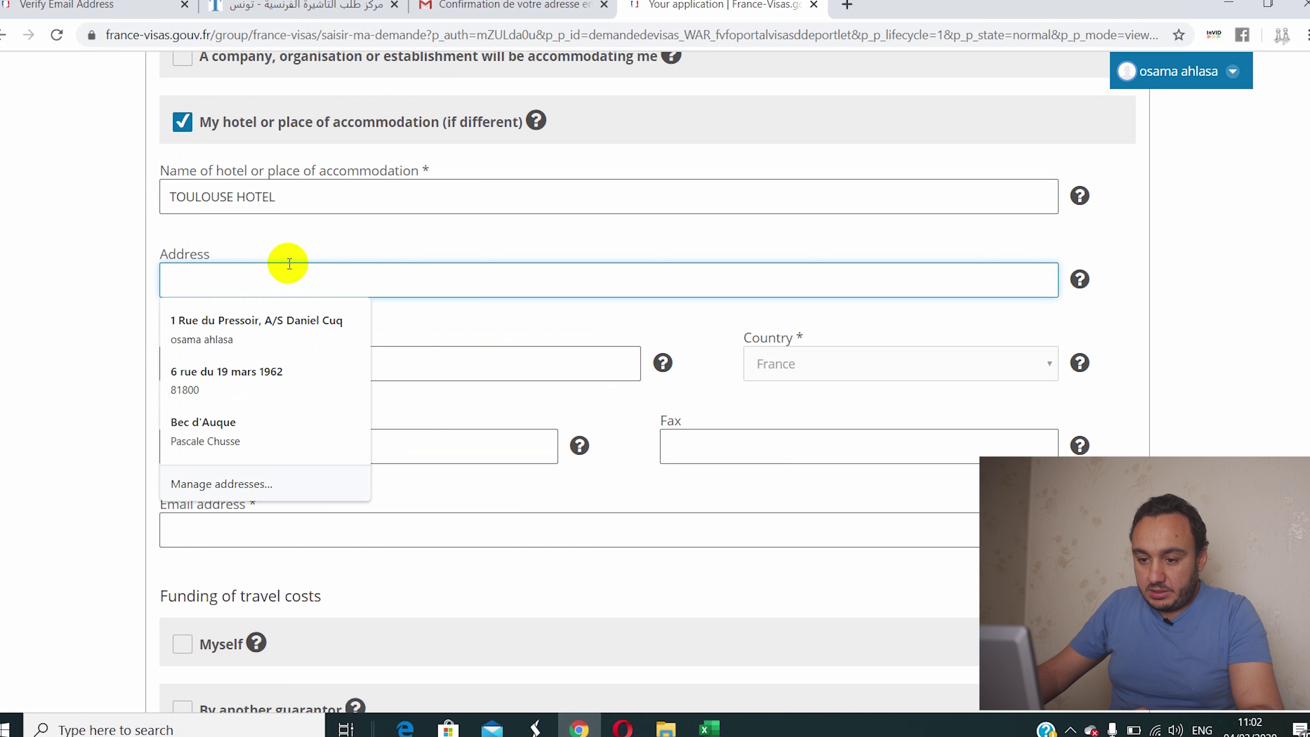
{"action": "type", "text": "6"}
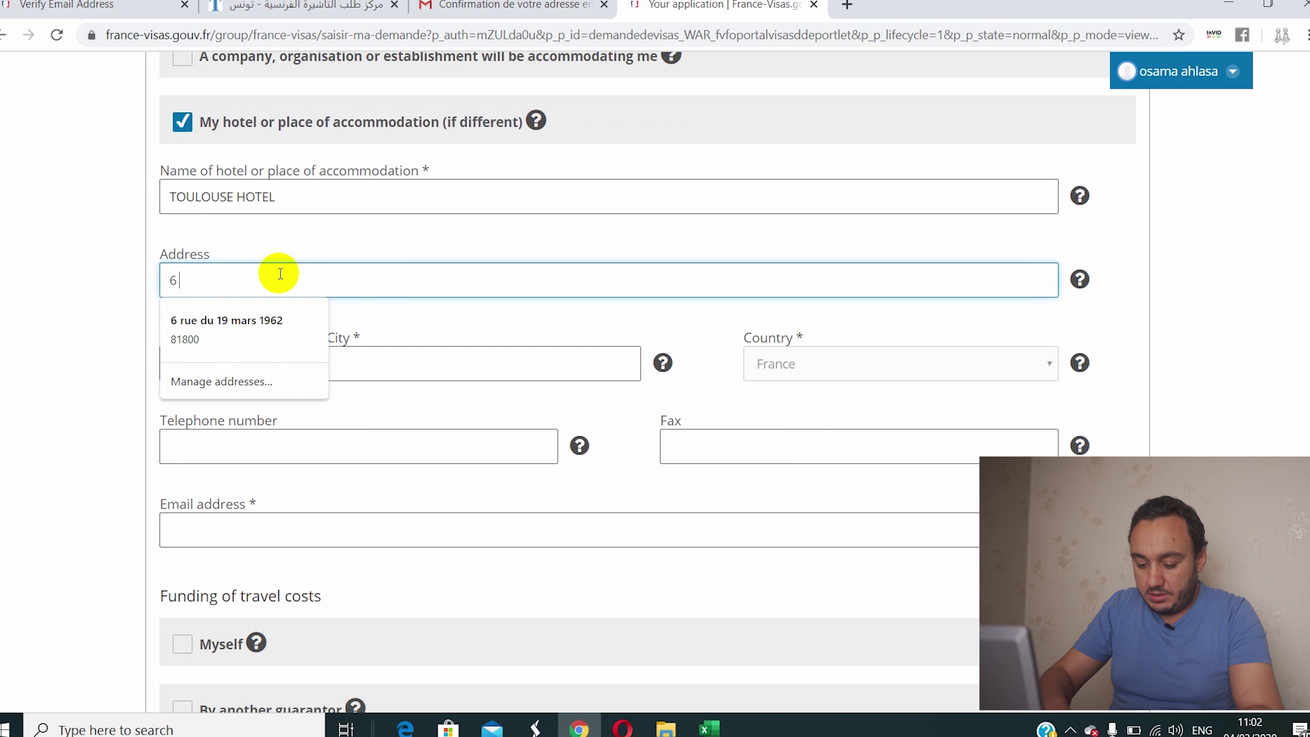
{"action": "type", "text": " RUE"}
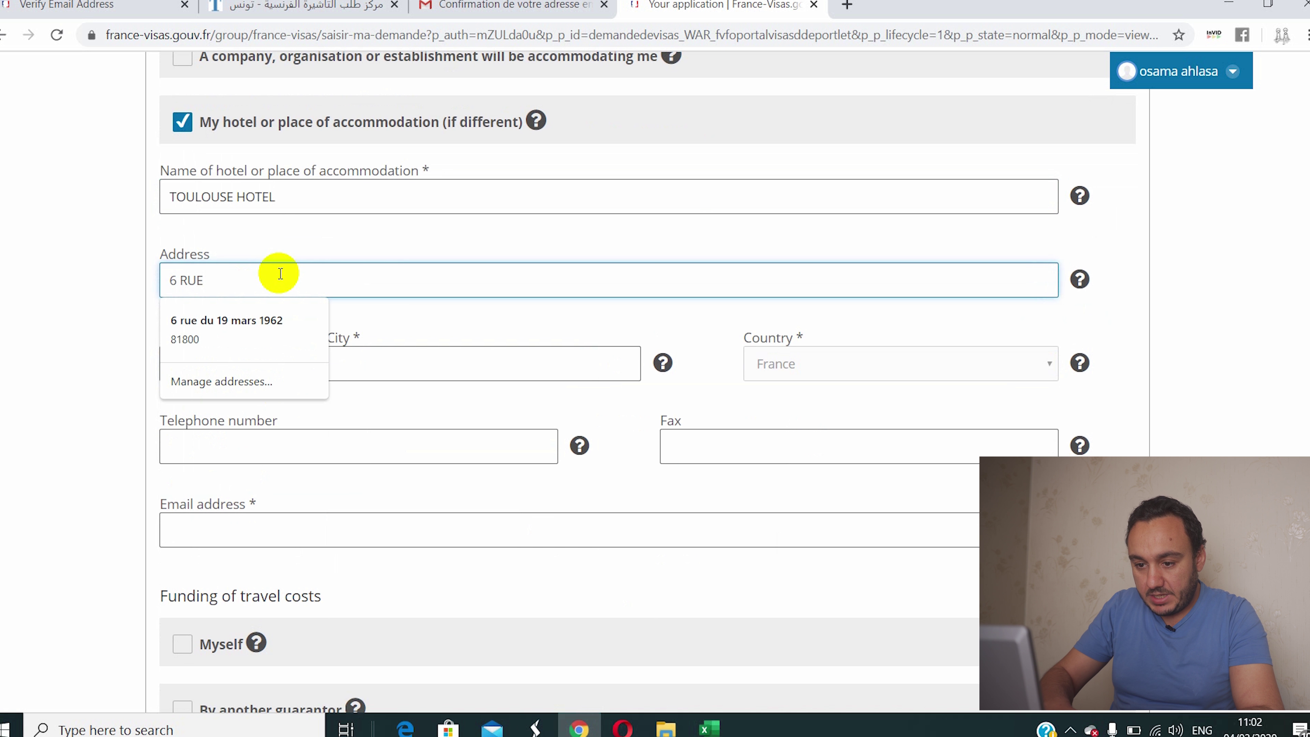
{"action": "type", "text": " THE"}
{"action": "type", "text": " DE"}
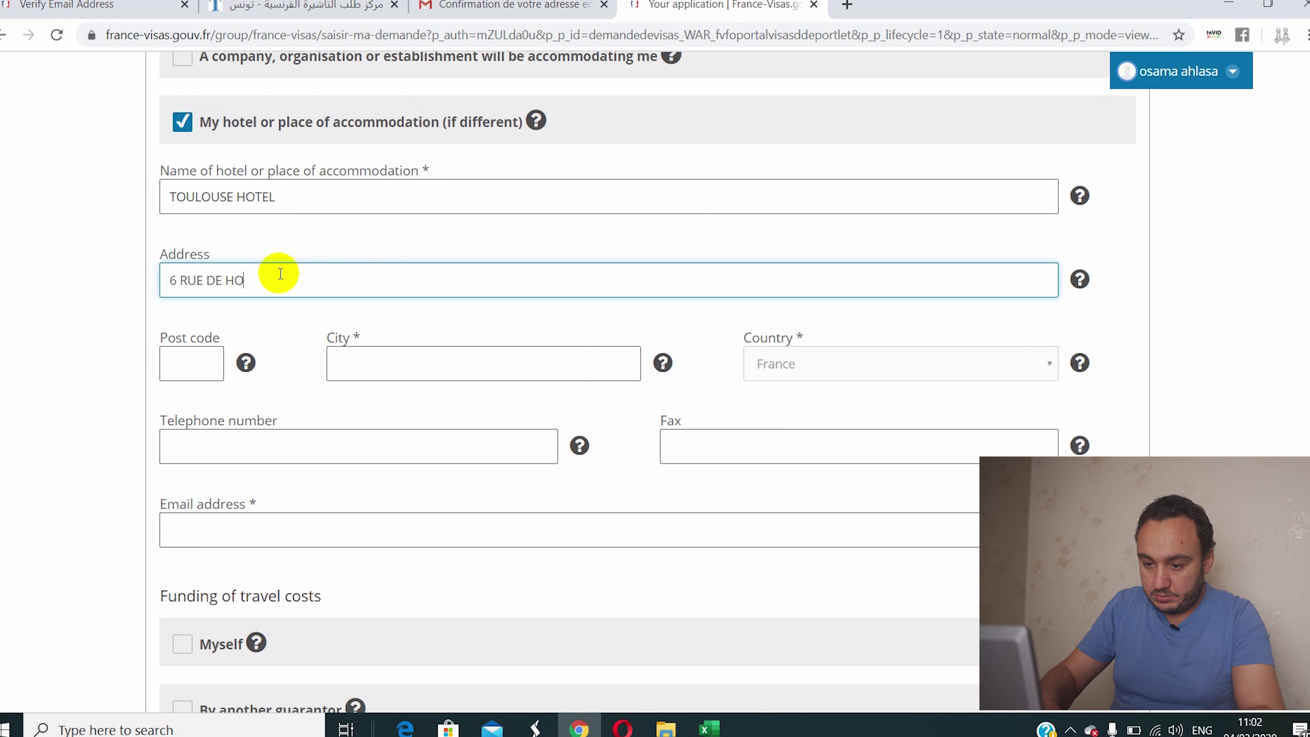
{"action": "type", "text": "HOLOAND"}
{"action": "scroll", "coordinate": [280, 274], "scroll_direction": "down", "scroll_amount": 1}
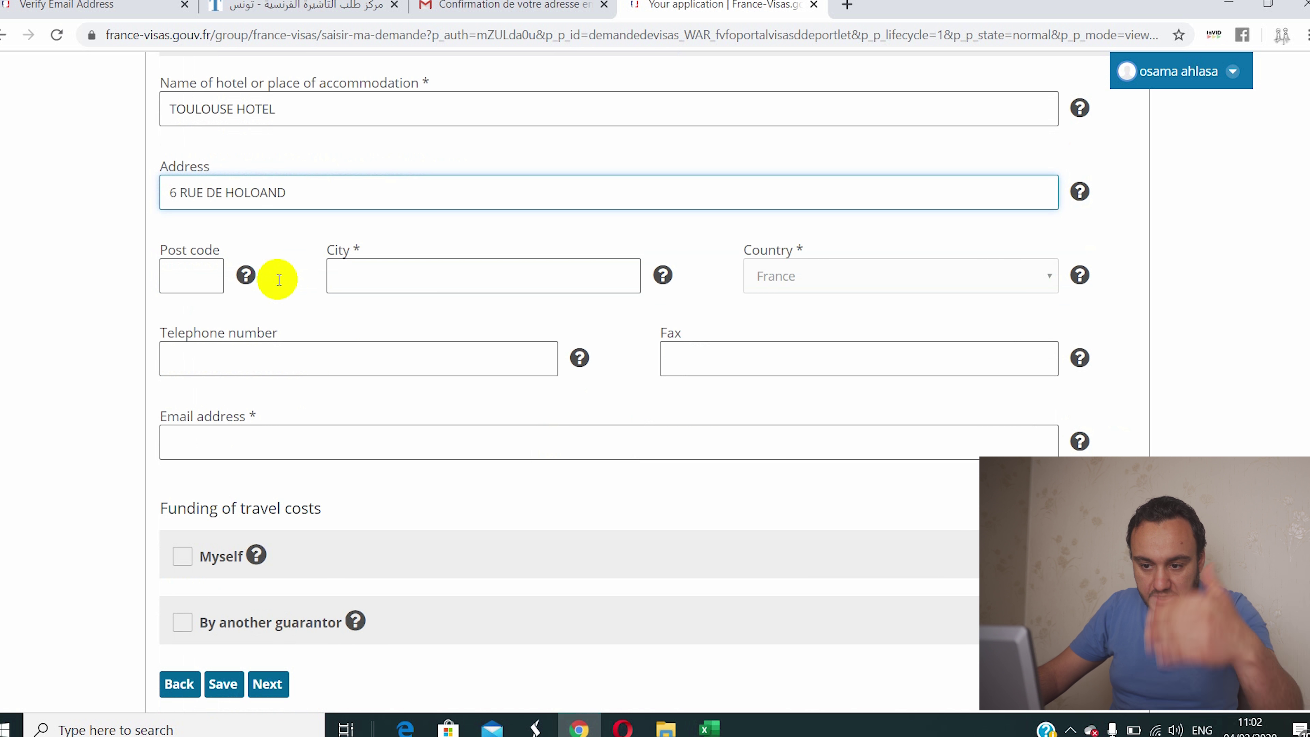
{"action": "left_click", "coordinate": [378, 261]}
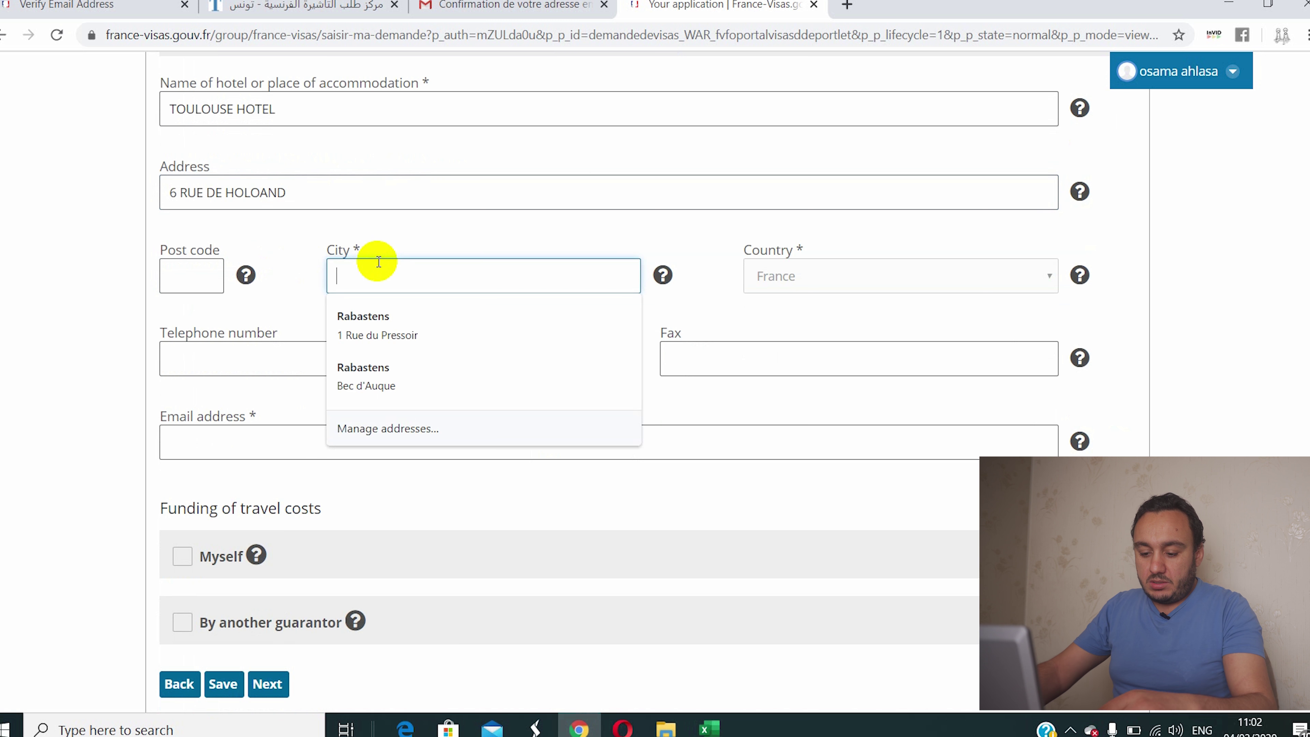
{"action": "type", "text": "TOULOUS"}
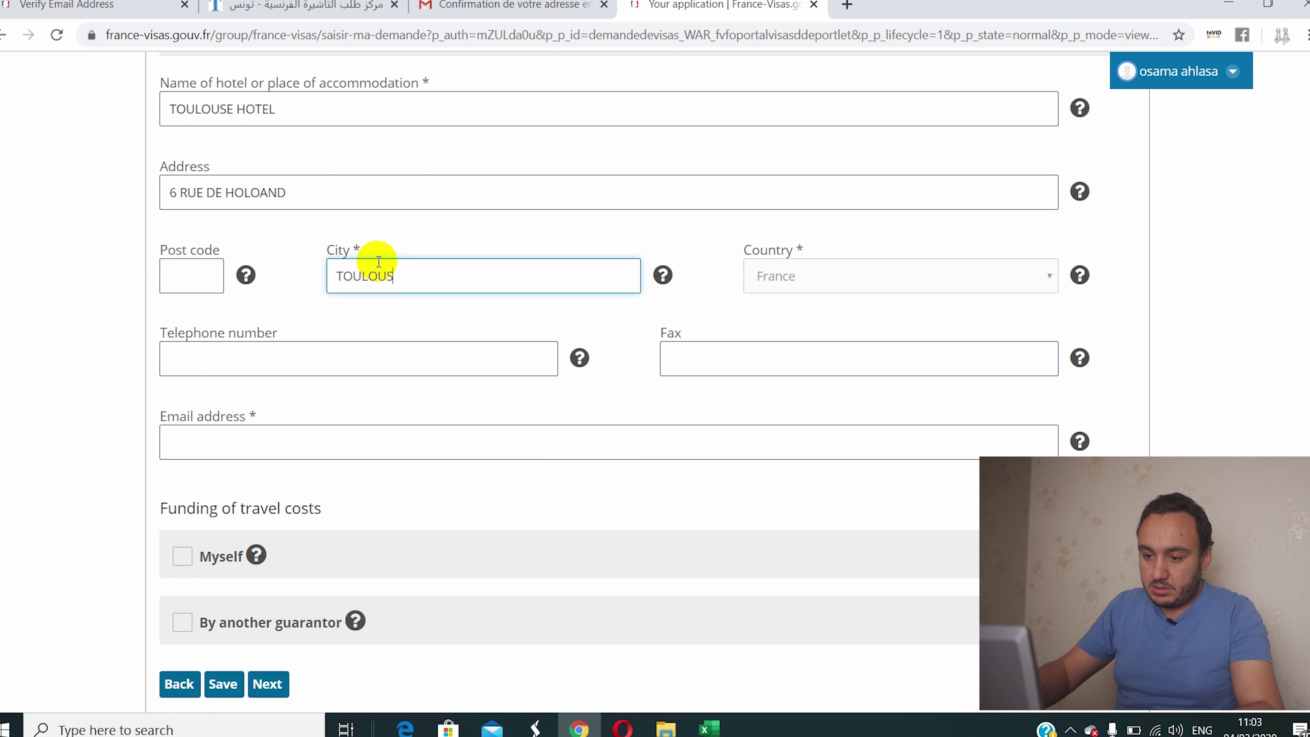
{"action": "type", "text": "E"}
Step: Fill in the hotel's telephone number and contact e-mail address
{"action": "left_click", "coordinate": [288, 365]}
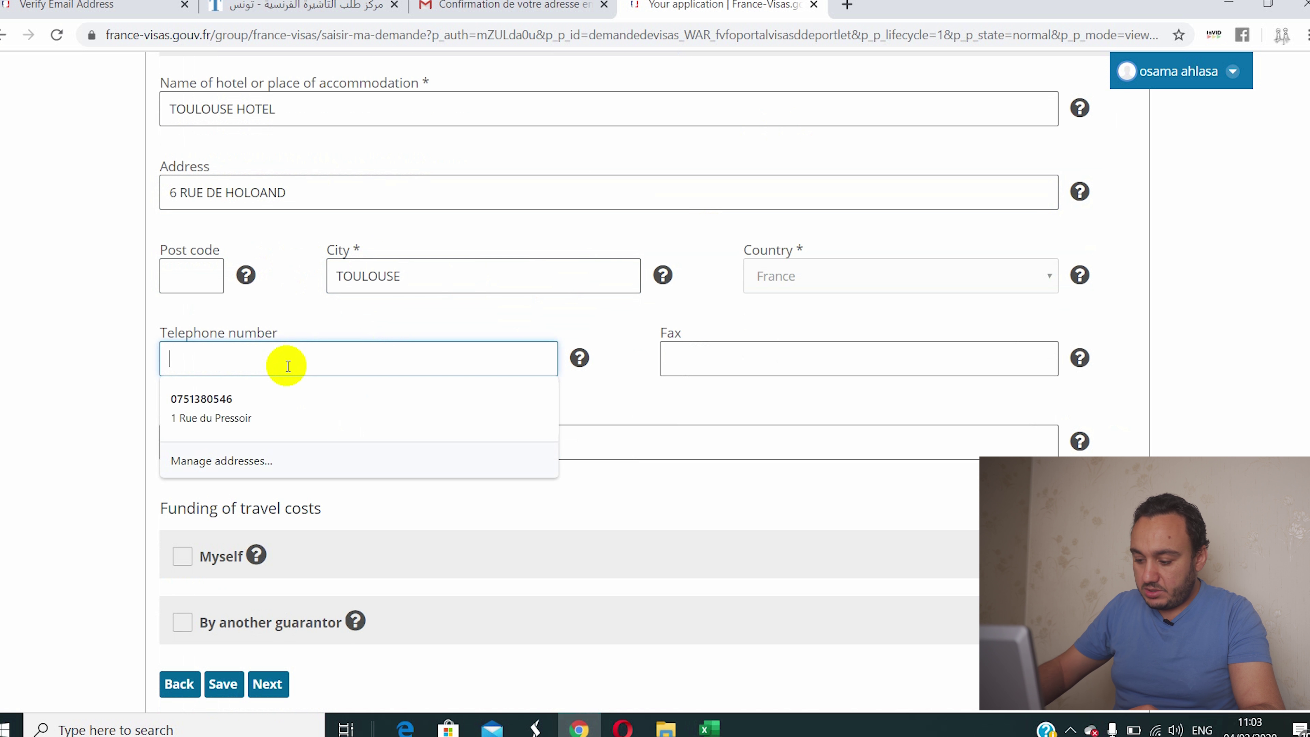
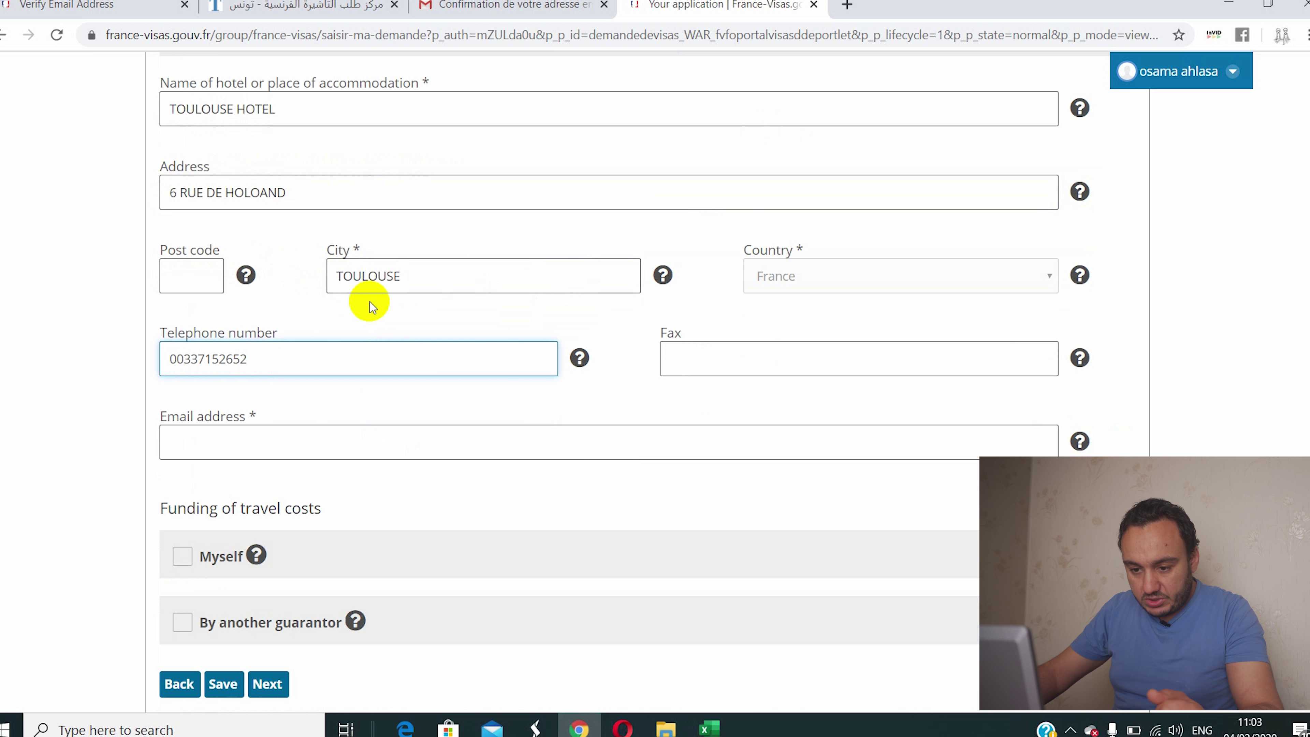
{"action": "left_click", "coordinate": [266, 444]}
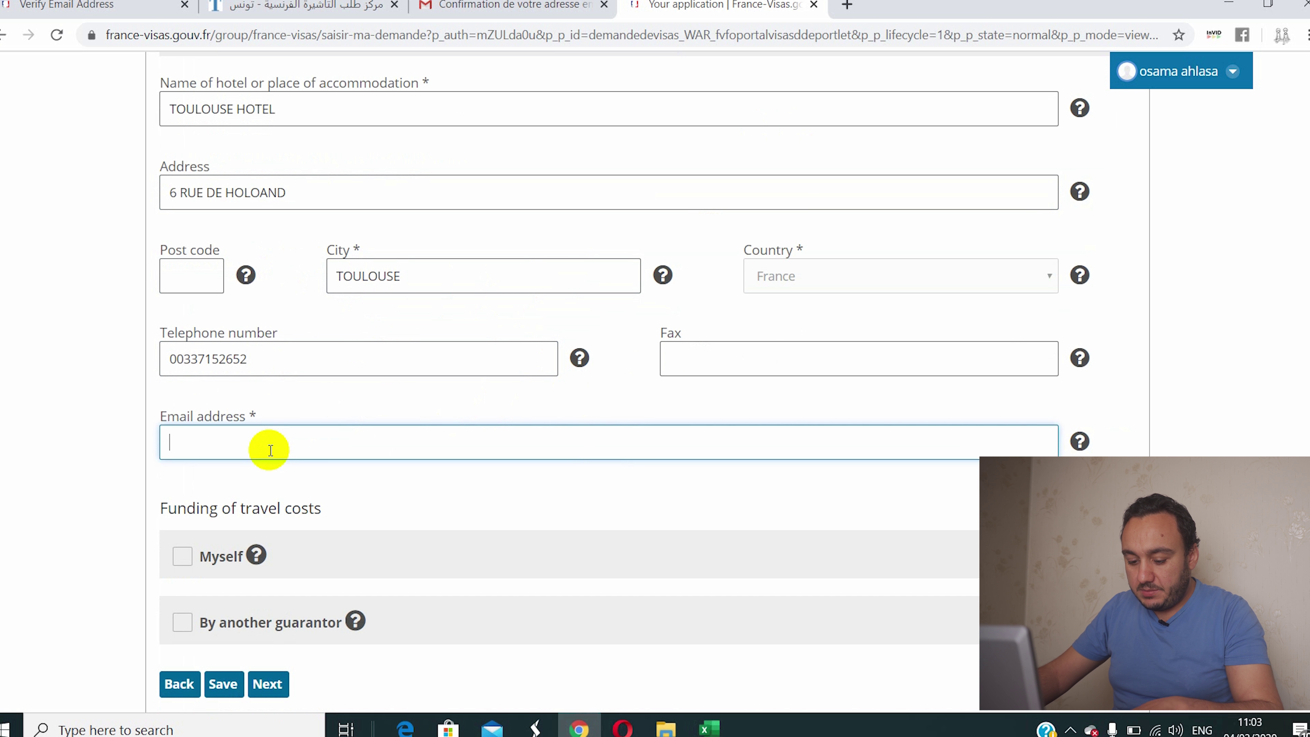
{"action": "key", "text": "ctrl+v"}
{"action": "scroll", "coordinate": [356, 441], "scroll_direction": "down", "scroll_amount": 2}
{"action": "scroll", "coordinate": [356, 441], "scroll_direction": "down", "scroll_amount": 2}
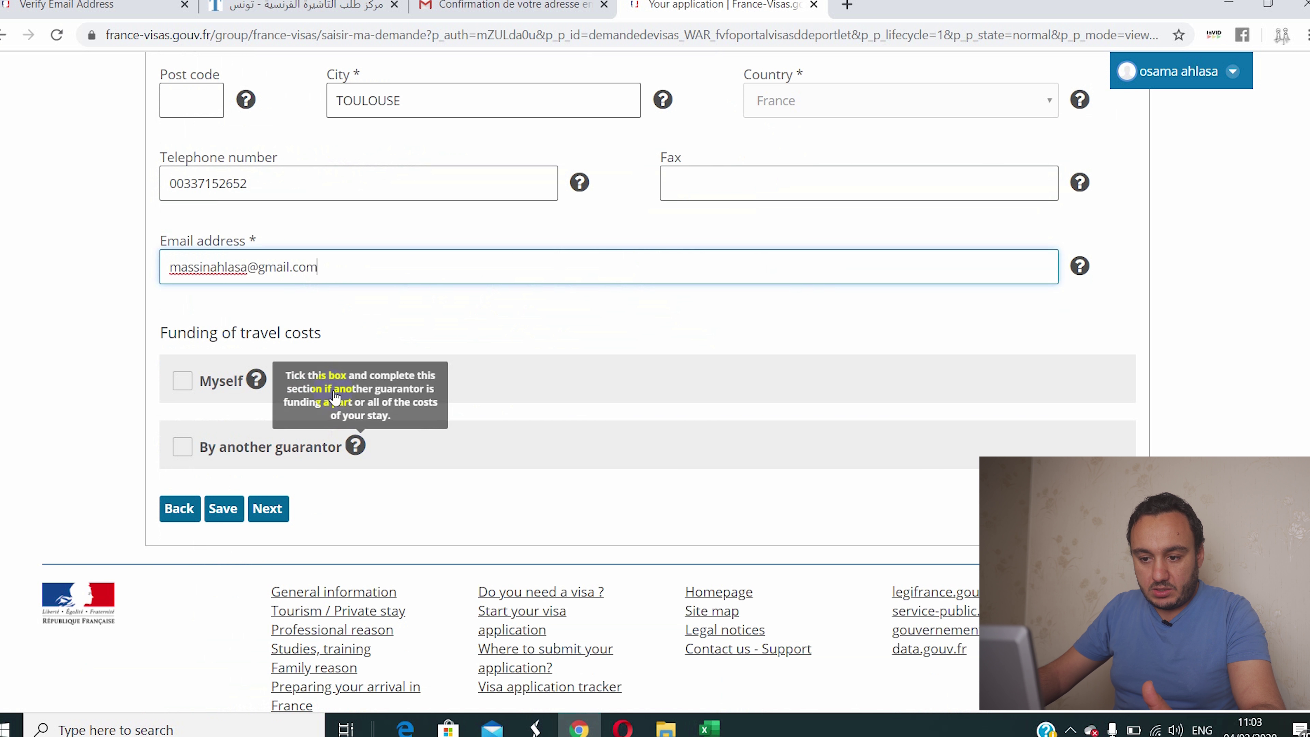
{"action": "left_click_drag", "start_coordinate": [330, 267], "coordinate": [117, 287]}
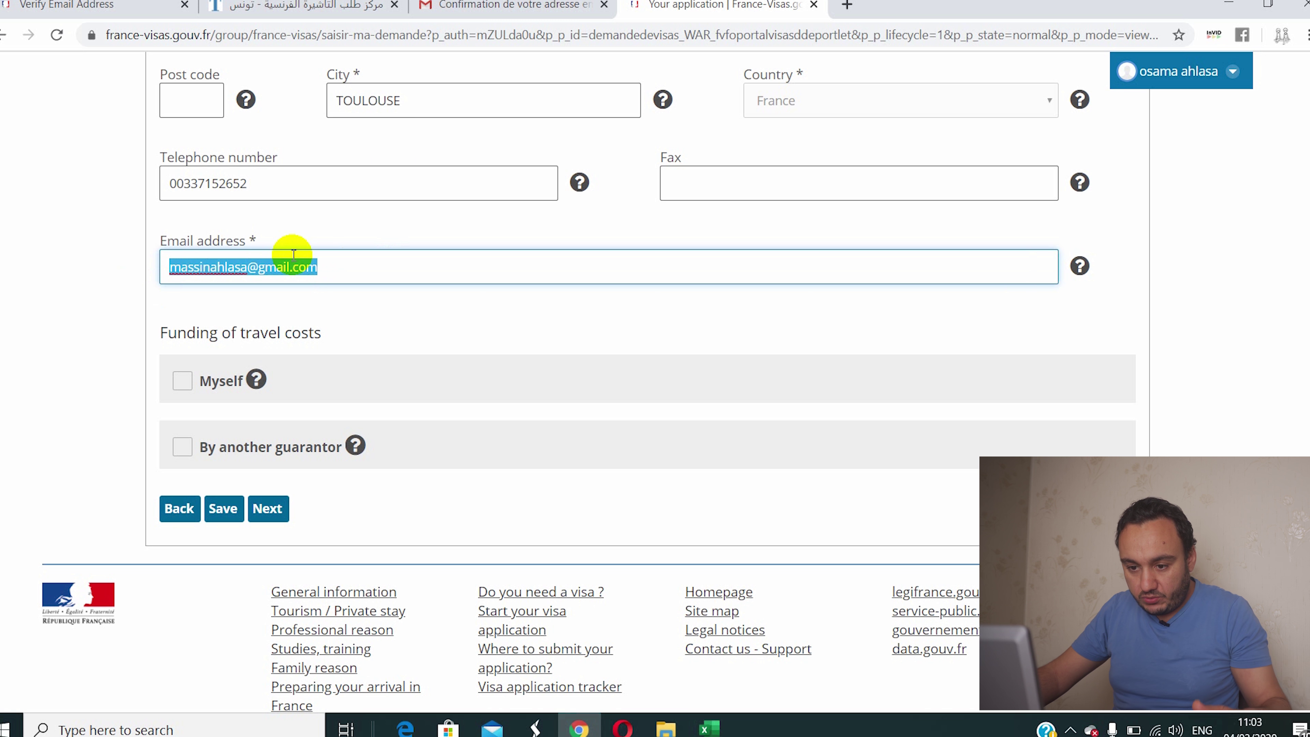
{"action": "scroll", "coordinate": [296, 268], "scroll_direction": "down", "scroll_amount": 2}
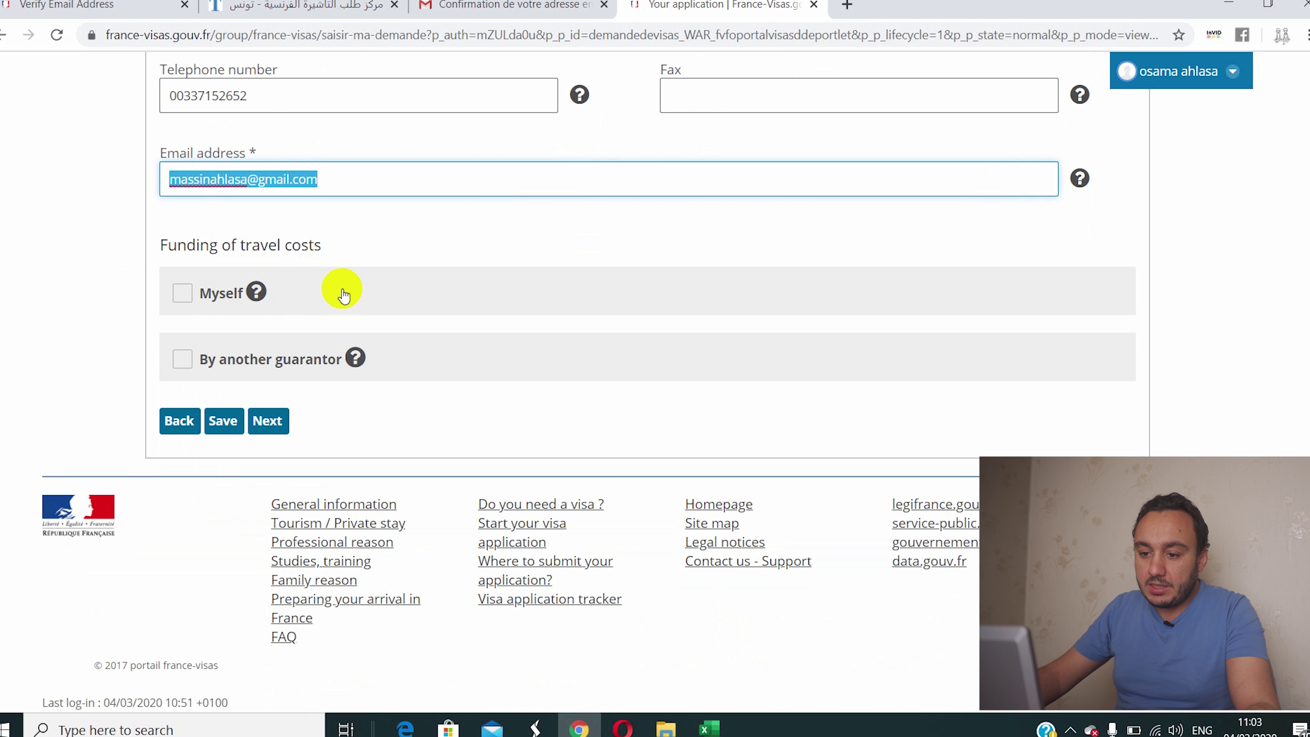
{"action": "scroll", "coordinate": [350, 263], "scroll_direction": "down", "scroll_amount": 1}
{"action": "scroll", "coordinate": [345, 210], "scroll_direction": "up", "scroll_amount": 5}
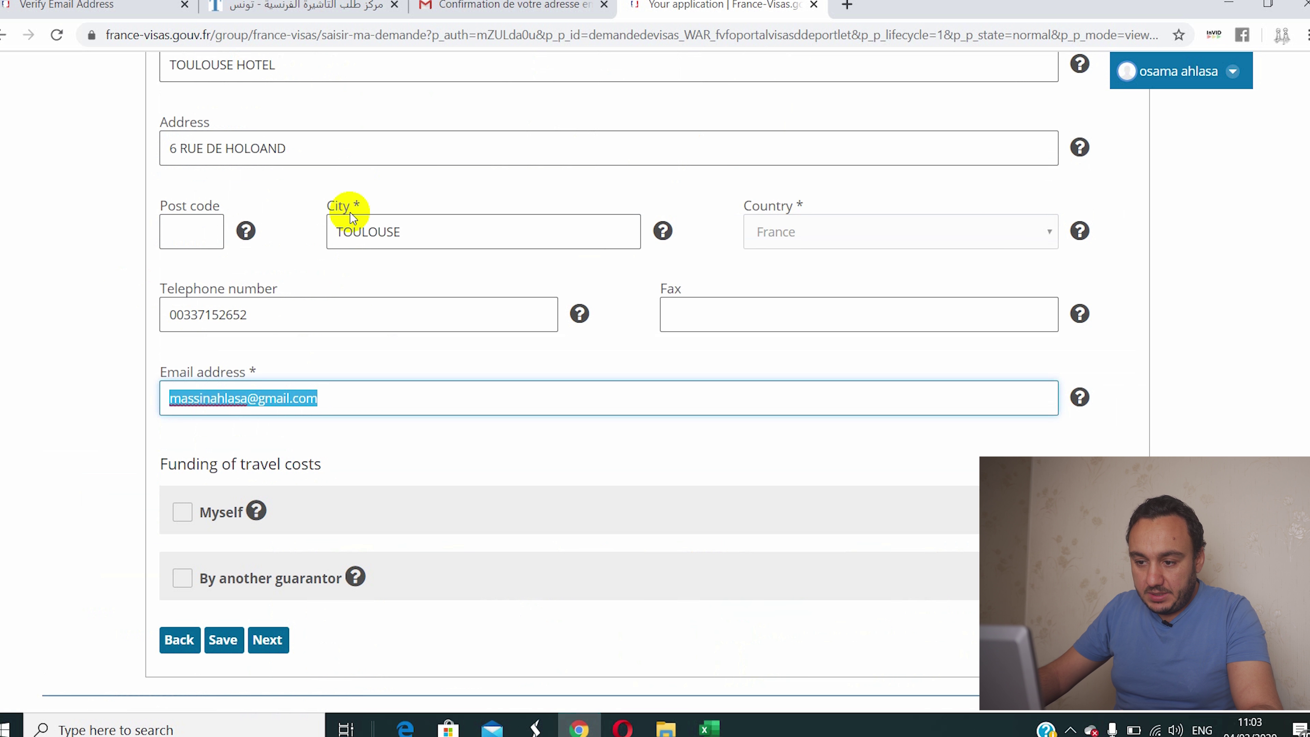
Step: Enter 81800 as the hotel's post code
{"action": "left_click", "coordinate": [202, 230]}
{"action": "type", "text": "81800"}
{"action": "left_click", "coordinate": [483, 188]}
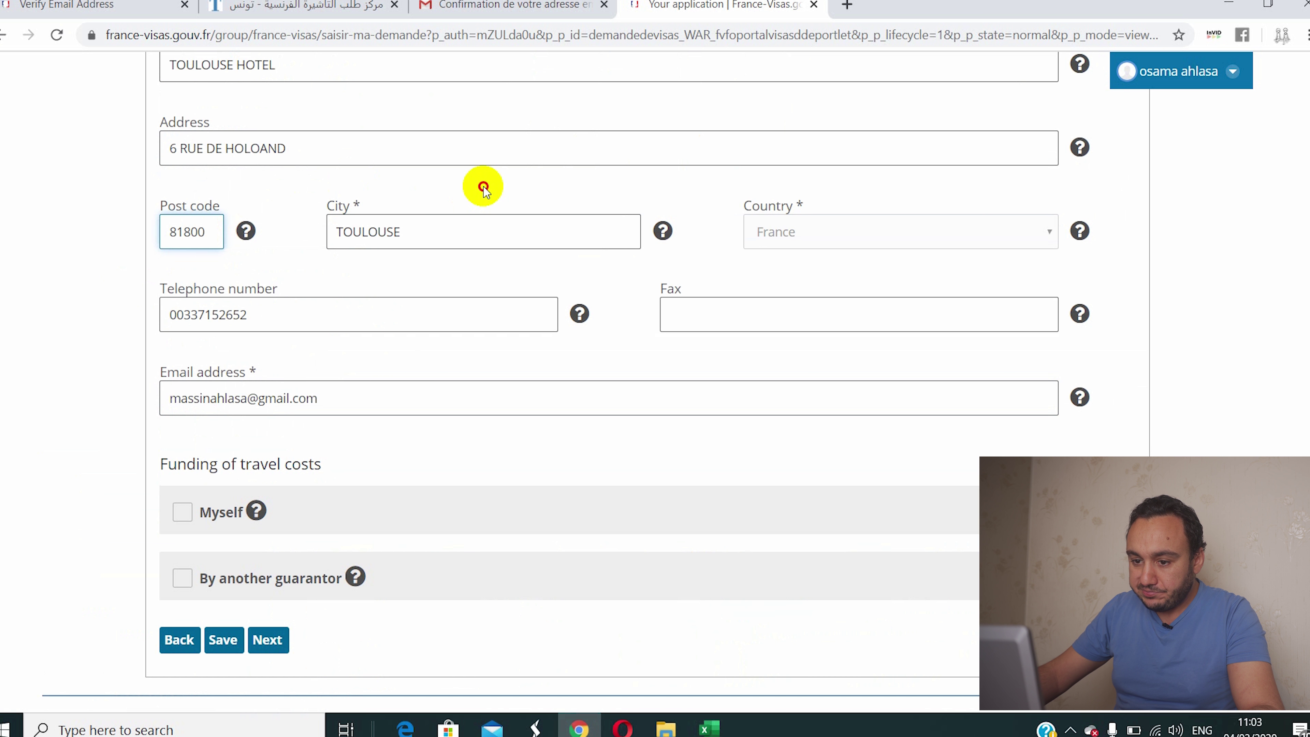
{"action": "scroll", "coordinate": [486, 164], "scroll_direction": "down", "scroll_amount": 5}
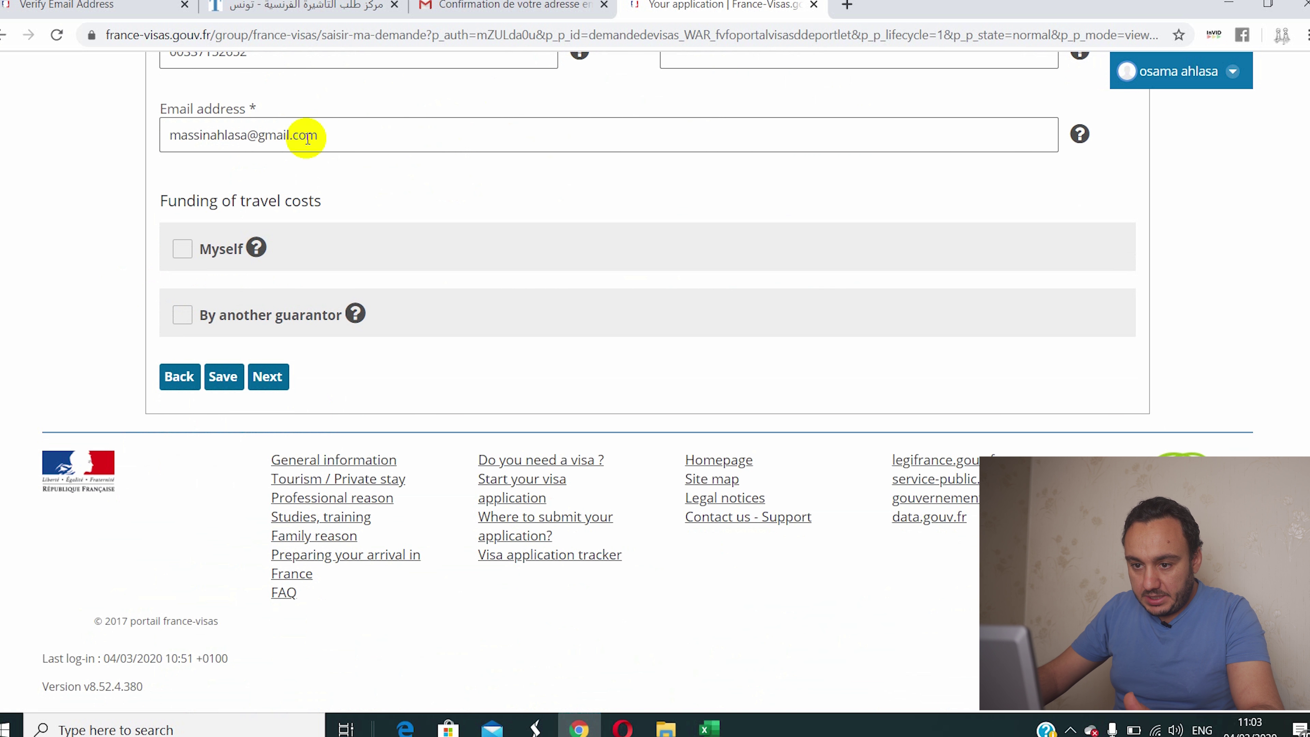
{"action": "scroll", "coordinate": [330, 160], "scroll_direction": "up", "scroll_amount": 5}
{"action": "scroll", "coordinate": [355, 181], "scroll_direction": "down", "scroll_amount": 3}
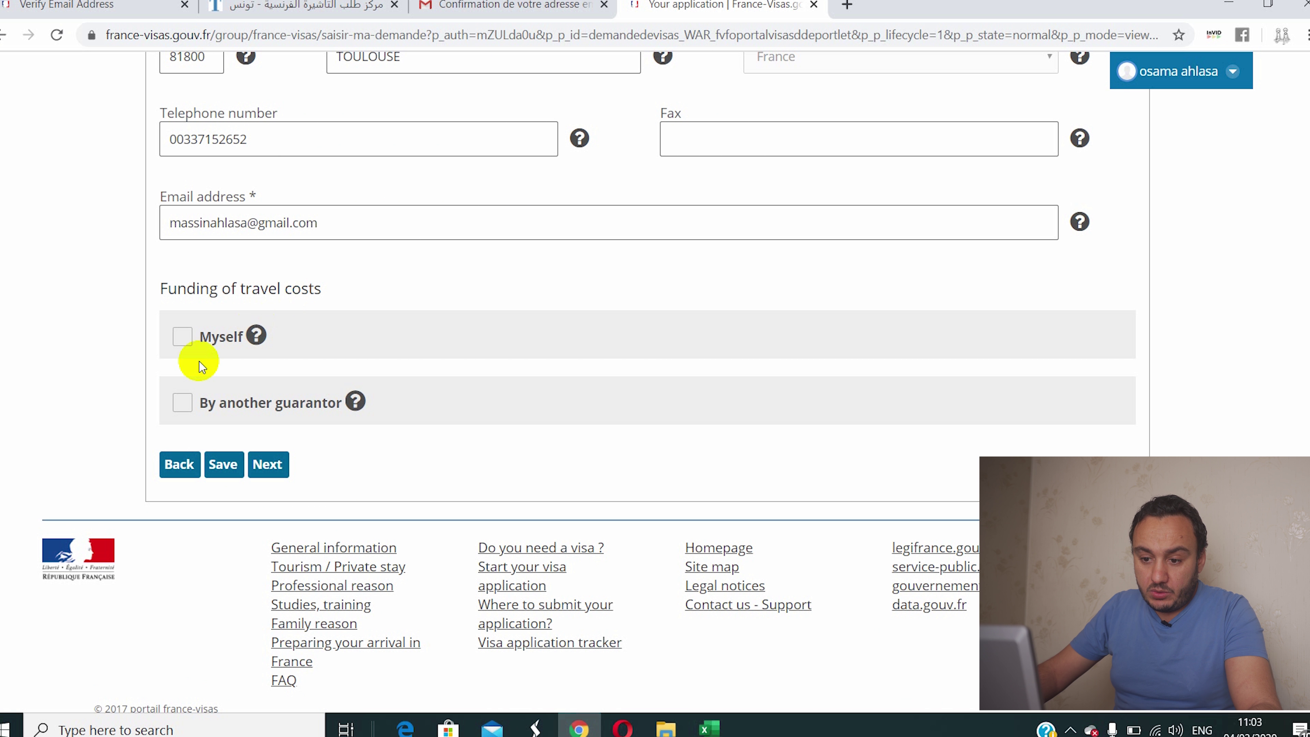
Step: Declare self-funding with prepaid accommodation, prepaid transport, credit card and cash
{"action": "left_click", "coordinate": [182, 339]}
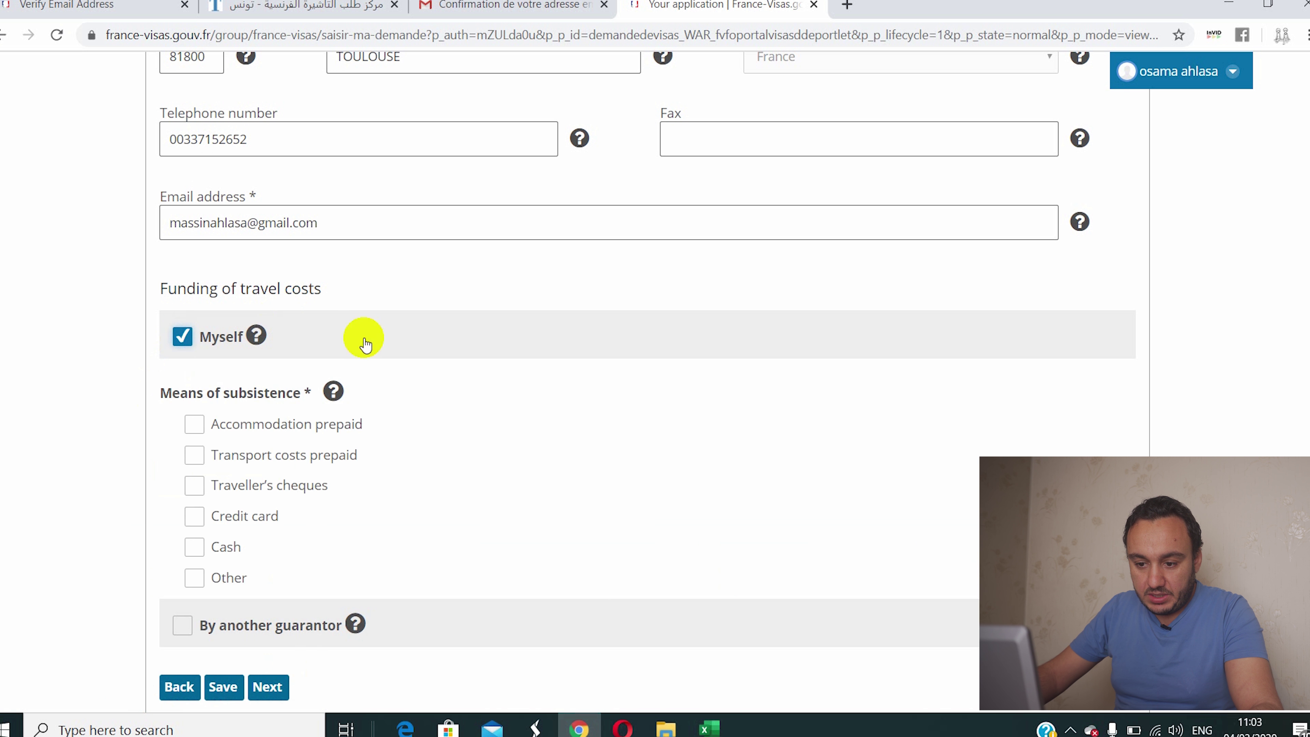
{"action": "scroll", "coordinate": [361, 340], "scroll_direction": "down", "scroll_amount": 3}
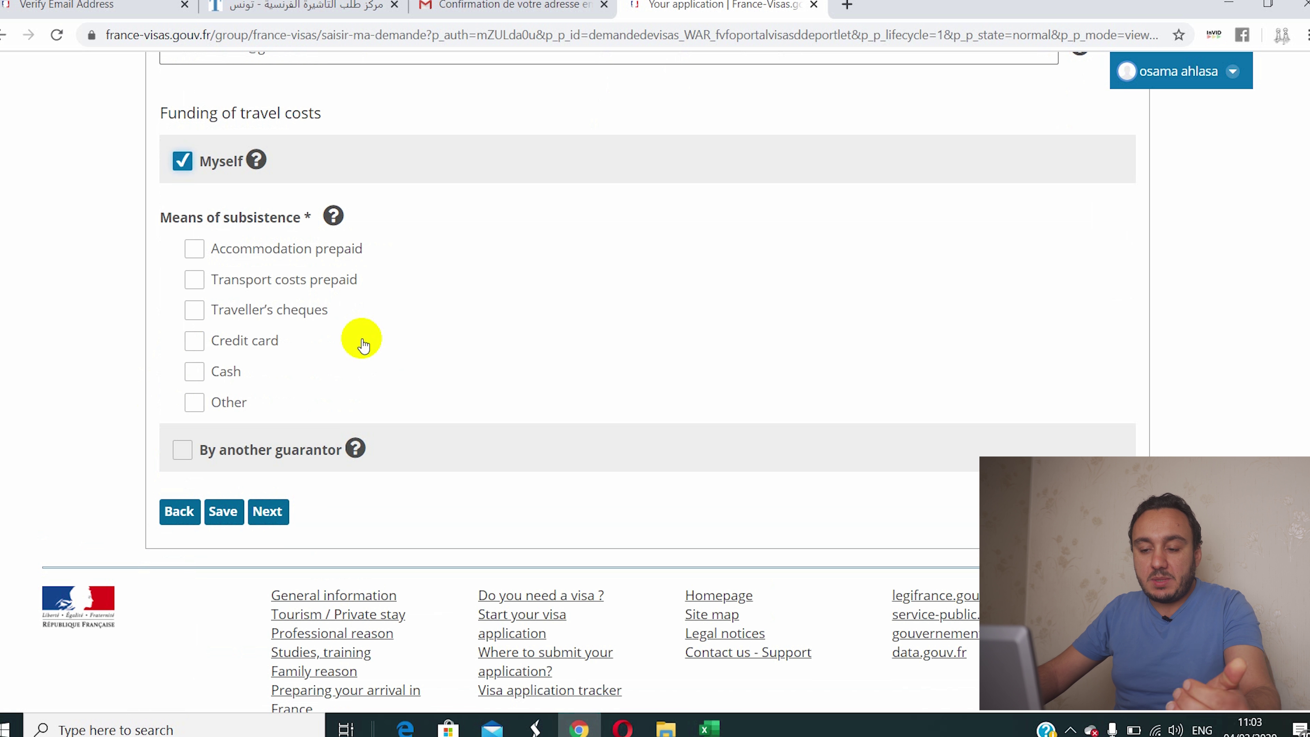
{"action": "left_click", "coordinate": [193, 249]}
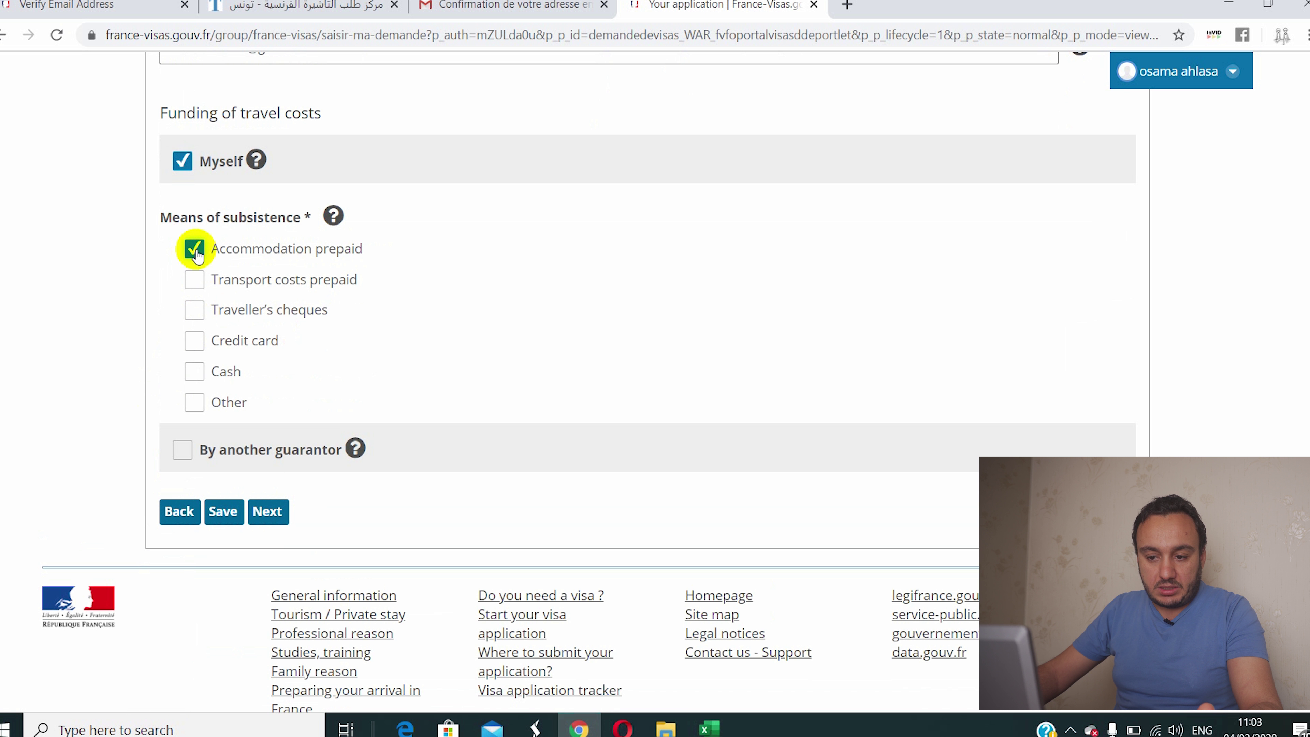
{"action": "left_click", "coordinate": [196, 283]}
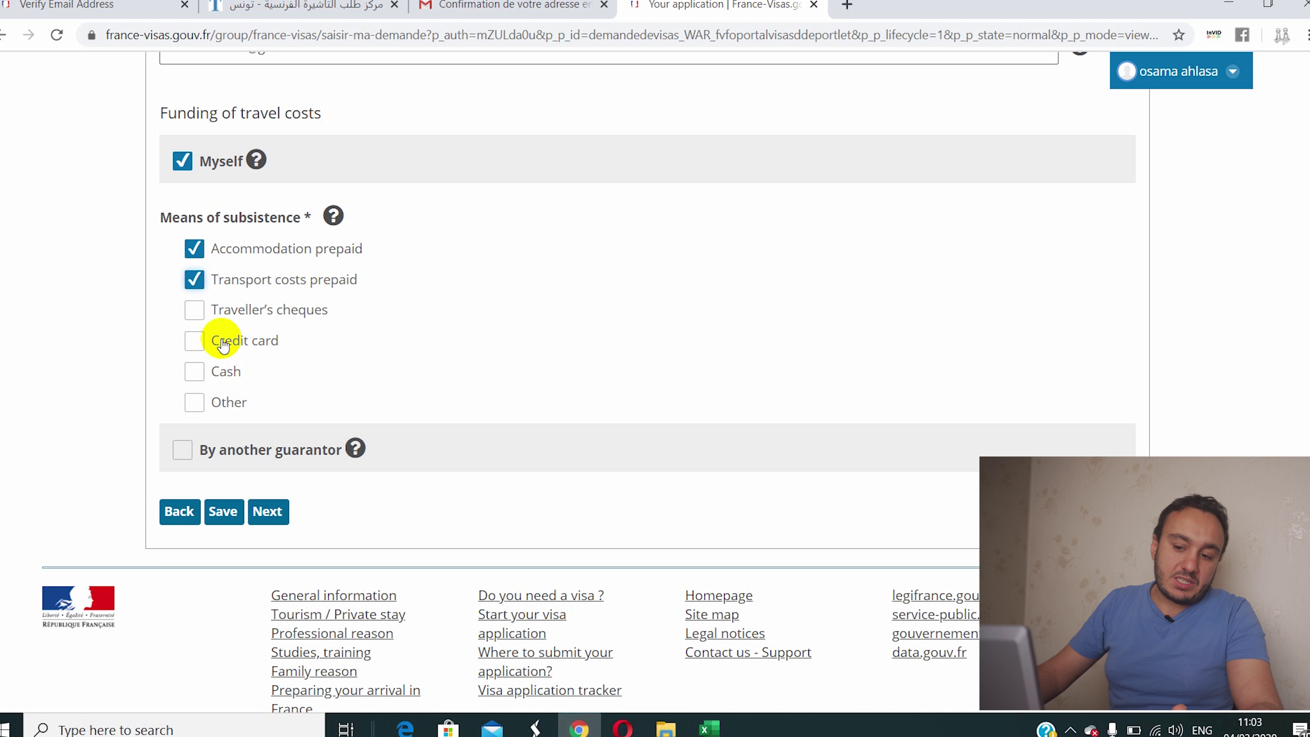
{"action": "left_click", "coordinate": [201, 351]}
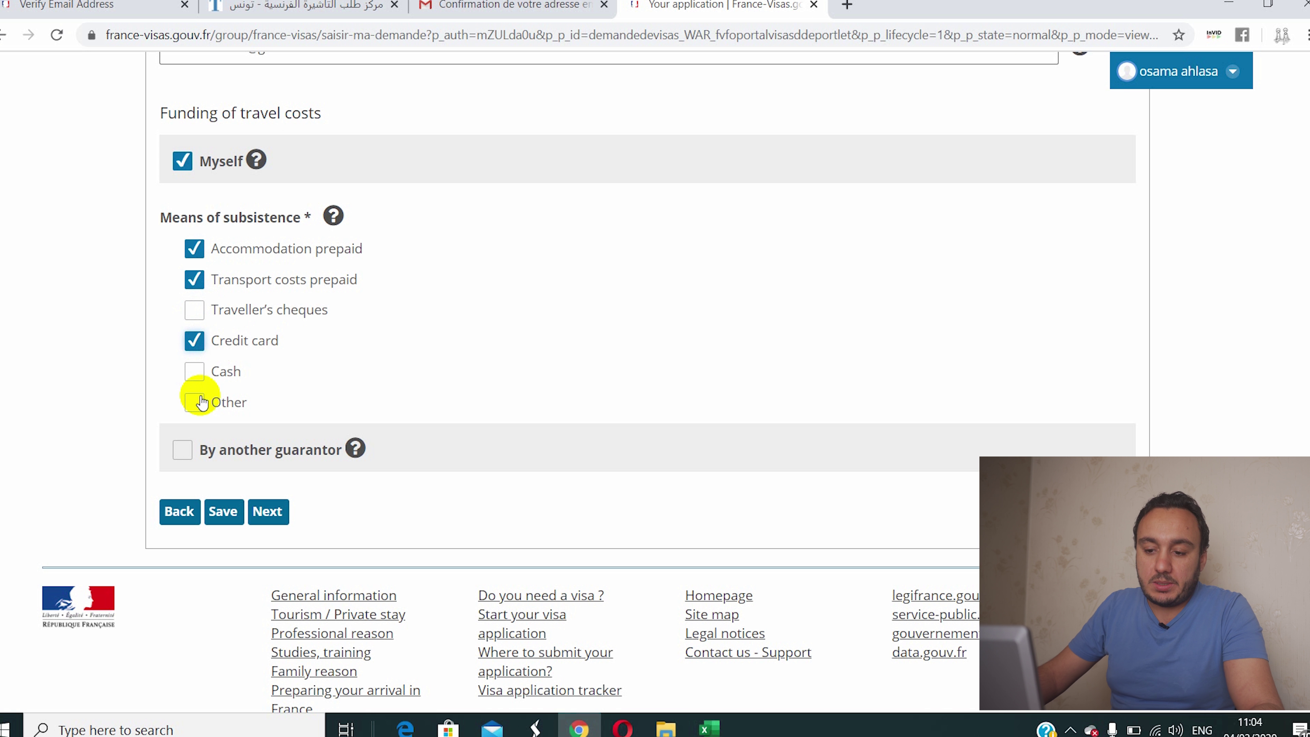
{"action": "left_click", "coordinate": [196, 372]}
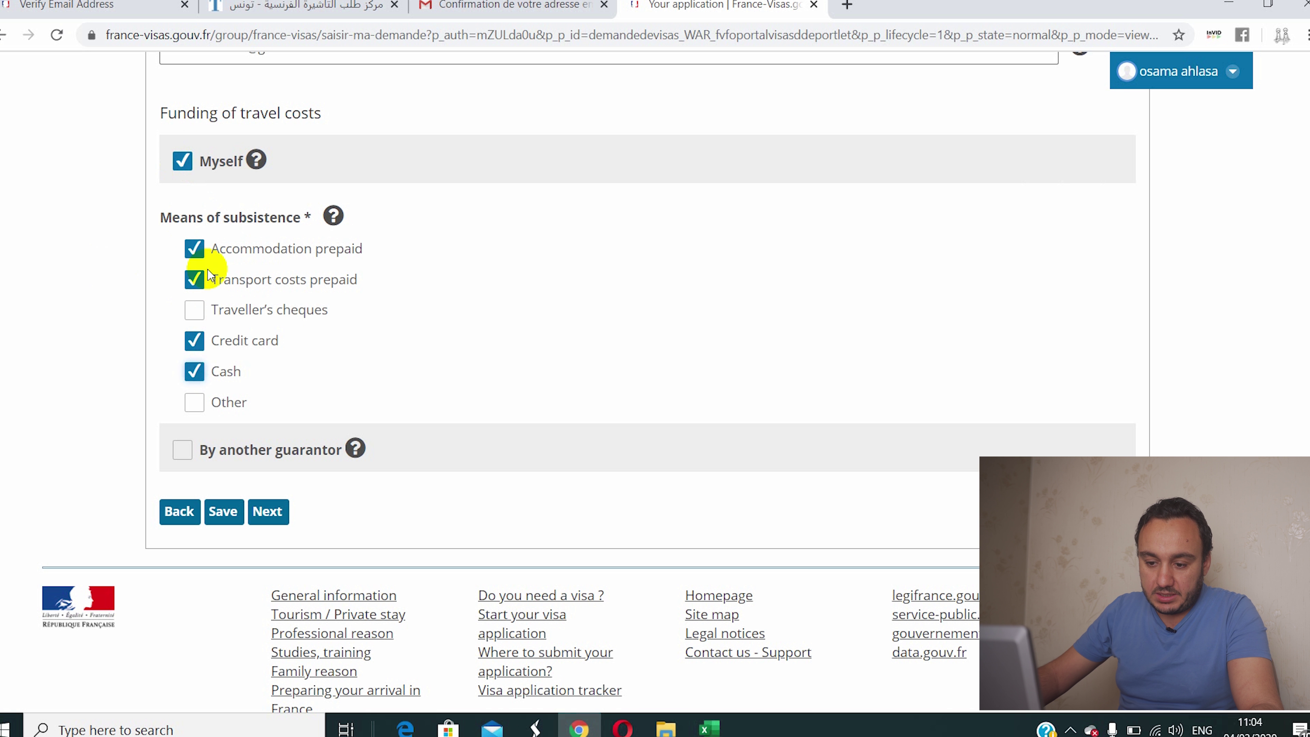
Step: Leave Other unticked as a means of subsistence, then tick By another guarantor
{"action": "scroll", "coordinate": [206, 374], "scroll_direction": "down", "scroll_amount": 2}
{"action": "left_click", "coordinate": [195, 315]}
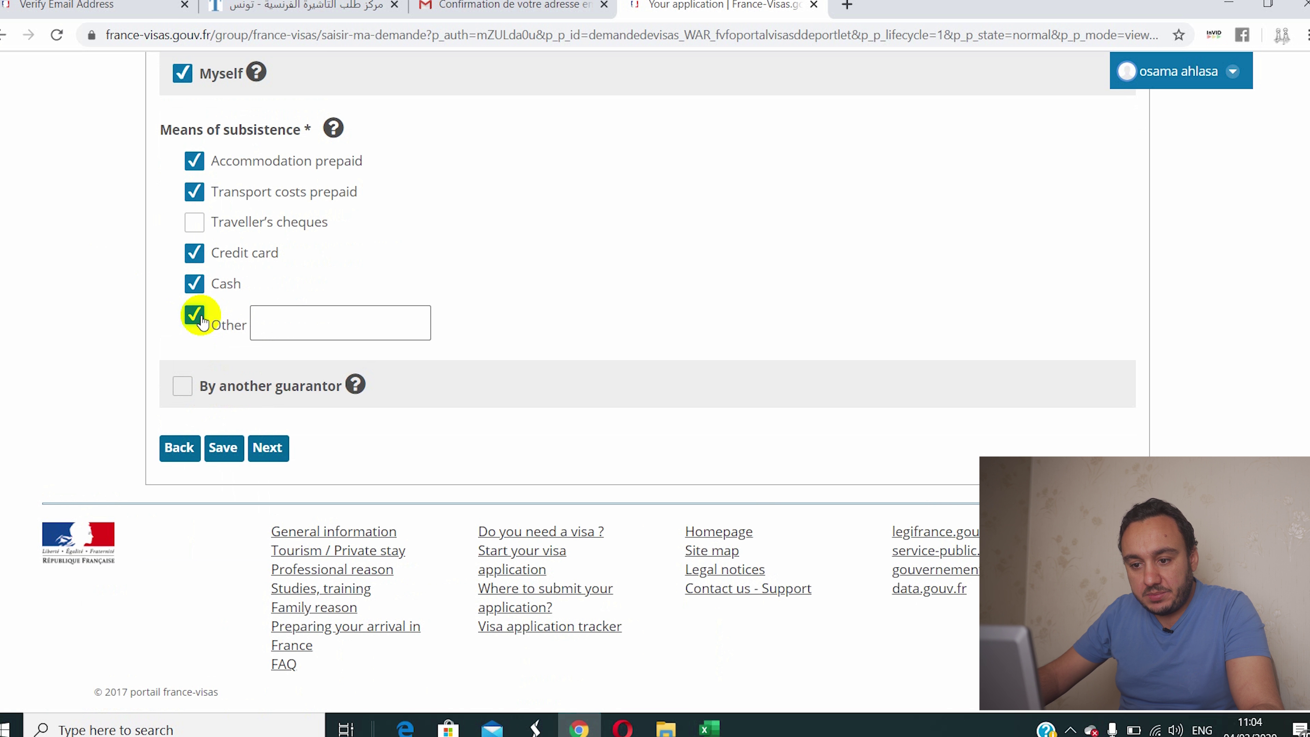
{"action": "left_click", "coordinate": [195, 315]}
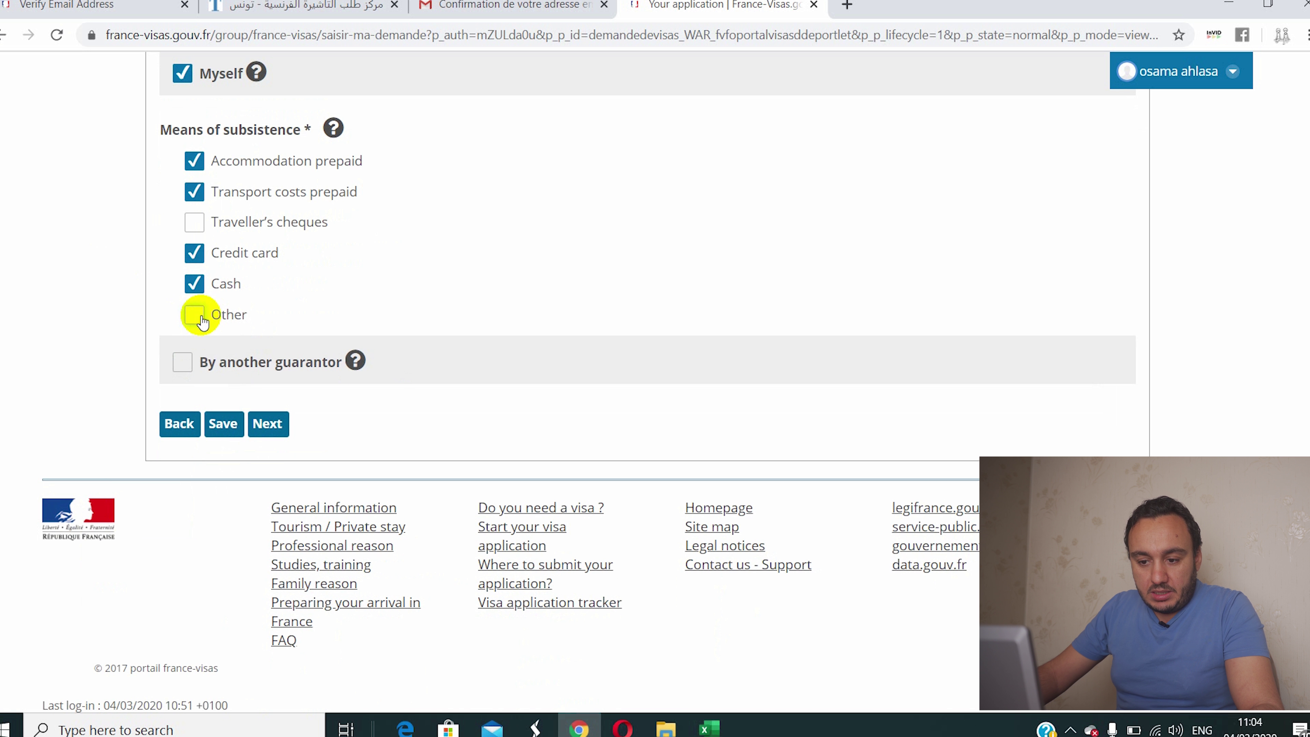
{"action": "left_click", "coordinate": [194, 316]}
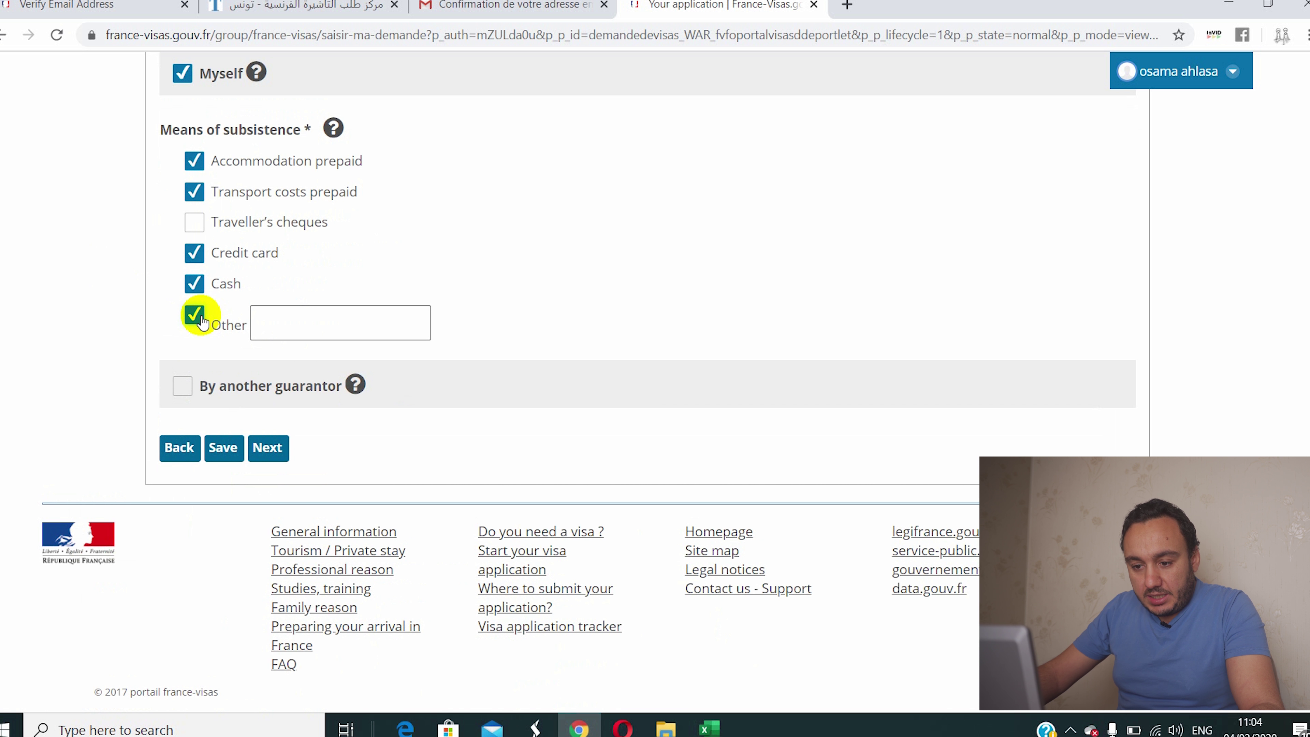
{"action": "left_click", "coordinate": [253, 326]}
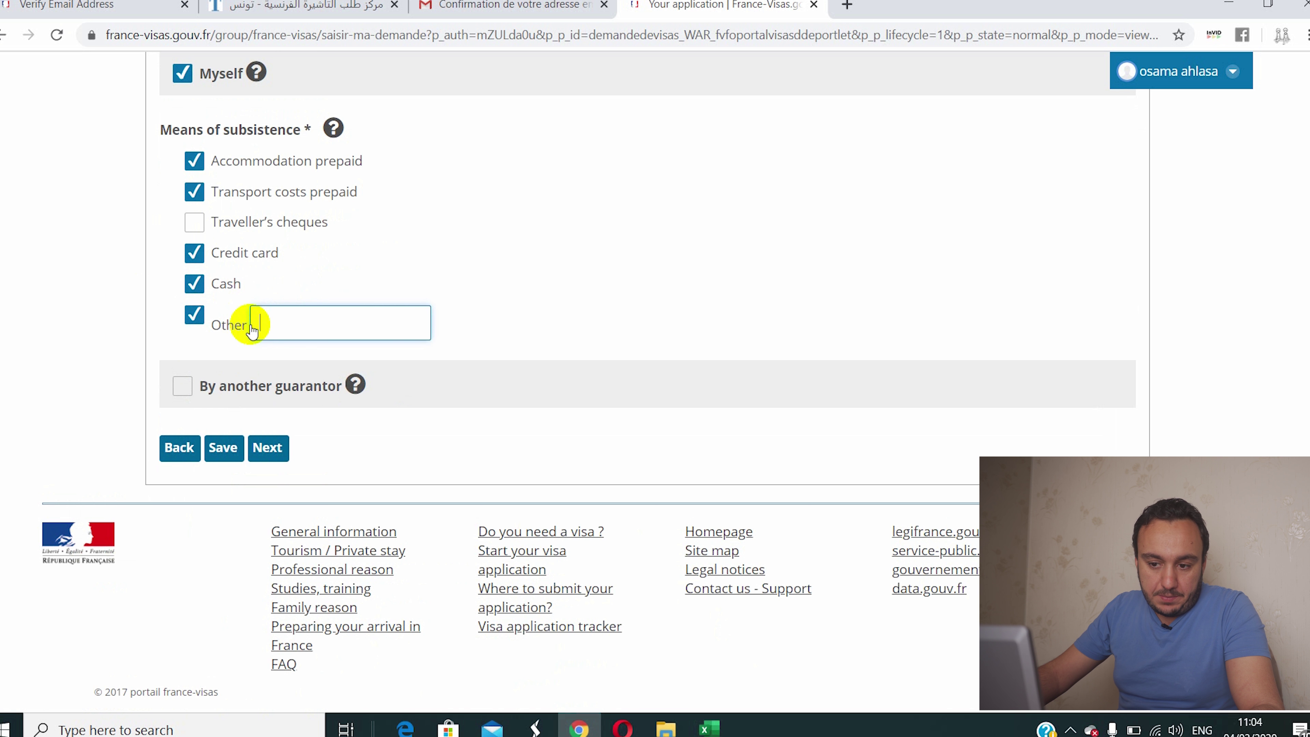
{"action": "left_click", "coordinate": [191, 315]}
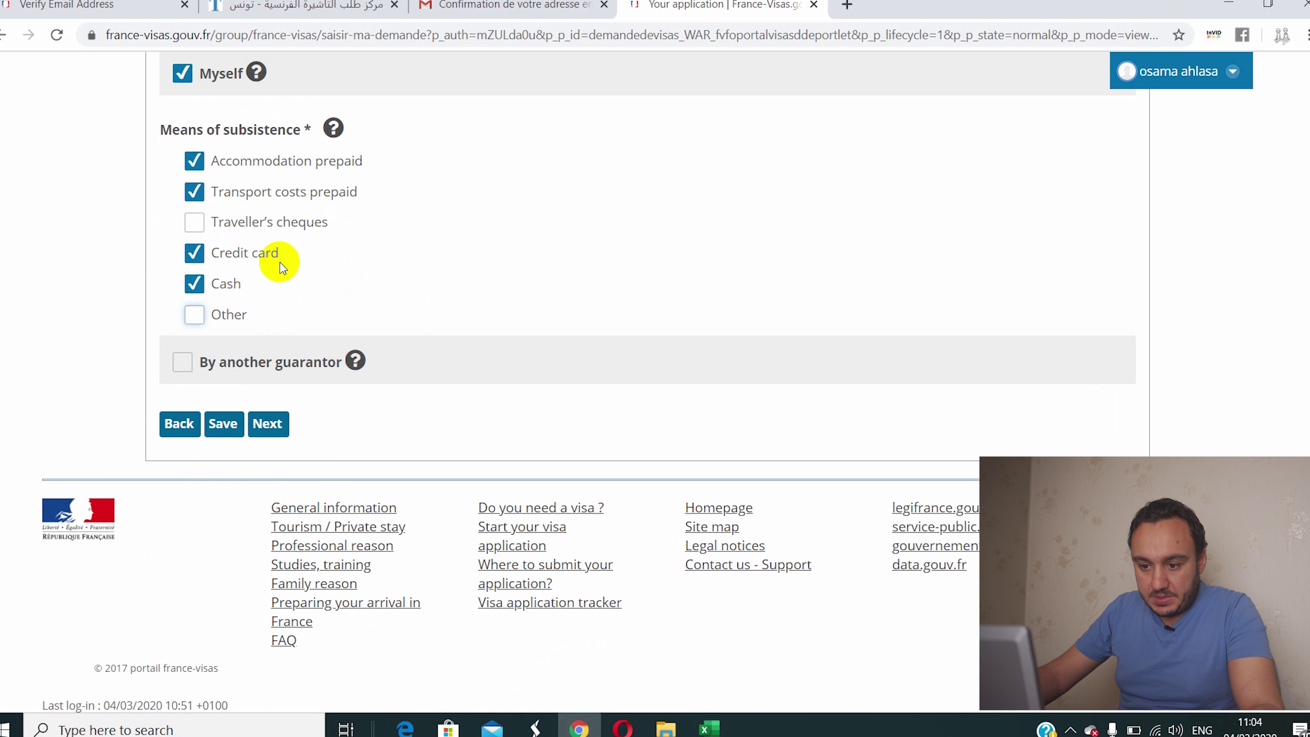
{"action": "scroll", "coordinate": [289, 281], "scroll_direction": "down", "scroll_amount": 2}
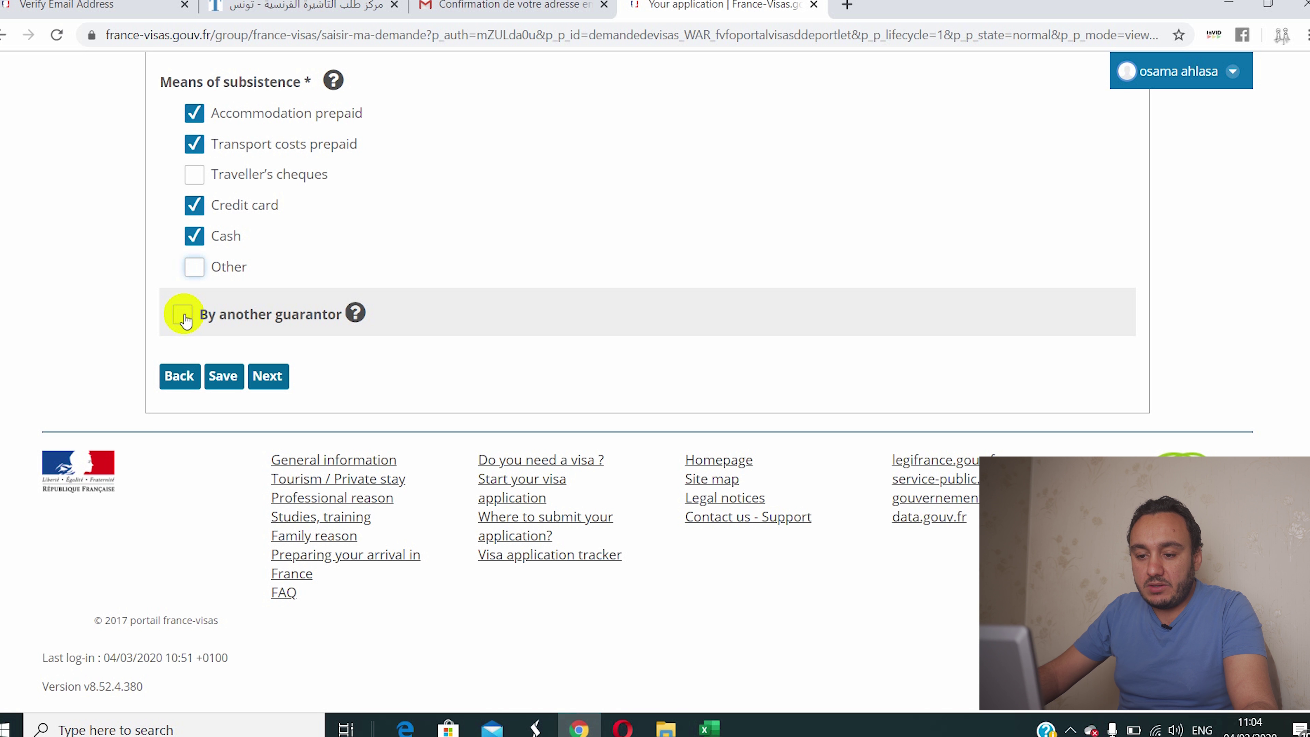
{"action": "left_click", "coordinate": [184, 315]}
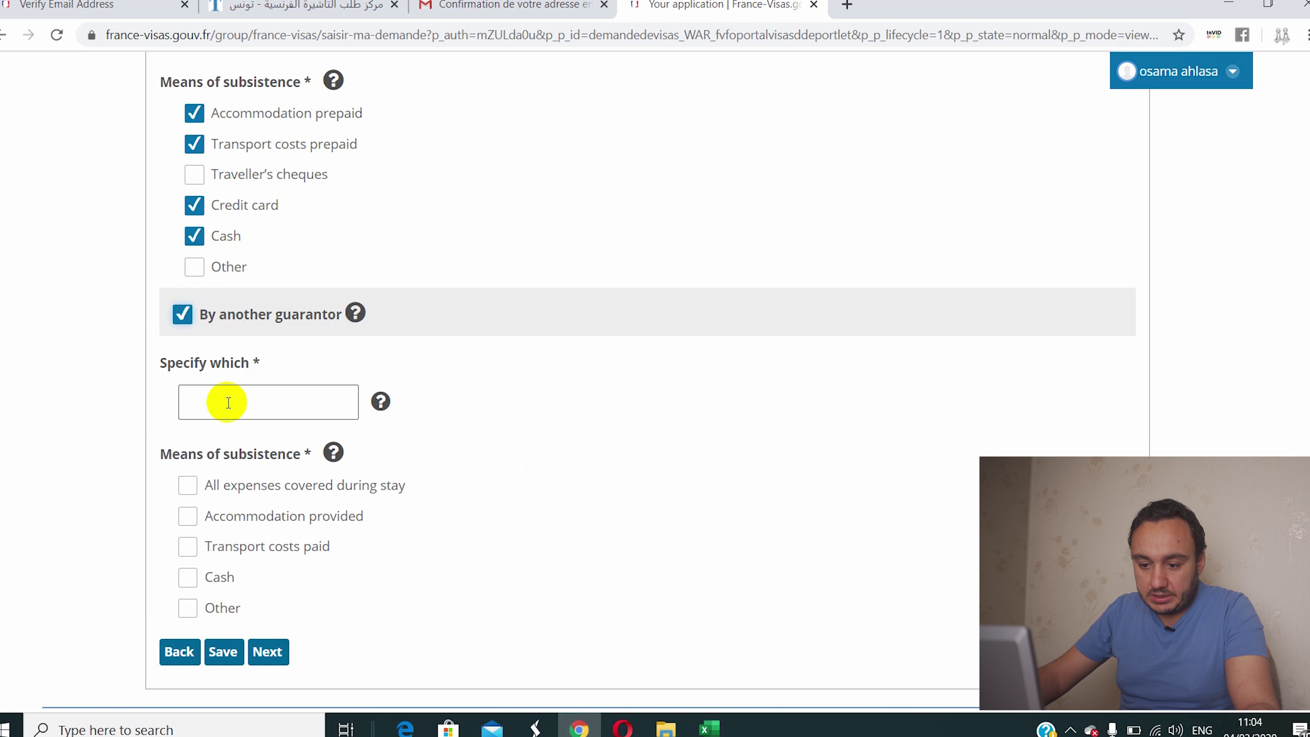
Step: Clear every guarantor funding option and proceed to the Recap page
{"action": "scroll", "coordinate": [229, 403], "scroll_direction": "down", "scroll_amount": 3}
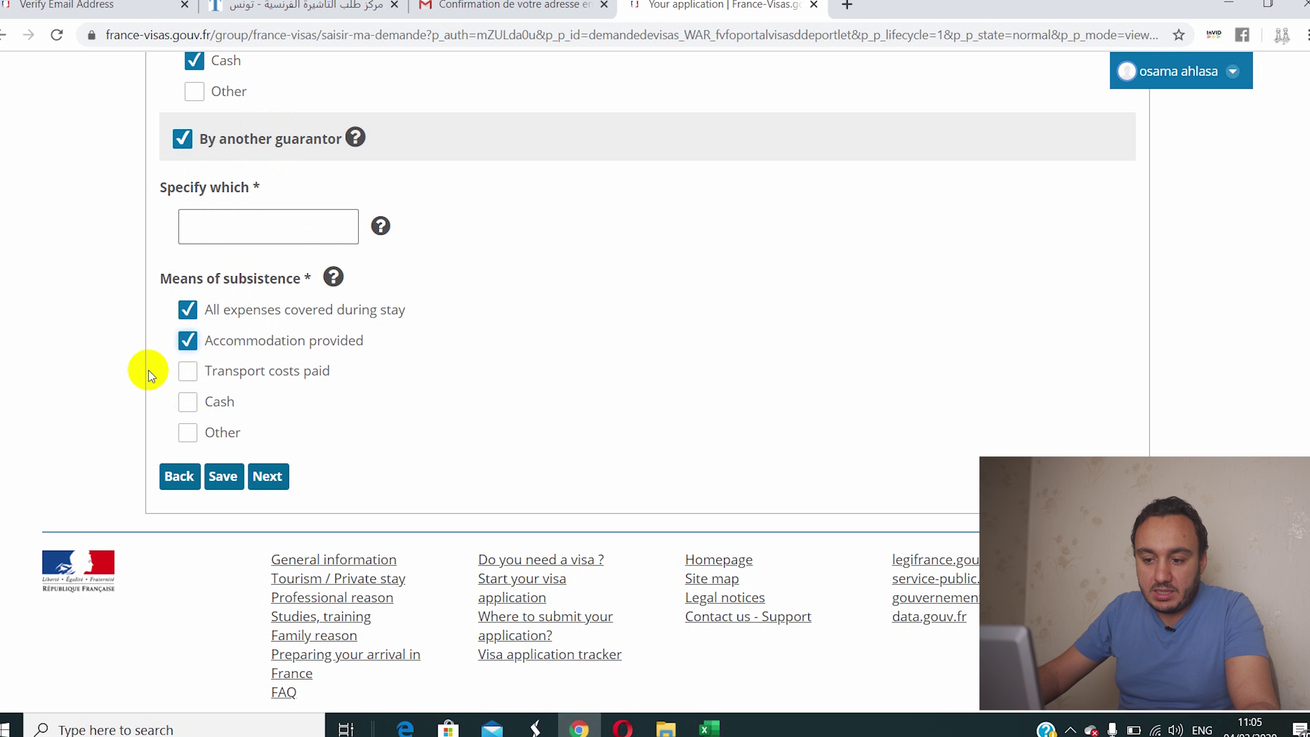
{"action": "left_click", "coordinate": [185, 372]}
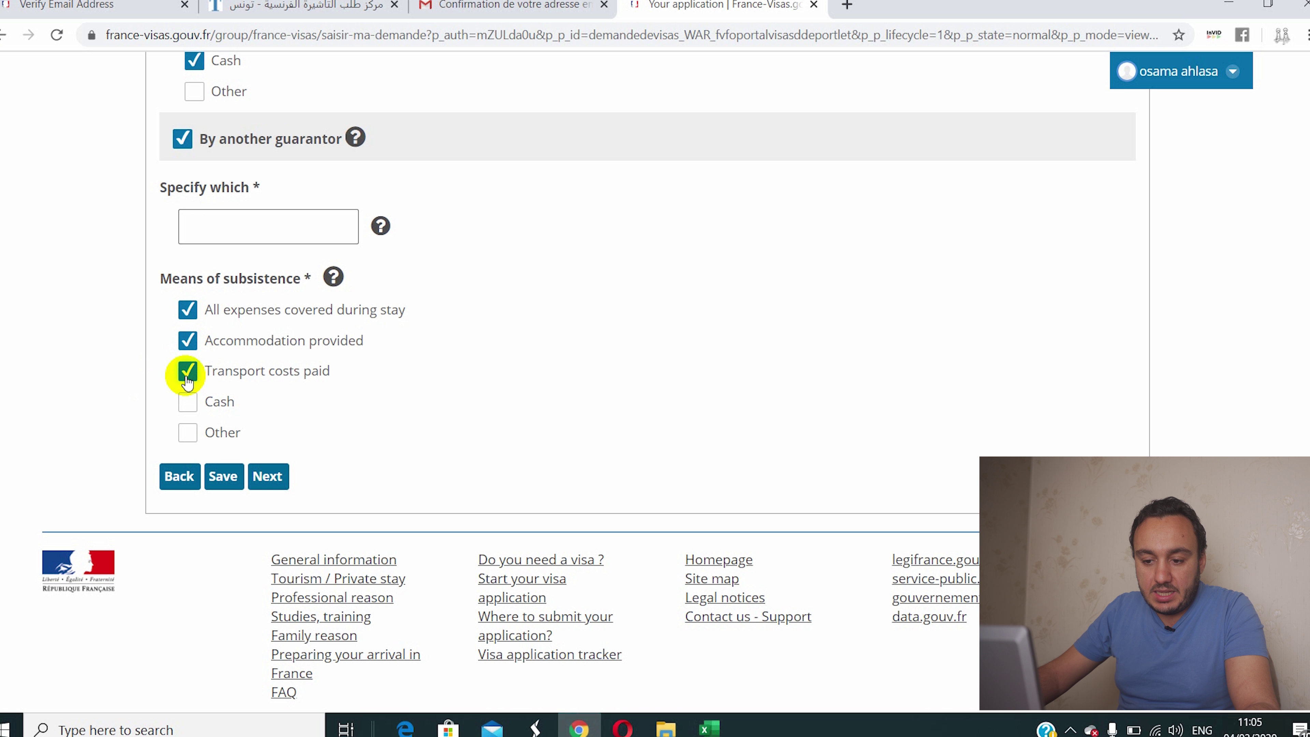
{"action": "left_click", "coordinate": [186, 402]}
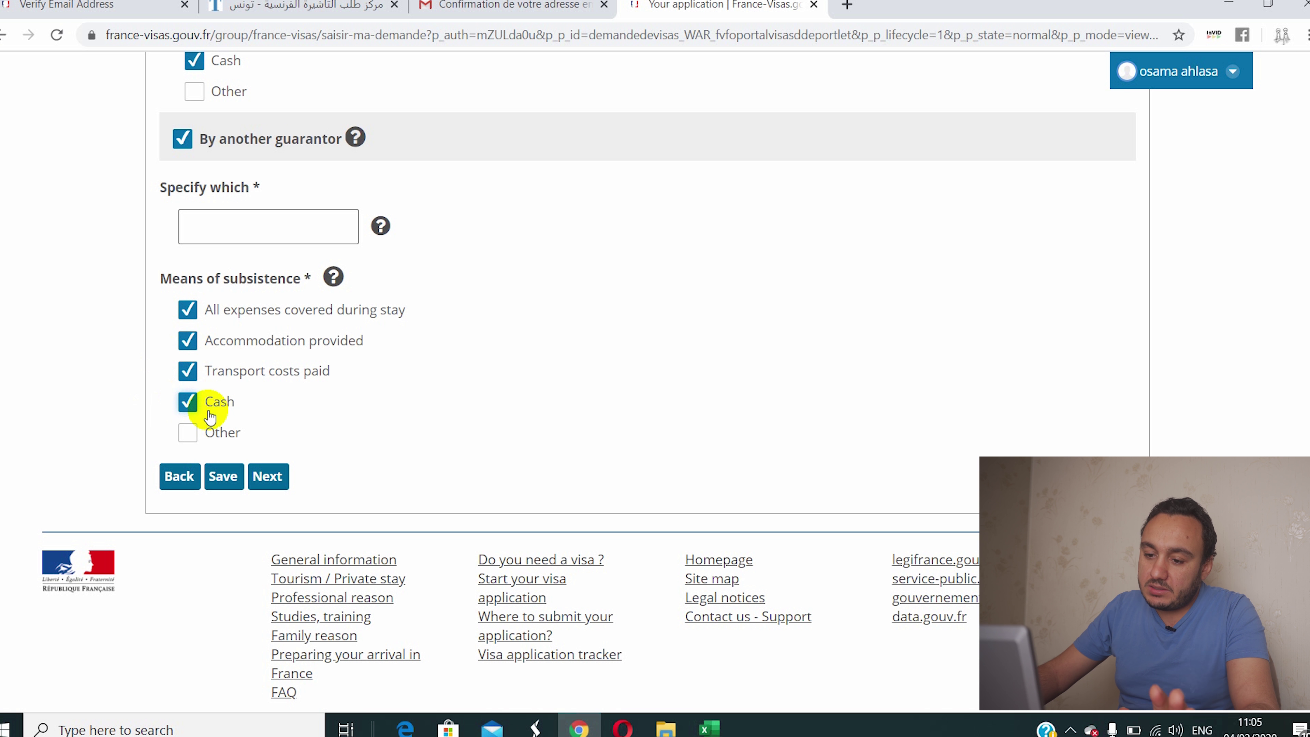
{"action": "left_click", "coordinate": [180, 407]}
{"action": "left_click", "coordinate": [198, 366]}
{"action": "left_click", "coordinate": [200, 311]}
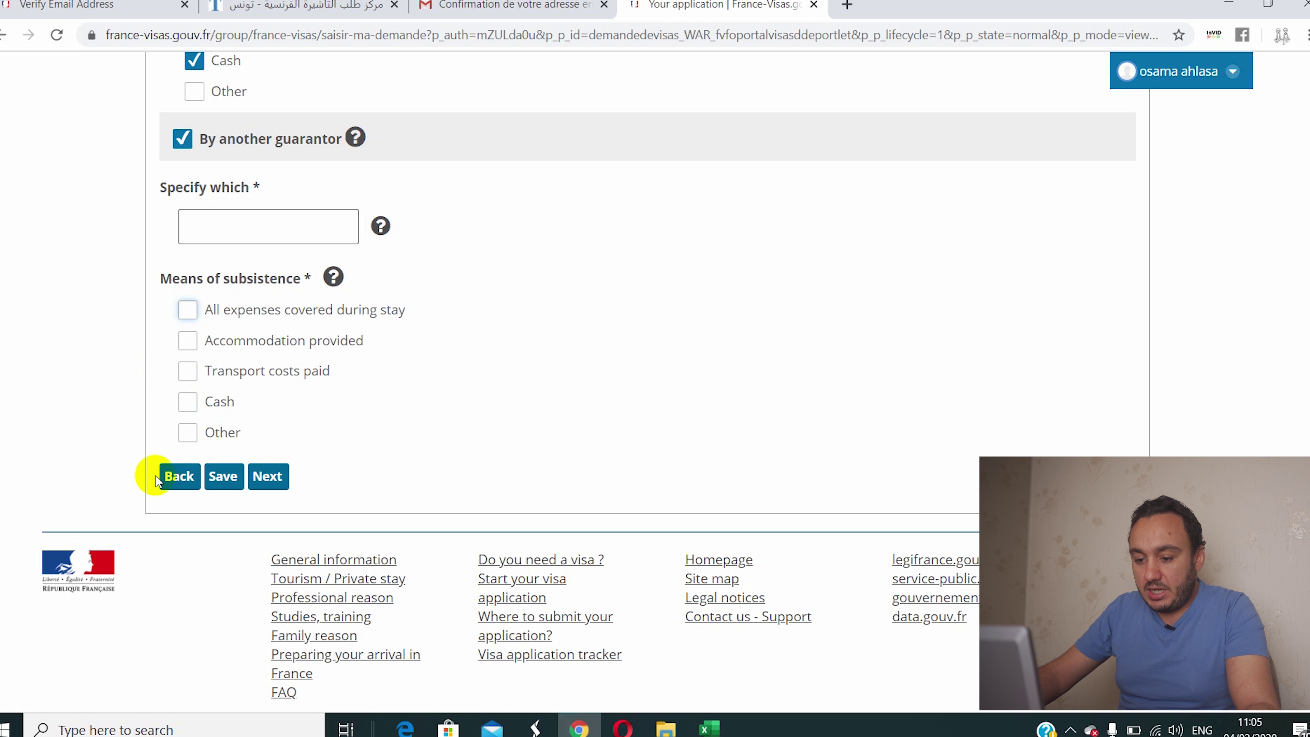
{"action": "left_click", "coordinate": [182, 138]}
{"action": "left_click", "coordinate": [266, 374]}
{"action": "scroll", "coordinate": [250, 351], "scroll_direction": "down", "scroll_amount": 9}
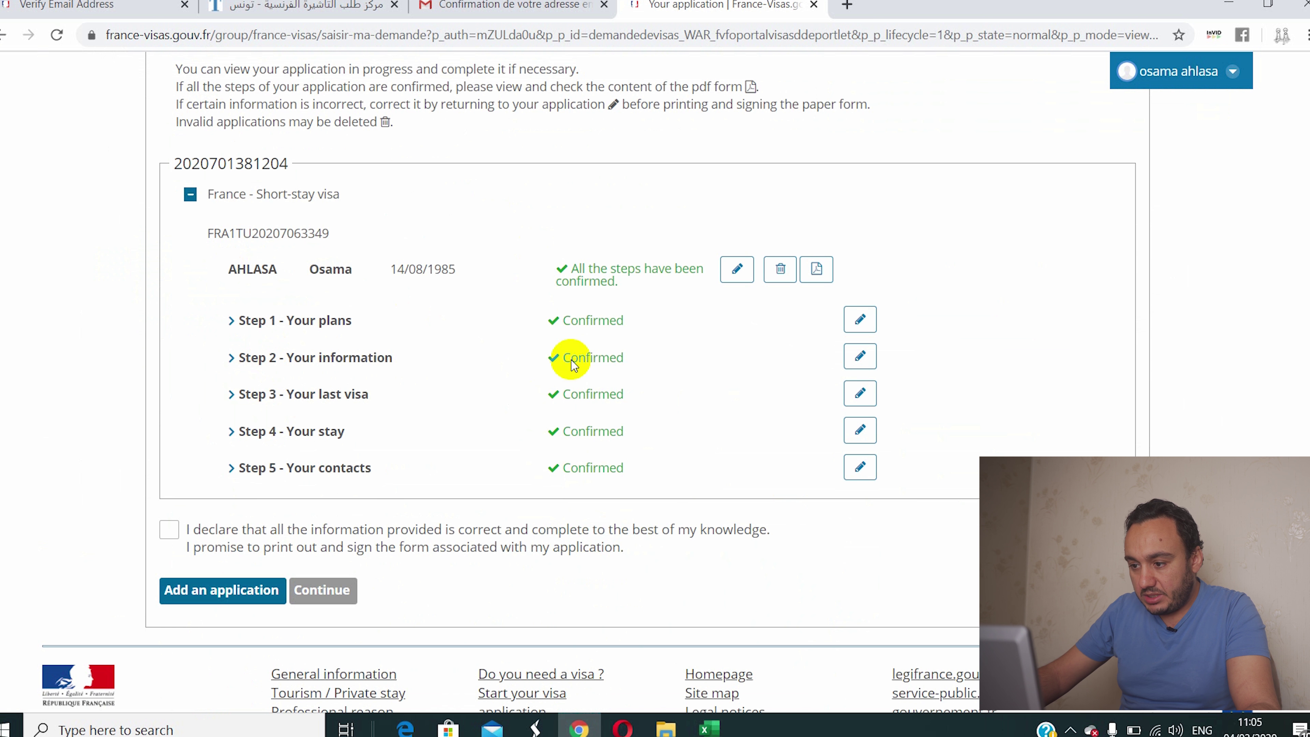
Step: Download the application PDF and open cerfa (14).pdf from the download bar
{"action": "left_click", "coordinate": [820, 272]}
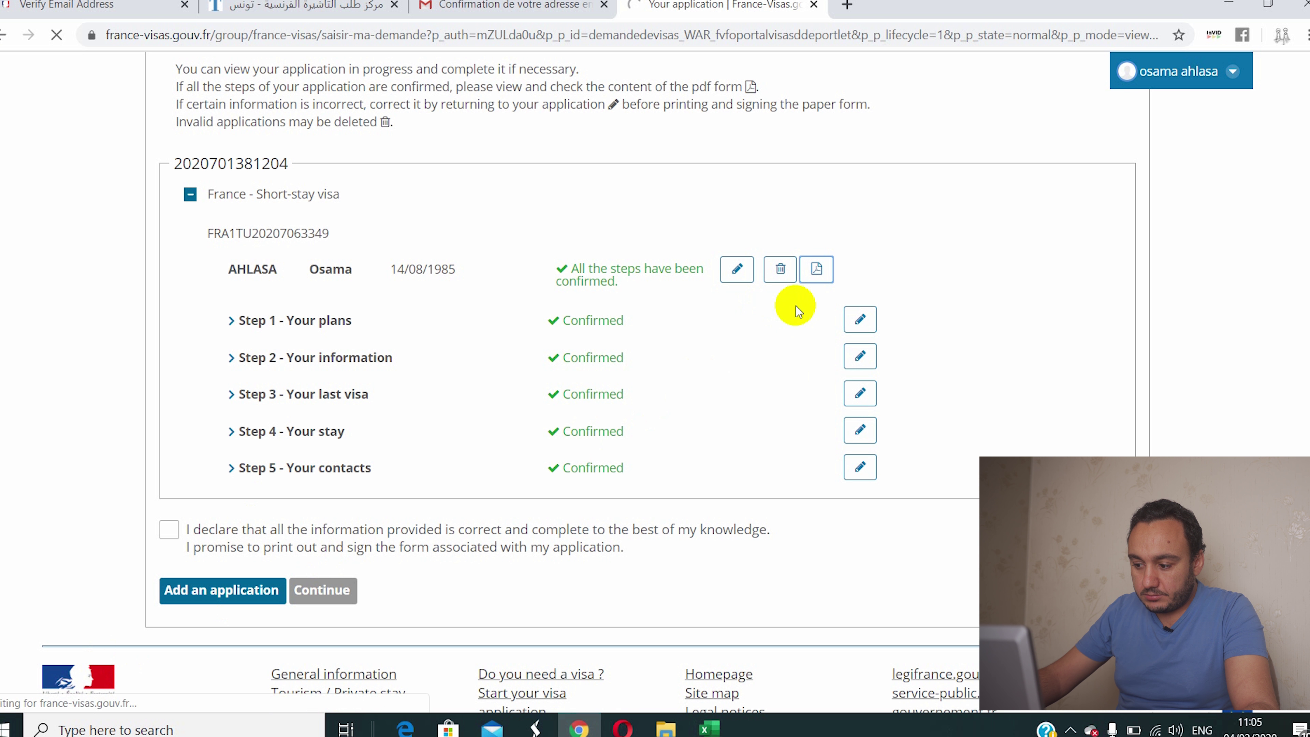
{"action": "left_click", "coordinate": [816, 268]}
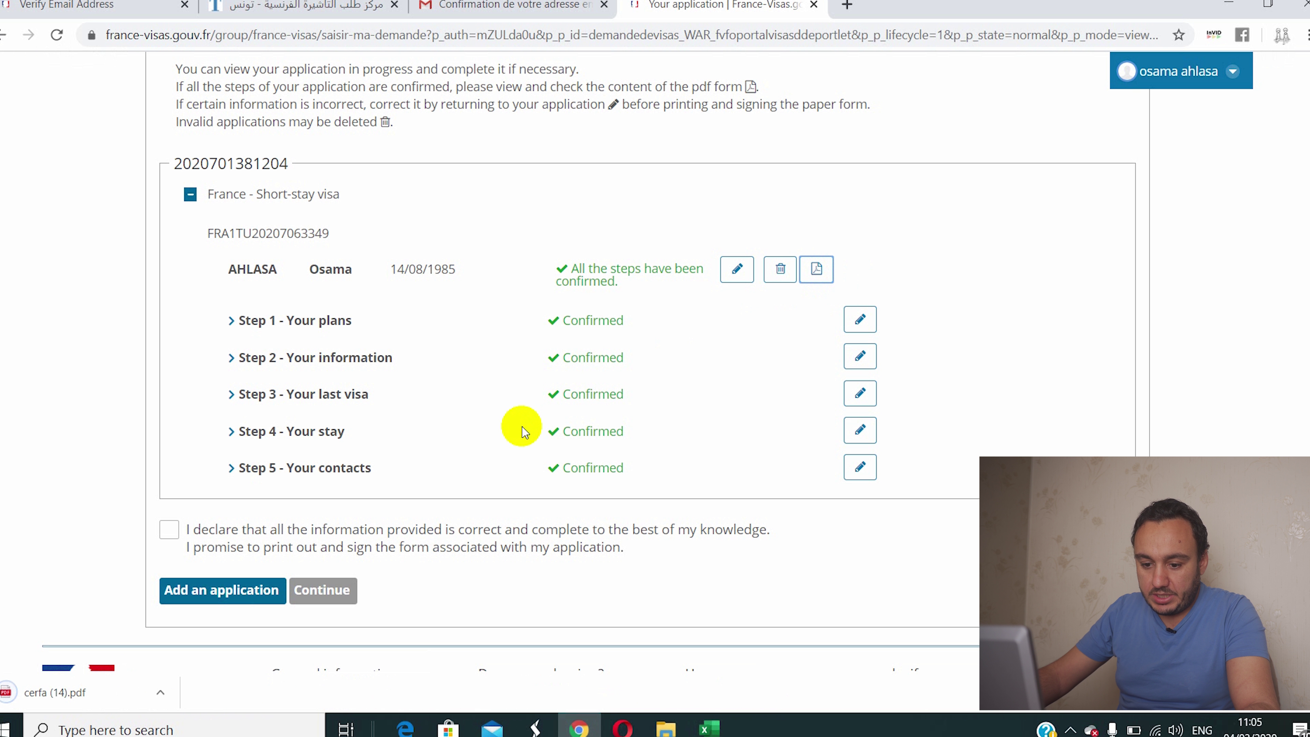
{"action": "left_click", "coordinate": [54, 692]}
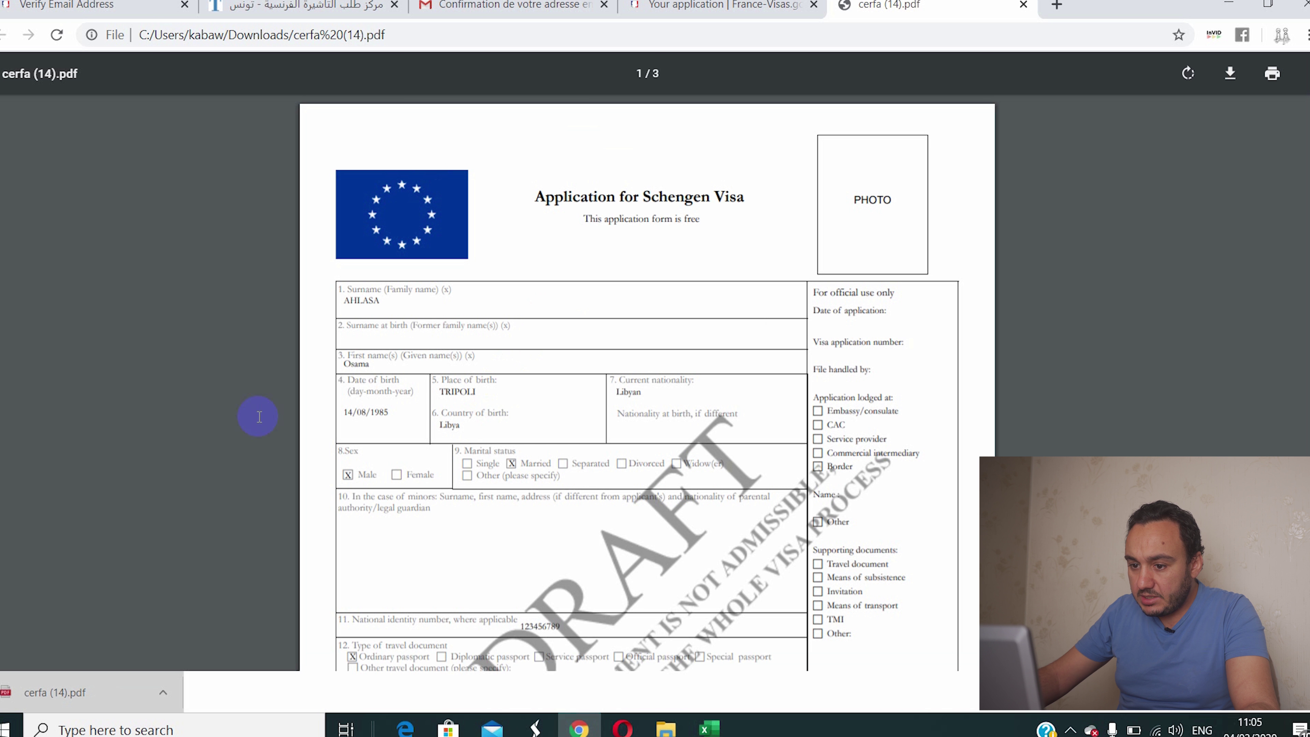
Step: Scroll through all three pages of cerfa (14).pdf, then back toward the top
{"action": "scroll", "coordinate": [497, 316], "scroll_direction": "down", "scroll_amount": 15}
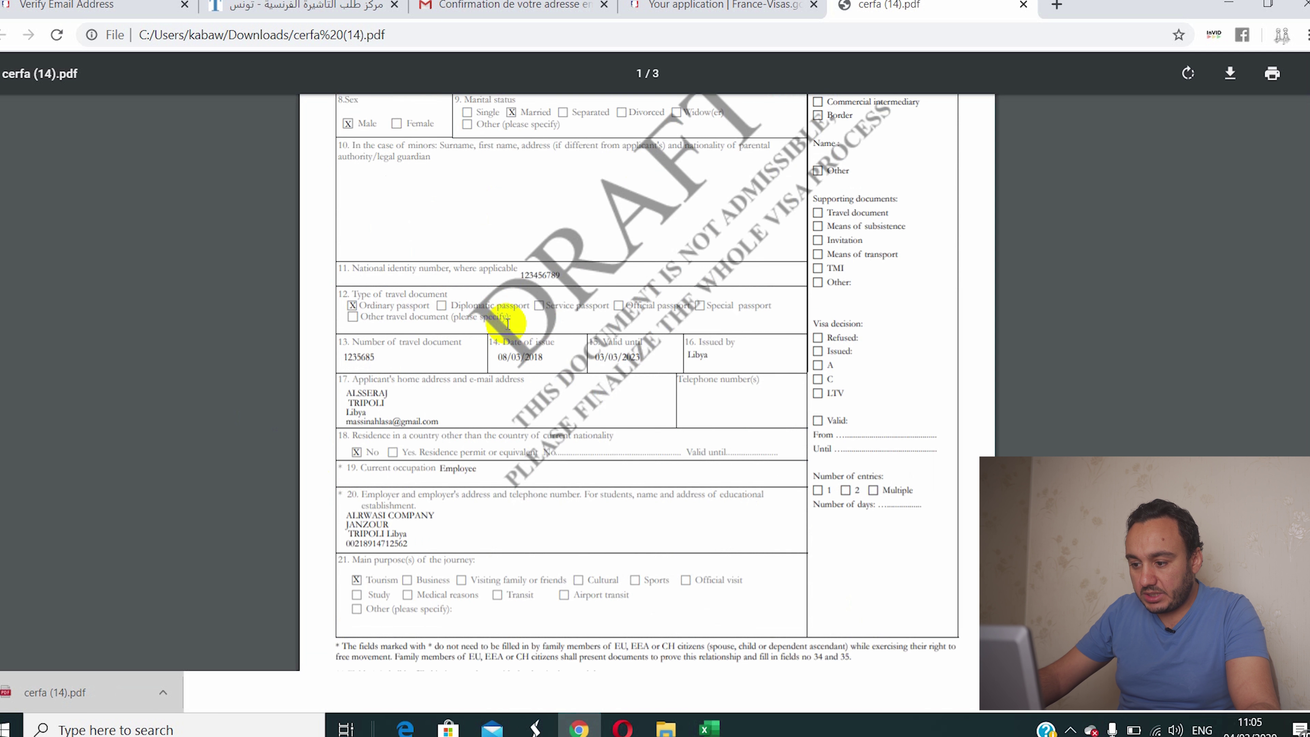
{"action": "scroll", "coordinate": [654, 402], "scroll_direction": "down", "scroll_amount": 5}
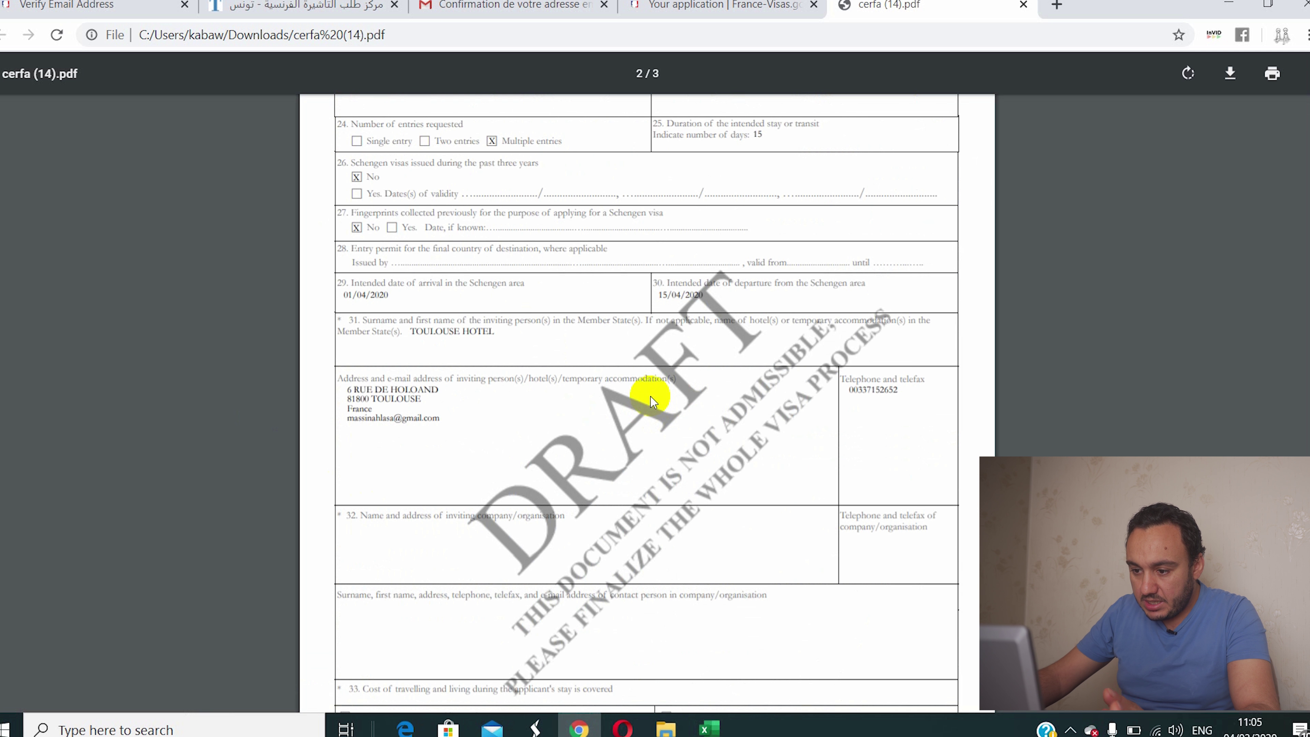
{"action": "scroll", "coordinate": [651, 396], "scroll_direction": "down", "scroll_amount": 5}
{"action": "scroll", "coordinate": [651, 396], "scroll_direction": "down", "scroll_amount": 5}
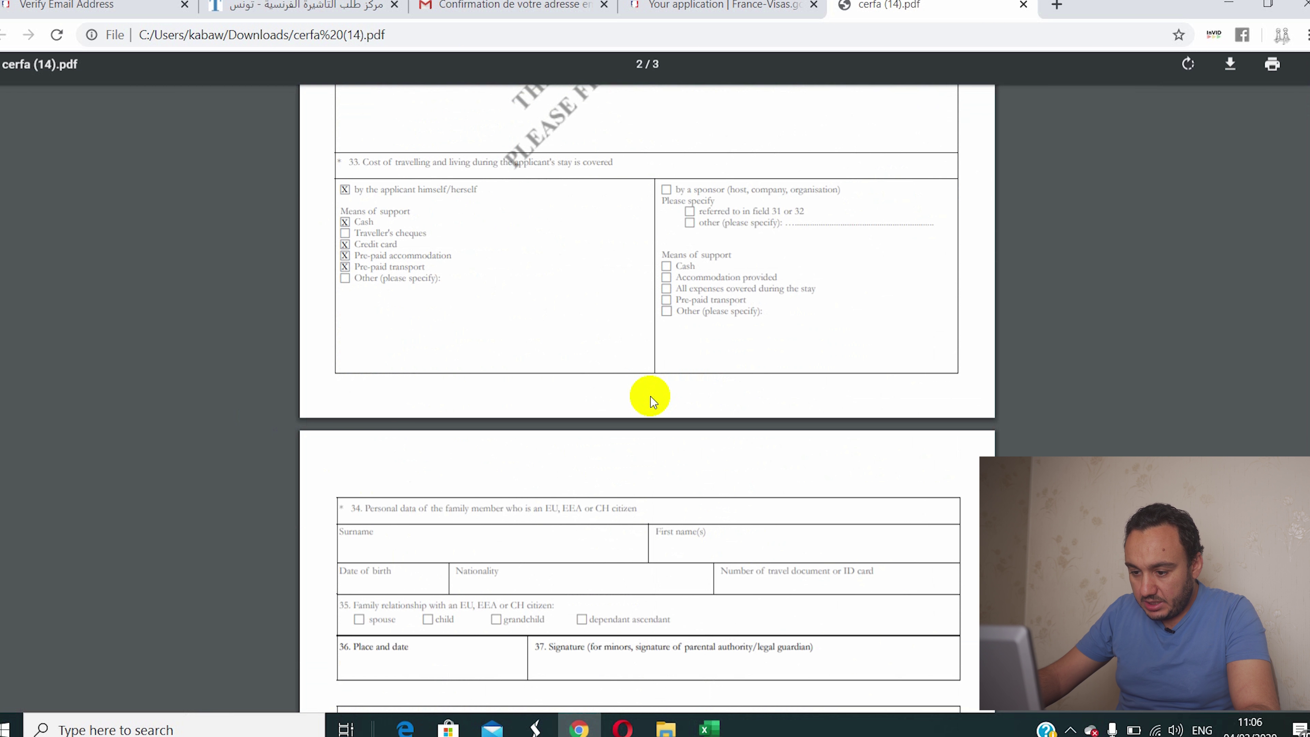
{"action": "scroll", "coordinate": [651, 396], "scroll_direction": "down", "scroll_amount": 7}
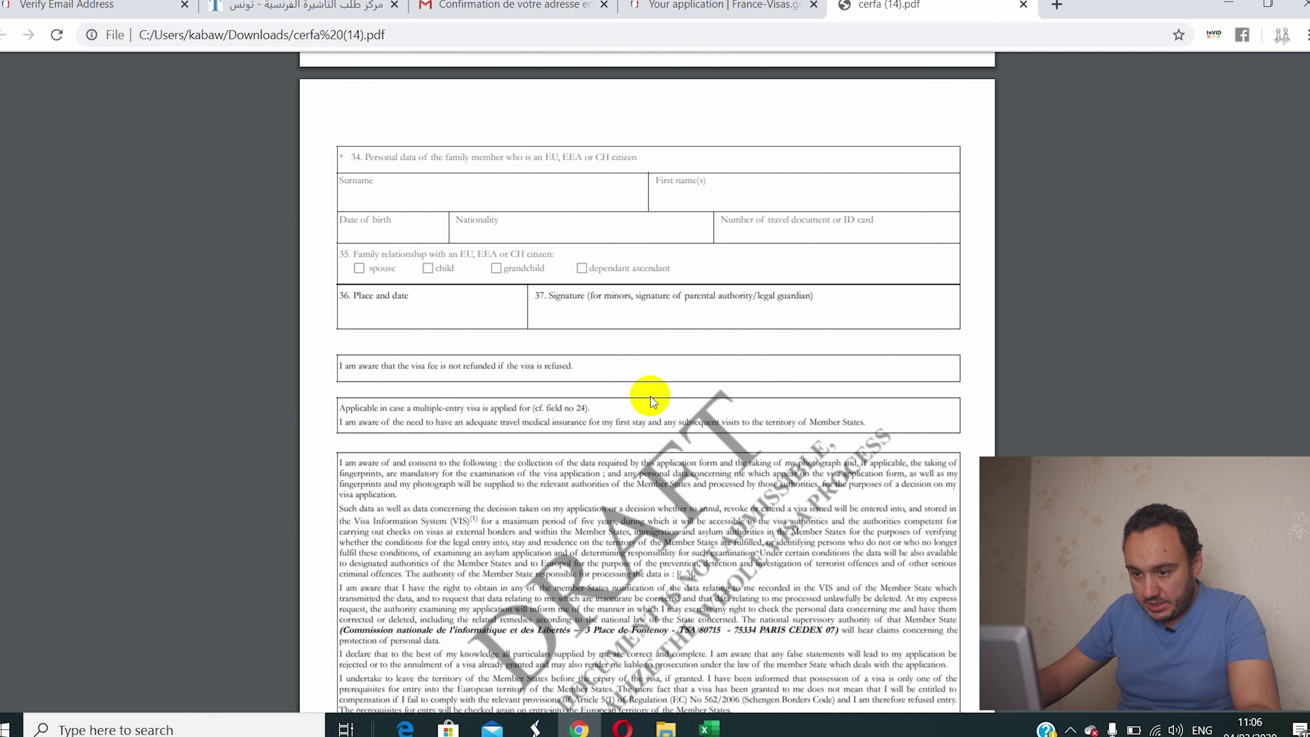
{"action": "scroll", "coordinate": [650, 396], "scroll_direction": "down", "scroll_amount": 5}
{"action": "scroll", "coordinate": [651, 397], "scroll_direction": "up", "scroll_amount": 20}
{"action": "scroll", "coordinate": [652, 396], "scroll_direction": "up", "scroll_amount": 15}
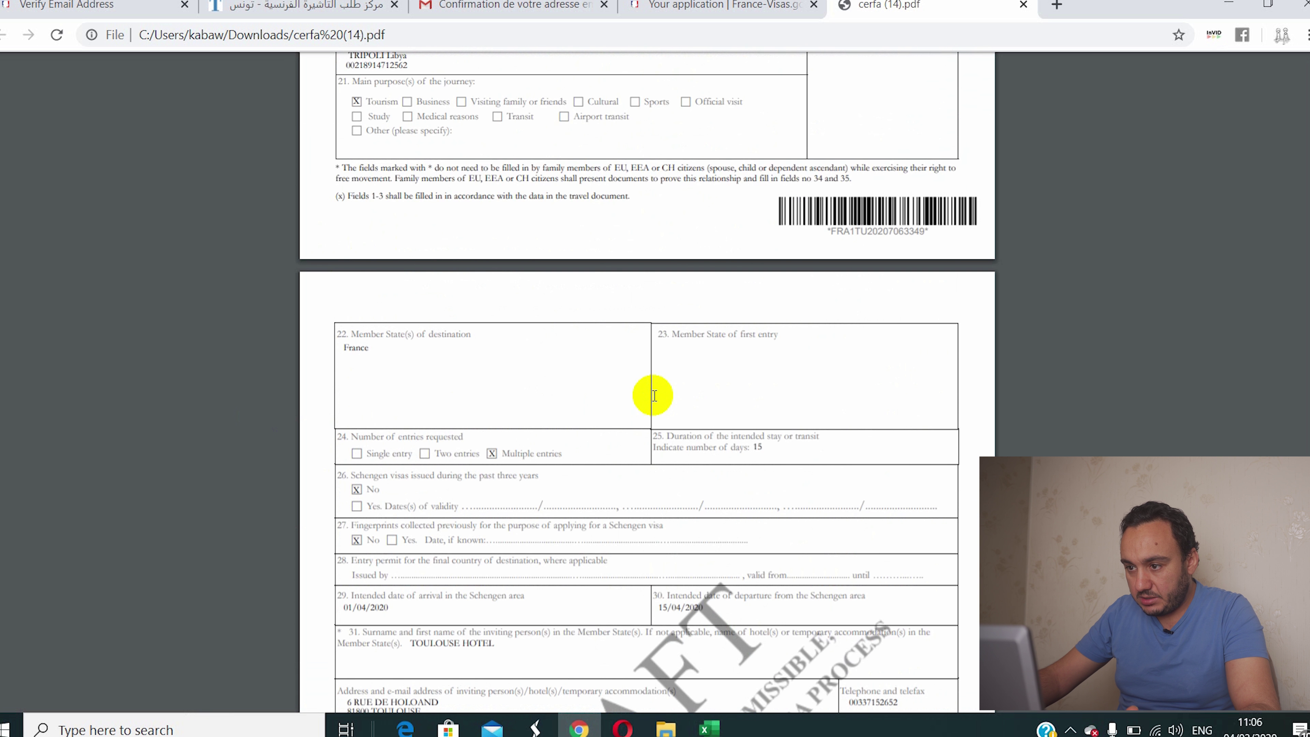
Step: Back in France-Visas, tick the accuracy declaration, continue past the summary, and confirm Yes to validate
{"action": "left_click", "coordinate": [757, 6]}
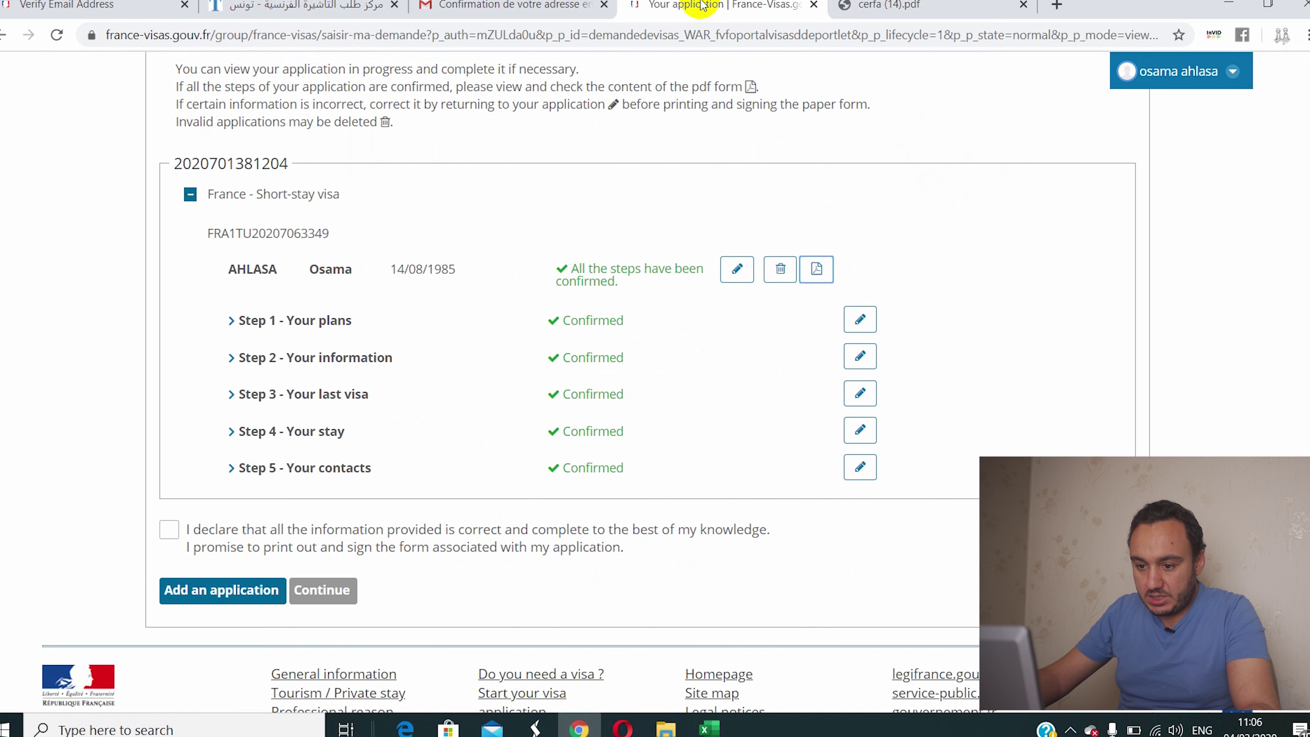
{"action": "left_click", "coordinate": [173, 528]}
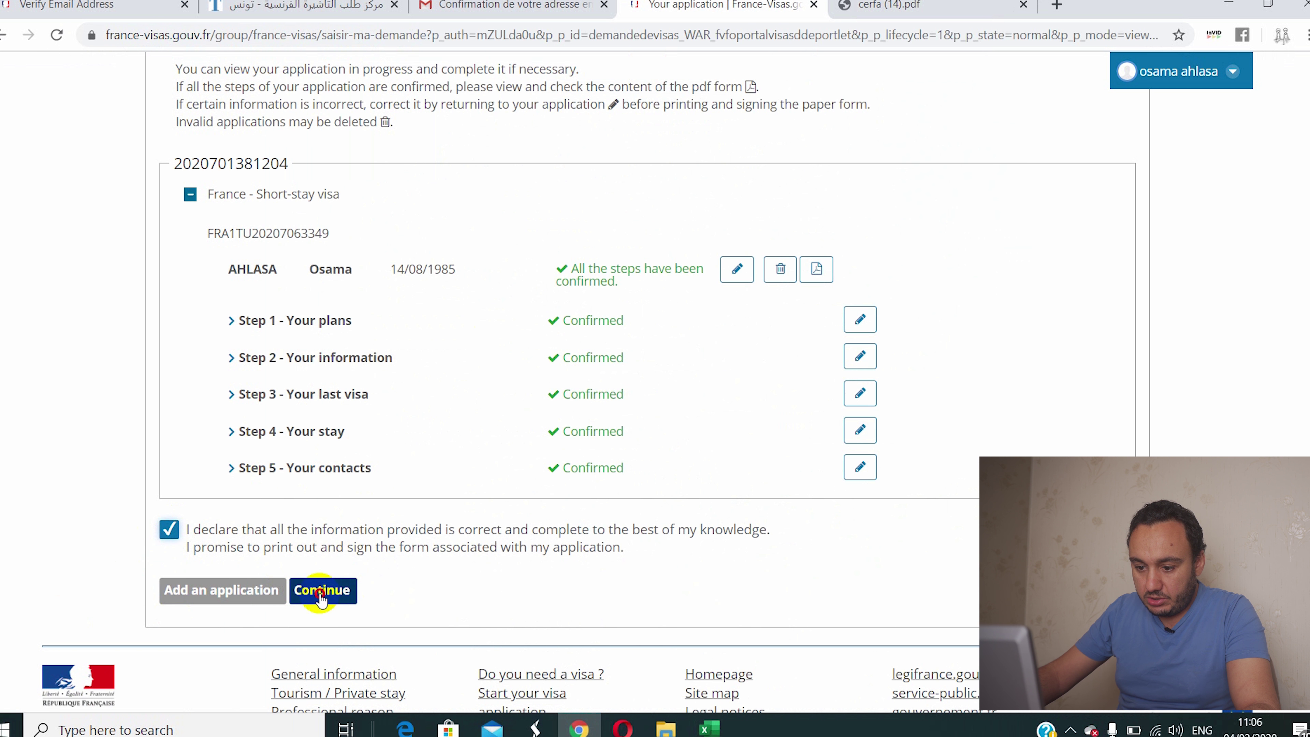
{"action": "left_click", "coordinate": [333, 602]}
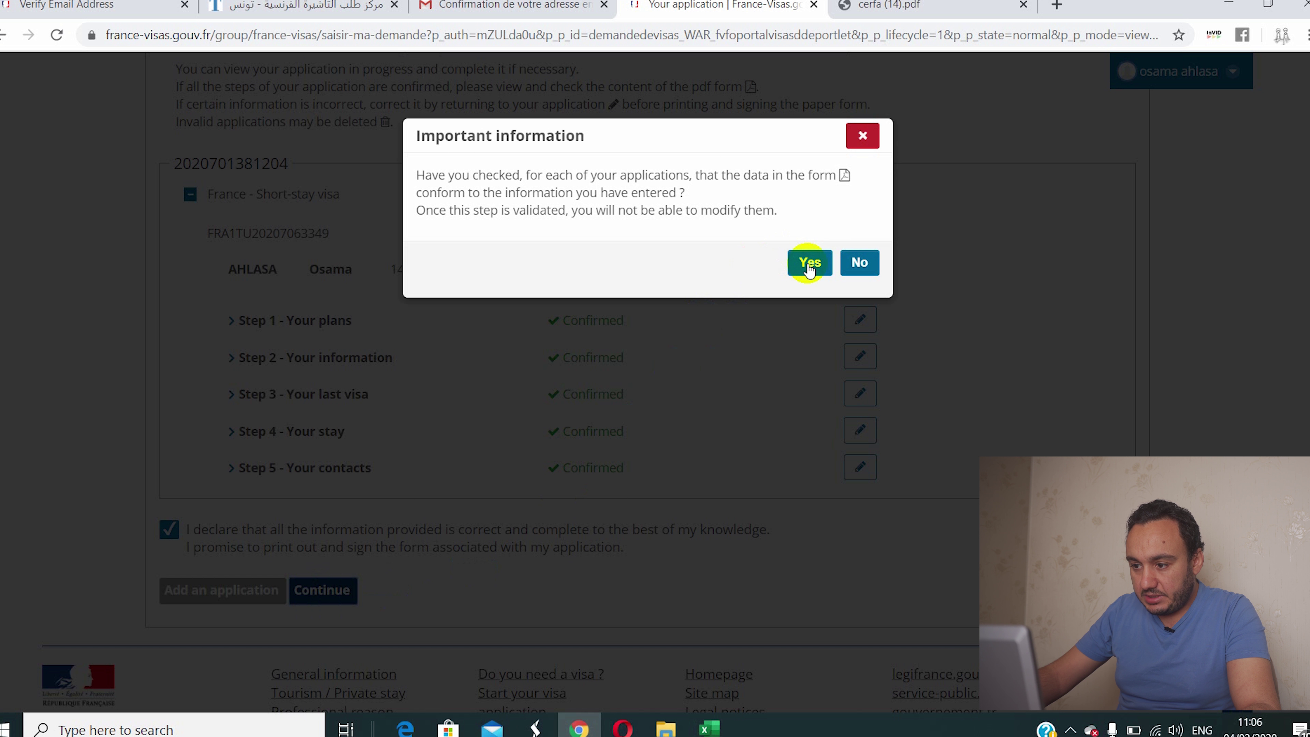
{"action": "left_click", "coordinate": [808, 263]}
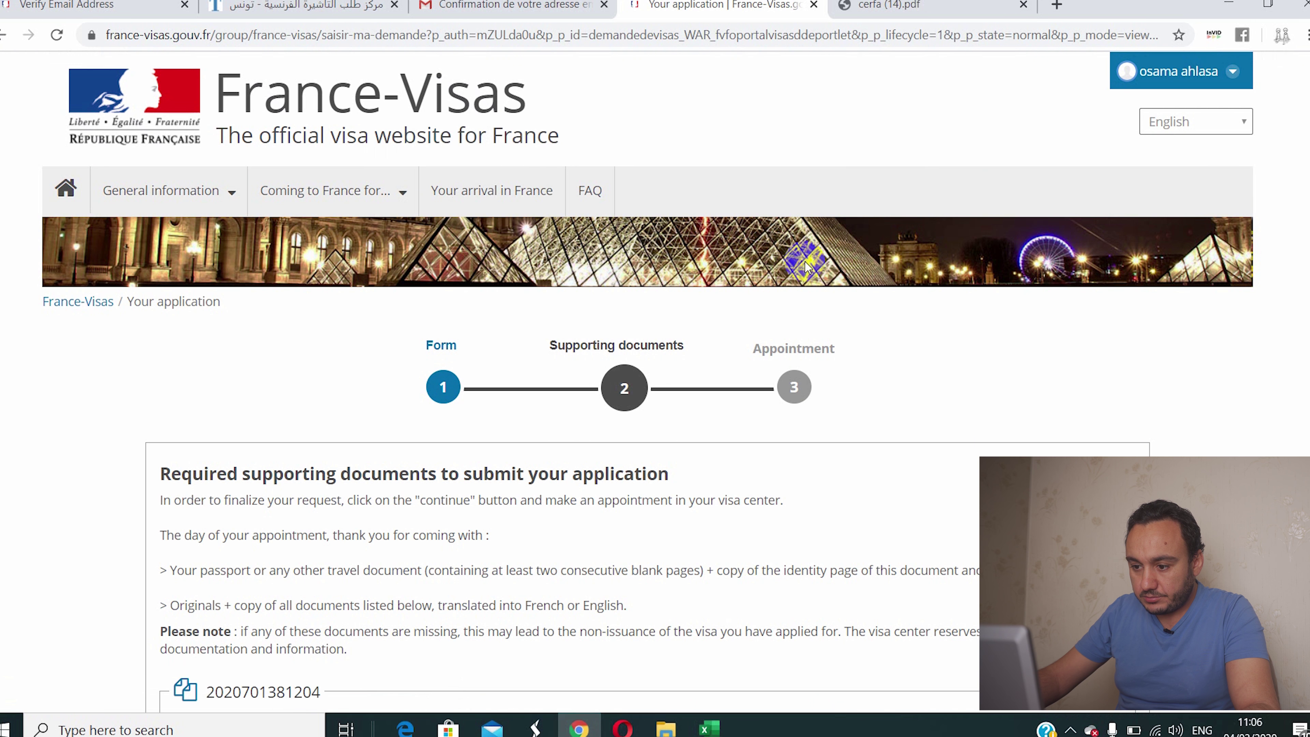
Step: Highlight the 80 € application fee and its 248 Tunisian dinar equivalent
{"action": "scroll", "coordinate": [805, 262], "scroll_direction": "down", "scroll_amount": 10}
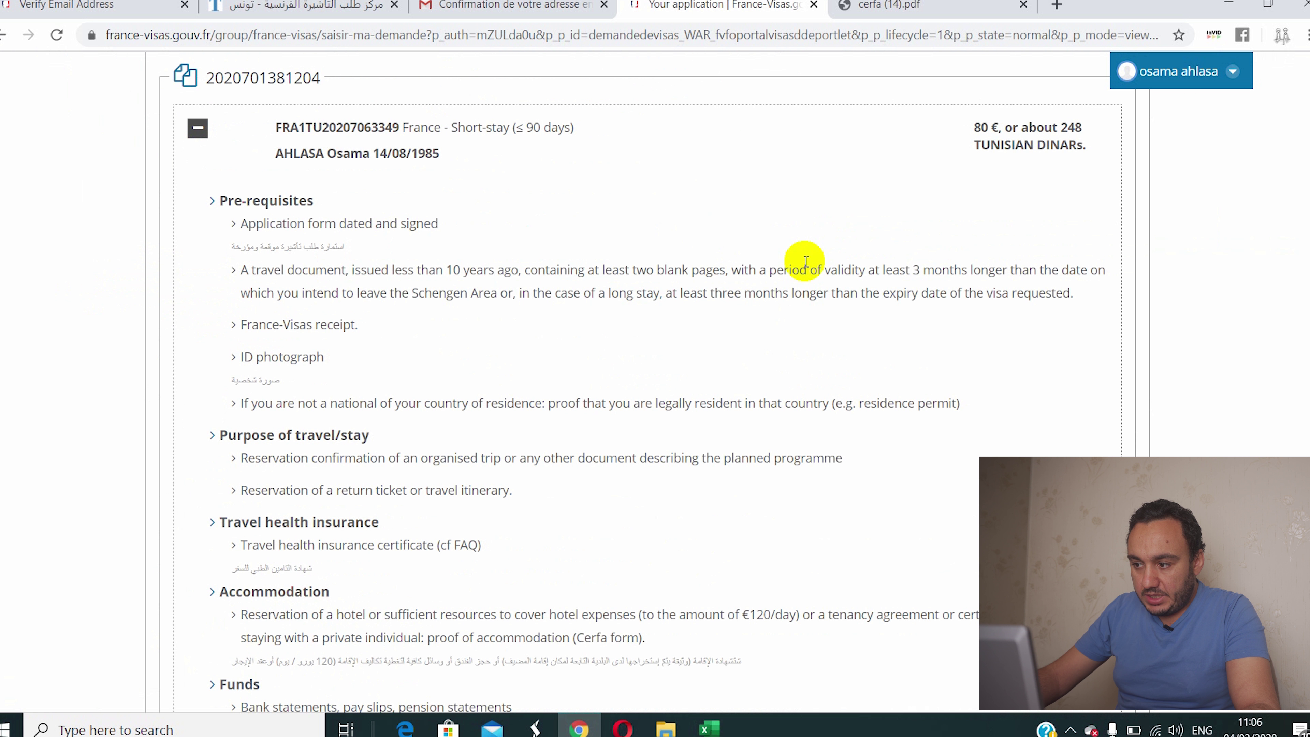
{"action": "left_click_drag", "start_coordinate": [972, 128], "coordinate": [987, 131]}
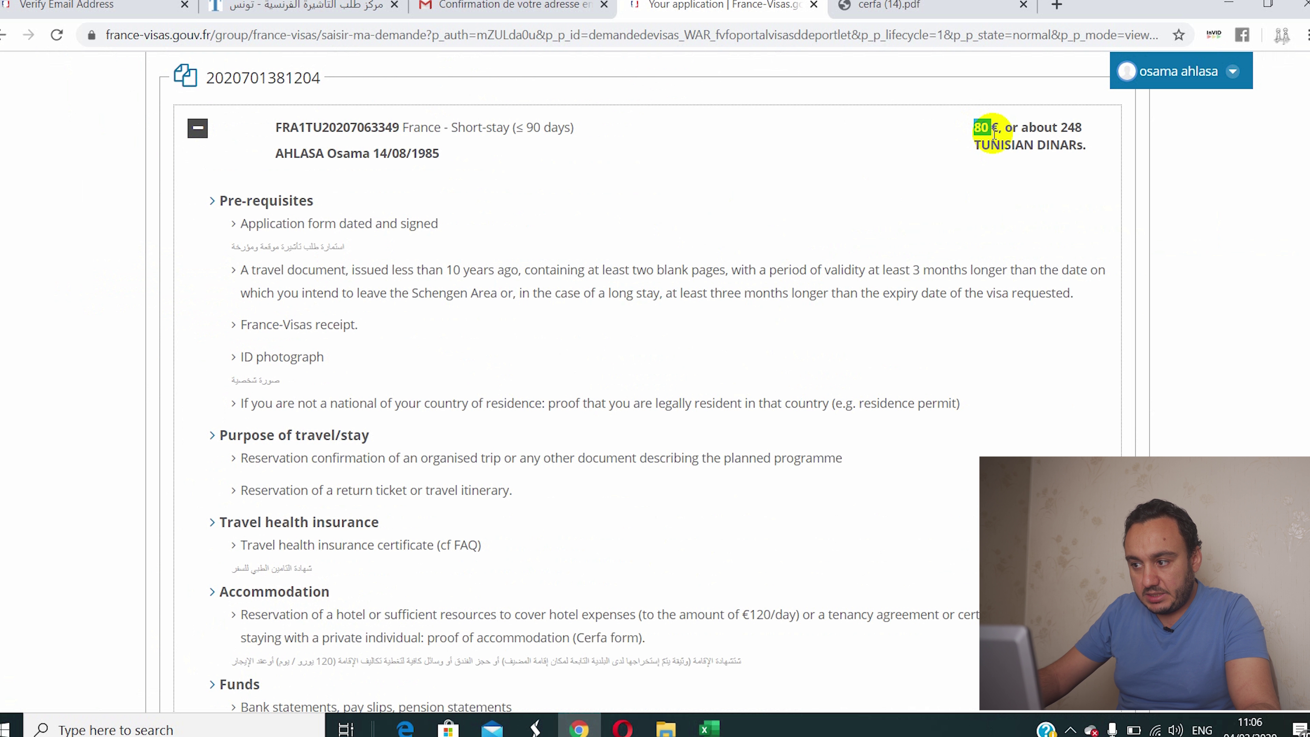
{"action": "left_click_drag", "start_coordinate": [1061, 129], "coordinate": [1084, 127]}
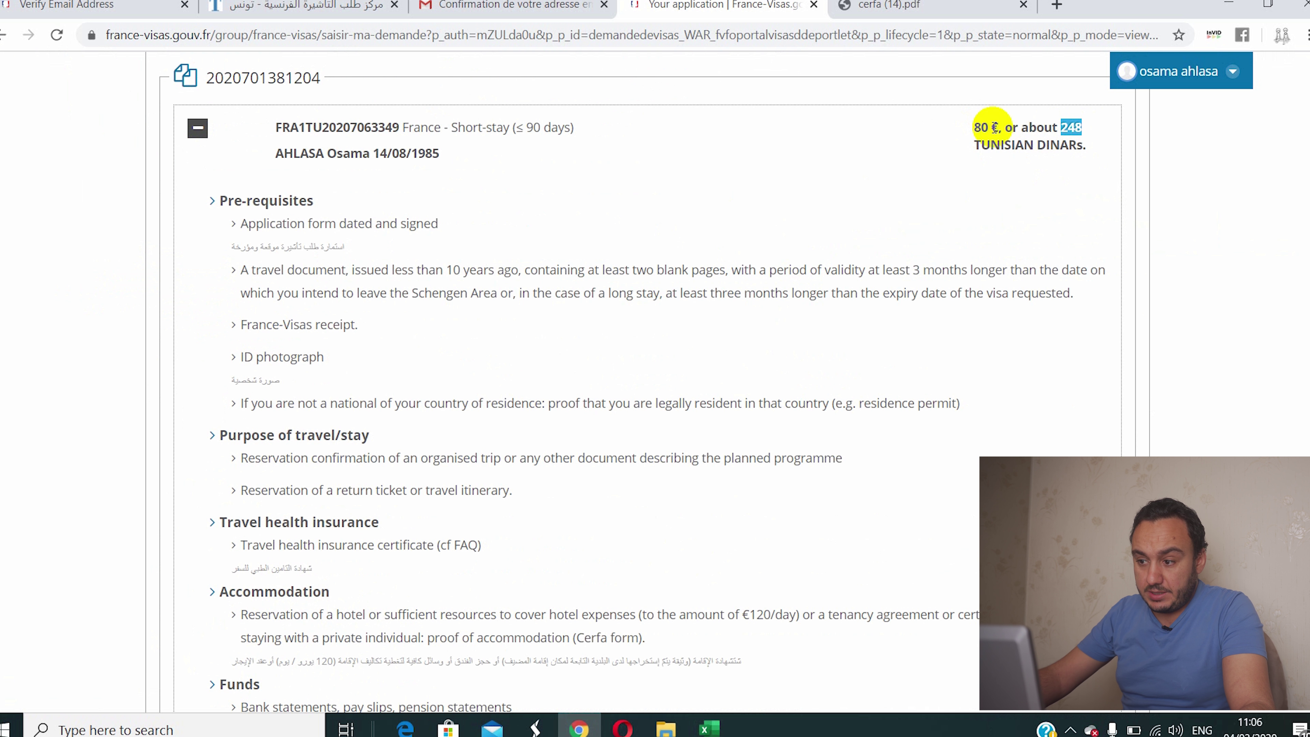
{"action": "scroll", "coordinate": [903, 274], "scroll_direction": "down", "scroll_amount": 5}
{"action": "scroll", "coordinate": [902, 272], "scroll_direction": "up", "scroll_amount": 6}
{"action": "scroll", "coordinate": [825, 258], "scroll_direction": "down", "scroll_amount": 3}
{"action": "scroll", "coordinate": [740, 246], "scroll_direction": "up", "scroll_amount": 5}
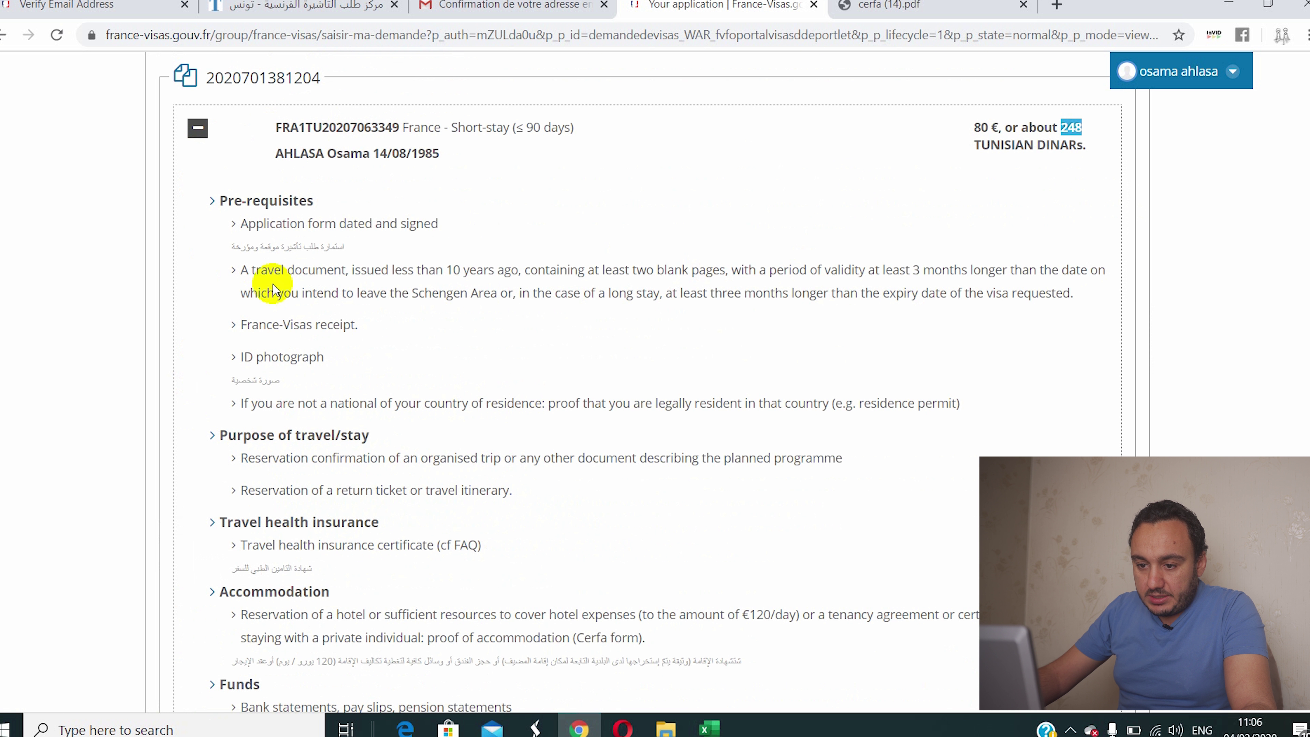
{"action": "scroll", "coordinate": [285, 441], "scroll_direction": "down", "scroll_amount": 1}
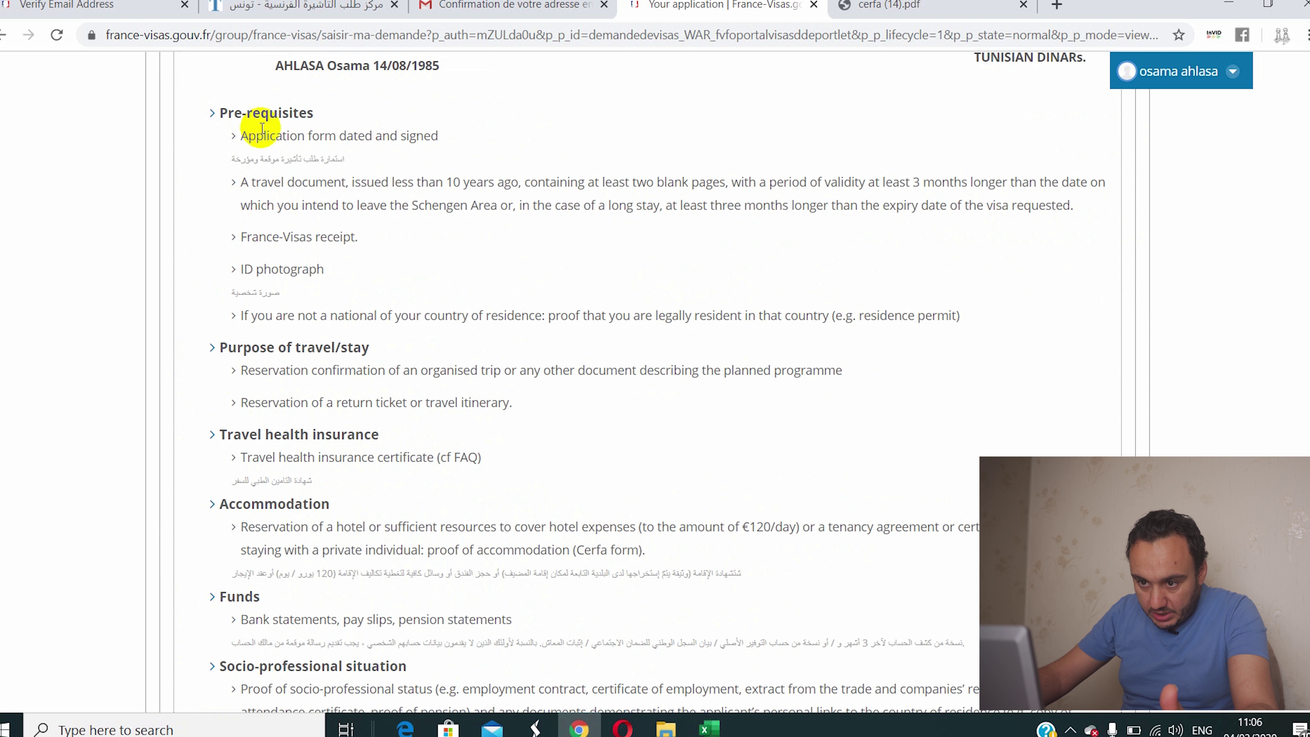
Step: Highlight the signed application form, France-Visas receipt and ID photograph requirements
{"action": "left_click_drag", "start_coordinate": [233, 138], "coordinate": [448, 137]}
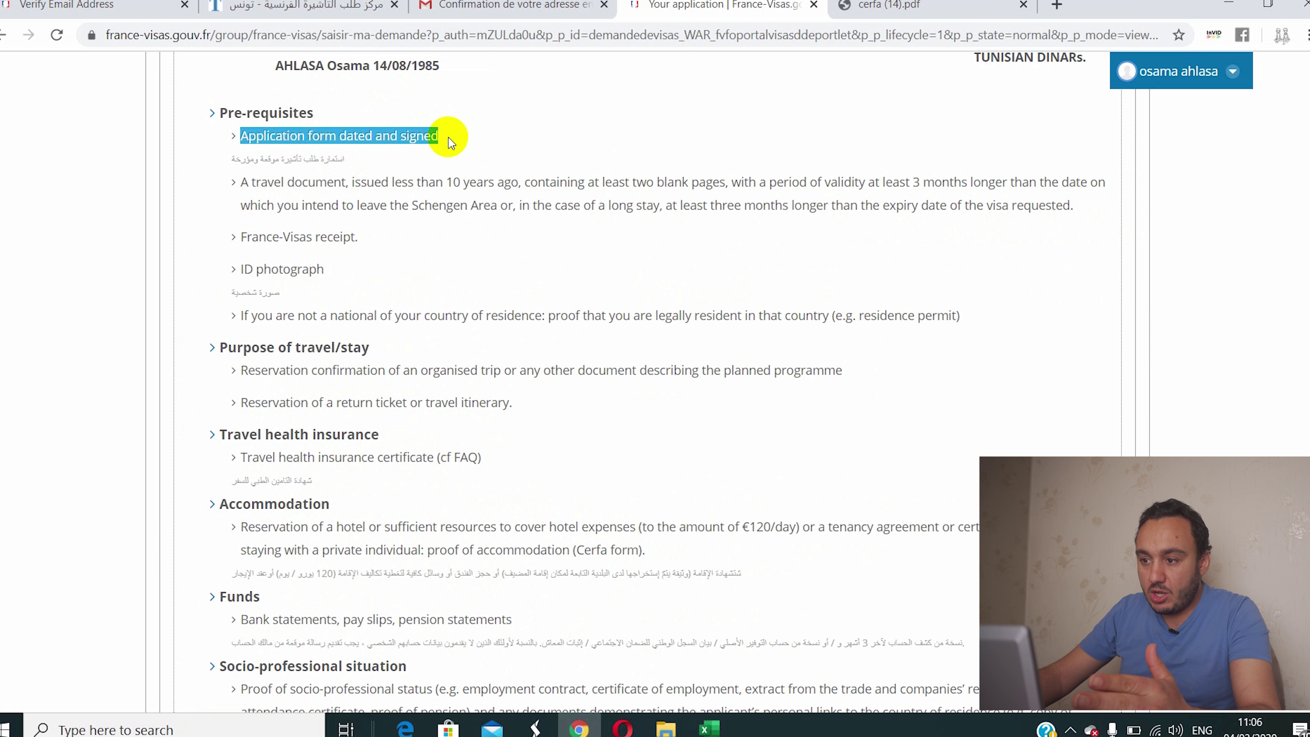
{"action": "left_click", "coordinate": [243, 188]}
{"action": "left_click_drag", "start_coordinate": [243, 239], "coordinate": [332, 237]}
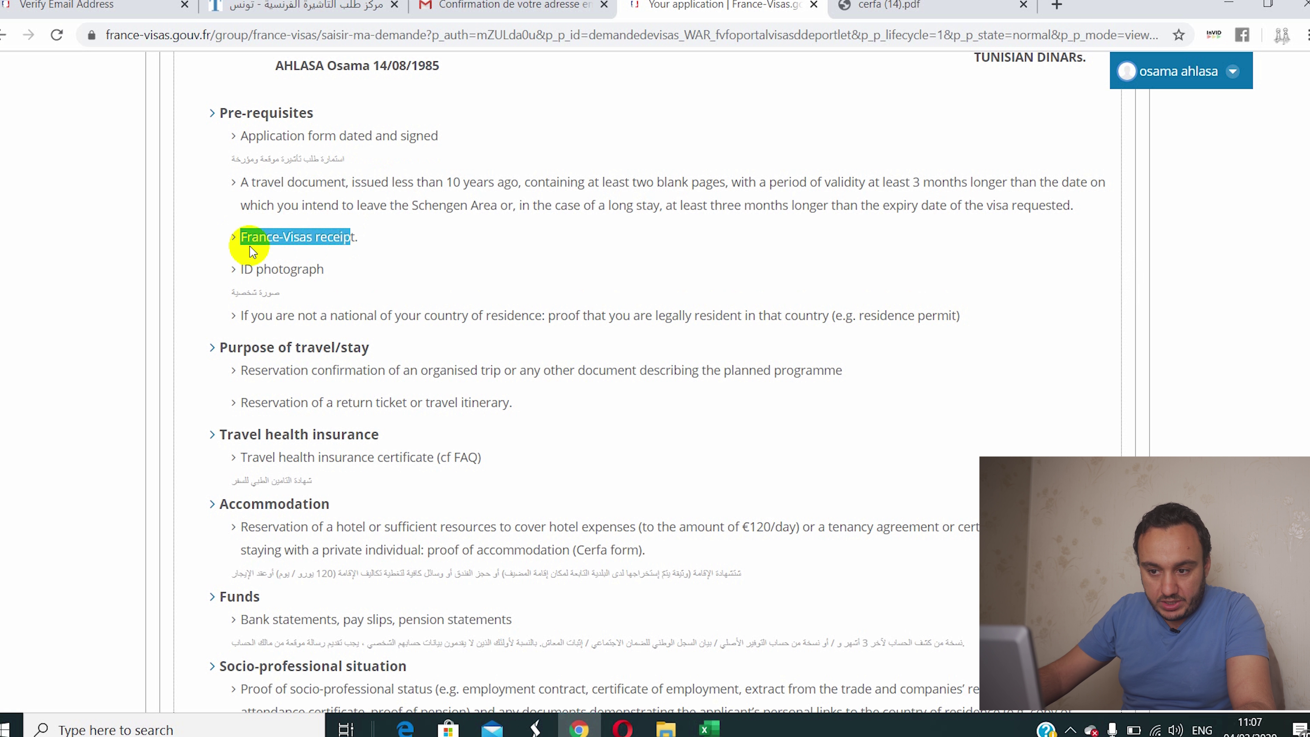
{"action": "left_click", "coordinate": [285, 248]}
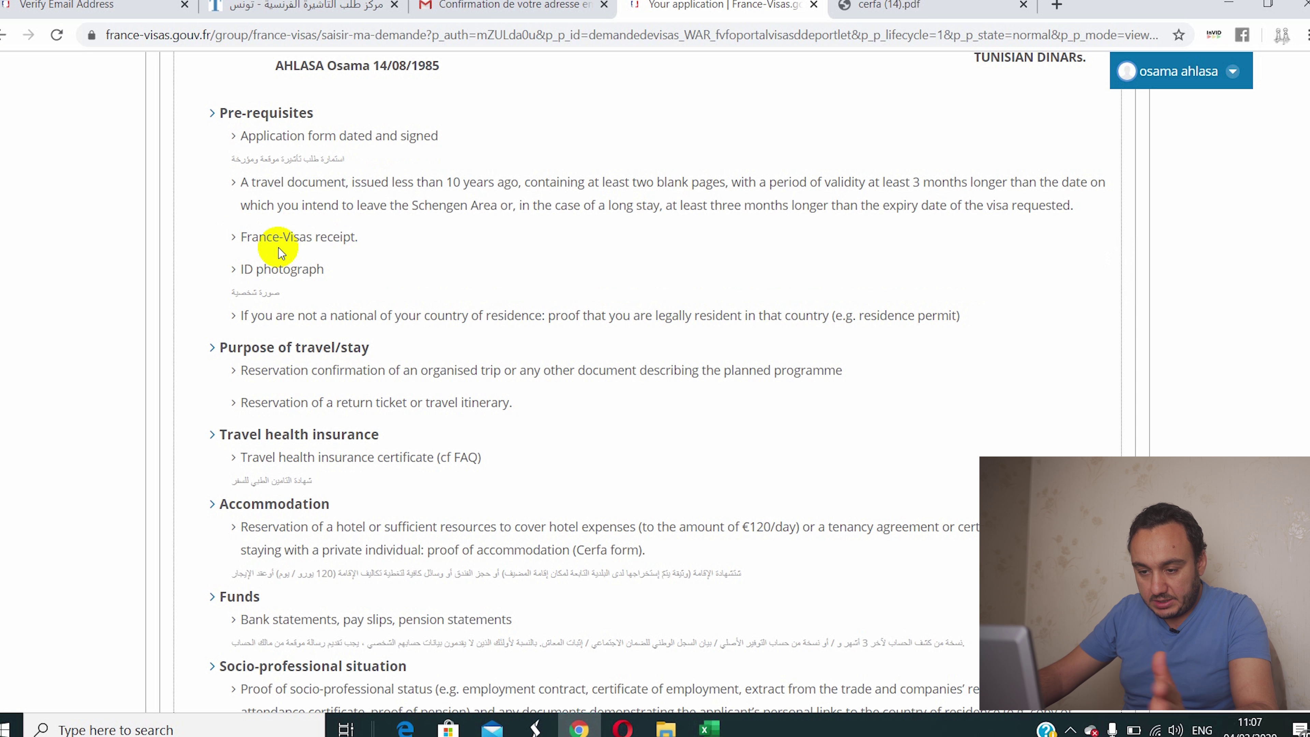
{"action": "left_click_drag", "start_coordinate": [239, 270], "coordinate": [341, 253]}
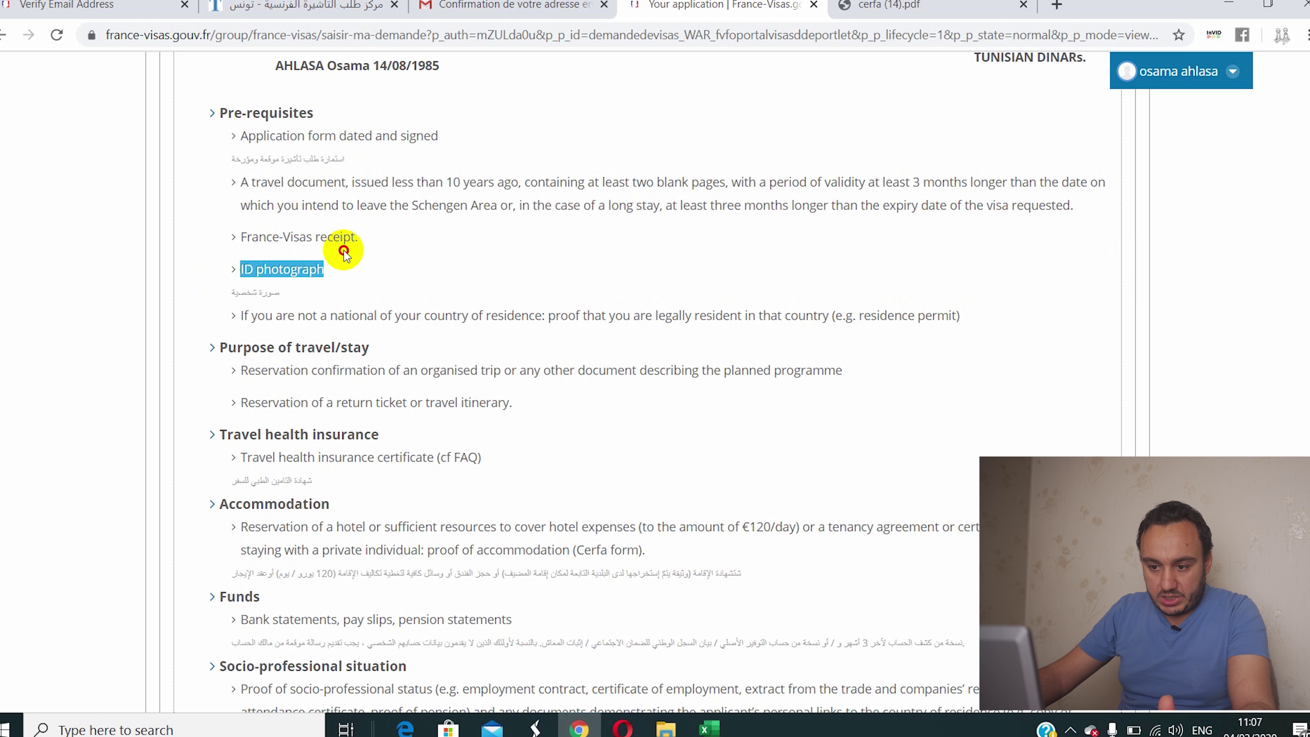
{"action": "scroll", "coordinate": [333, 346], "scroll_direction": "down", "scroll_amount": 2}
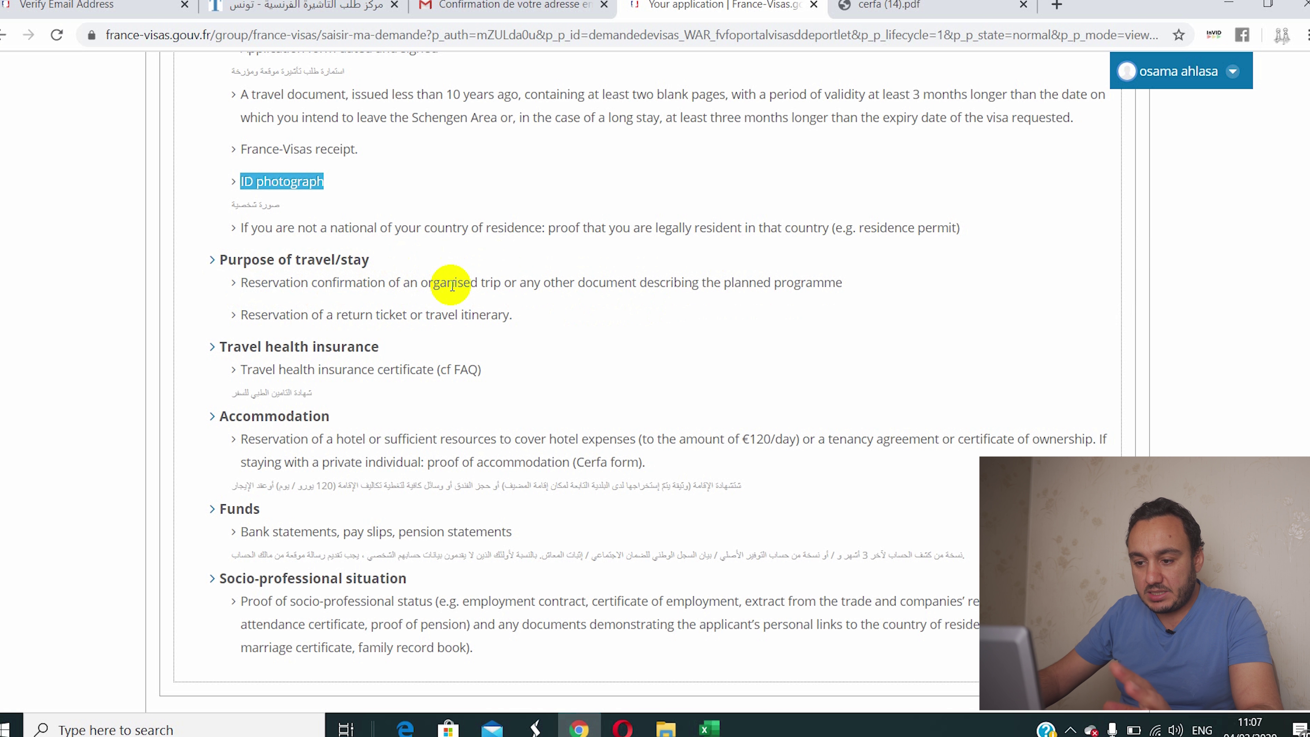
Step: Highlight the return ticket, hotel accommodation, bank statement and socio-professional situation requirements
{"action": "scroll", "coordinate": [365, 330], "scroll_direction": "down", "scroll_amount": 2}
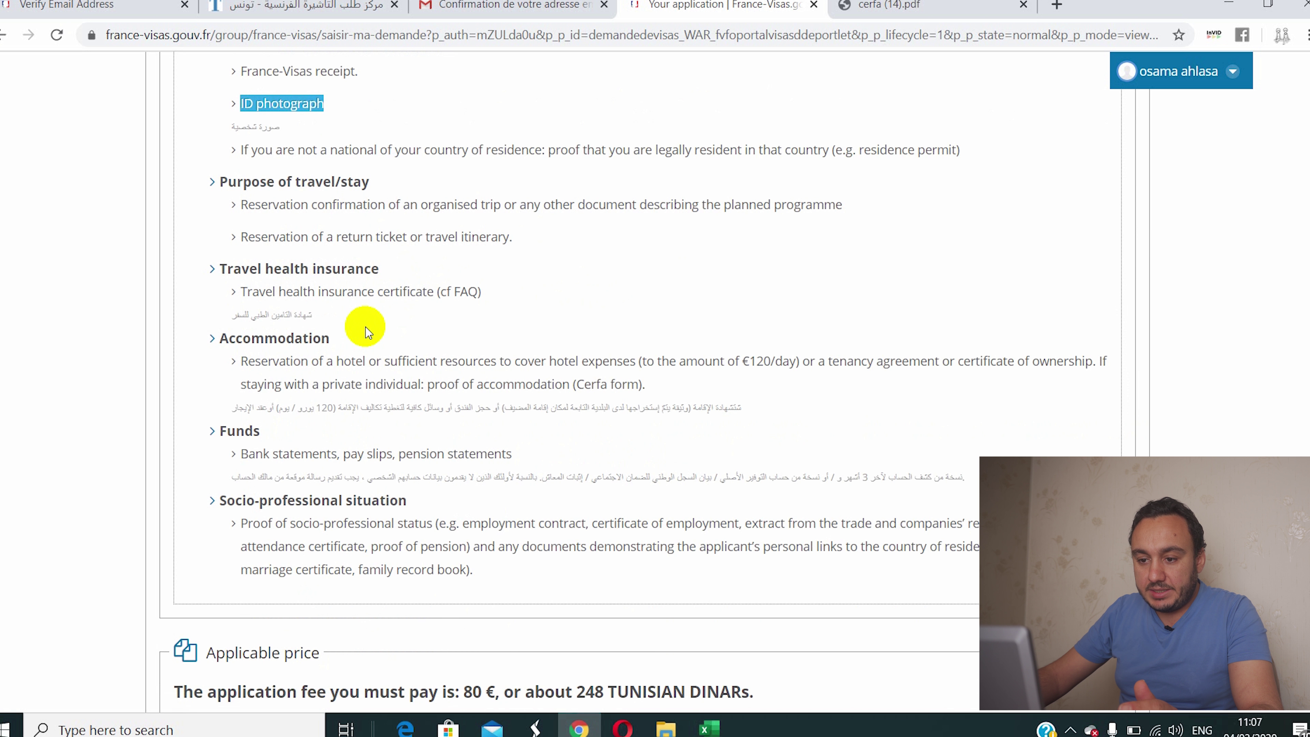
{"action": "left_click_drag", "start_coordinate": [238, 228], "coordinate": [522, 220]}
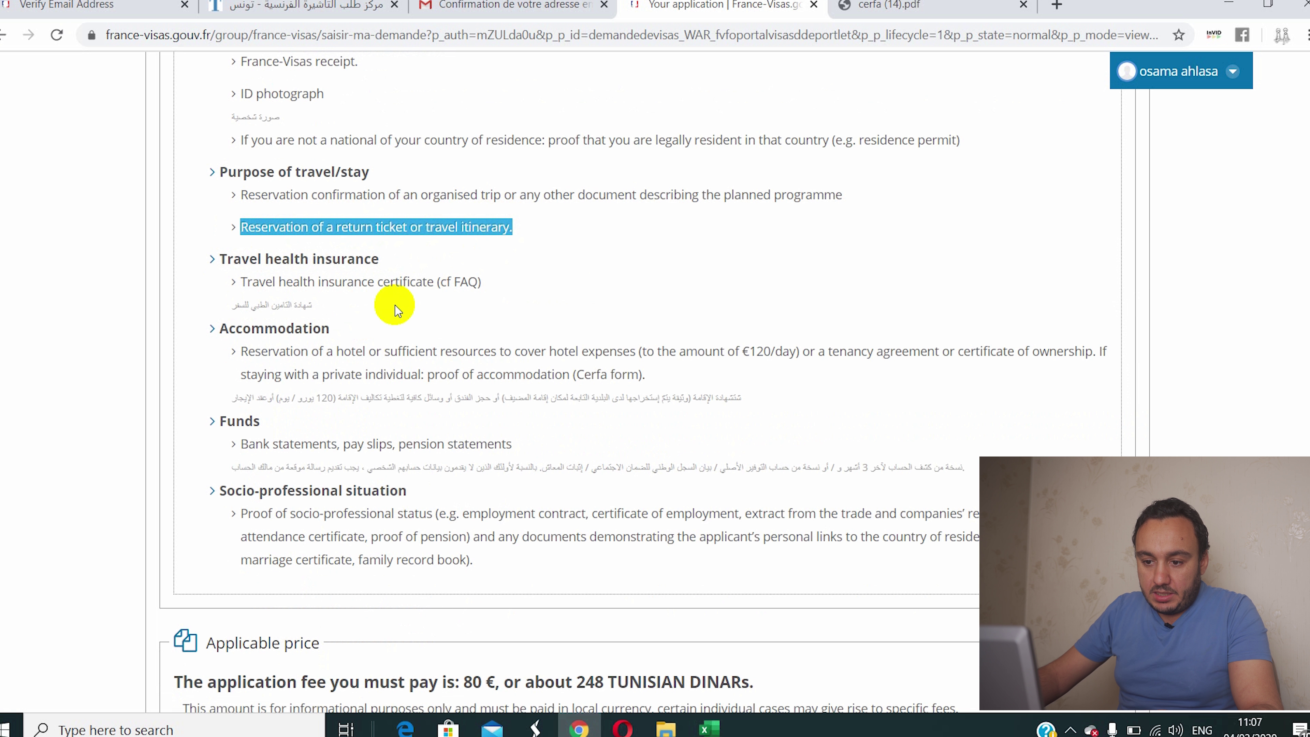
{"action": "left_click", "coordinate": [276, 278]}
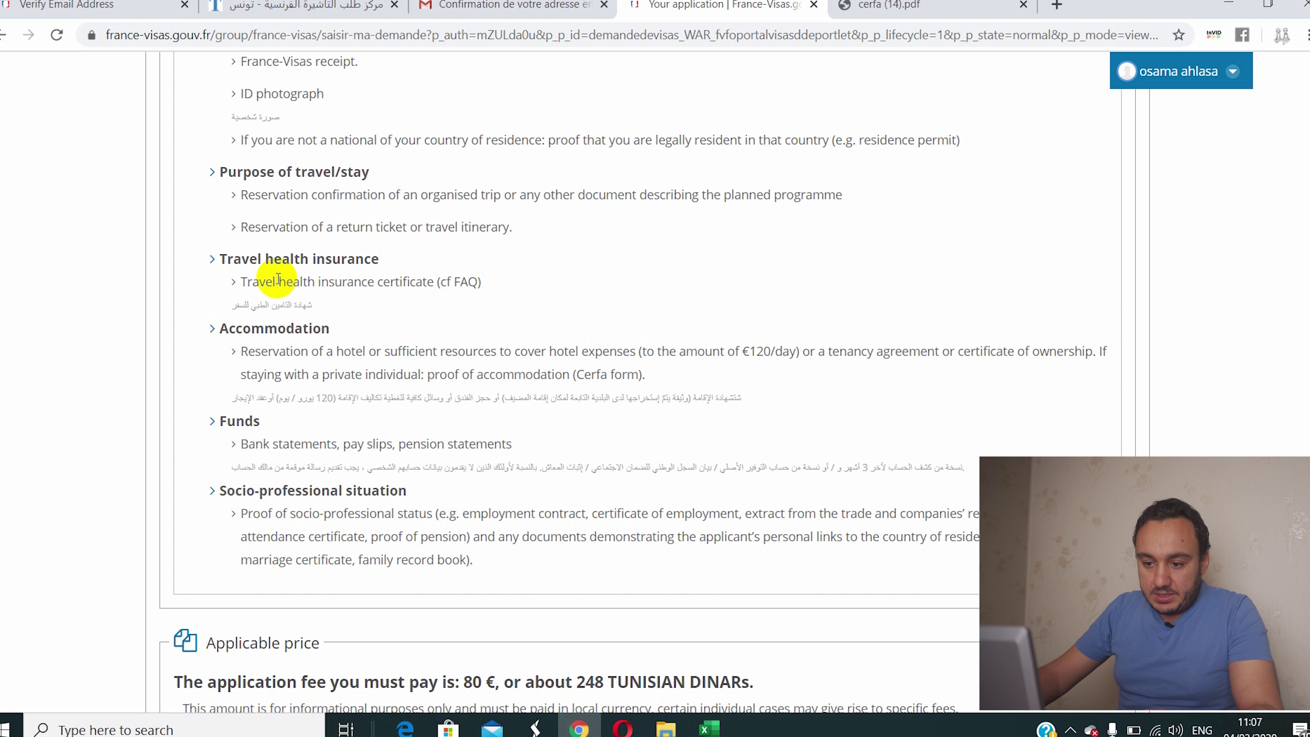
{"action": "scroll", "coordinate": [230, 349], "scroll_direction": "down", "scroll_amount": 2}
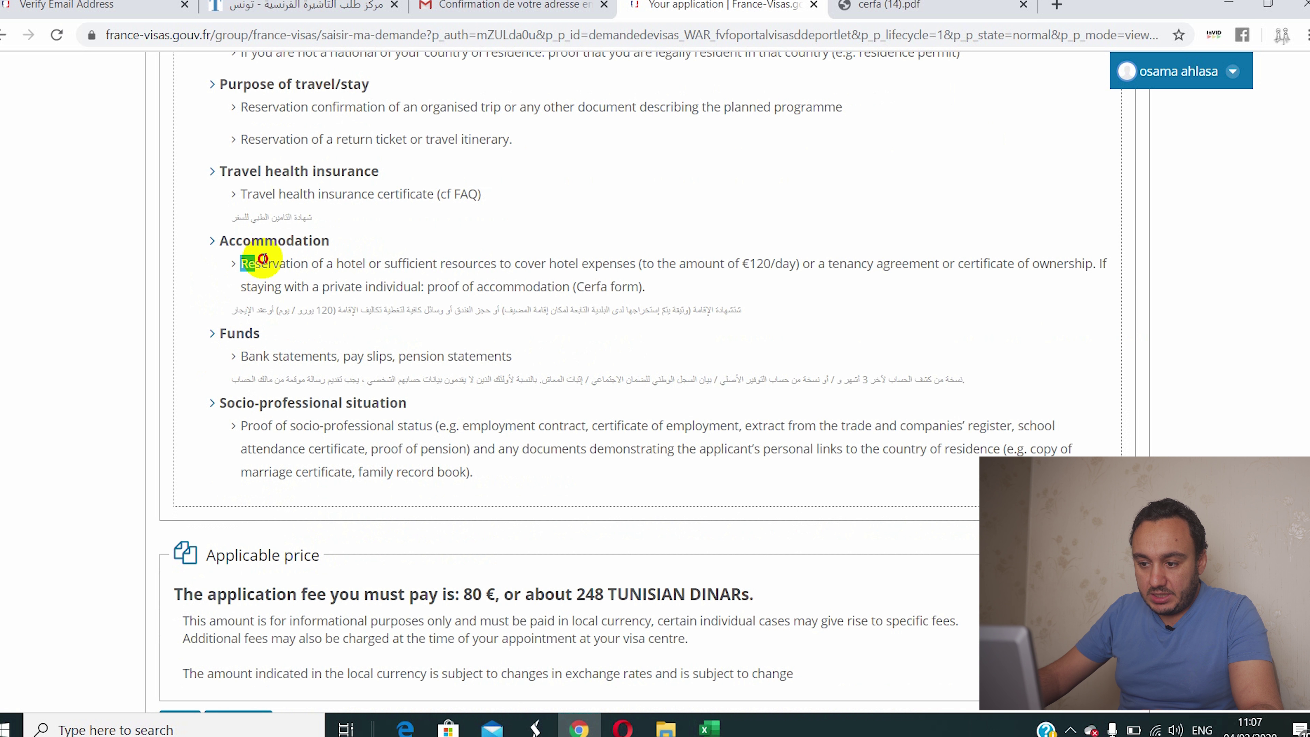
{"action": "triple_click", "coordinate": [644, 284]}
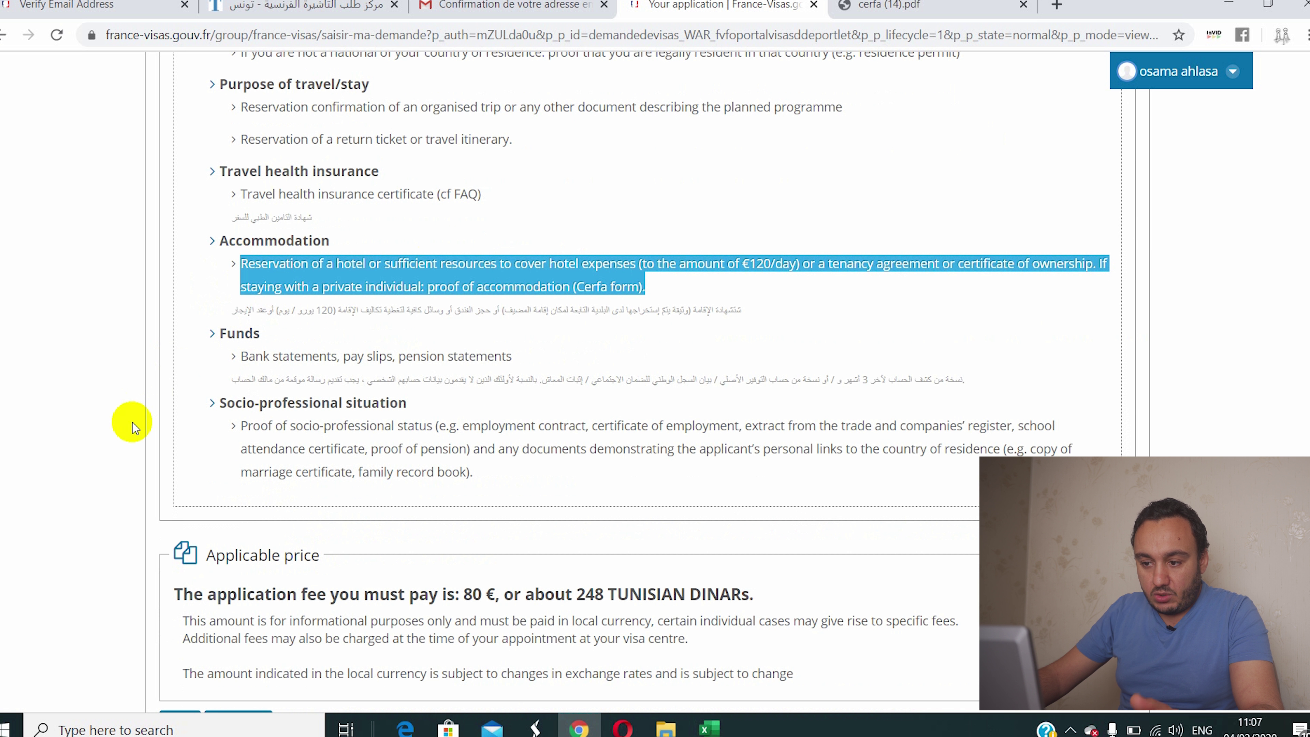
{"action": "scroll", "coordinate": [132, 422], "scroll_direction": "down", "scroll_amount": 2}
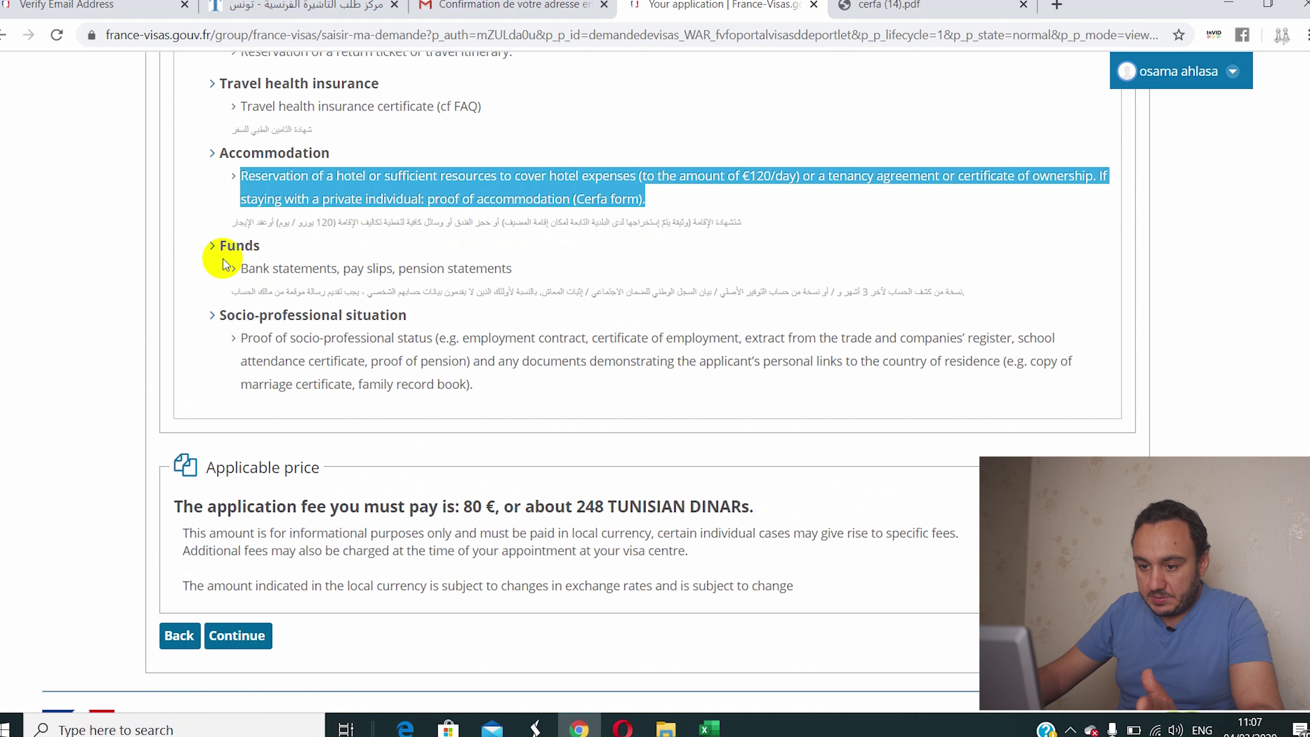
{"action": "left_click_drag", "start_coordinate": [236, 276], "coordinate": [511, 269]}
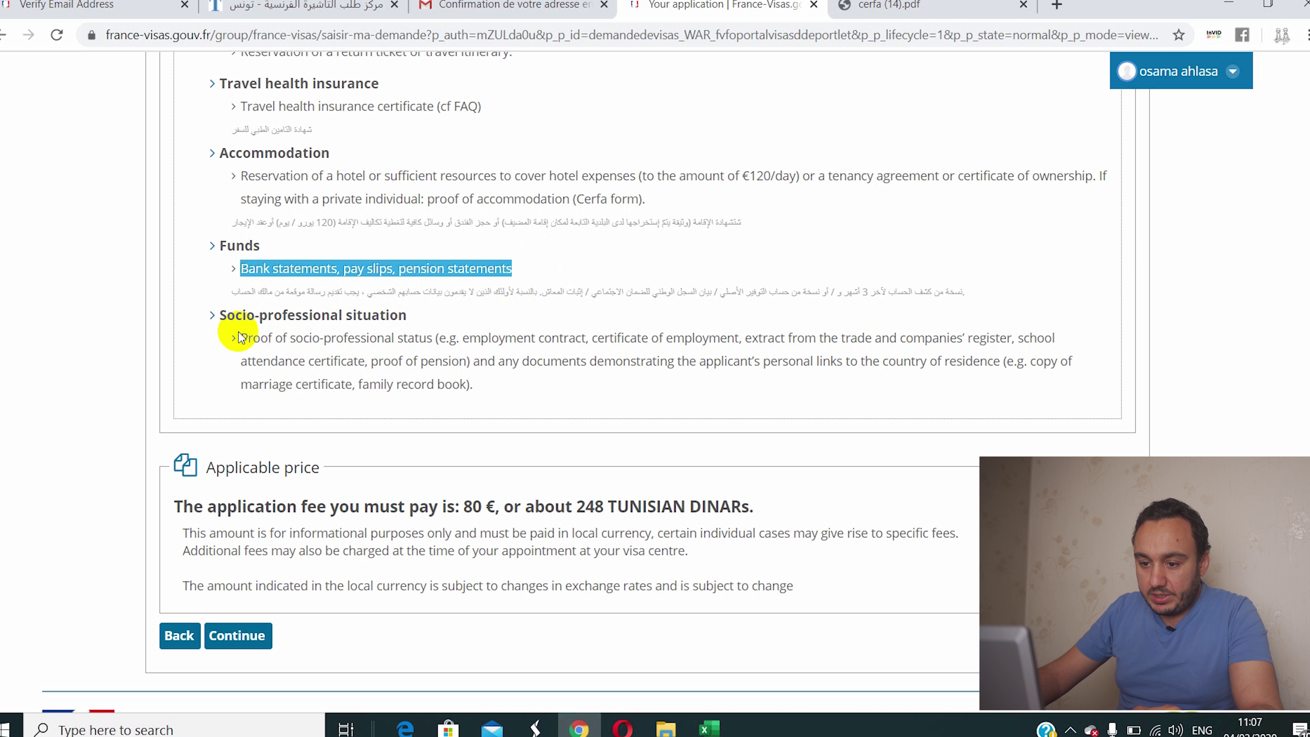
{"action": "left_click_drag", "start_coordinate": [213, 310], "coordinate": [415, 313]}
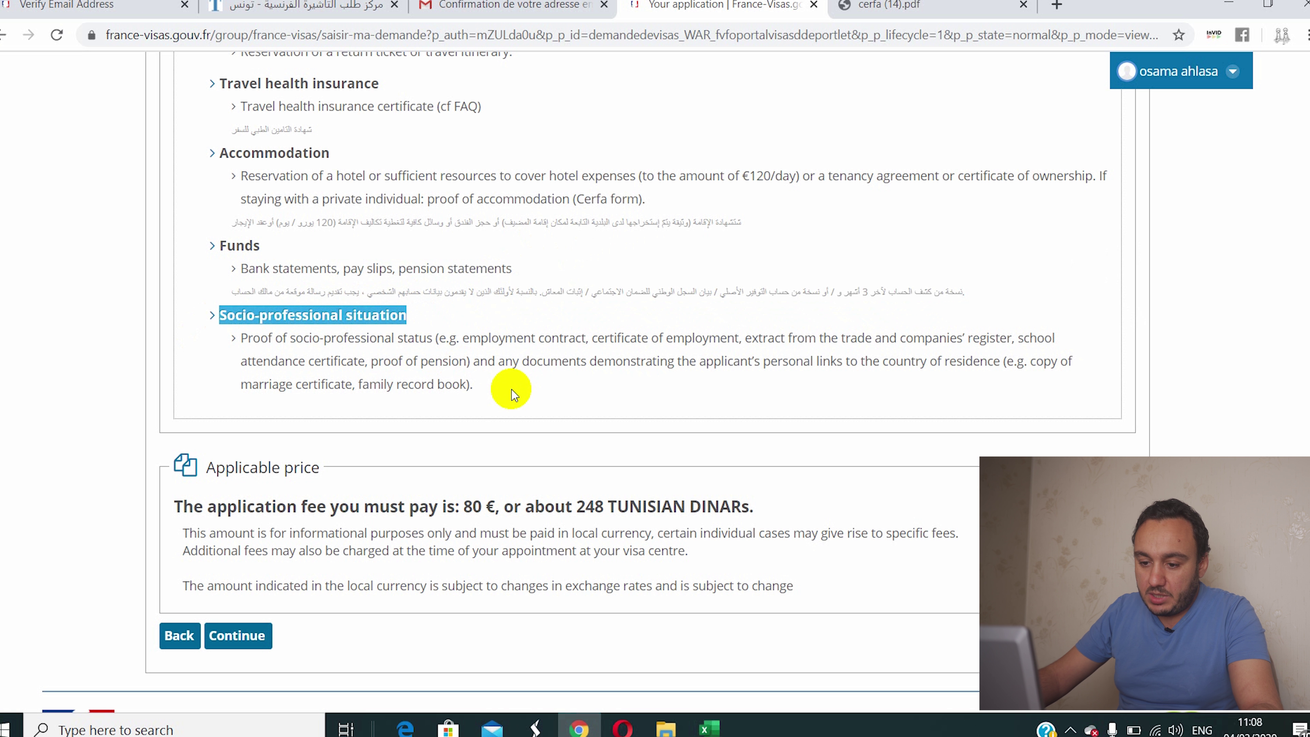
Step: Highlight the 80 € application fee, then continue past the supporting documents page
{"action": "scroll", "coordinate": [512, 389], "scroll_direction": "down", "scroll_amount": 1}
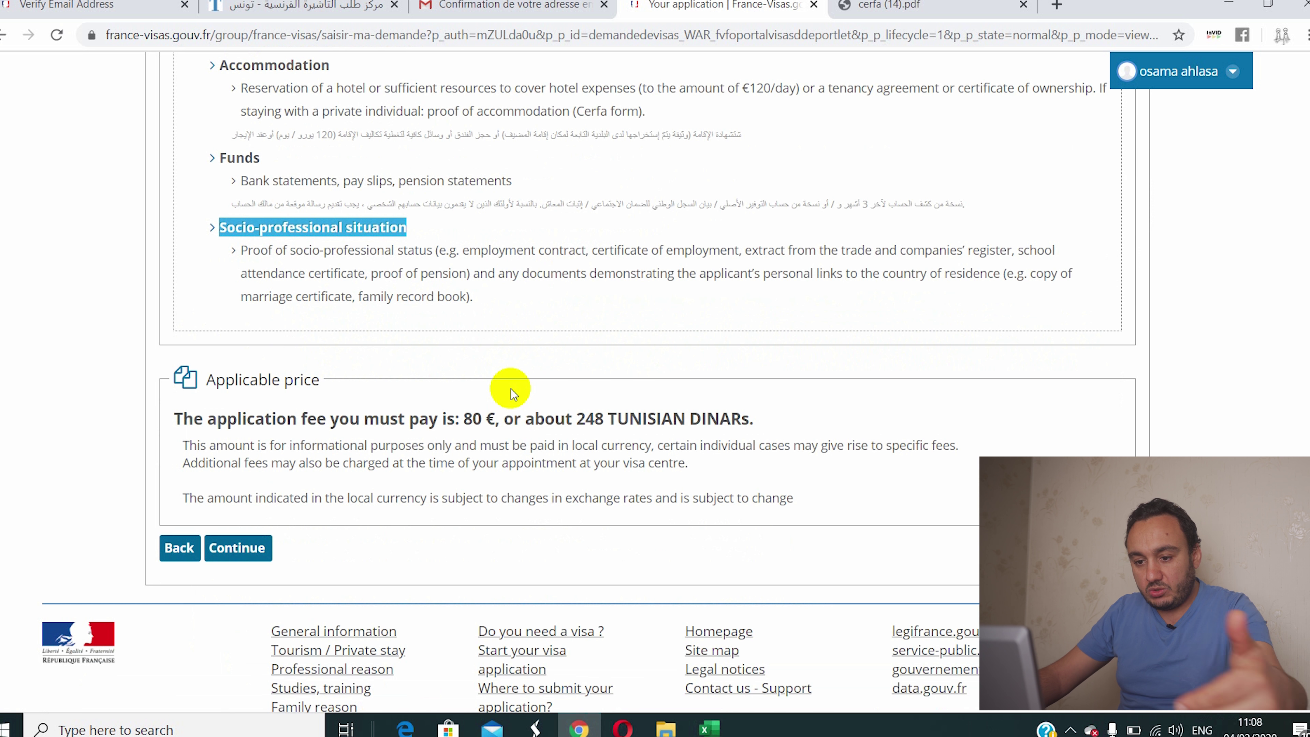
{"action": "scroll", "coordinate": [418, 316], "scroll_direction": "down", "scroll_amount": 1}
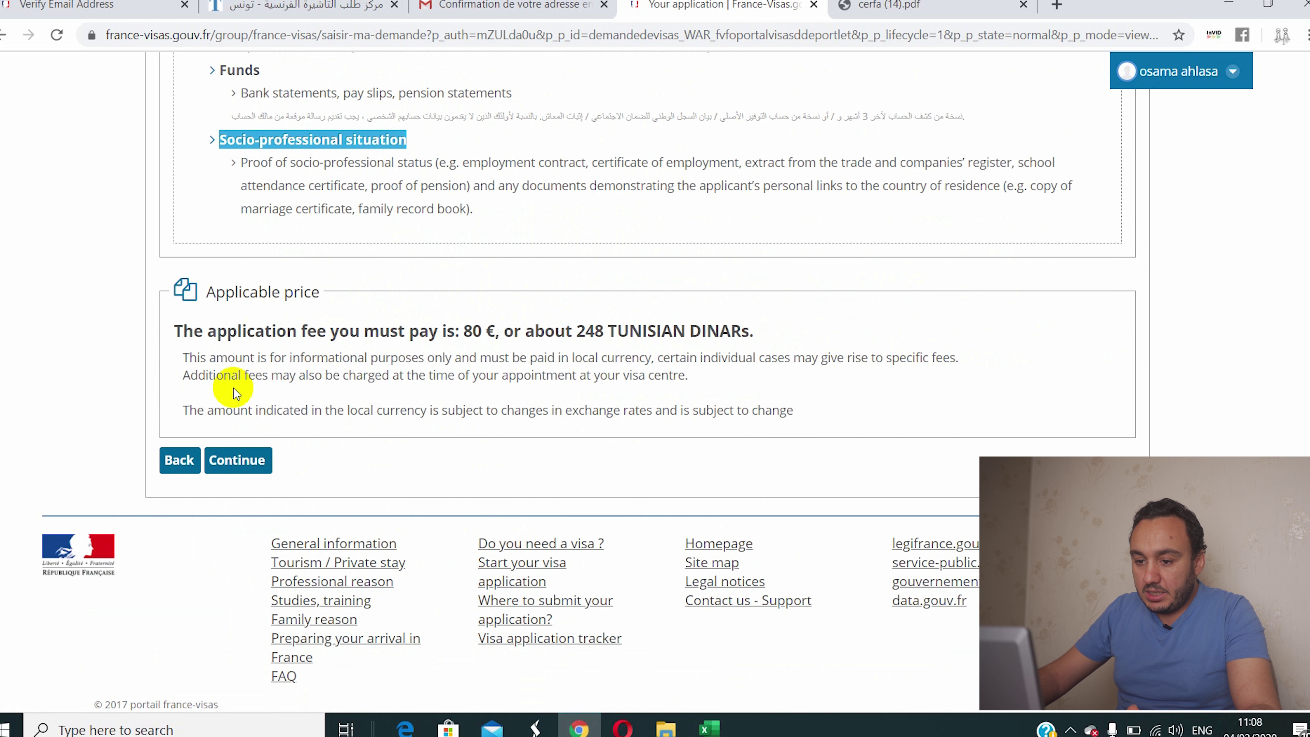
{"action": "left_click_drag", "start_coordinate": [463, 333], "coordinate": [482, 332]}
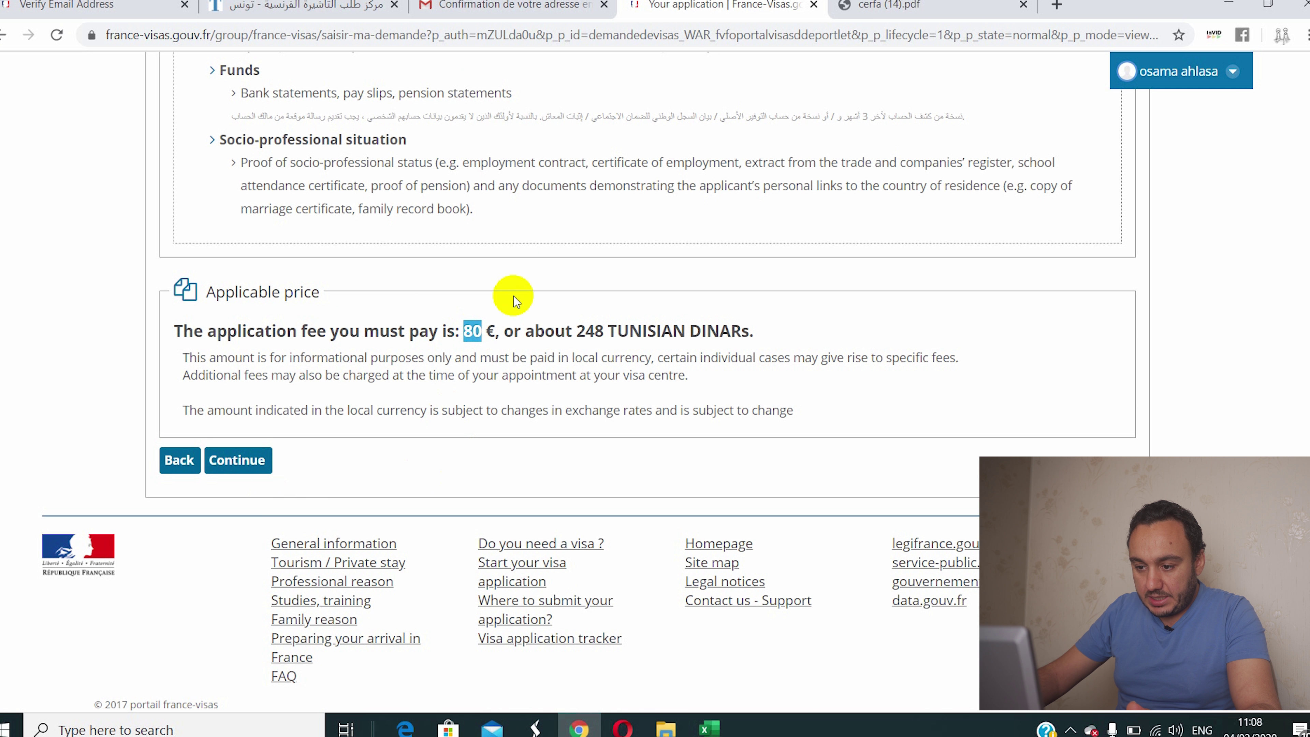
{"action": "left_click", "coordinate": [471, 331]}
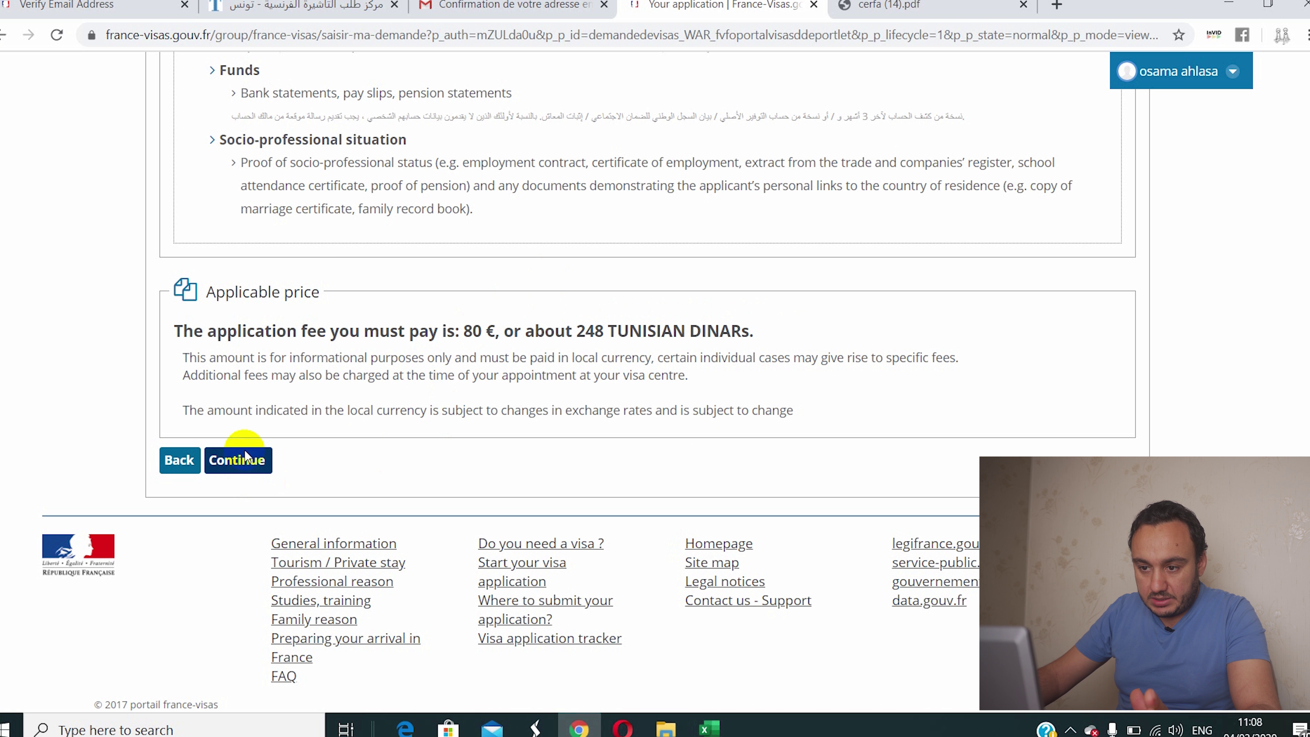
{"action": "scroll", "coordinate": [342, 156], "scroll_direction": "up", "scroll_amount": 2}
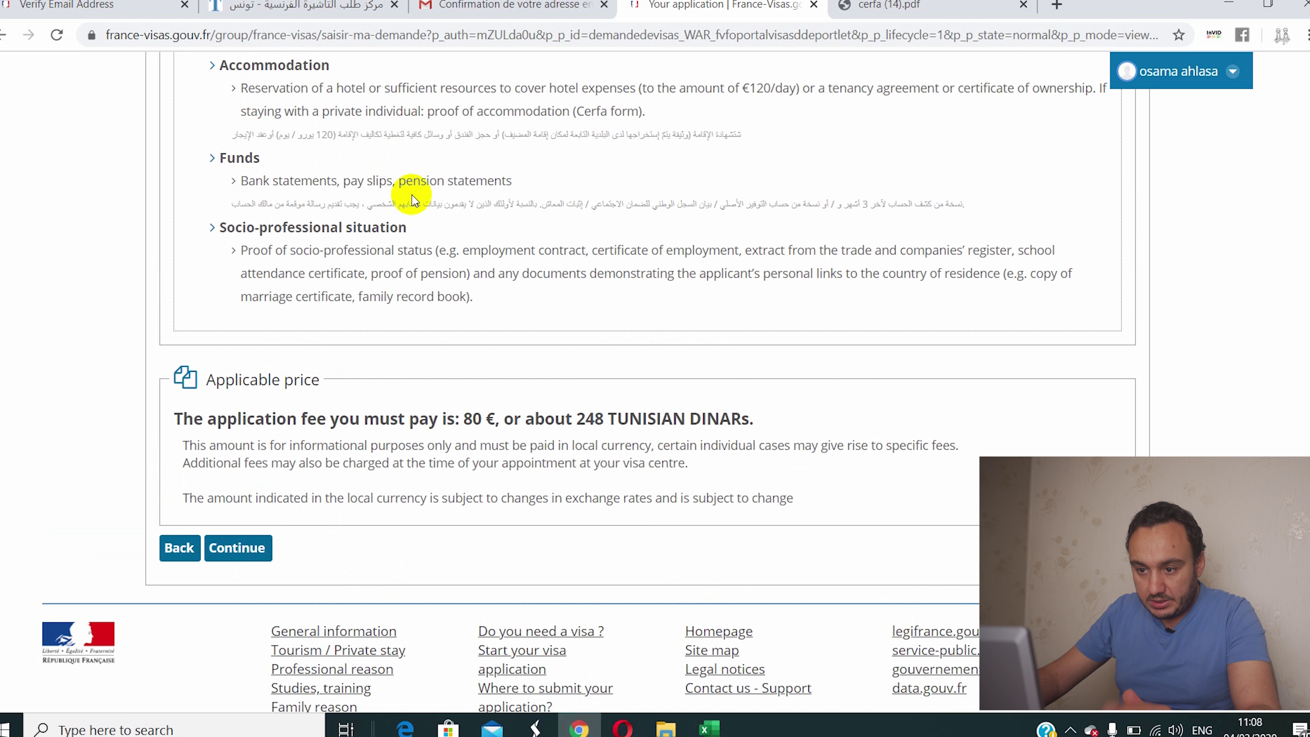
{"action": "scroll", "coordinate": [305, 523], "scroll_direction": "down", "scroll_amount": 3}
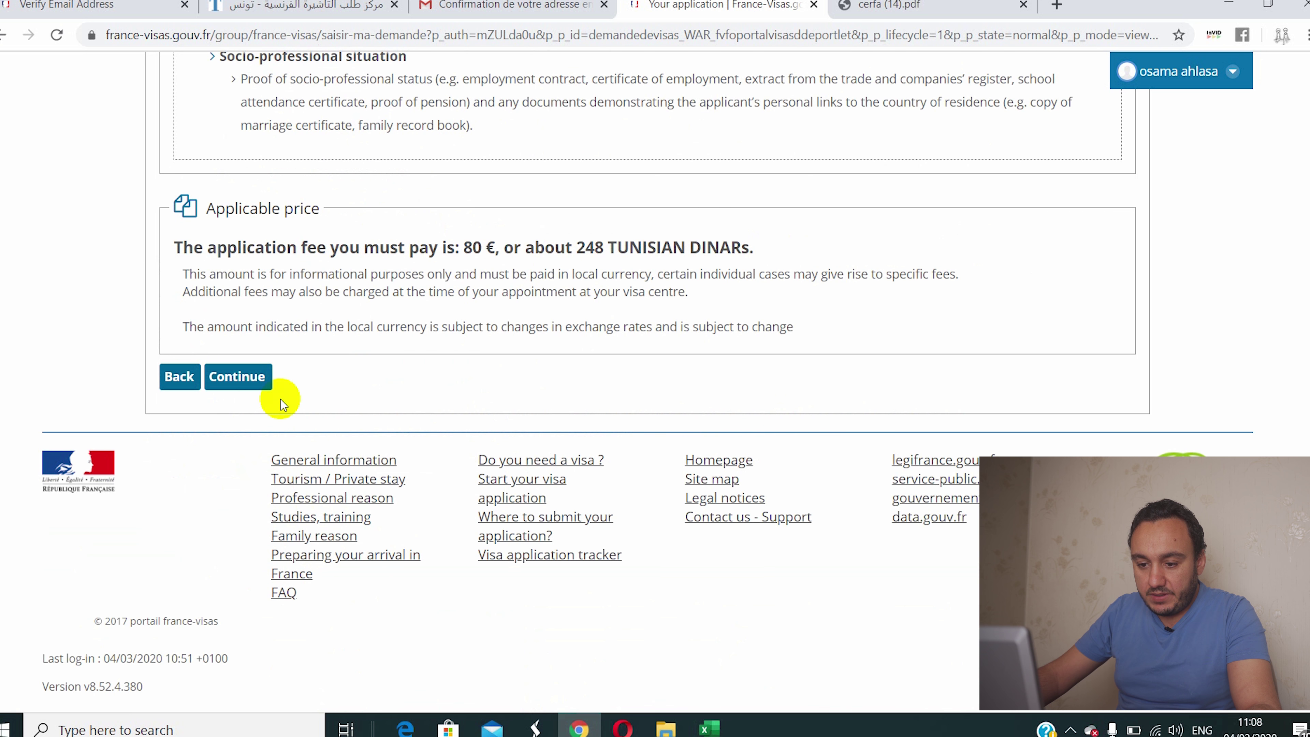
{"action": "left_click", "coordinate": [244, 381]}
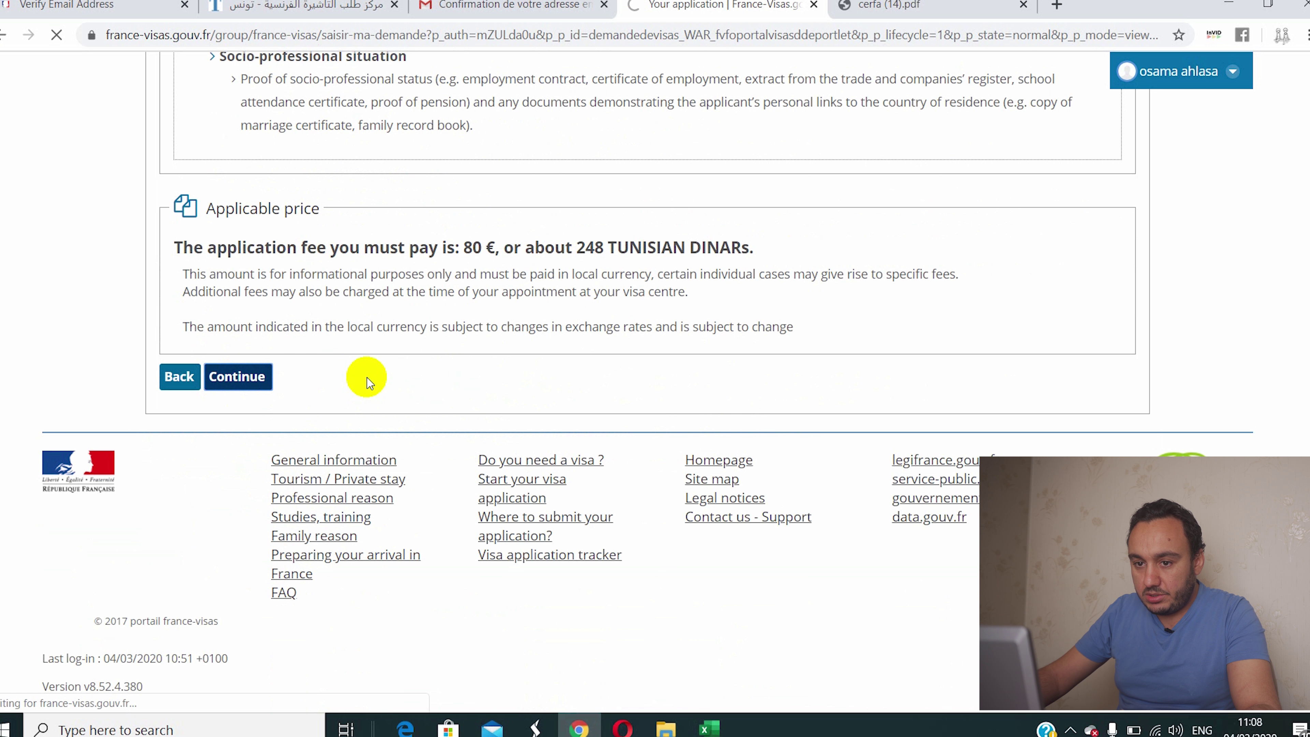
Step: Select the application number and copy it to the clipboard
{"action": "scroll", "coordinate": [416, 382], "scroll_direction": "down", "scroll_amount": 6}
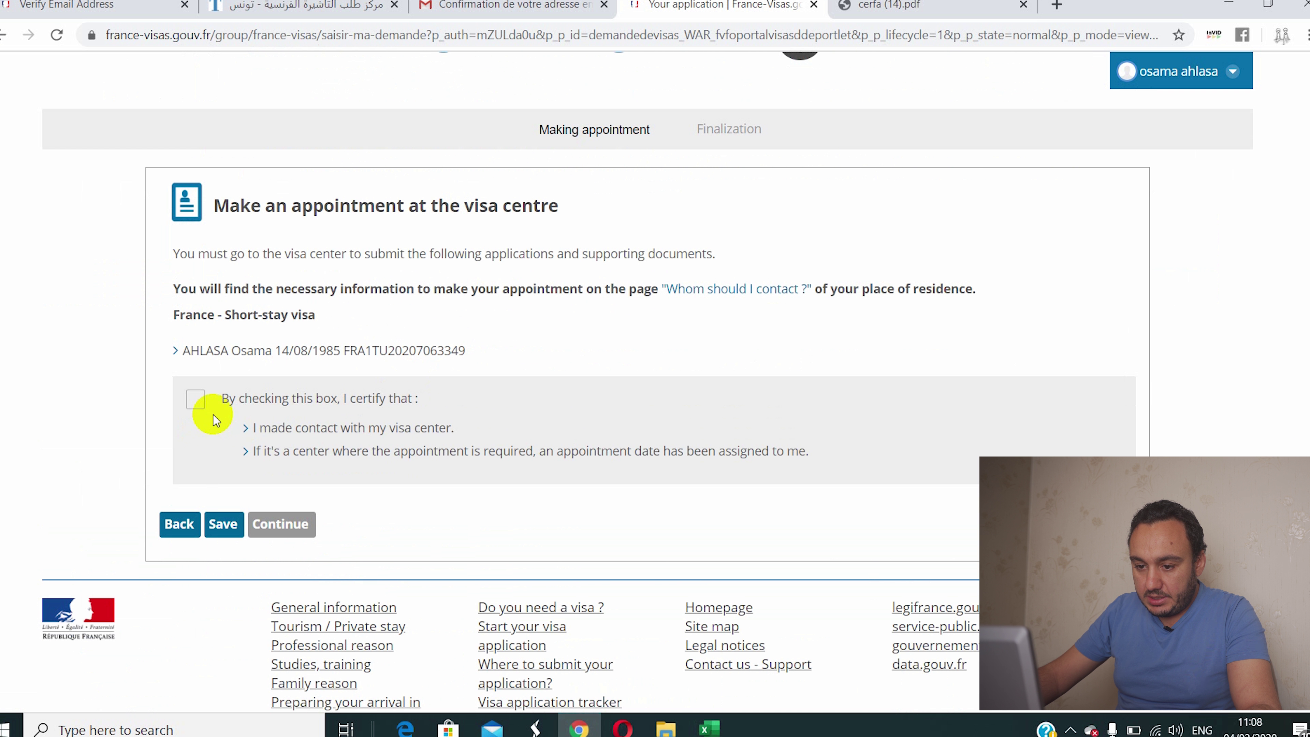
{"action": "left_click_drag", "start_coordinate": [467, 351], "coordinate": [344, 367]}
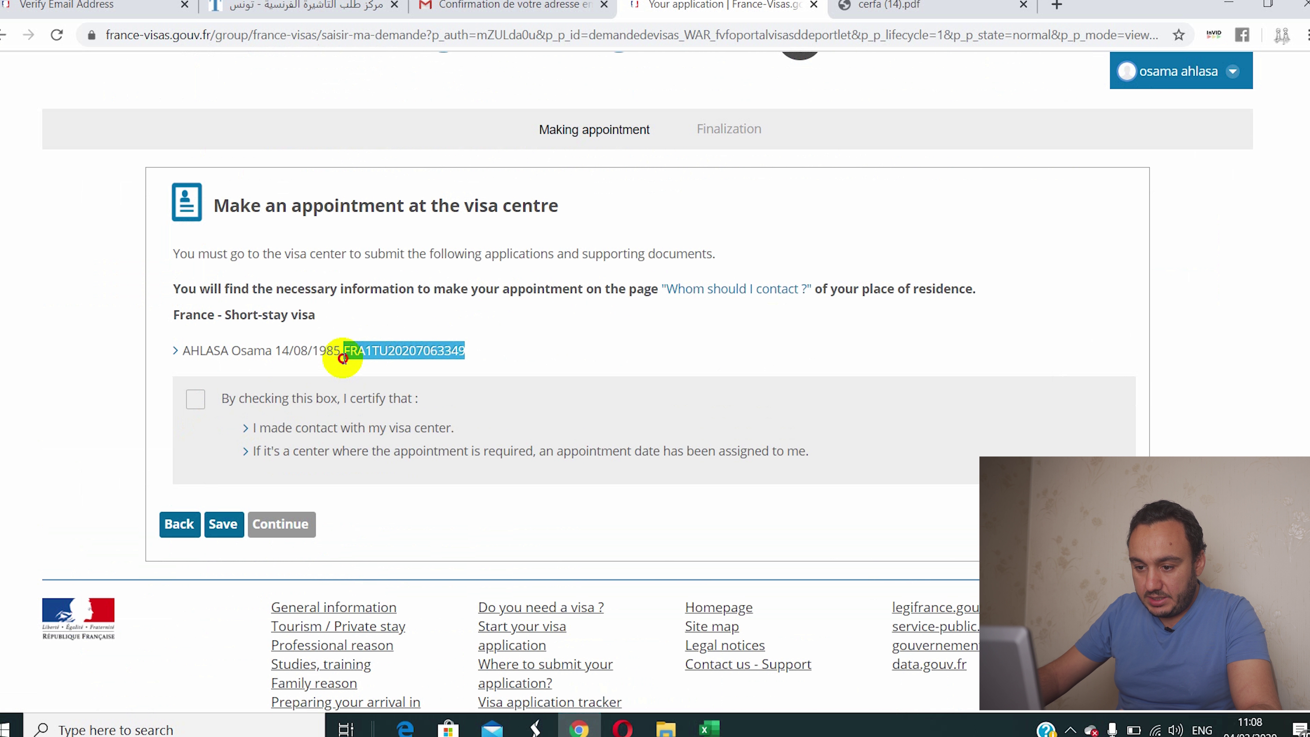
{"action": "right_click", "coordinate": [360, 356]}
{"action": "left_click", "coordinate": [367, 366]}
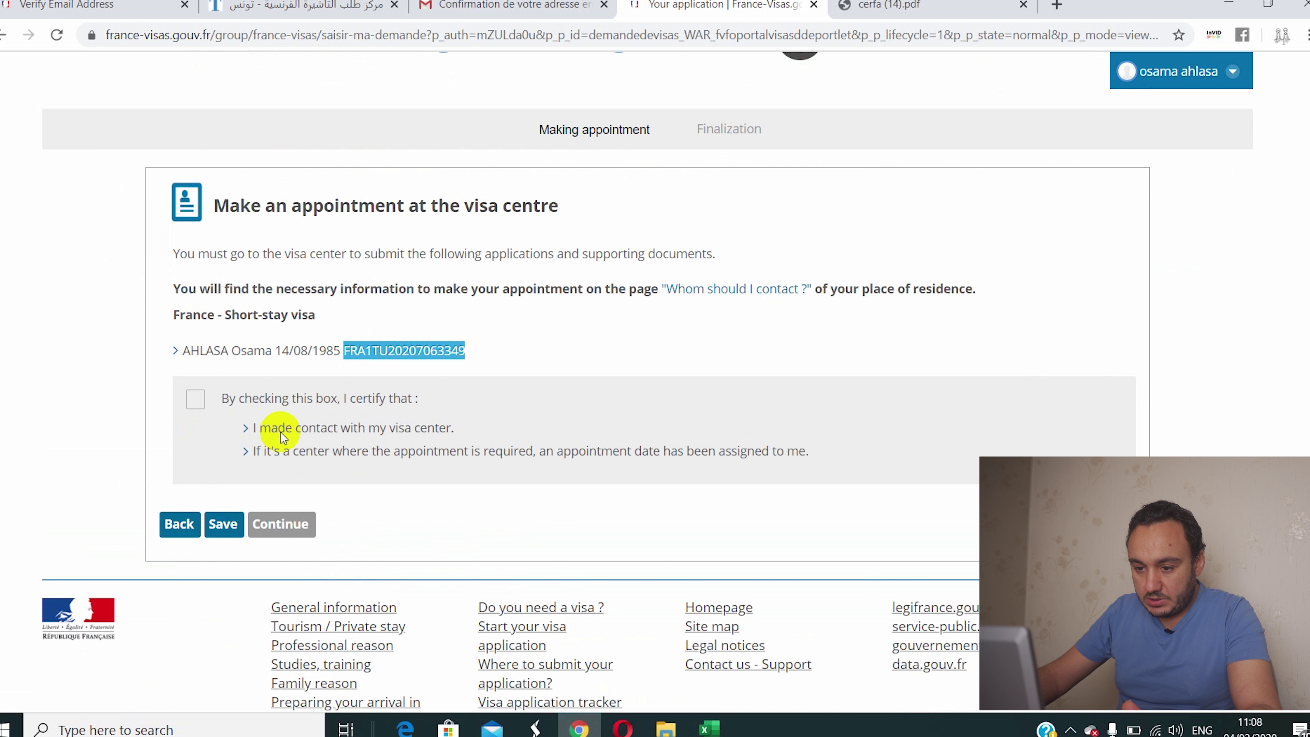
{"action": "right_click", "coordinate": [430, 343]}
{"action": "left_click", "coordinate": [387, 363]}
{"action": "left_click_drag", "start_coordinate": [346, 353], "coordinate": [464, 345]}
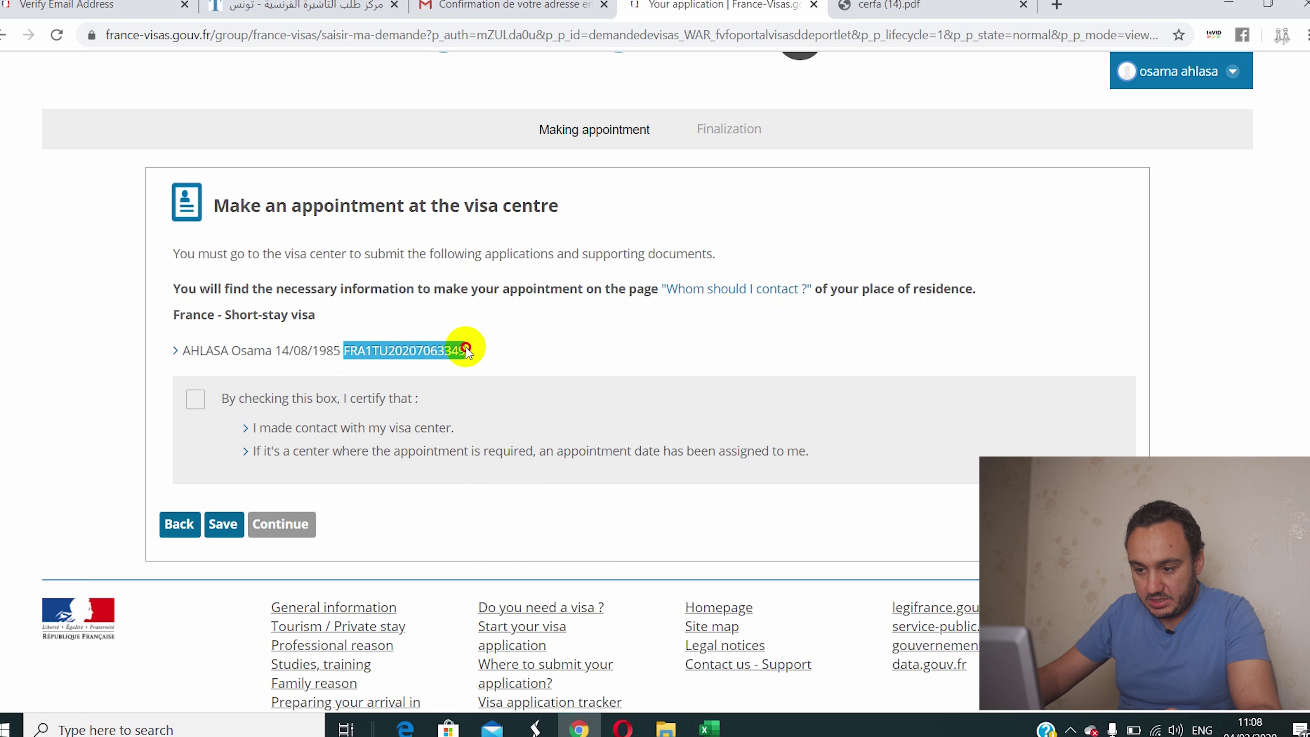
{"action": "right_click", "coordinate": [458, 354]}
{"action": "left_click", "coordinate": [461, 361]}
Step: Tick the visa-centre contact and assigned appointment certification, then continue
{"action": "left_click", "coordinate": [196, 399]}
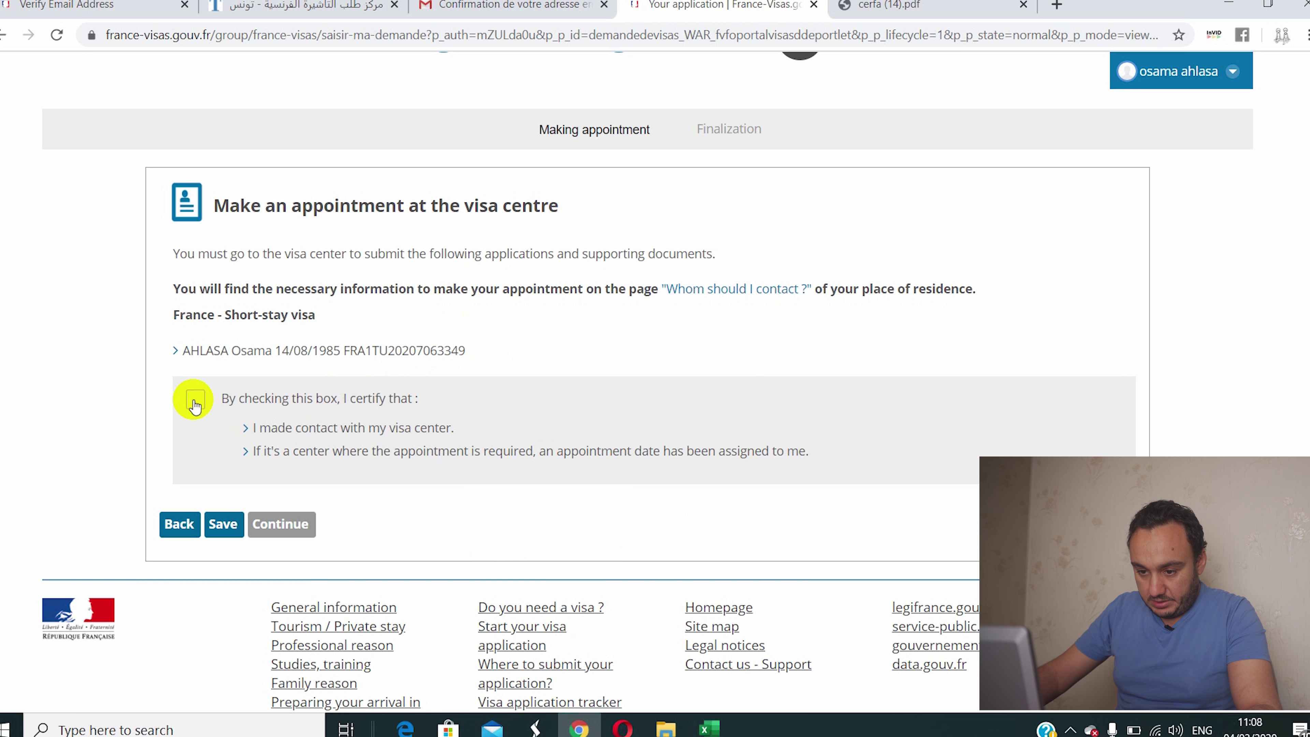
{"action": "scroll", "coordinate": [243, 469], "scroll_direction": "down", "scroll_amount": 1}
{"action": "scroll", "coordinate": [253, 479], "scroll_direction": "down", "scroll_amount": 3}
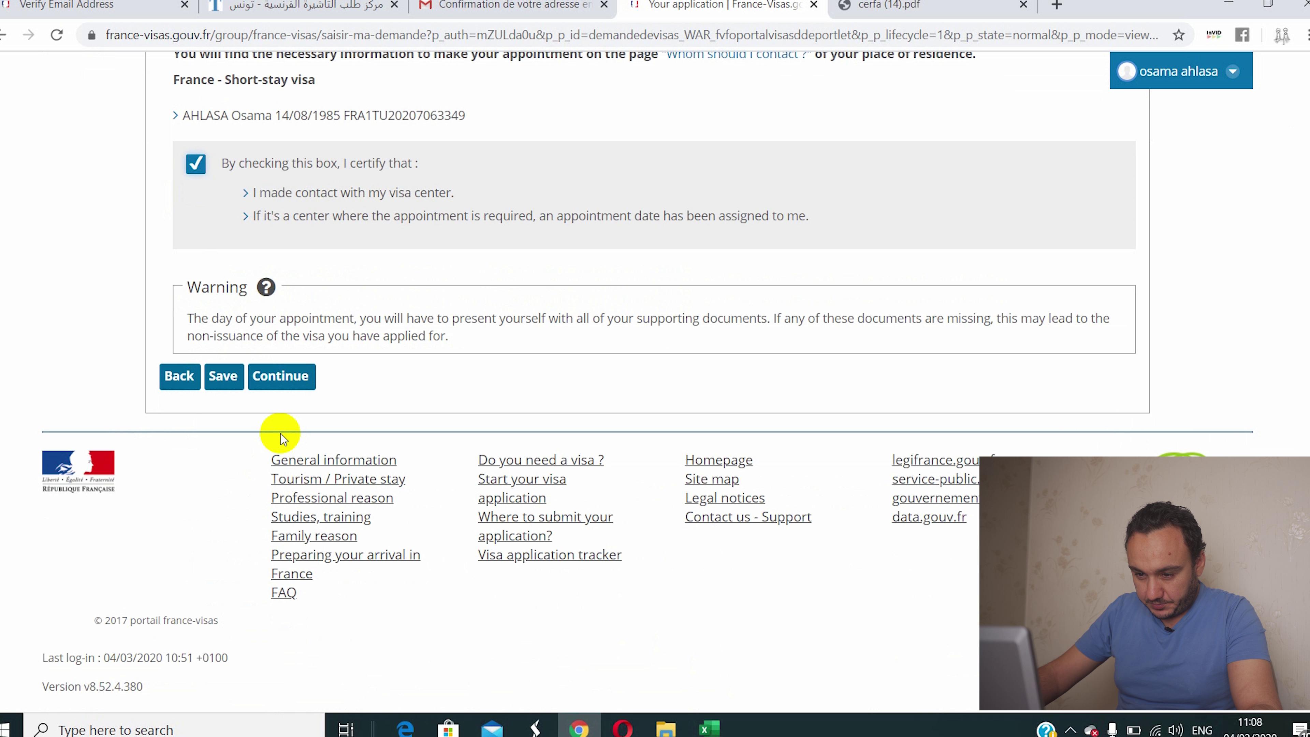
{"action": "left_click", "coordinate": [283, 382]}
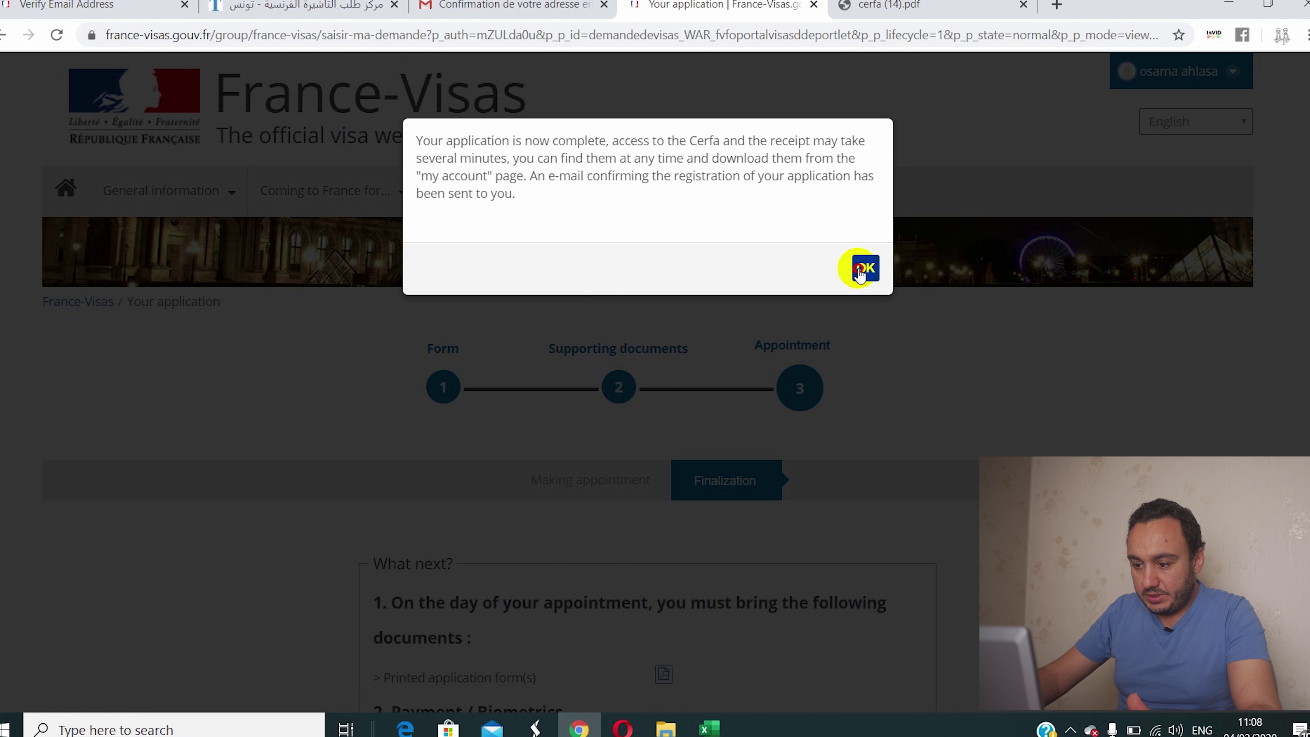
Step: Acknowledge completion, download the printed application form as All_documents (4).pdf, and open it
{"action": "left_click", "coordinate": [859, 269]}
{"action": "scroll", "coordinate": [884, 327], "scroll_direction": "down", "scroll_amount": 5}
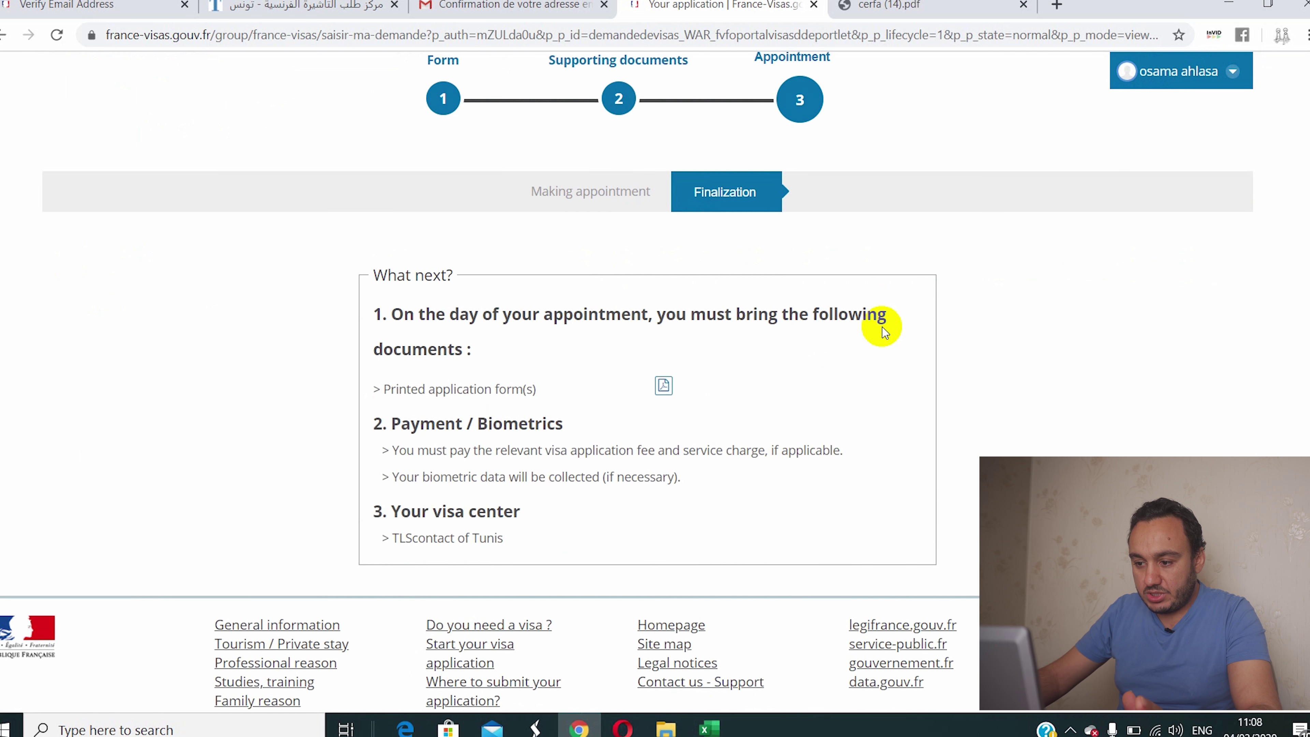
{"action": "scroll", "coordinate": [883, 330], "scroll_direction": "down", "scroll_amount": 3}
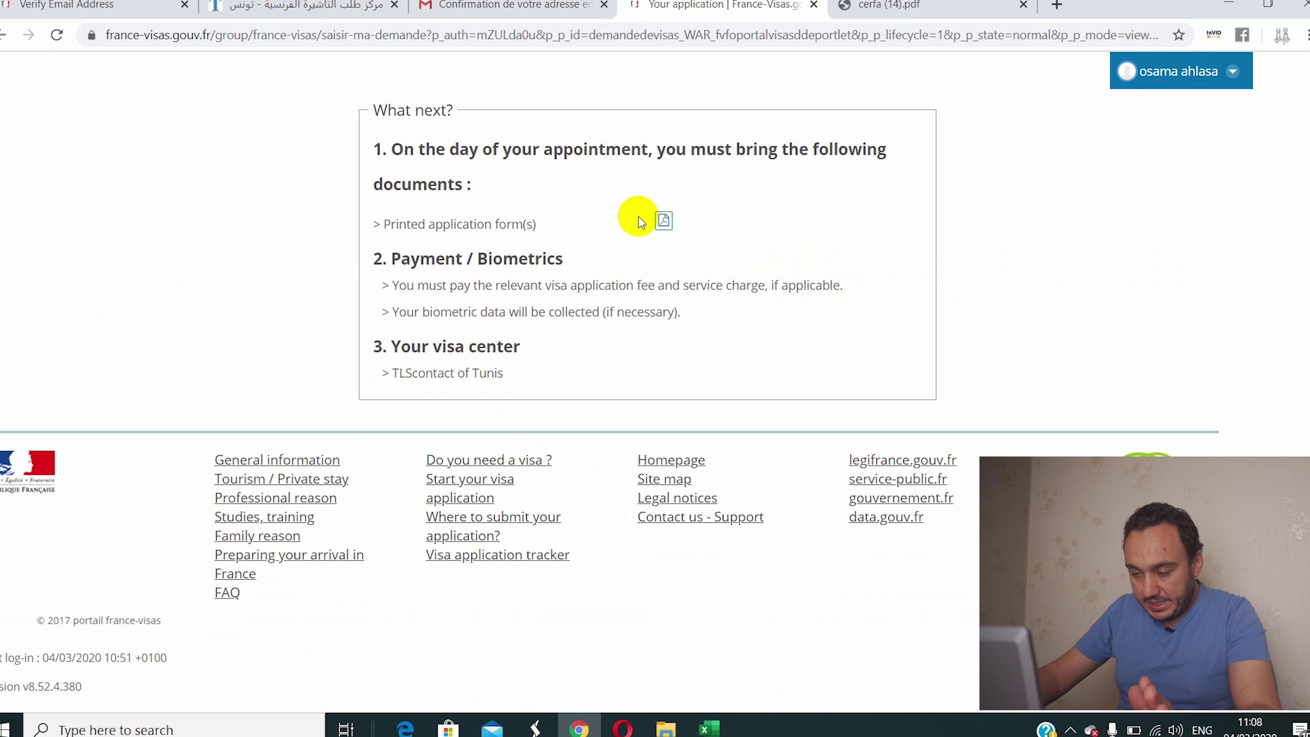
{"action": "left_click", "coordinate": [663, 222]}
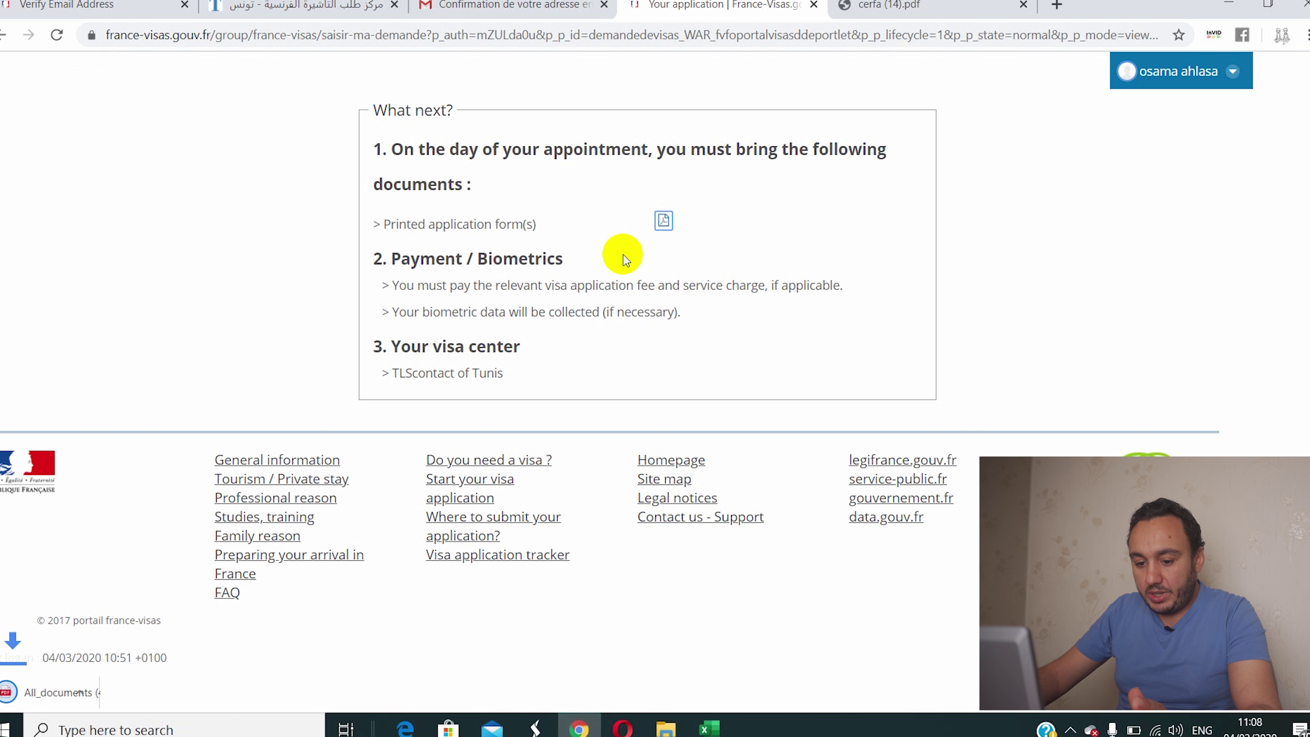
{"action": "left_click", "coordinate": [64, 692]}
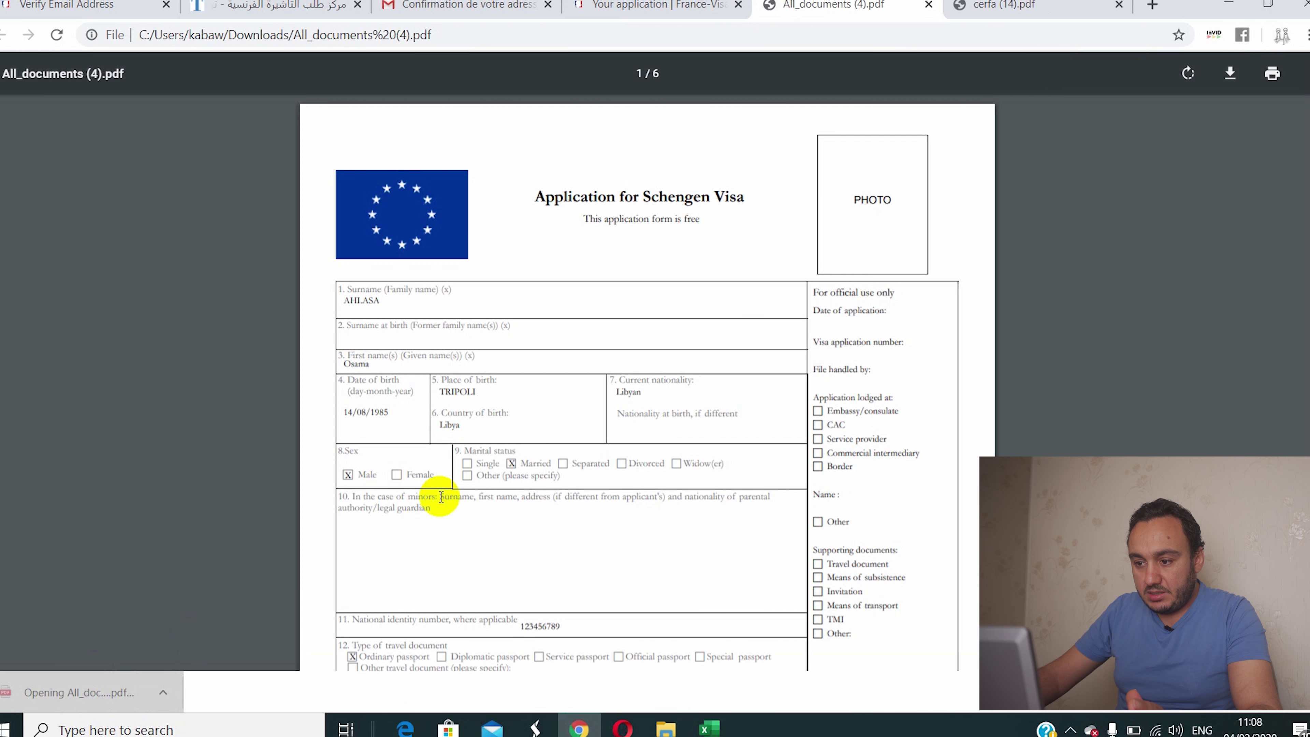
Step: Scroll through the filled Schengen visa application form pages in All_documents (4).pdf
{"action": "scroll", "coordinate": [545, 407], "scroll_direction": "down", "scroll_amount": 15}
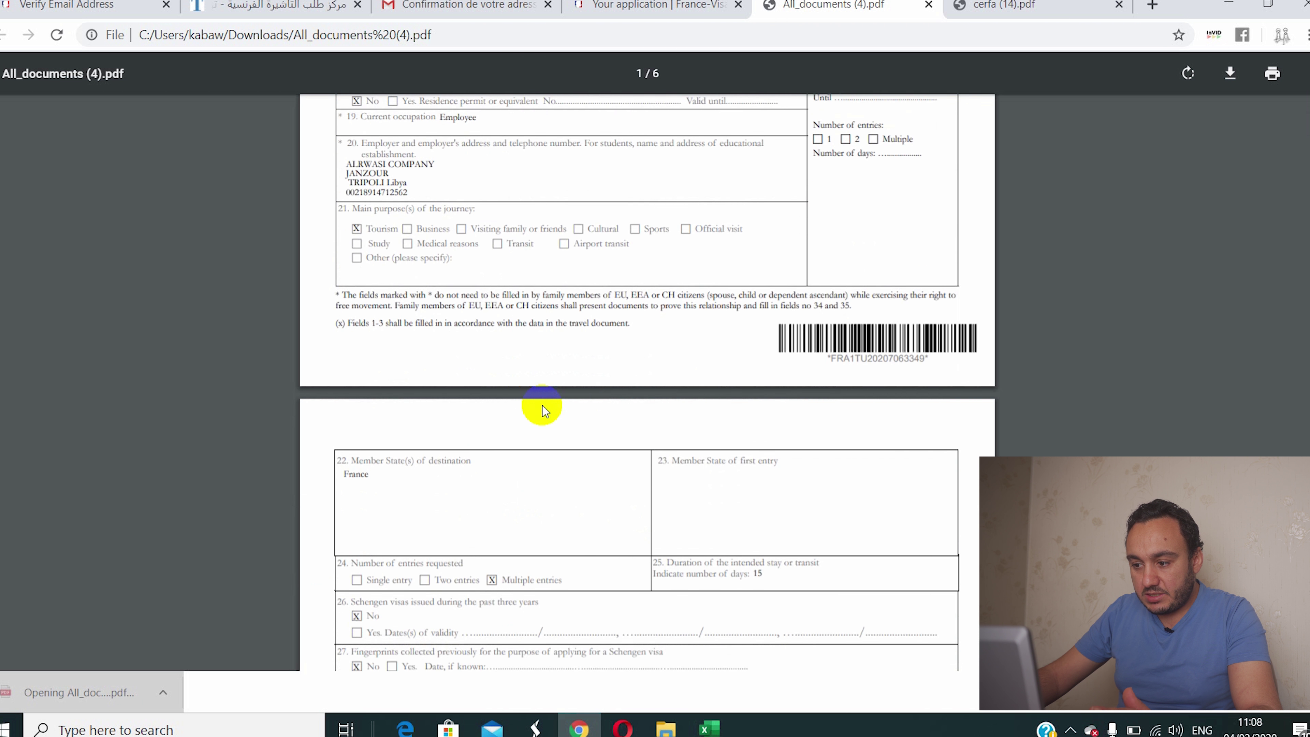
{"action": "scroll", "coordinate": [542, 406], "scroll_direction": "down", "scroll_amount": 15}
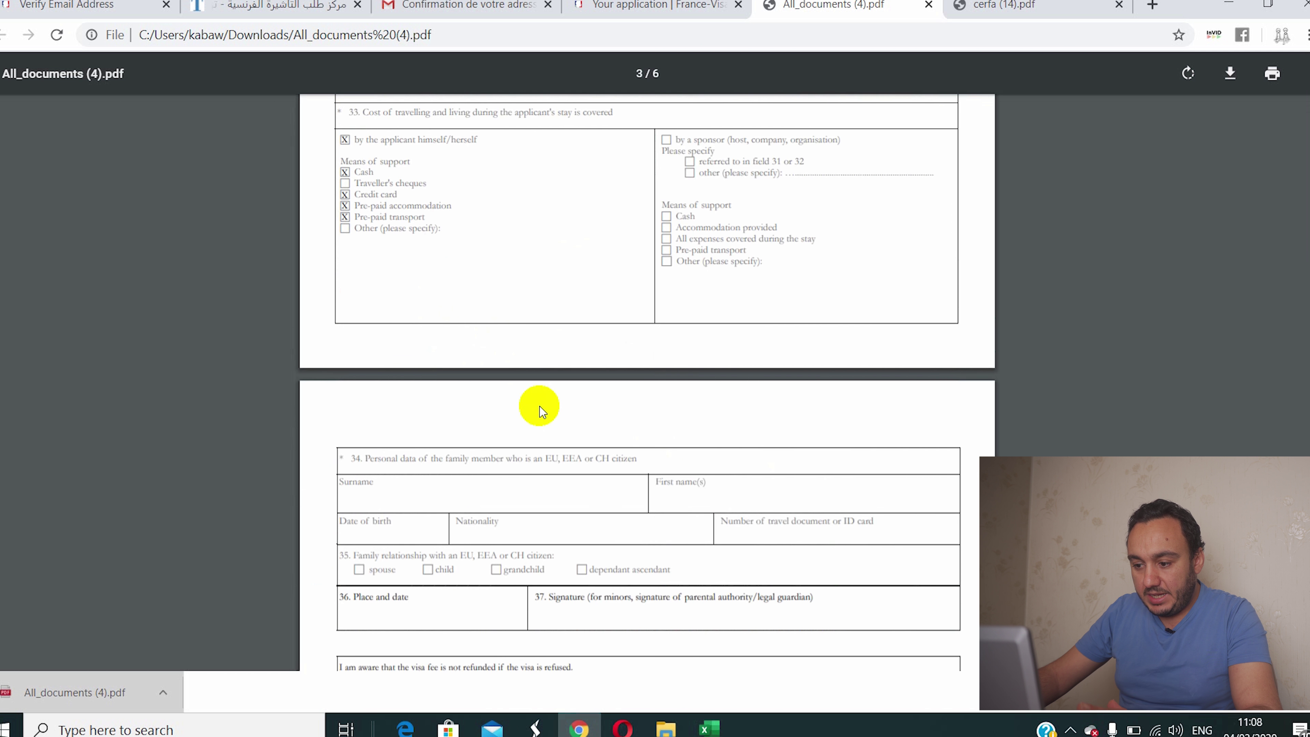
{"action": "scroll", "coordinate": [539, 407], "scroll_direction": "down", "scroll_amount": 12}
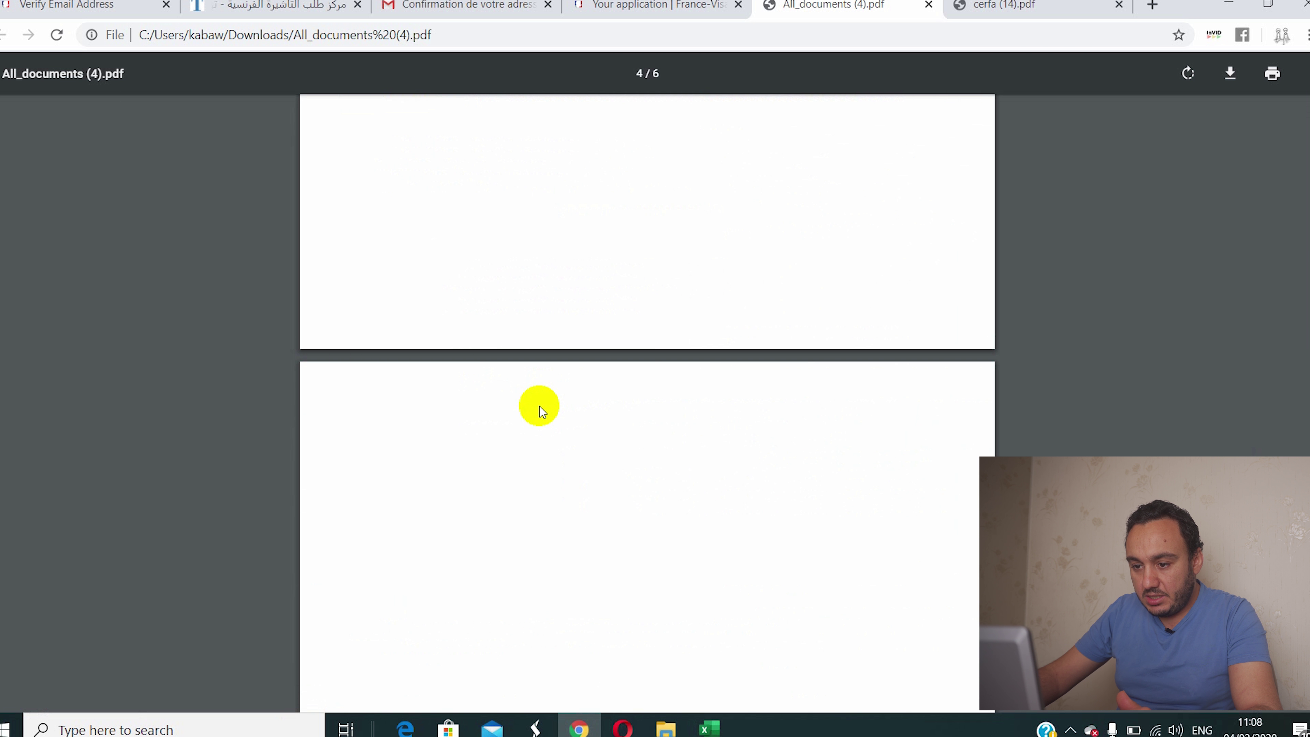
{"action": "scroll", "coordinate": [542, 389], "scroll_direction": "up", "scroll_amount": 4}
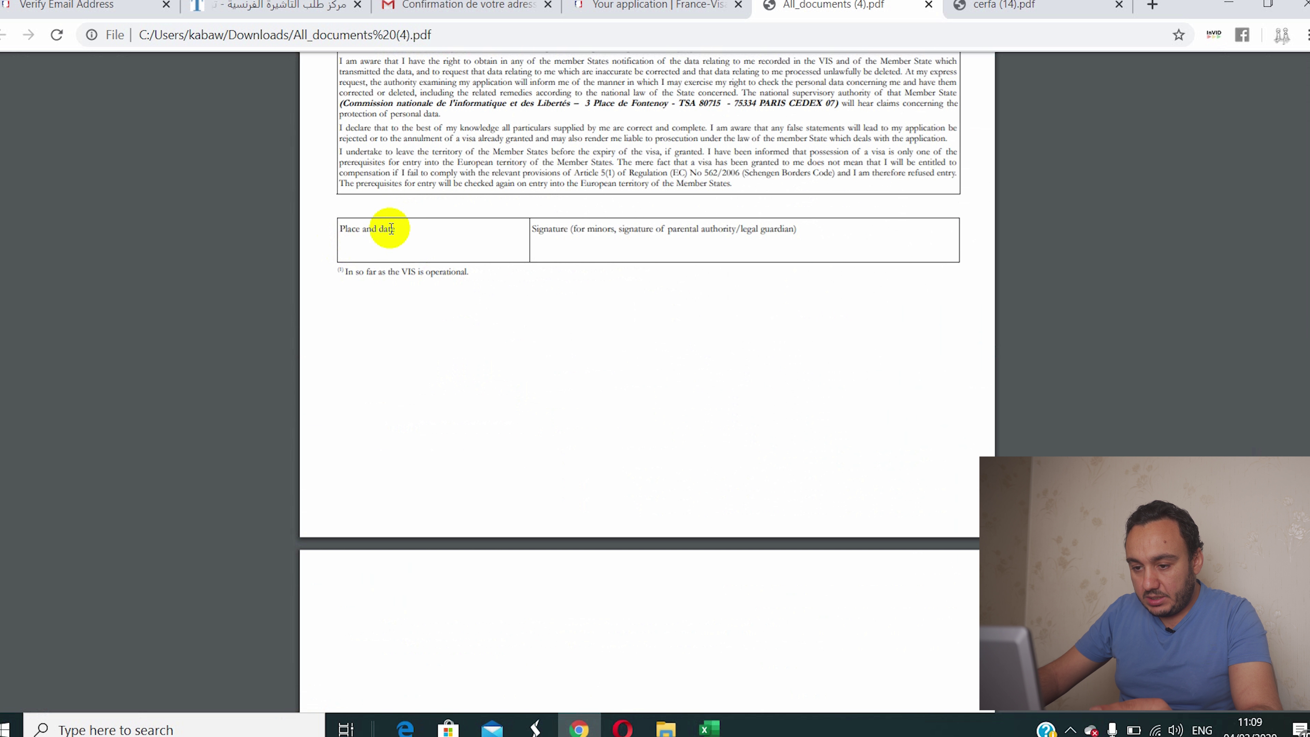
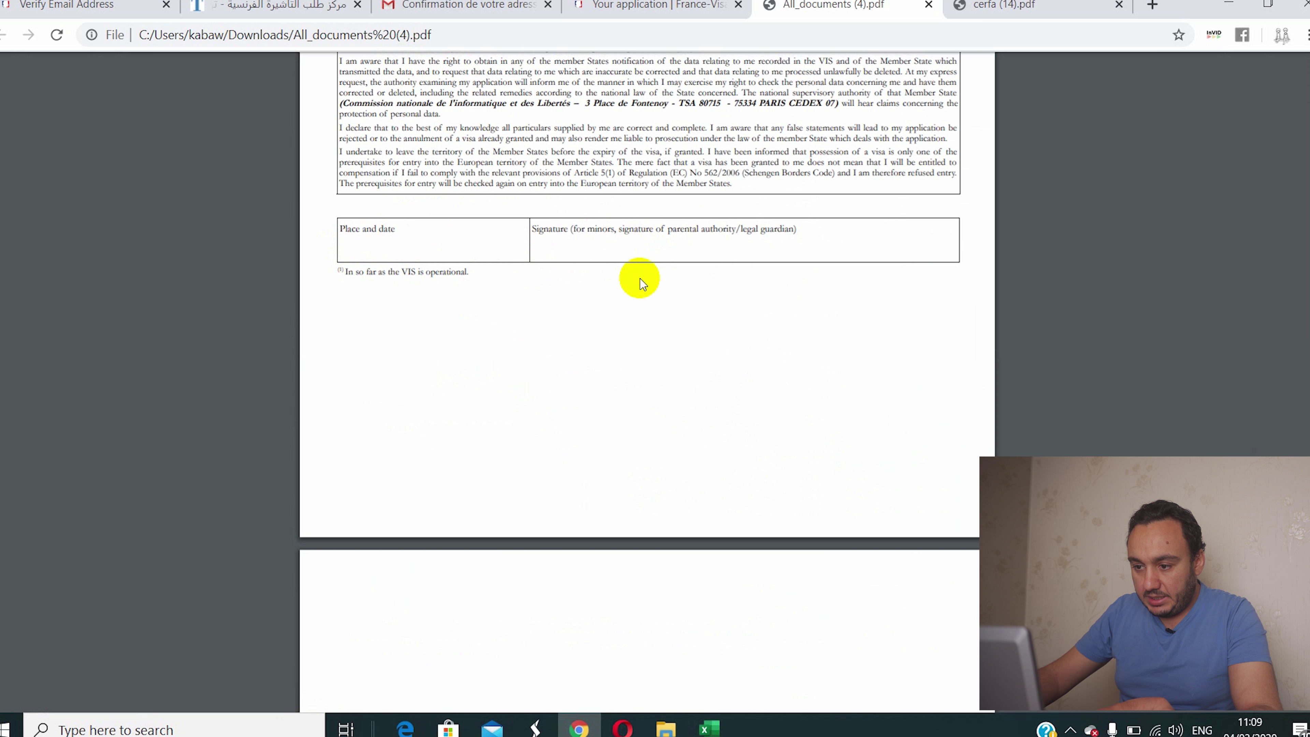
Step: Scroll through the France-Visas registration receipt PDF to find the application reference number
{"action": "scroll", "coordinate": [627, 260], "scroll_direction": "down", "scroll_amount": 20}
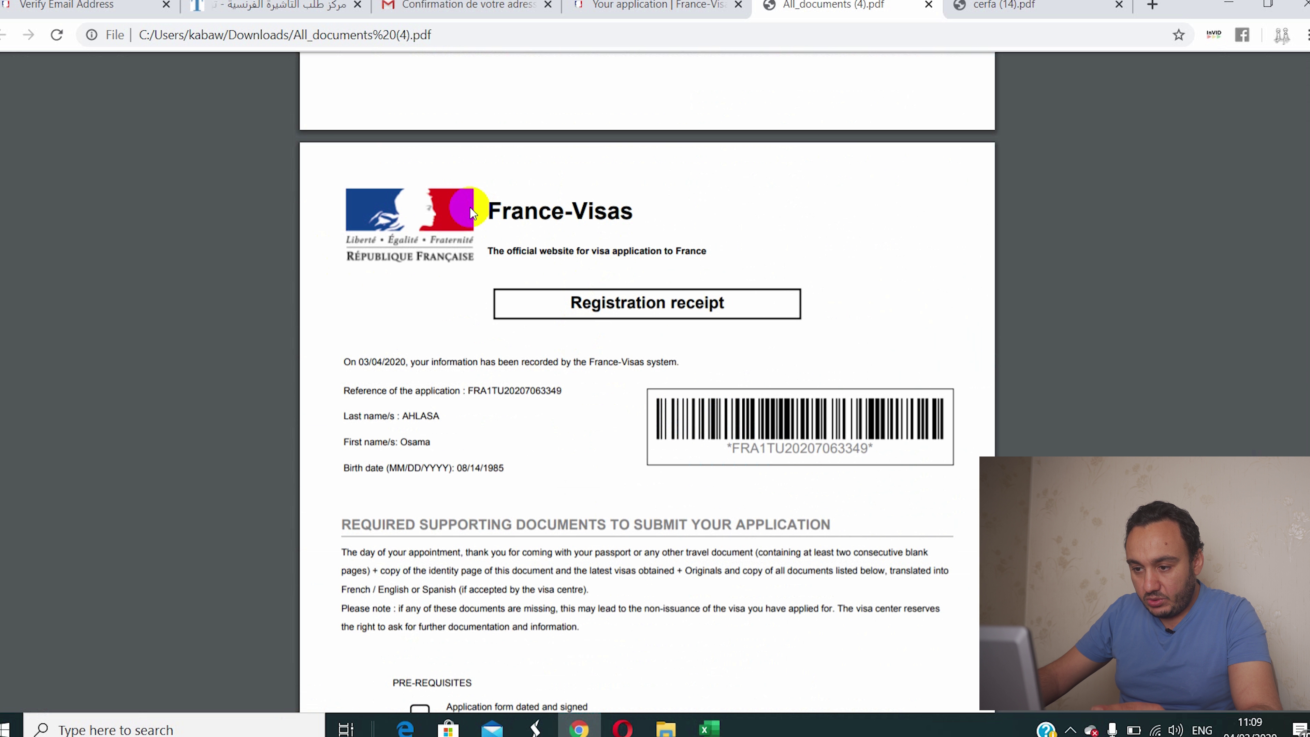
{"action": "left_click_drag", "start_coordinate": [470, 209], "coordinate": [632, 213]}
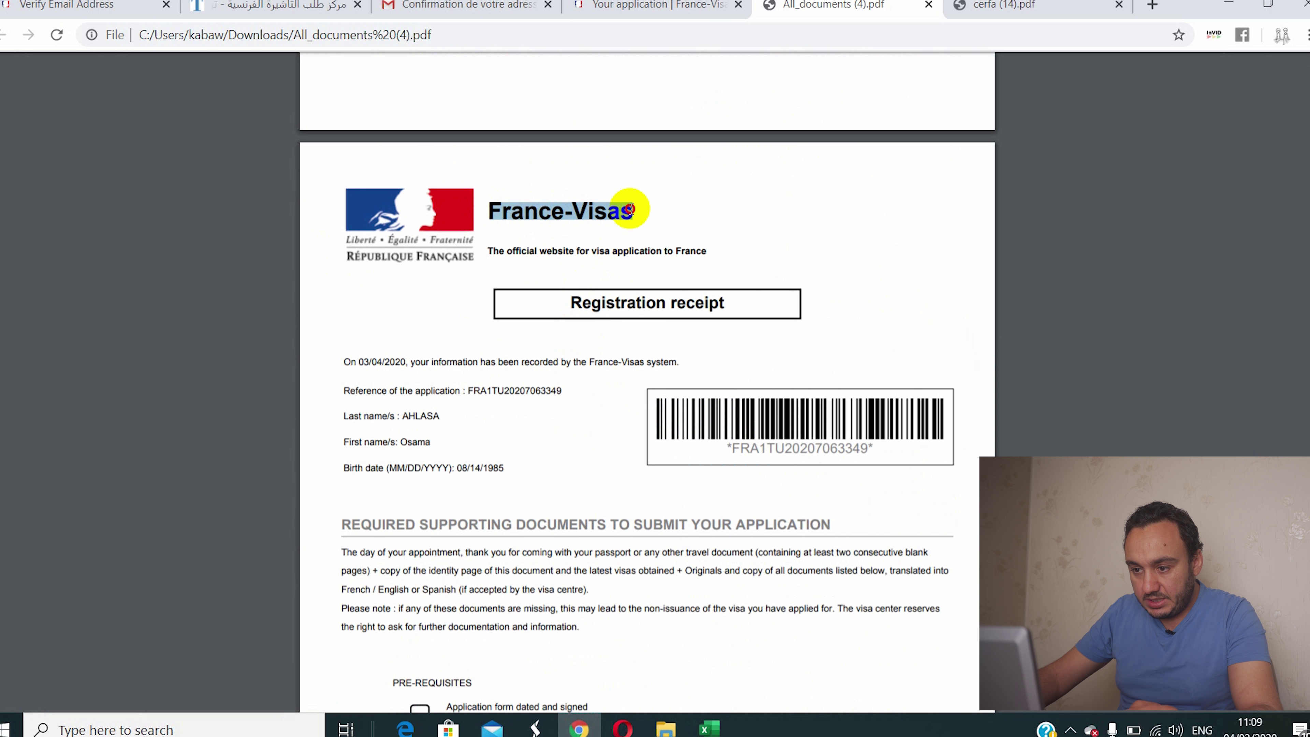
{"action": "scroll", "coordinate": [520, 392], "scroll_direction": "down", "scroll_amount": 5}
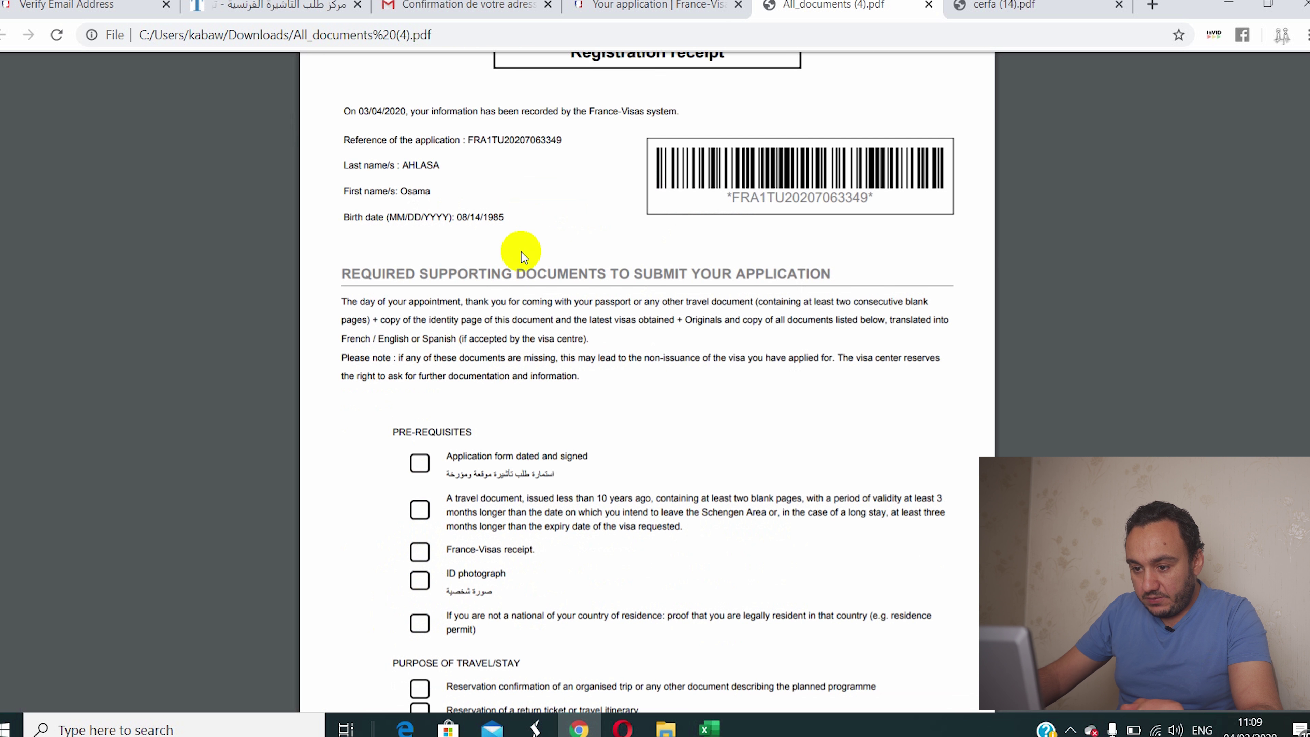
{"action": "scroll", "coordinate": [532, 273], "scroll_direction": "down", "scroll_amount": 3}
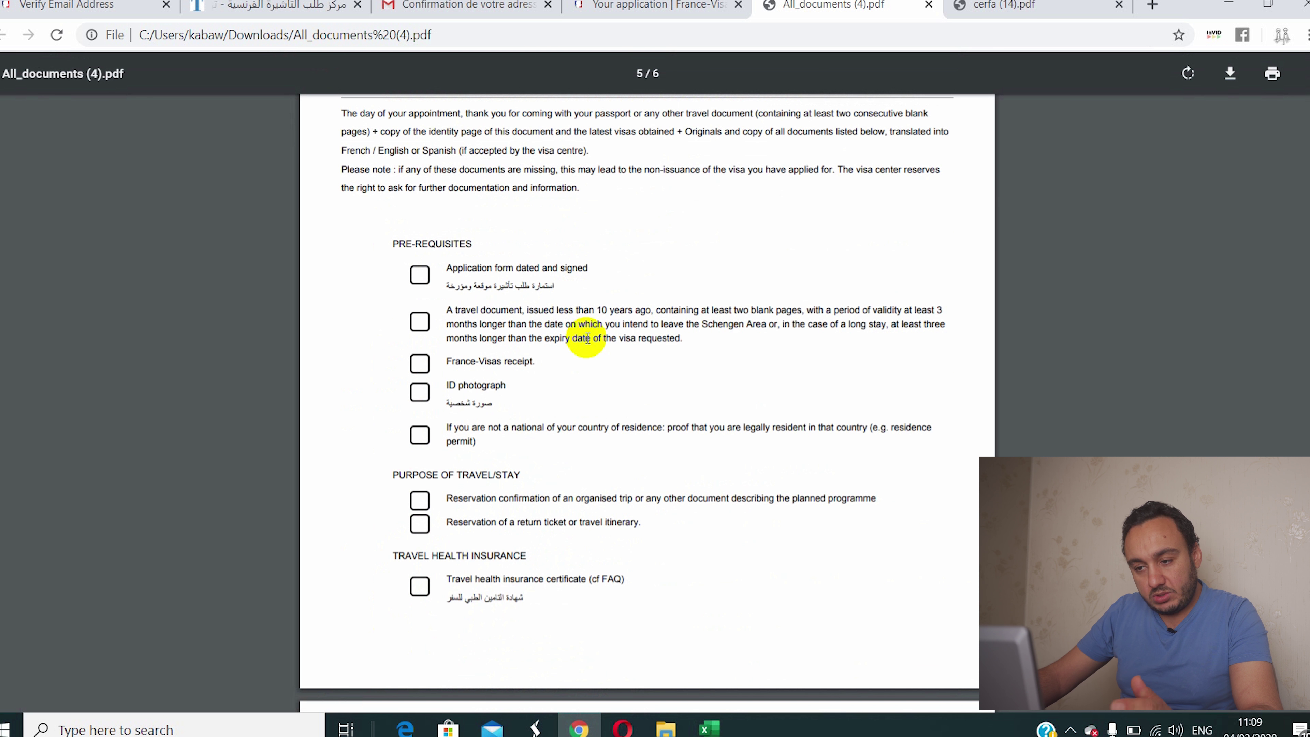
{"action": "scroll", "coordinate": [587, 338], "scroll_direction": "down", "scroll_amount": 19}
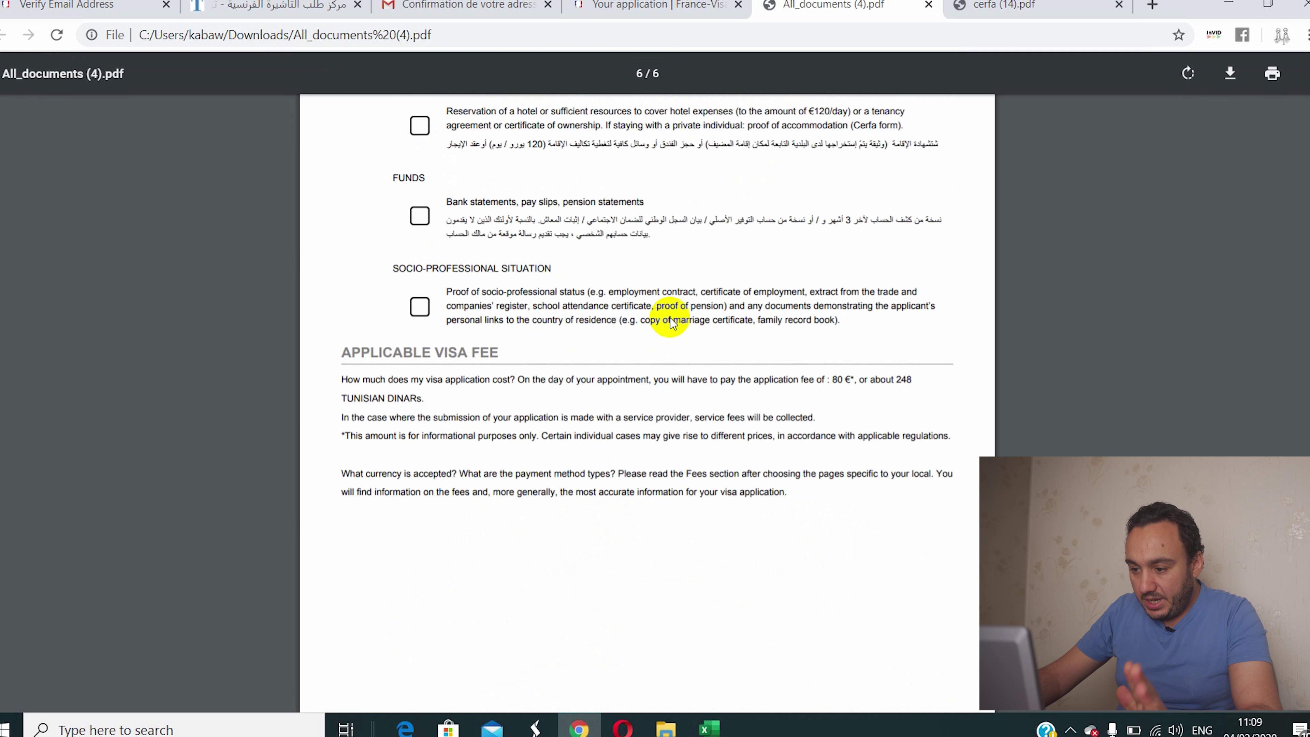
{"action": "scroll", "coordinate": [672, 317], "scroll_direction": "up", "scroll_amount": 2}
{"action": "scroll", "coordinate": [685, 310], "scroll_direction": "down", "scroll_amount": 4}
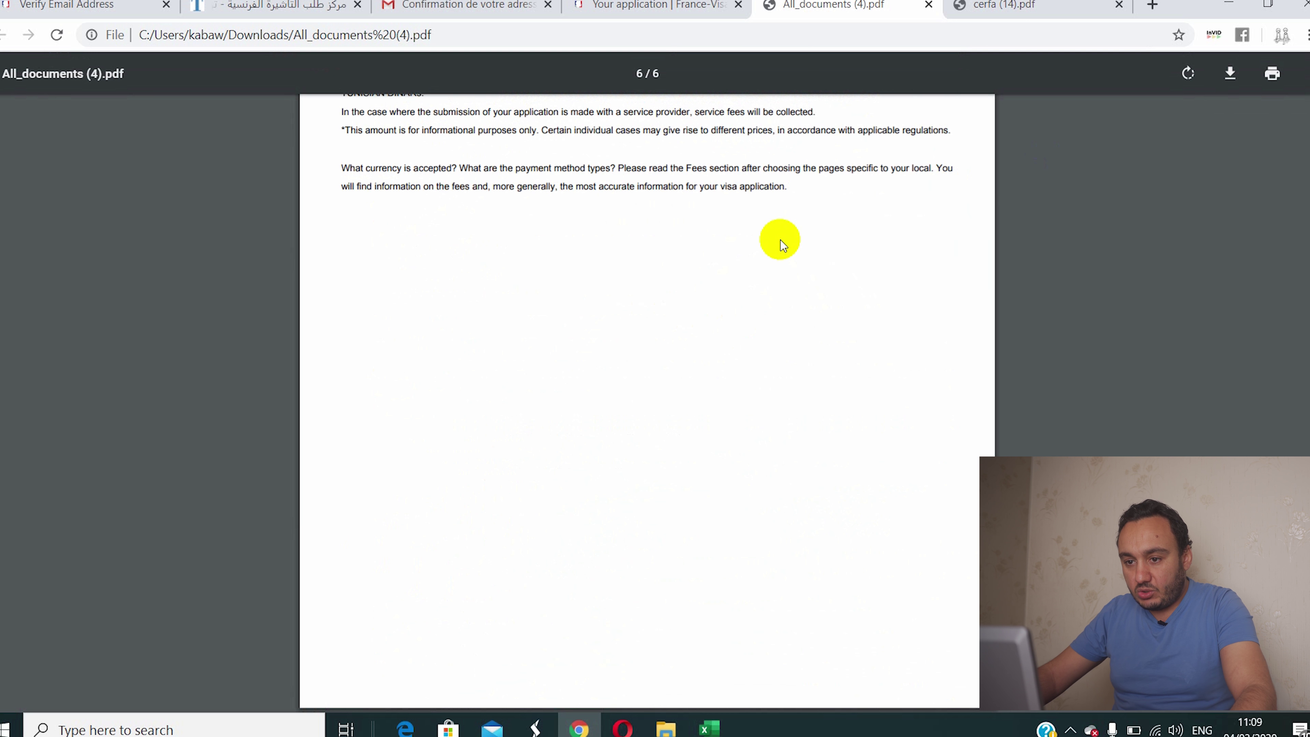
{"action": "scroll", "coordinate": [774, 289], "scroll_direction": "up", "scroll_amount": 15}
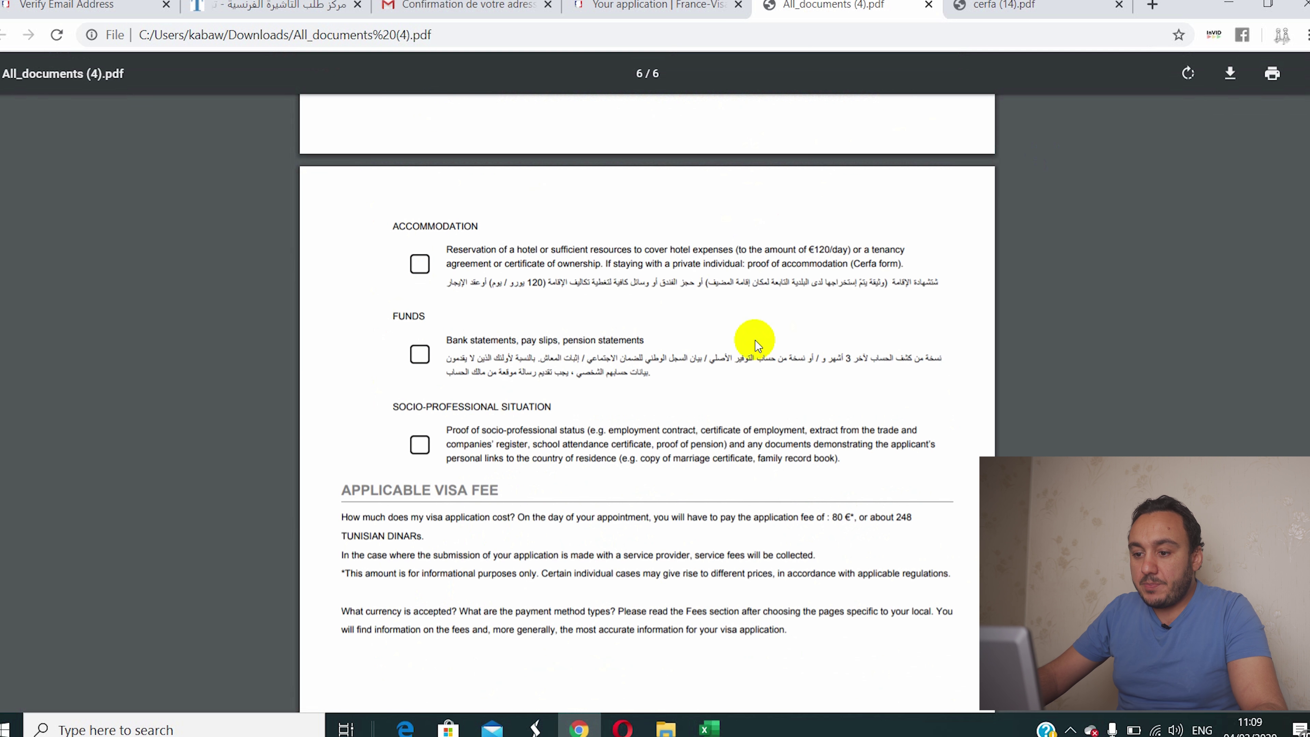
{"action": "scroll", "coordinate": [551, 383], "scroll_direction": "down", "scroll_amount": 2}
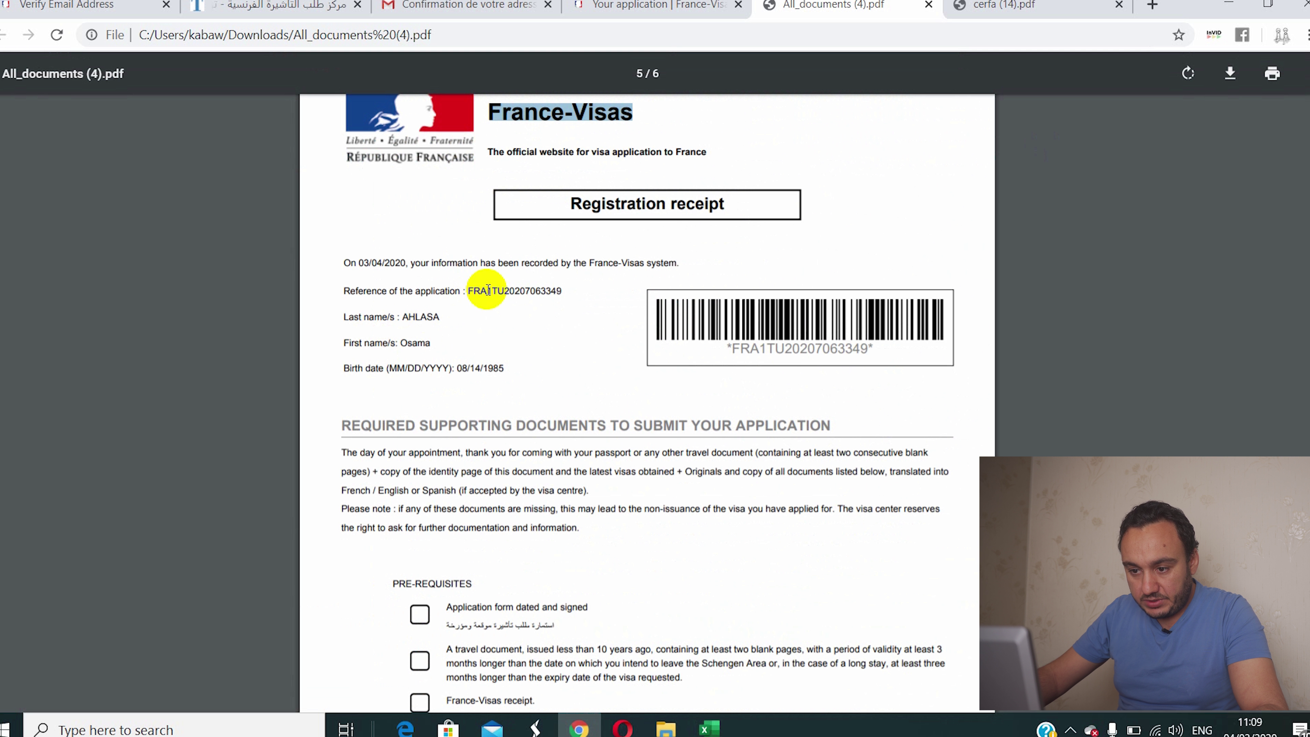
Step: Copy the application reference number and return to the TLScontact tab
{"action": "left_click_drag", "start_coordinate": [468, 289], "coordinate": [563, 291]}
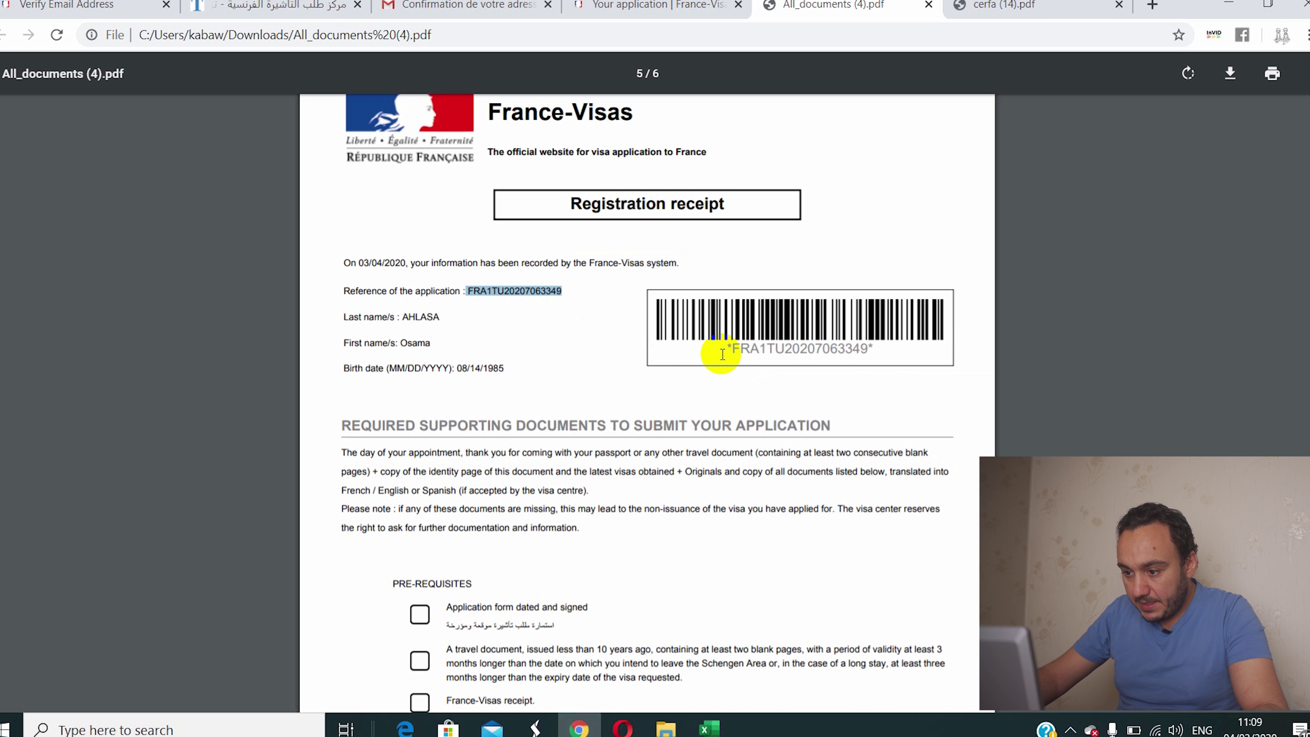
{"action": "left_click_drag", "start_coordinate": [731, 351], "coordinate": [871, 344]}
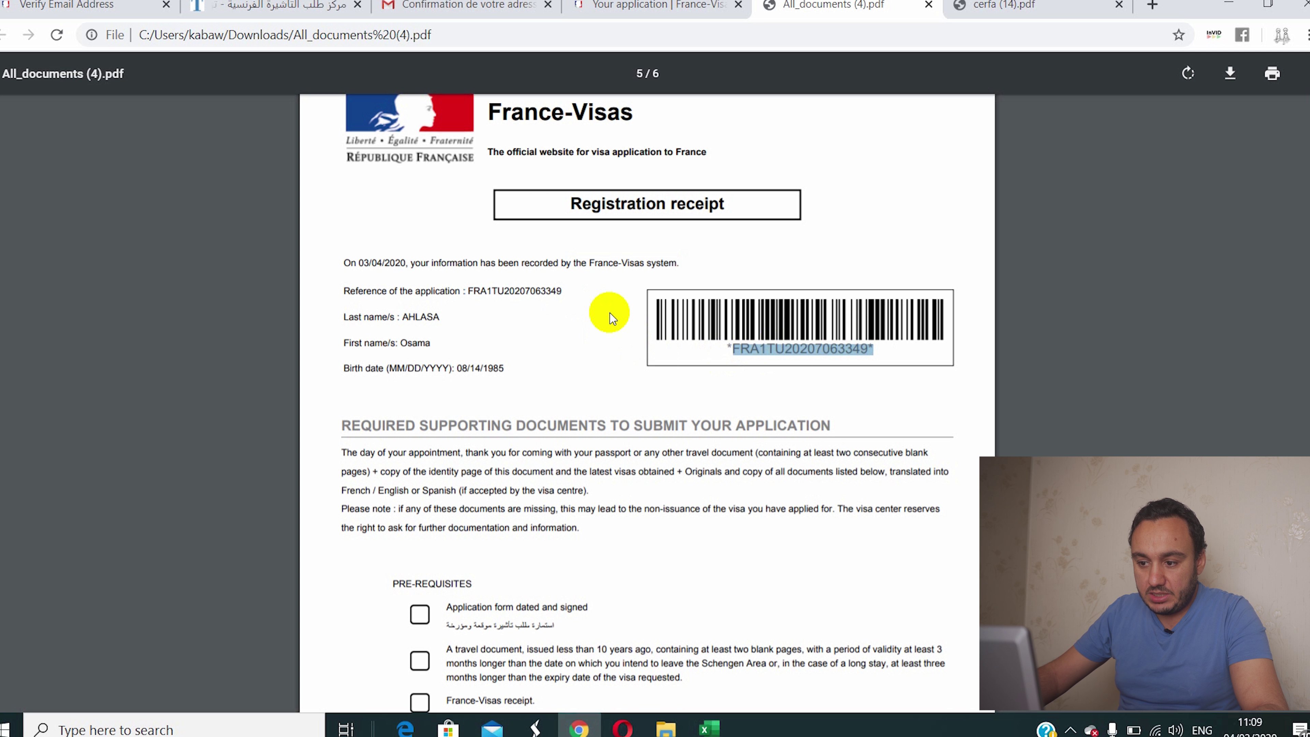
{"action": "left_click", "coordinate": [573, 289]}
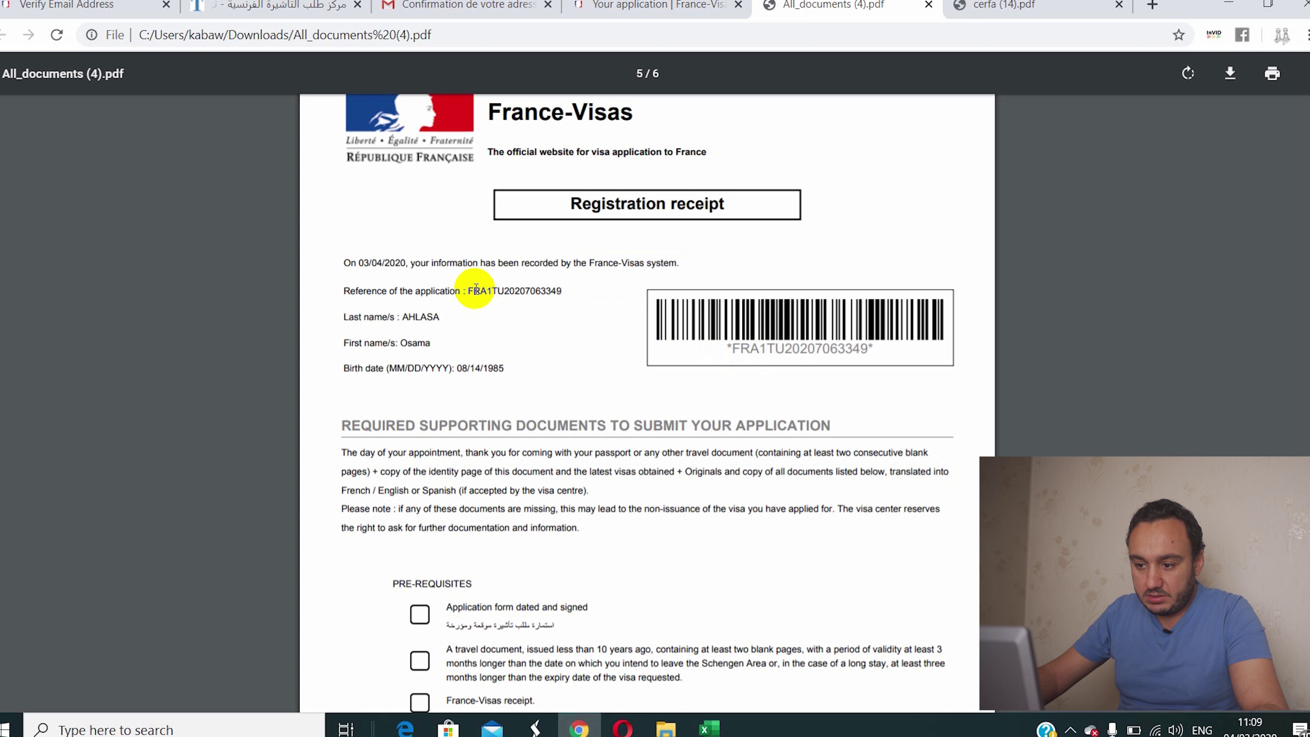
{"action": "left_click_drag", "start_coordinate": [464, 292], "coordinate": [558, 290]}
{"action": "right_click", "coordinate": [557, 288]}
{"action": "left_click", "coordinate": [758, 304]}
{"action": "left_click", "coordinate": [263, 4]}
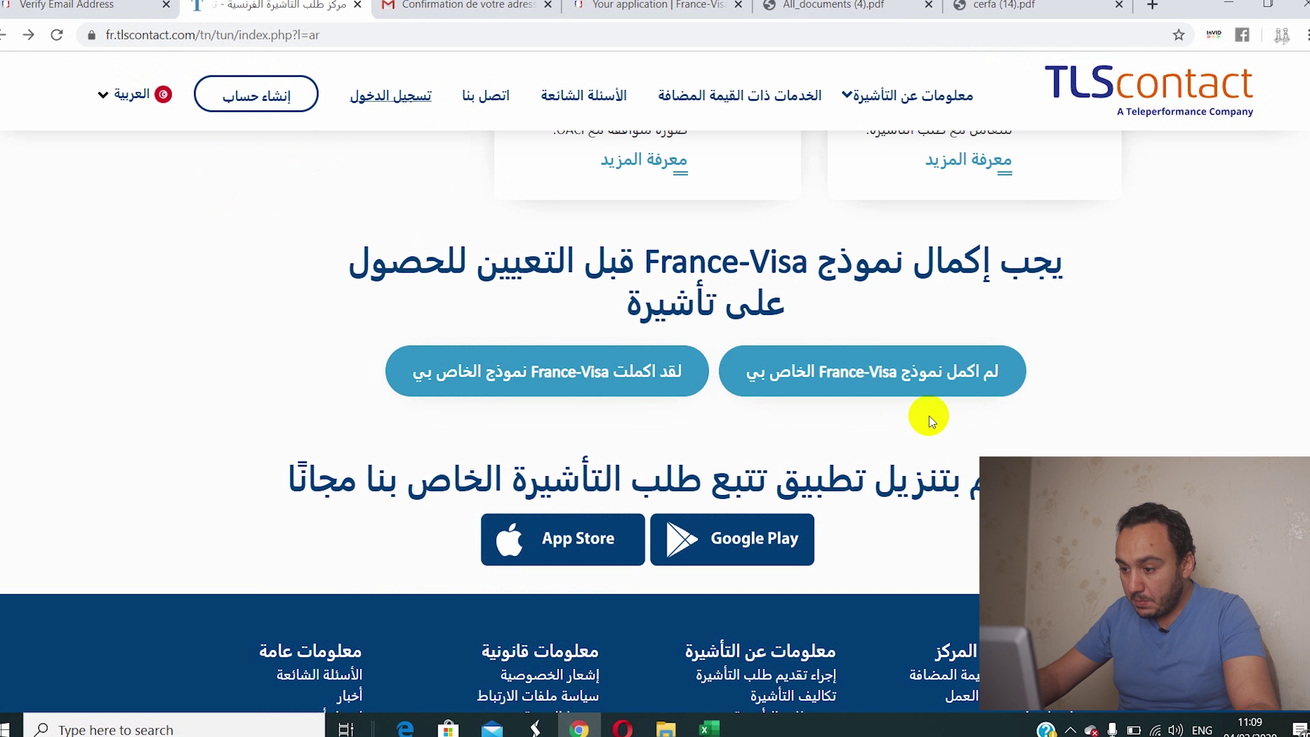
Step: Check the site language options, then scroll down to the 'لقد اكملت نموذج France-Visa الخاص بي' button
{"action": "scroll", "coordinate": [822, 295], "scroll_direction": "up", "scroll_amount": 15}
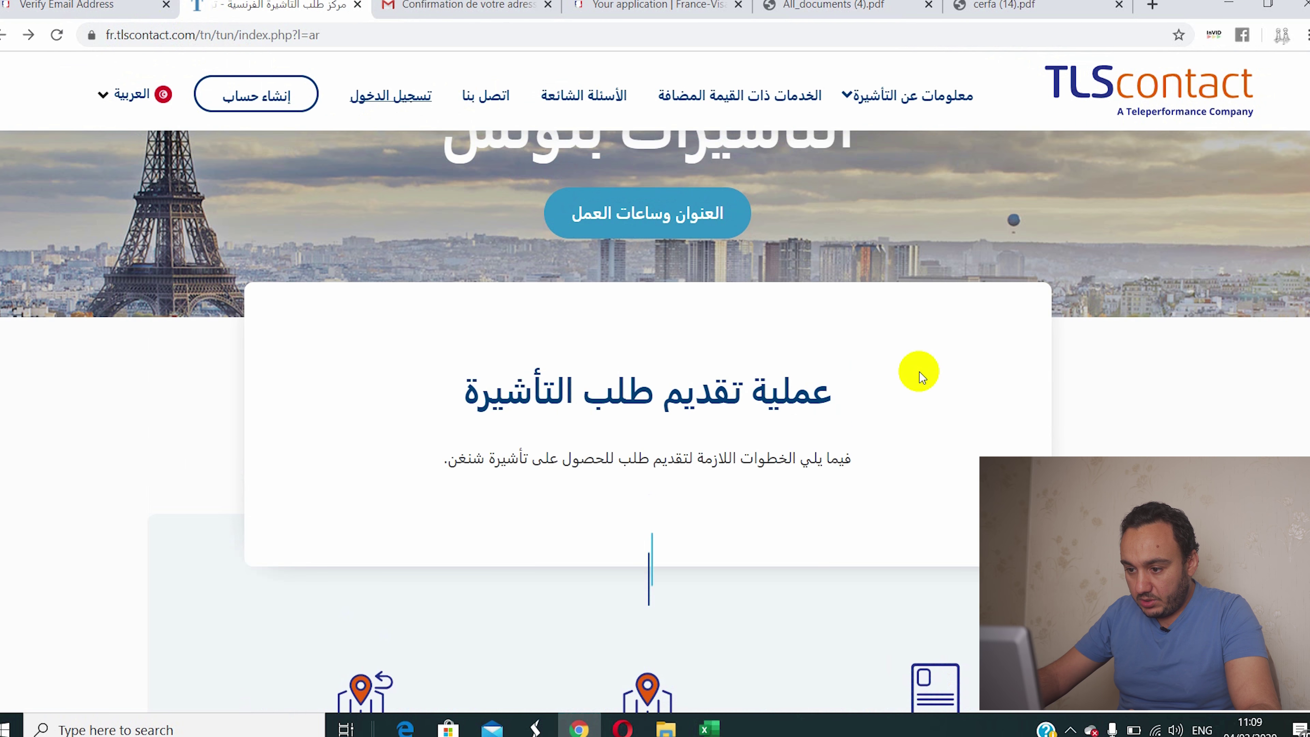
{"action": "scroll", "coordinate": [923, 370], "scroll_direction": "down", "scroll_amount": 15}
{"action": "scroll", "coordinate": [920, 372], "scroll_direction": "up", "scroll_amount": 5}
{"action": "scroll", "coordinate": [918, 371], "scroll_direction": "up", "scroll_amount": 5}
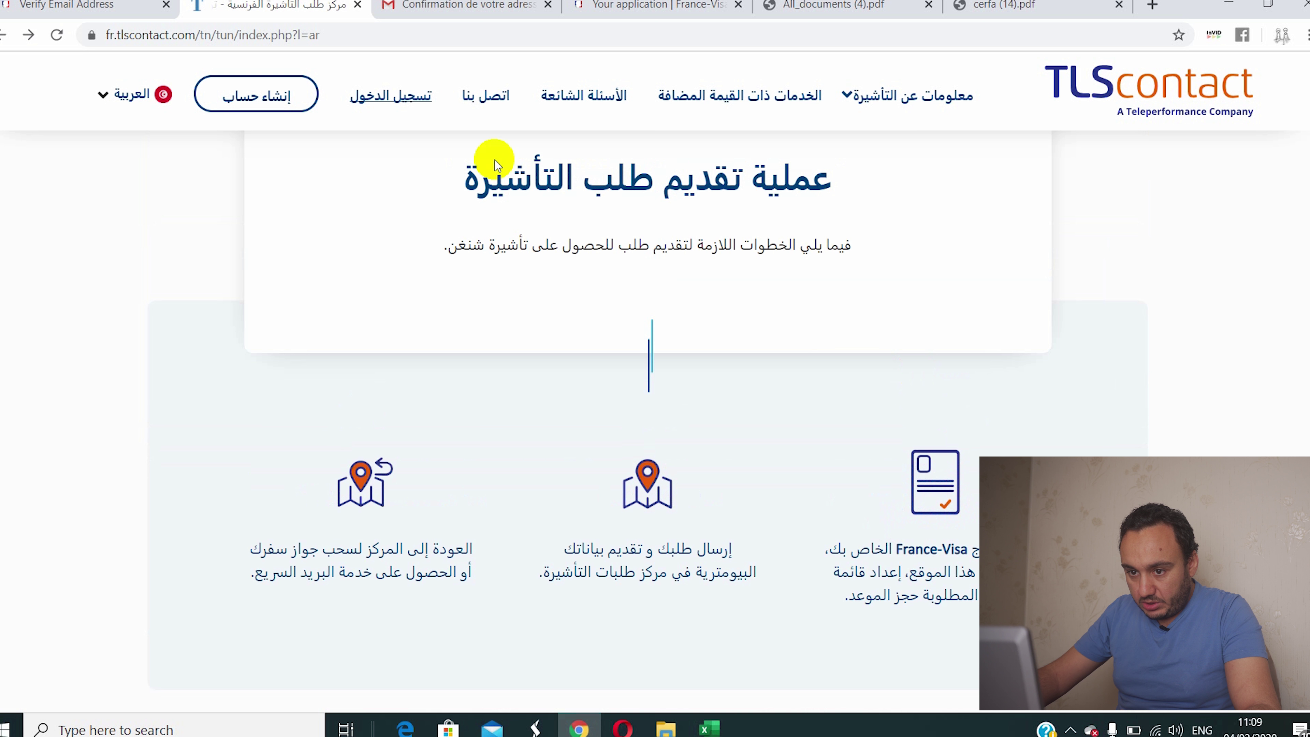
{"action": "left_click", "coordinate": [130, 103]}
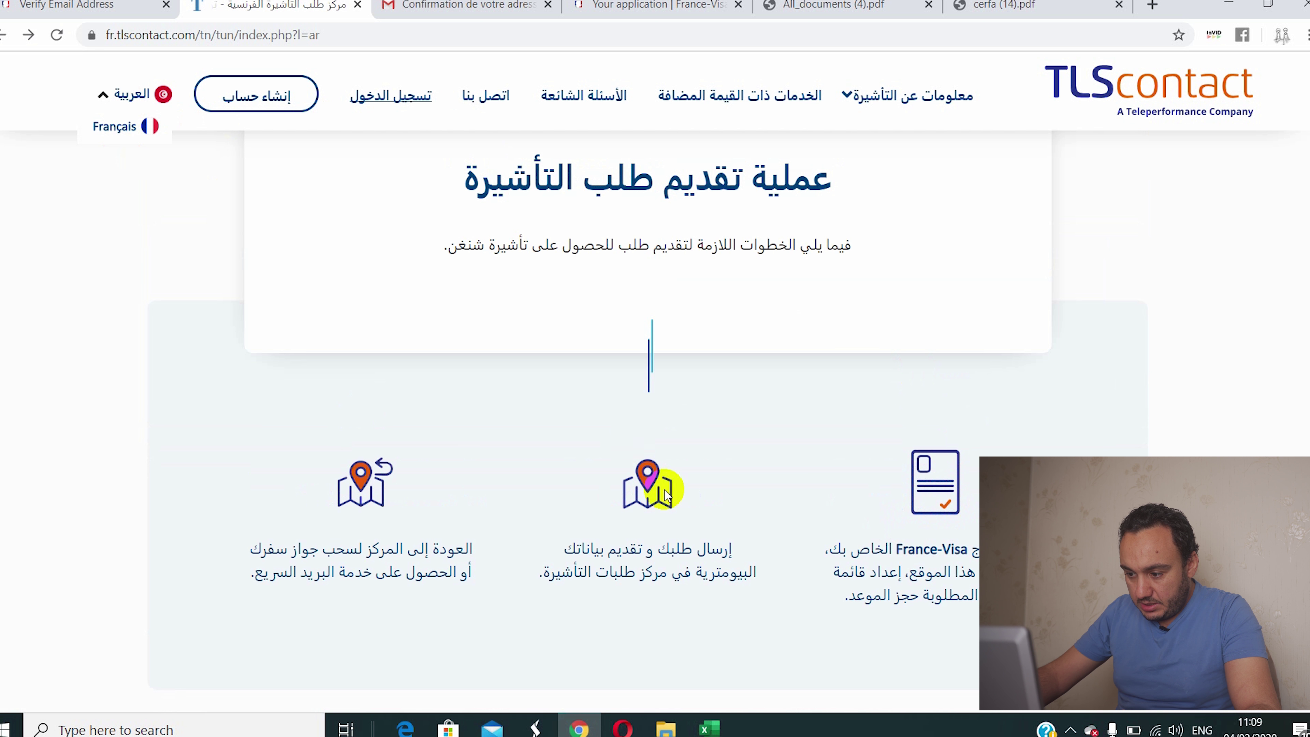
{"action": "scroll", "coordinate": [623, 433], "scroll_direction": "down", "scroll_amount": 5}
{"action": "scroll", "coordinate": [879, 365], "scroll_direction": "down", "scroll_amount": 5}
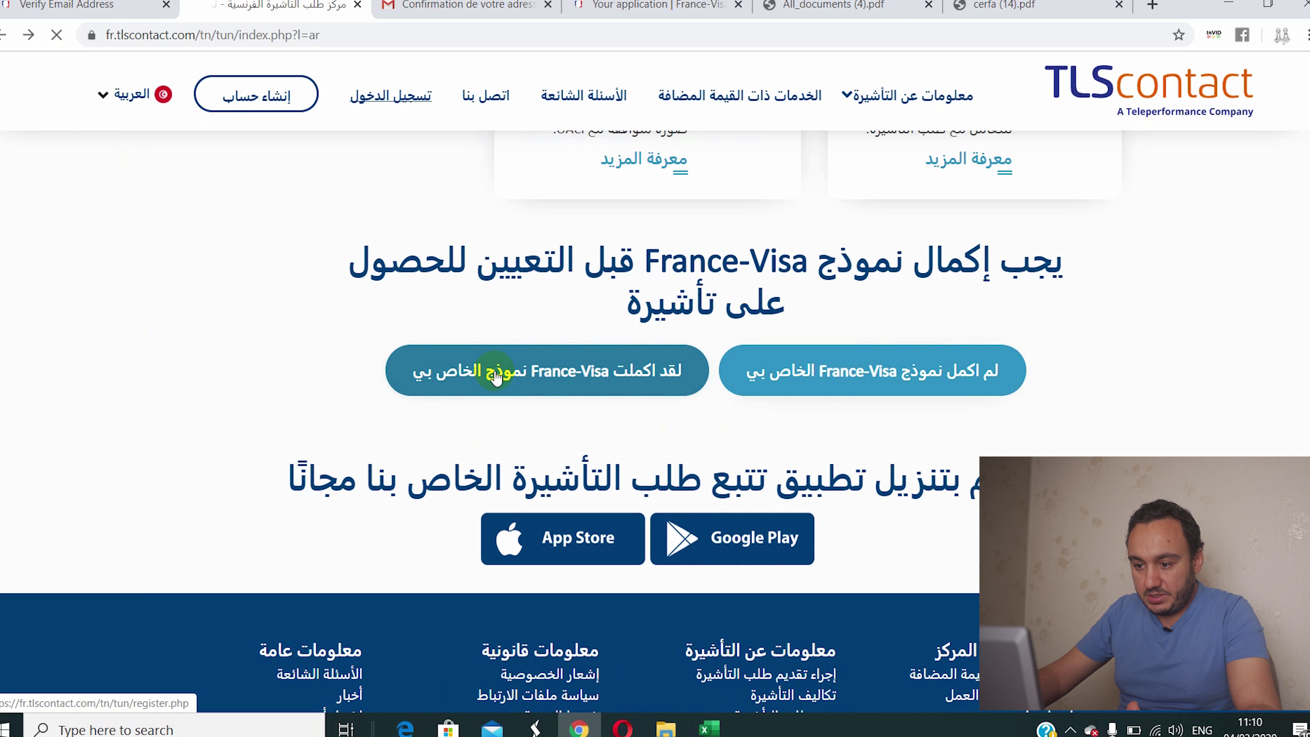
{"action": "scroll", "coordinate": [469, 433], "scroll_direction": "down", "scroll_amount": 5}
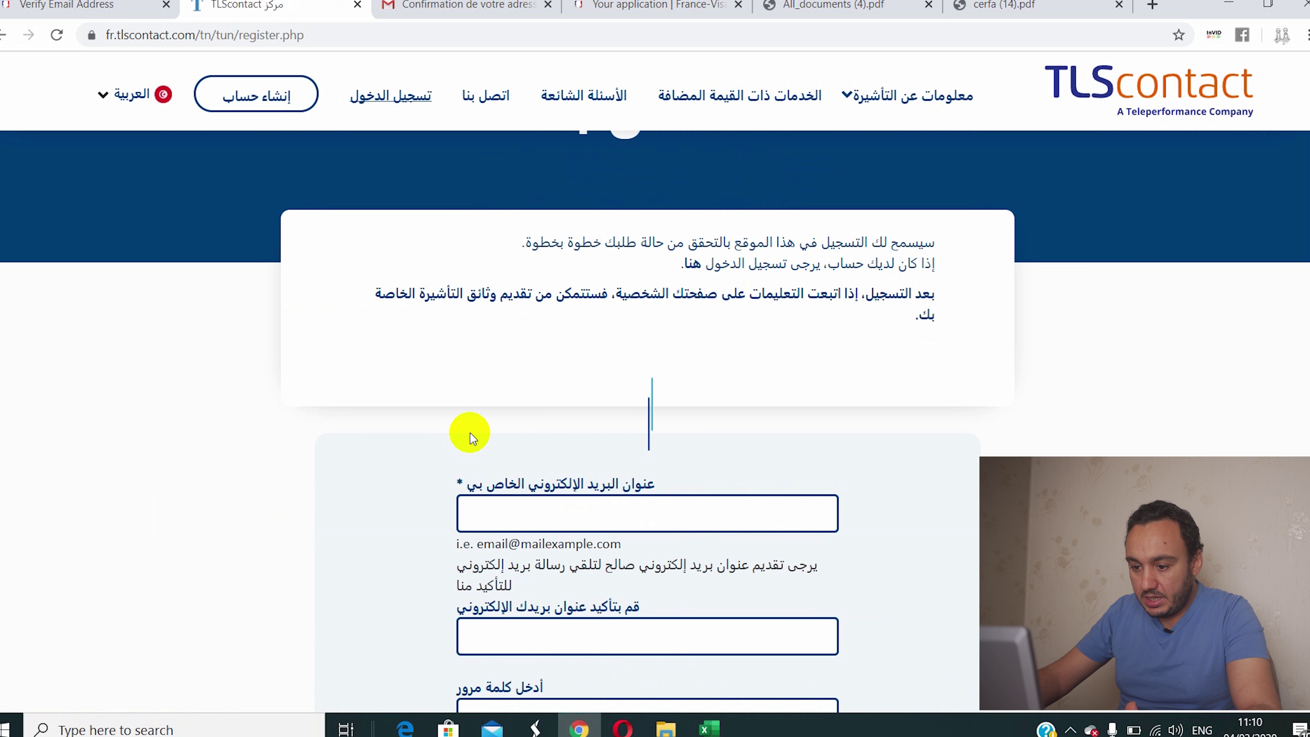
{"action": "scroll", "coordinate": [470, 433], "scroll_direction": "down", "scroll_amount": 3}
Step: Fill in the account e-mail, its confirmation, and the password fields on the registration form
{"action": "left_click", "coordinate": [521, 336]}
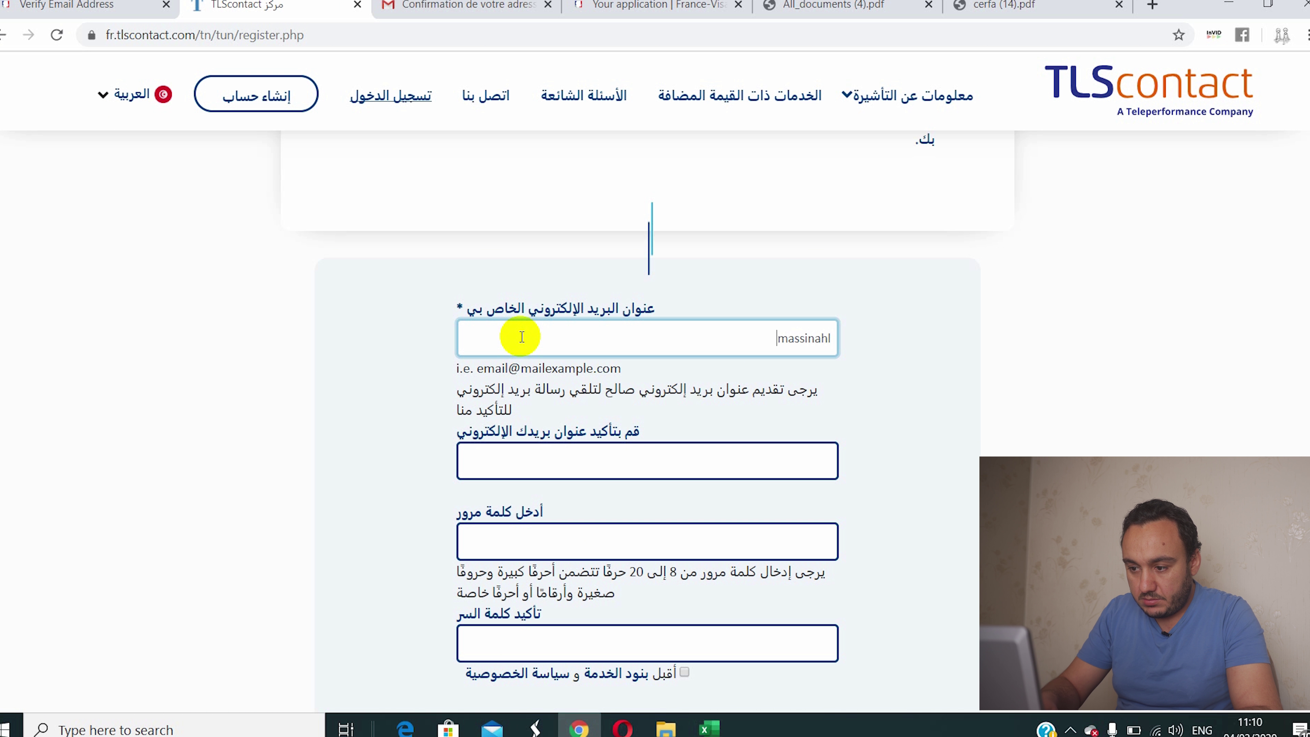
{"action": "key", "text": "BackSpace"}
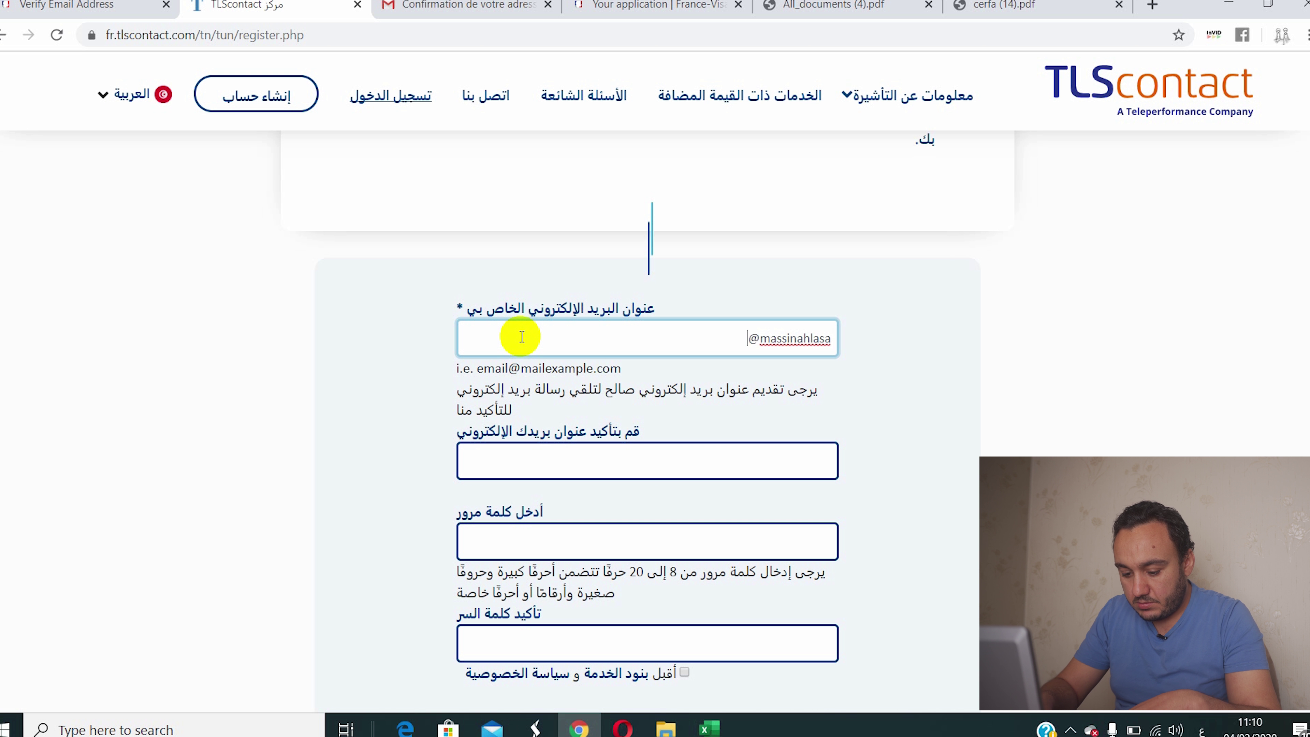
{"action": "type", "text": "g"}
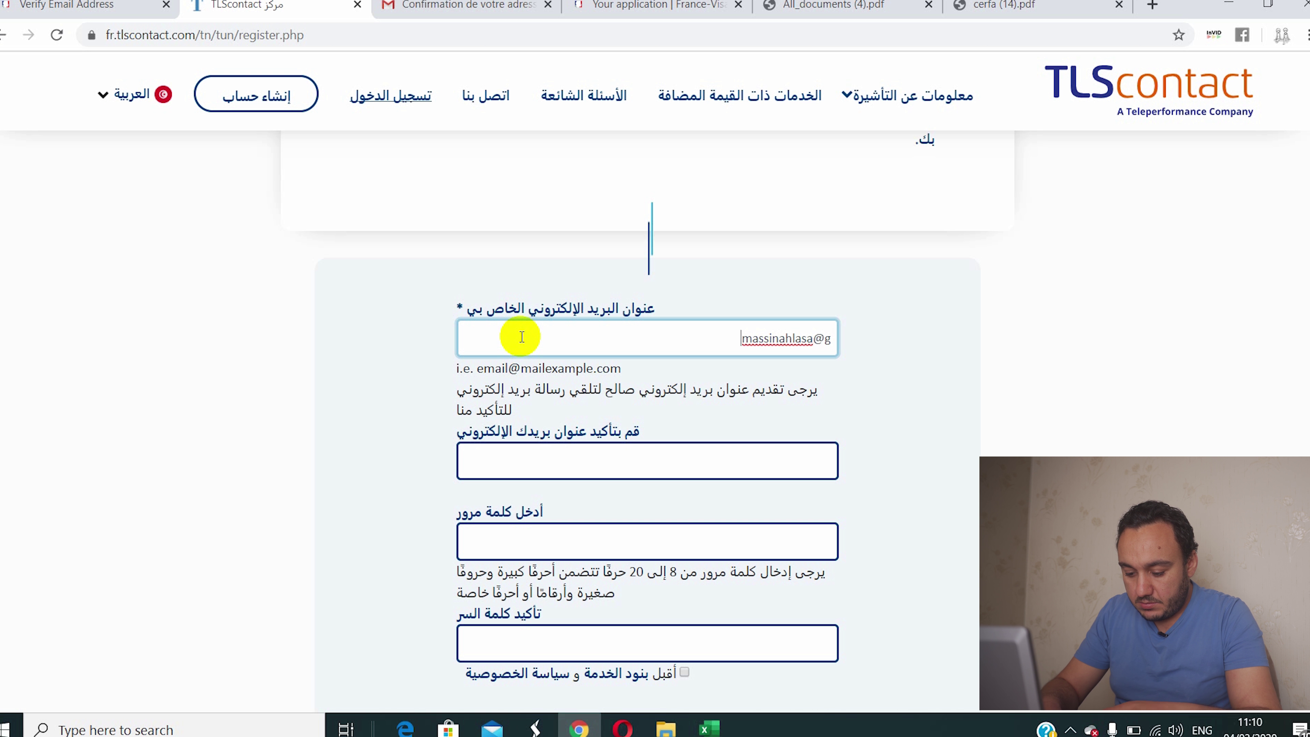
{"action": "type", "text": "mail.com"}
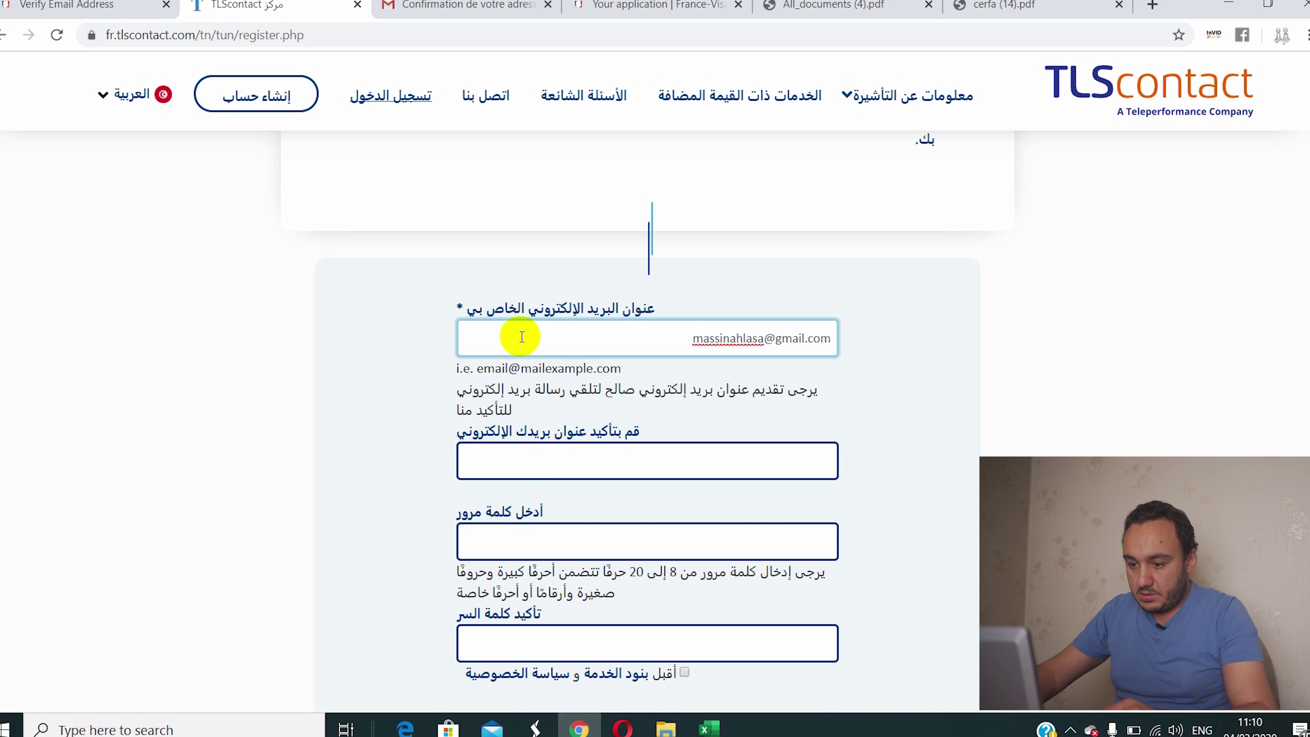
{"action": "left_click", "coordinate": [536, 464]}
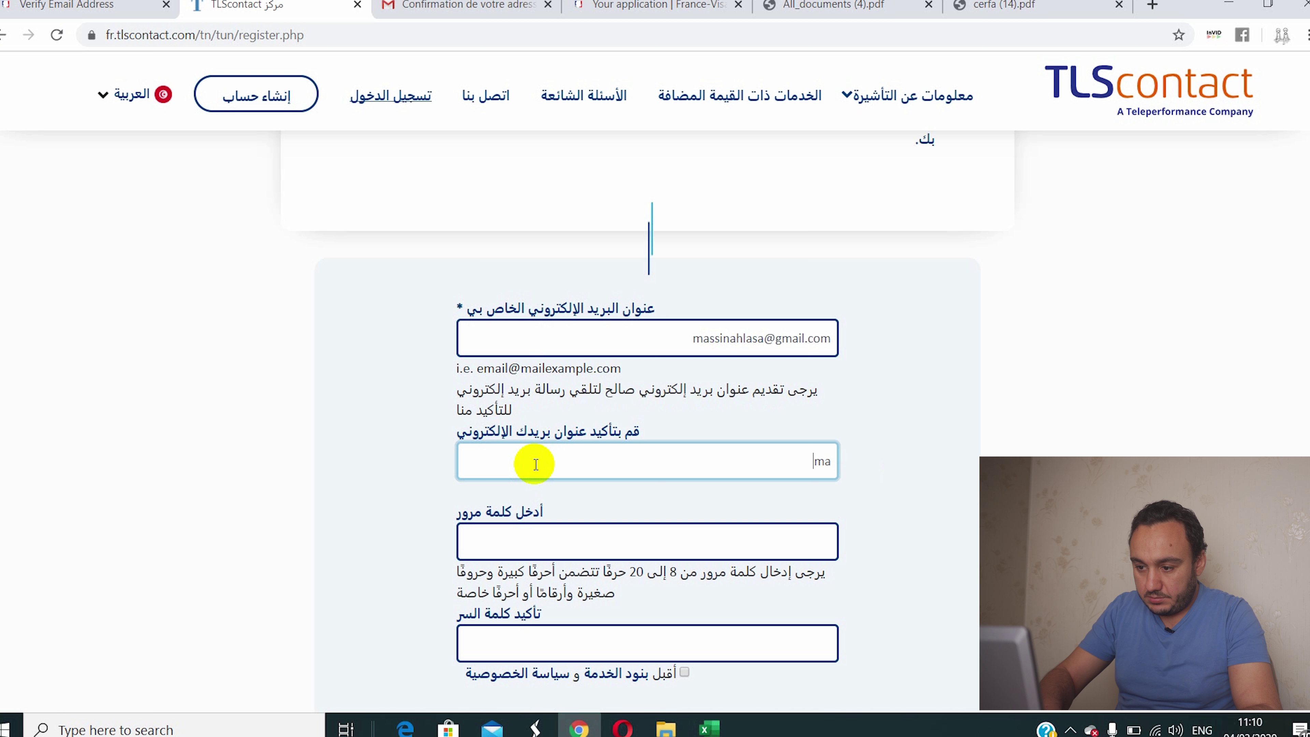
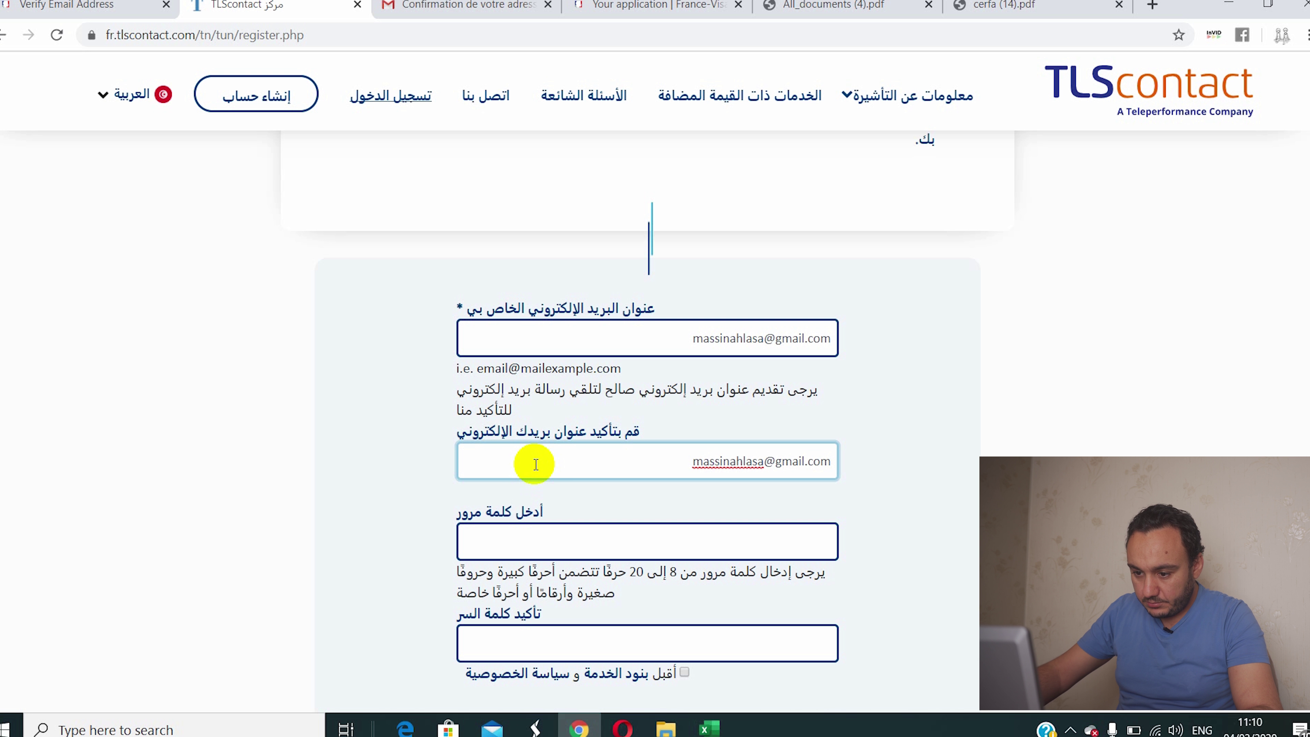
{"action": "left_click", "coordinate": [485, 549]}
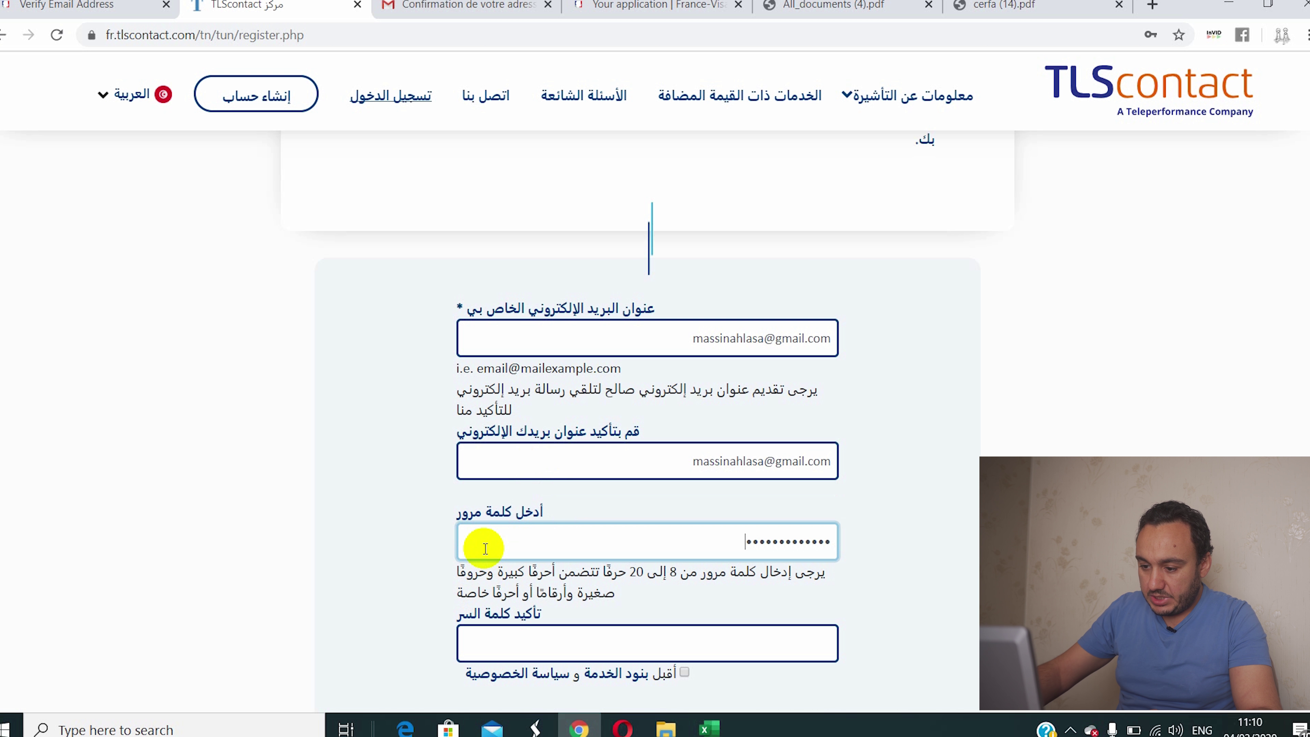
{"action": "scroll", "coordinate": [480, 551], "scroll_direction": "down", "scroll_amount": 3}
{"action": "left_click", "coordinate": [549, 470]}
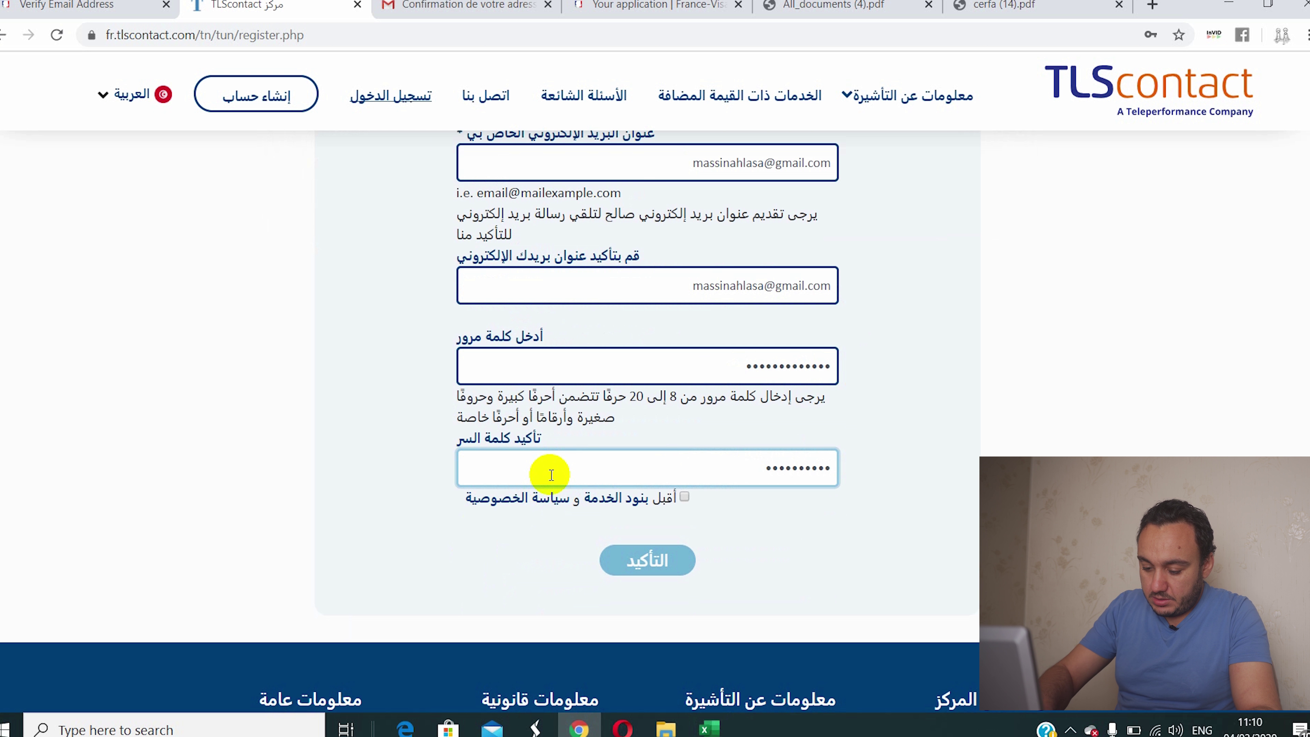
{"action": "type", "text": "••"}
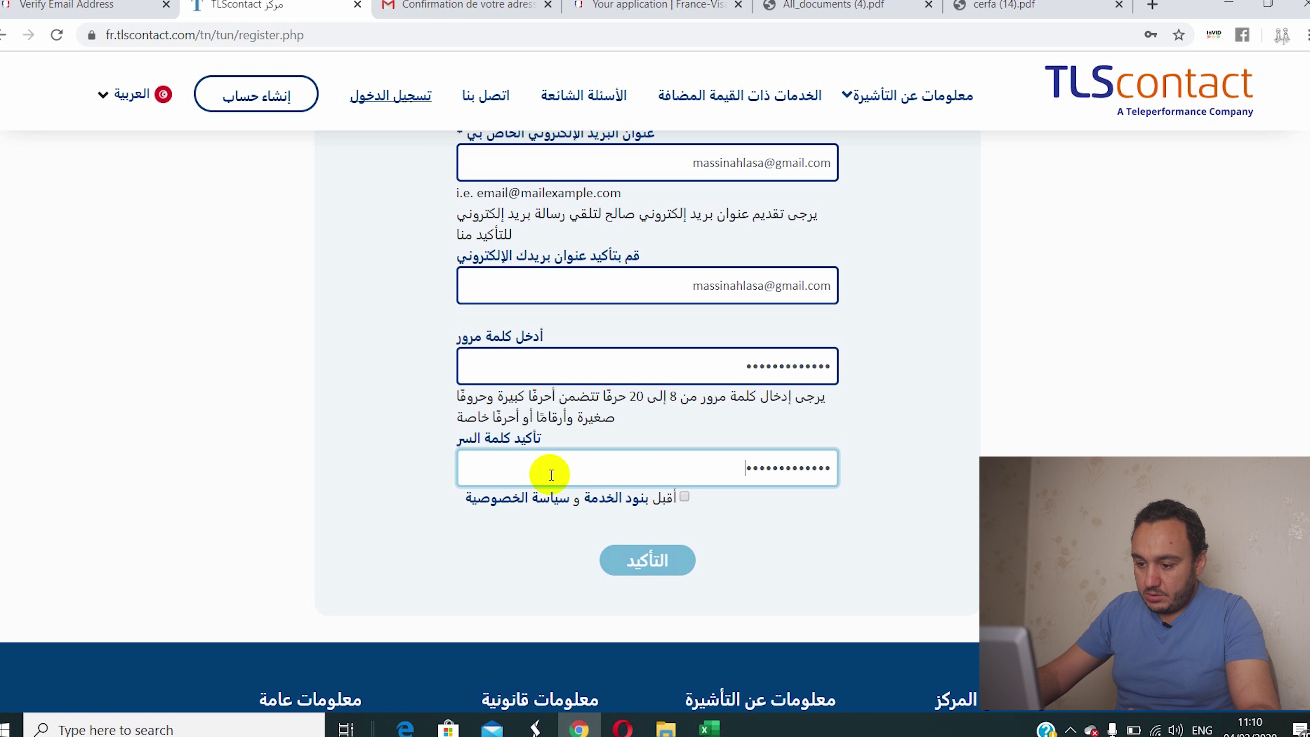
Step: Accept the terms, submit the registration with التأكيد, and open the Gmail inbox
{"action": "scroll", "coordinate": [576, 477], "scroll_direction": "down", "scroll_amount": 1}
{"action": "scroll", "coordinate": [575, 477], "scroll_direction": "down", "scroll_amount": 1}
{"action": "left_click", "coordinate": [684, 409]}
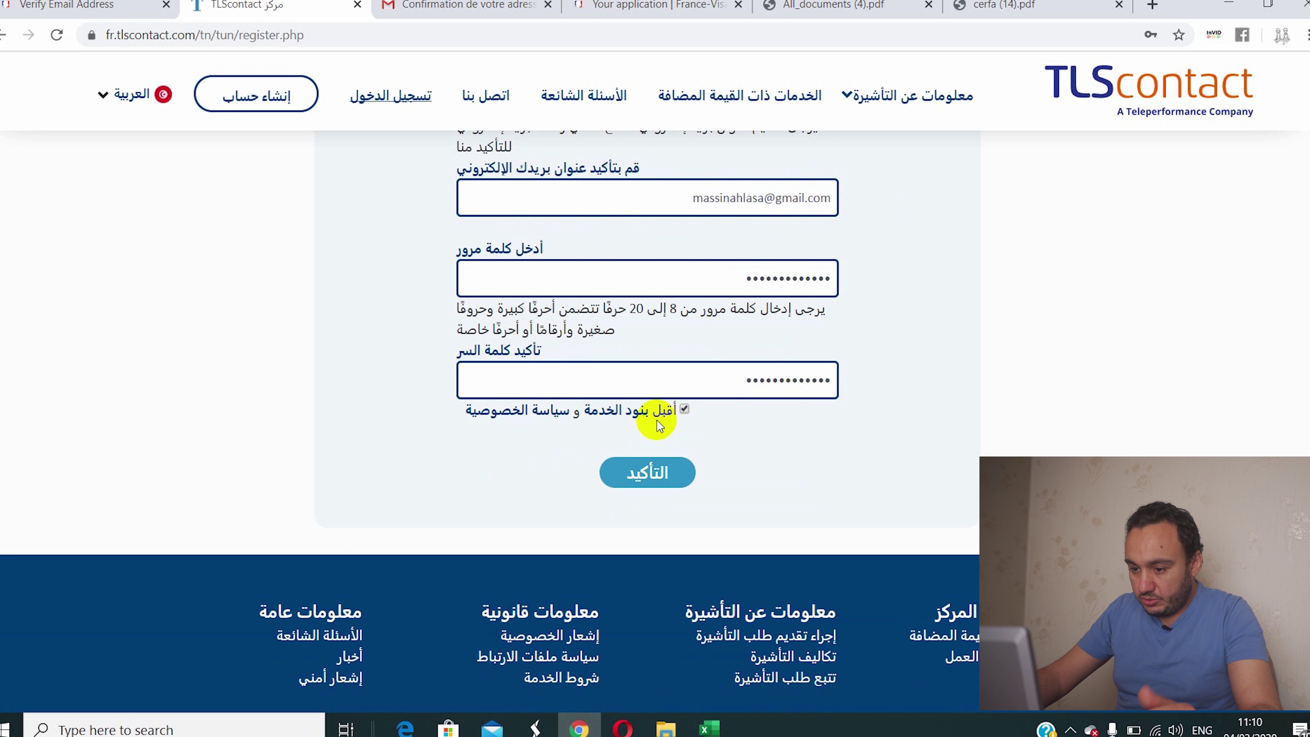
{"action": "left_click", "coordinate": [639, 485]}
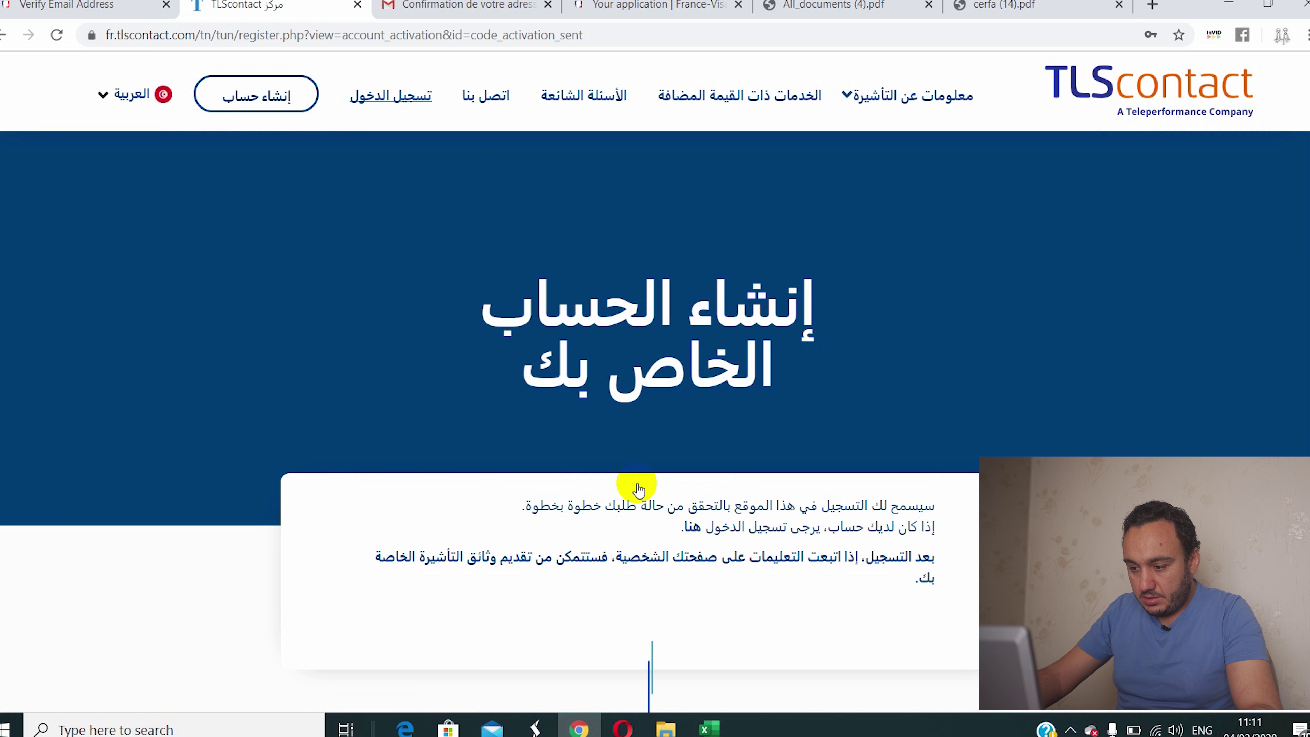
{"action": "scroll", "coordinate": [639, 489], "scroll_direction": "down", "scroll_amount": 7}
{"action": "scroll", "coordinate": [639, 489], "scroll_direction": "up", "scroll_amount": 3}
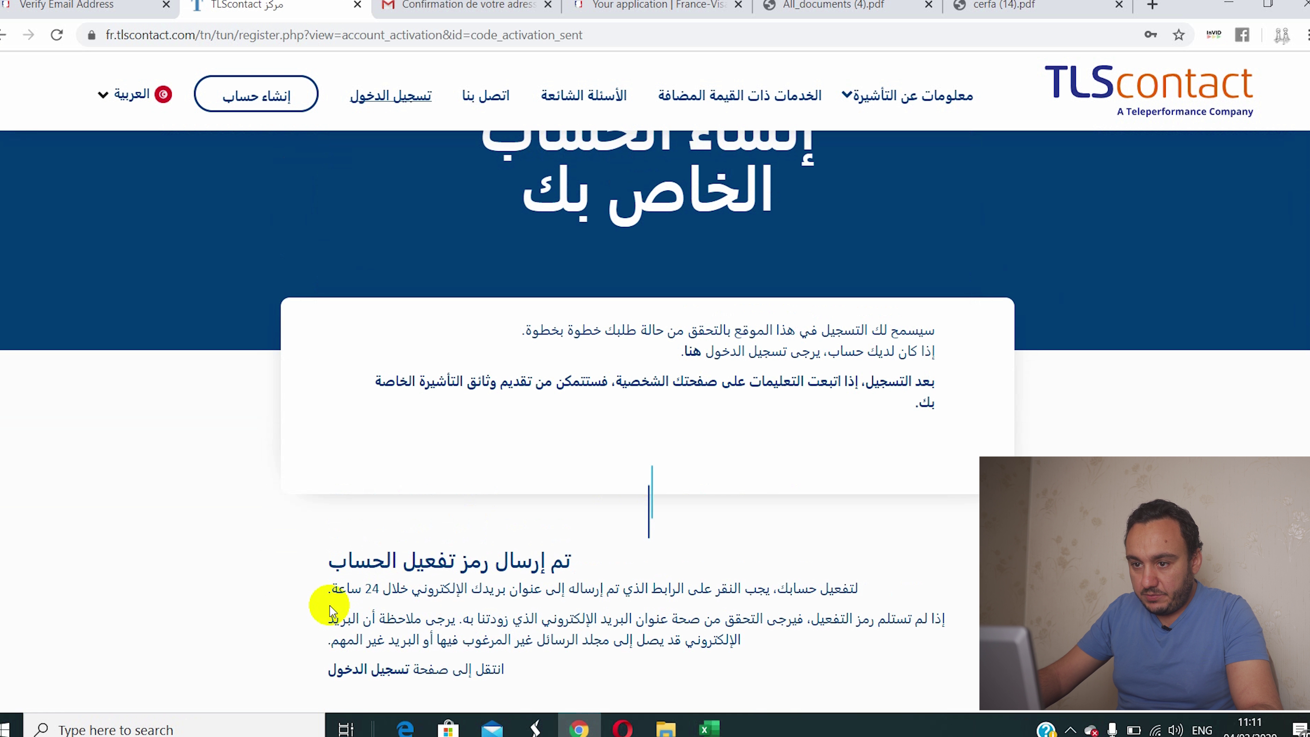
{"action": "left_click", "coordinate": [480, 6]}
{"action": "left_click", "coordinate": [114, 213]}
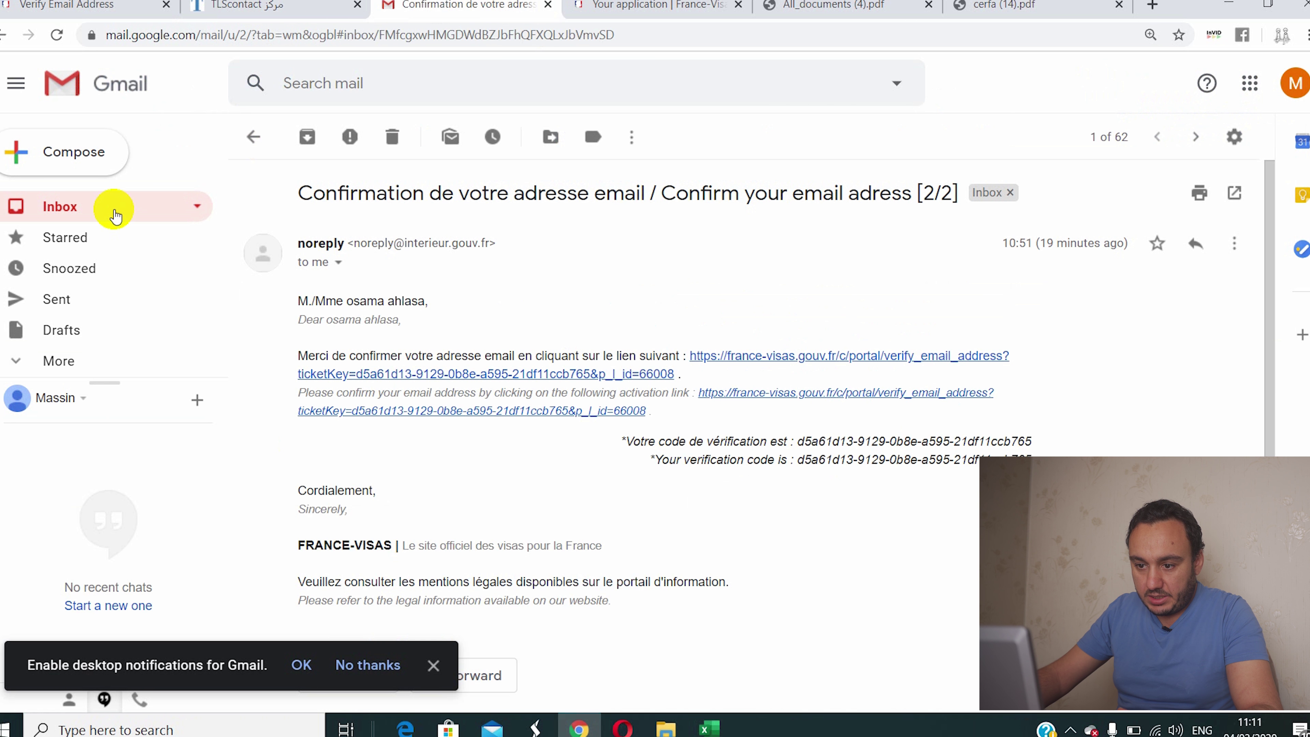
Step: Open the TLScontact confirmation email and follow its 'Je confirme que je souhaite activer mon compte' link
{"action": "left_click", "coordinate": [588, 268]}
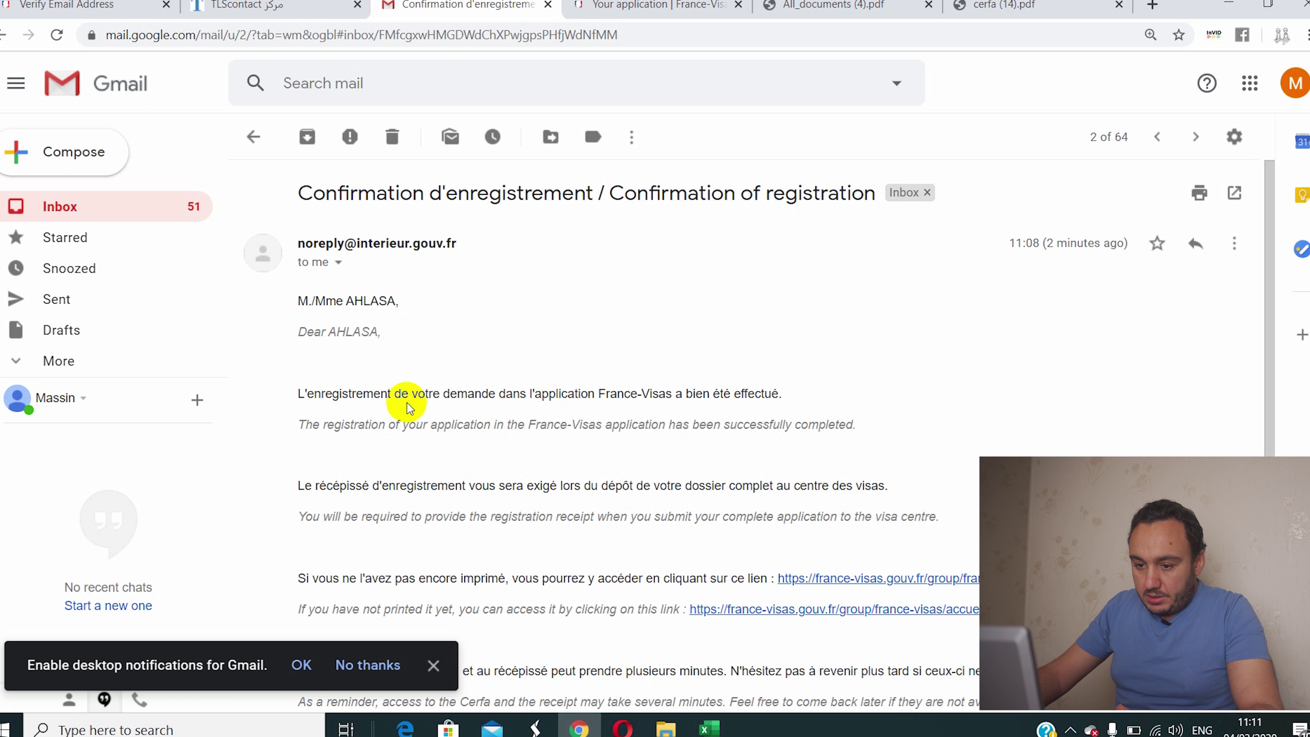
{"action": "left_click", "coordinate": [185, 207]}
{"action": "left_click", "coordinate": [503, 230]}
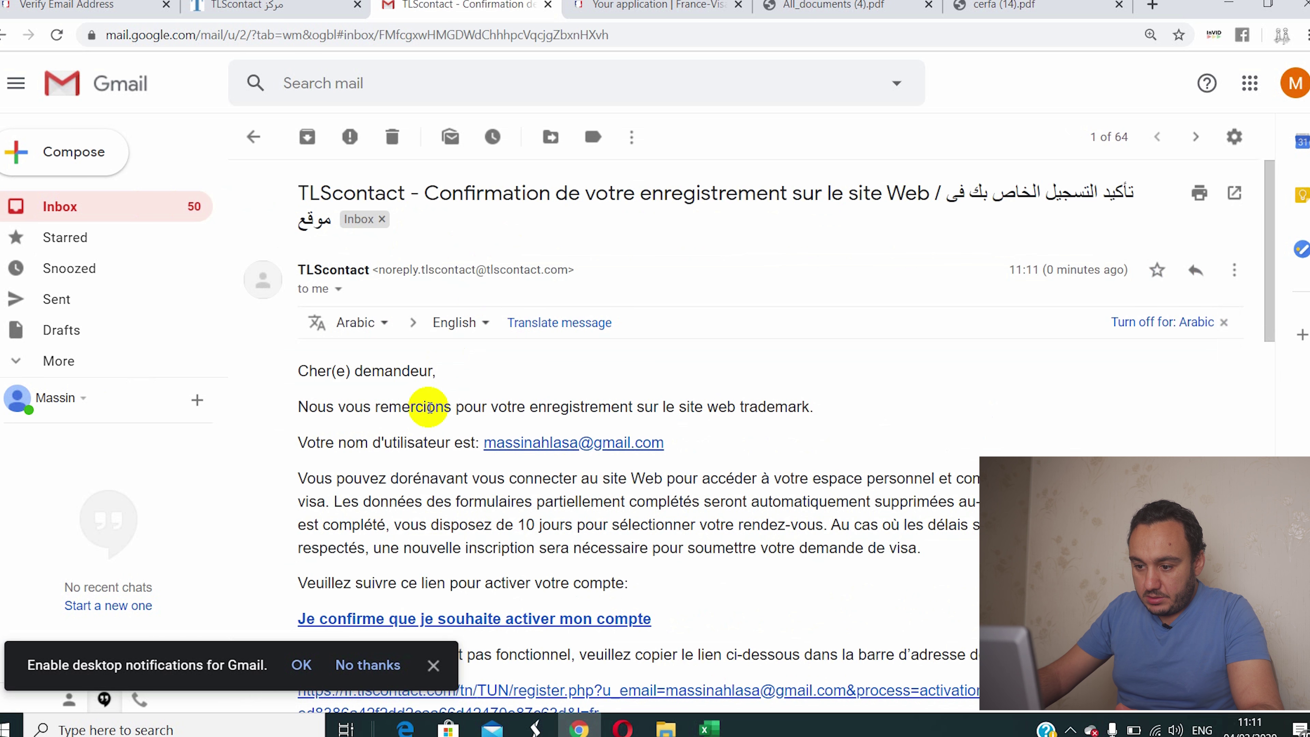
{"action": "scroll", "coordinate": [433, 422], "scroll_direction": "down", "scroll_amount": 3}
{"action": "left_click", "coordinate": [419, 440]}
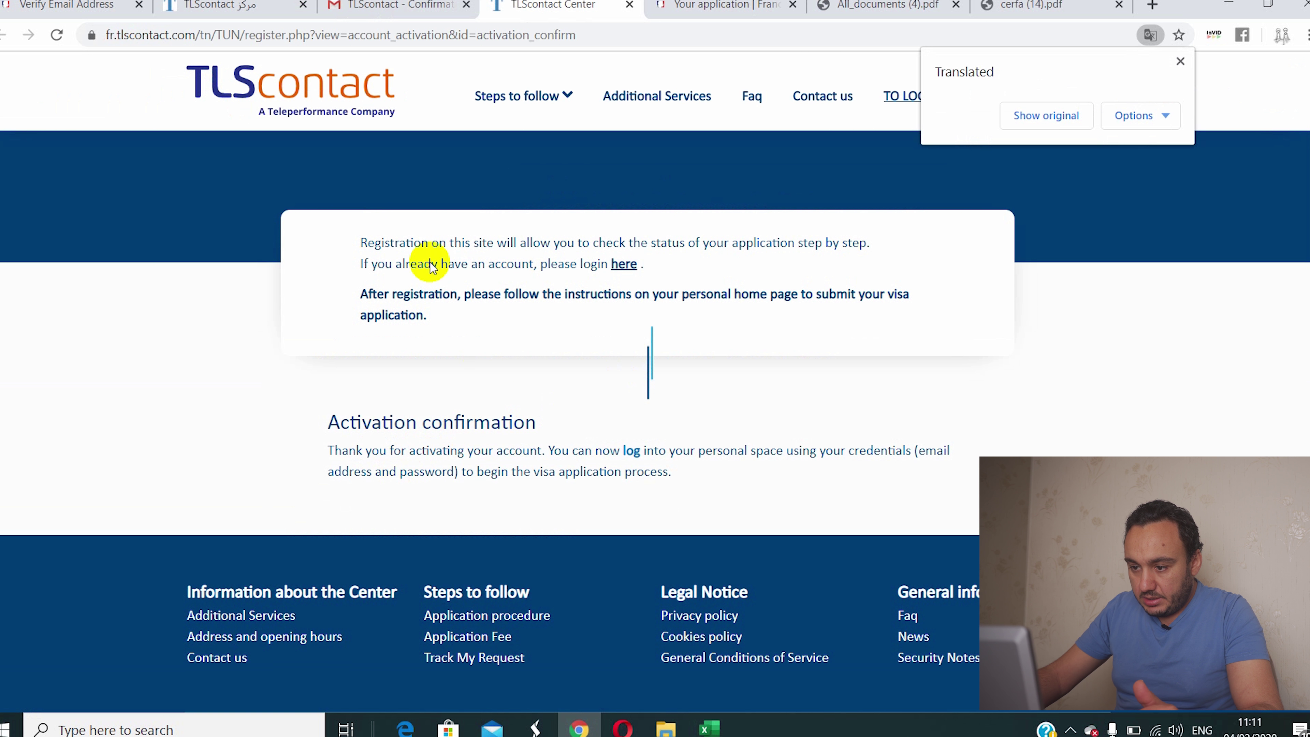
Step: Use the 'here' login link and sign in with the account e-mail and password
{"action": "left_click", "coordinate": [622, 264]}
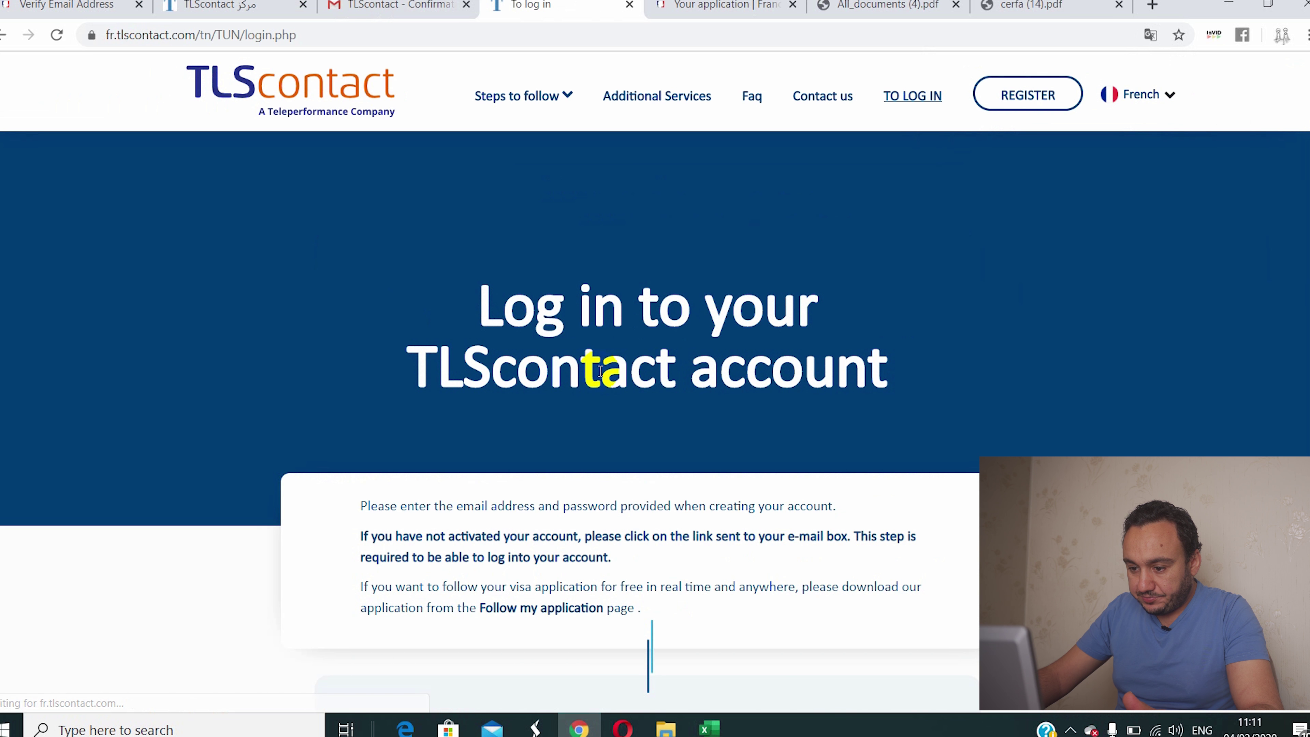
{"action": "scroll", "coordinate": [599, 375], "scroll_direction": "down", "scroll_amount": 5}
{"action": "left_click", "coordinate": [572, 411]}
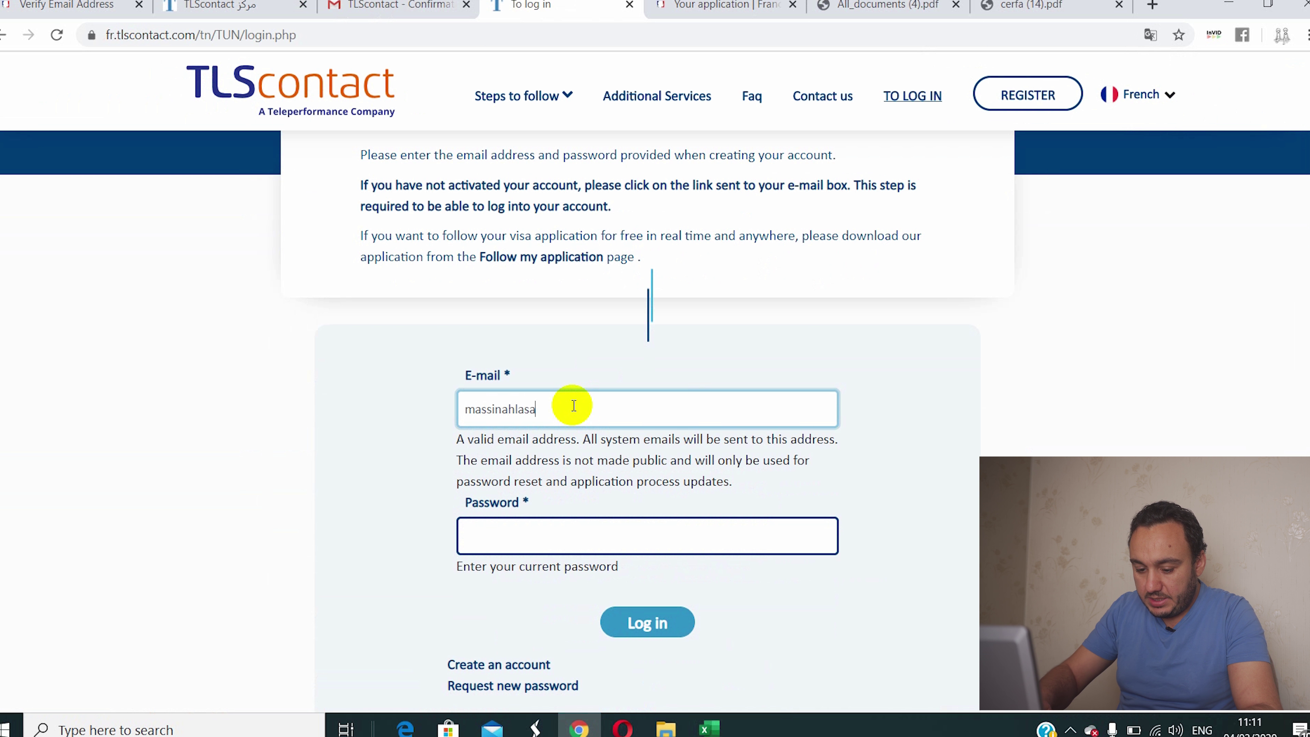
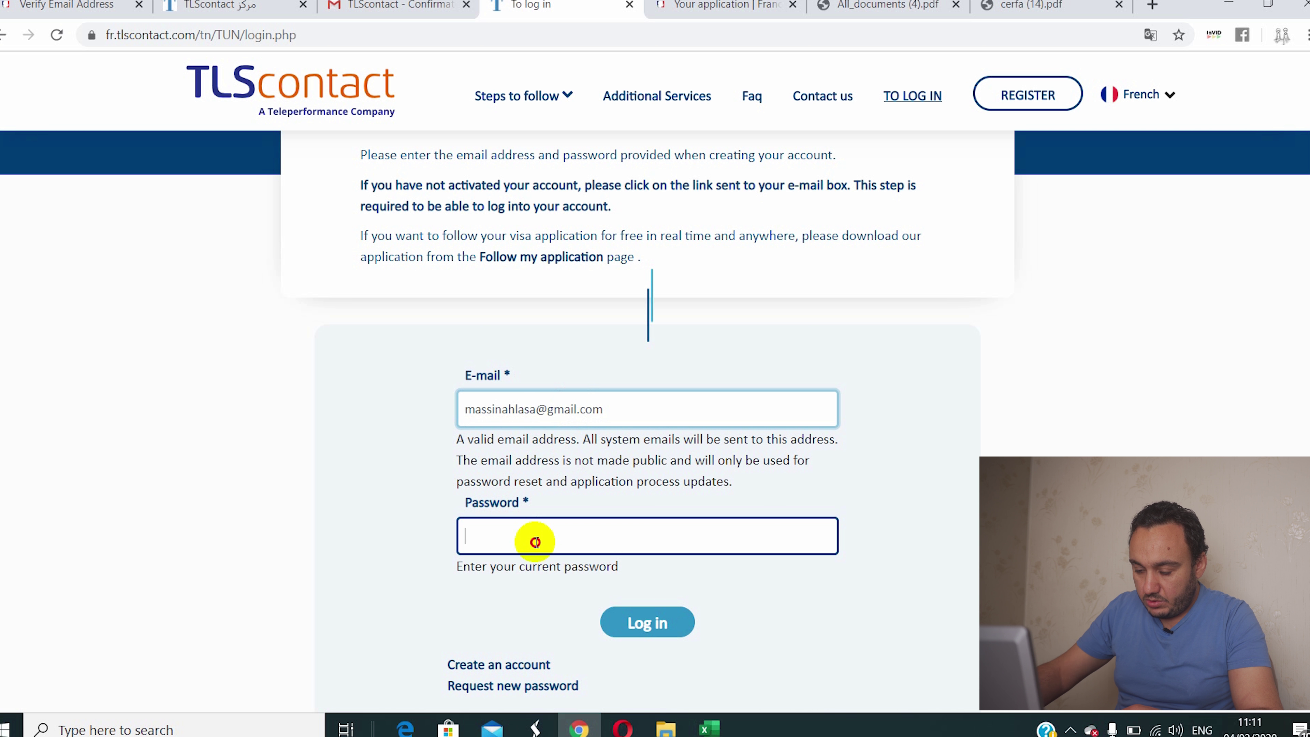
{"action": "left_click", "coordinate": [536, 542]}
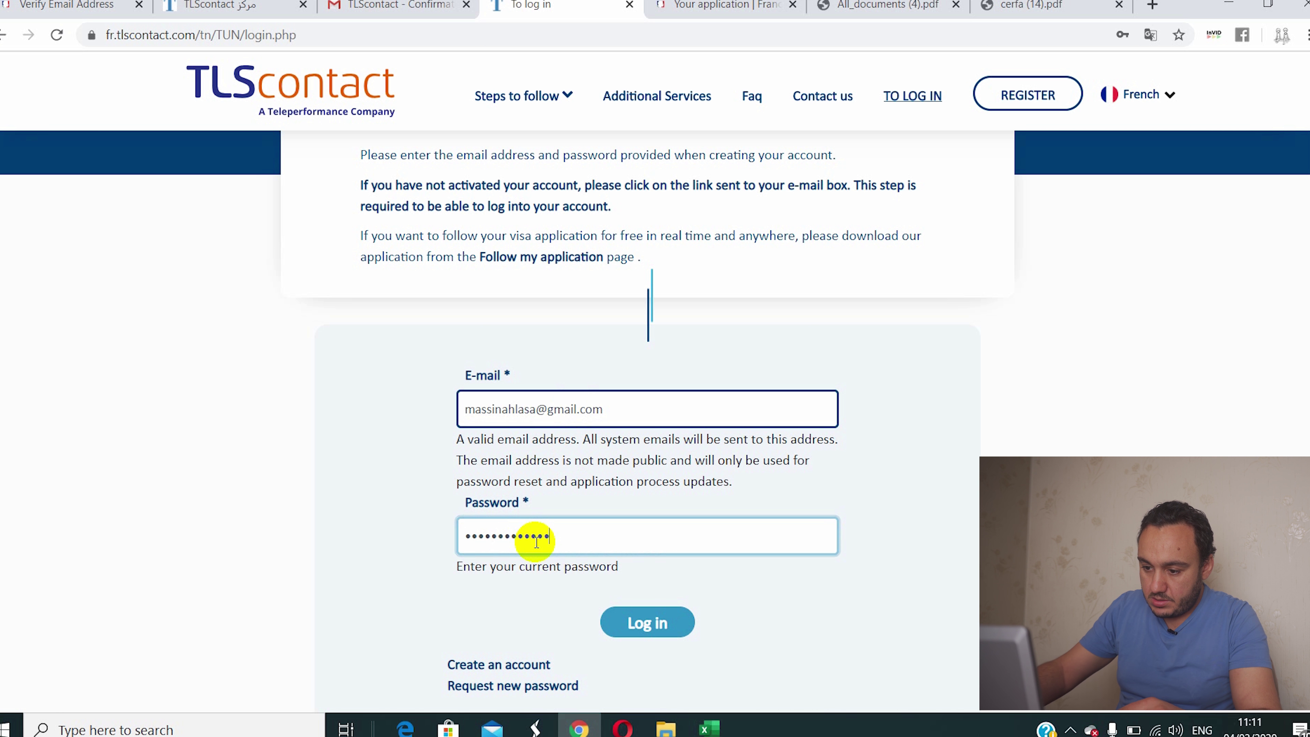
{"action": "scroll", "coordinate": [665, 483], "scroll_direction": "down", "scroll_amount": 3}
{"action": "left_click", "coordinate": [649, 444]}
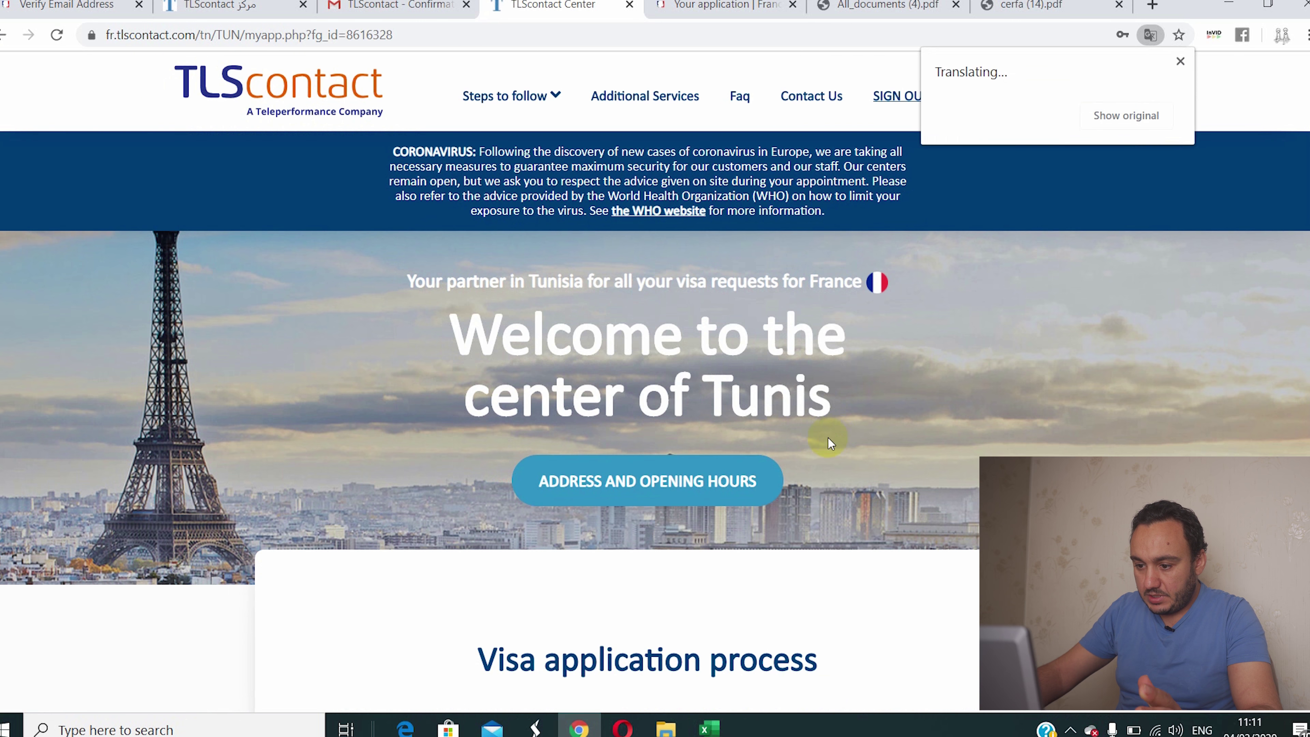
Step: Click Create a folder in the Fill the forms section and scroll into the new form
{"action": "scroll", "coordinate": [825, 443], "scroll_direction": "down", "scroll_amount": 15}
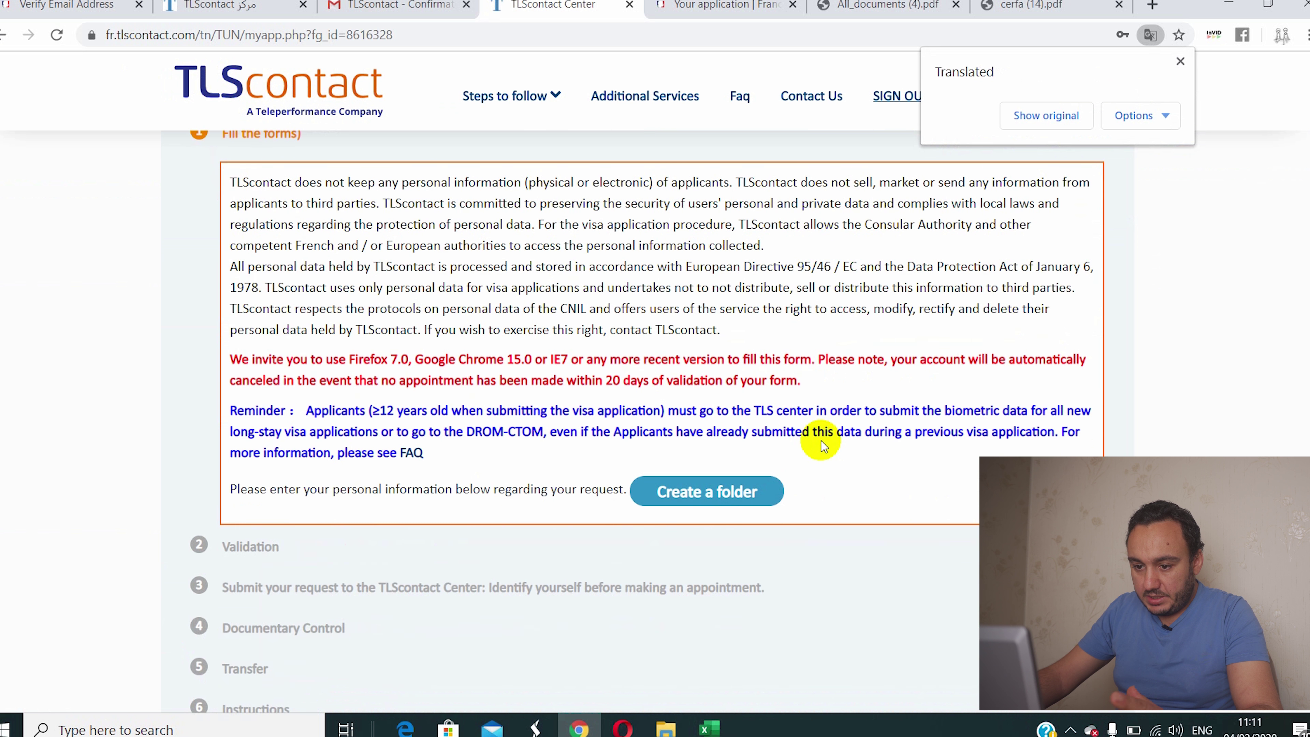
{"action": "scroll", "coordinate": [820, 440], "scroll_direction": "up", "scroll_amount": 3}
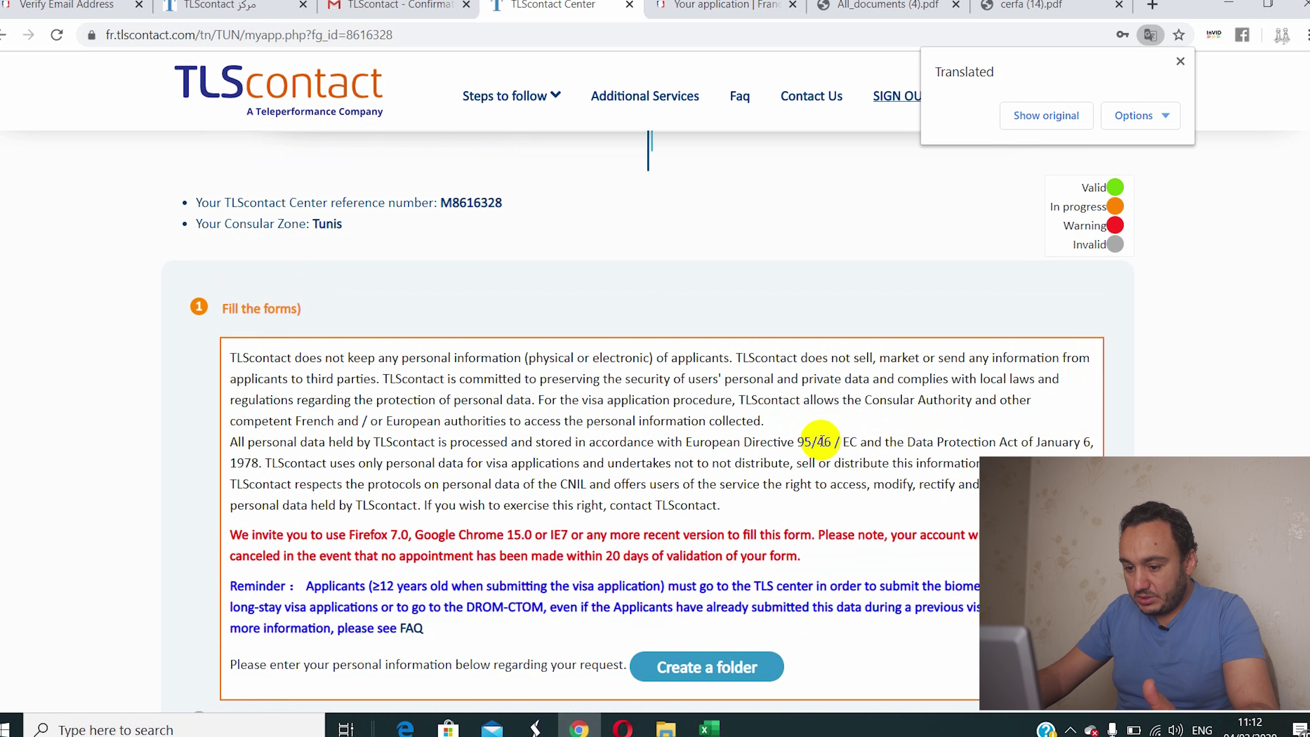
{"action": "scroll", "coordinate": [821, 440], "scroll_direction": "down", "scroll_amount": 5}
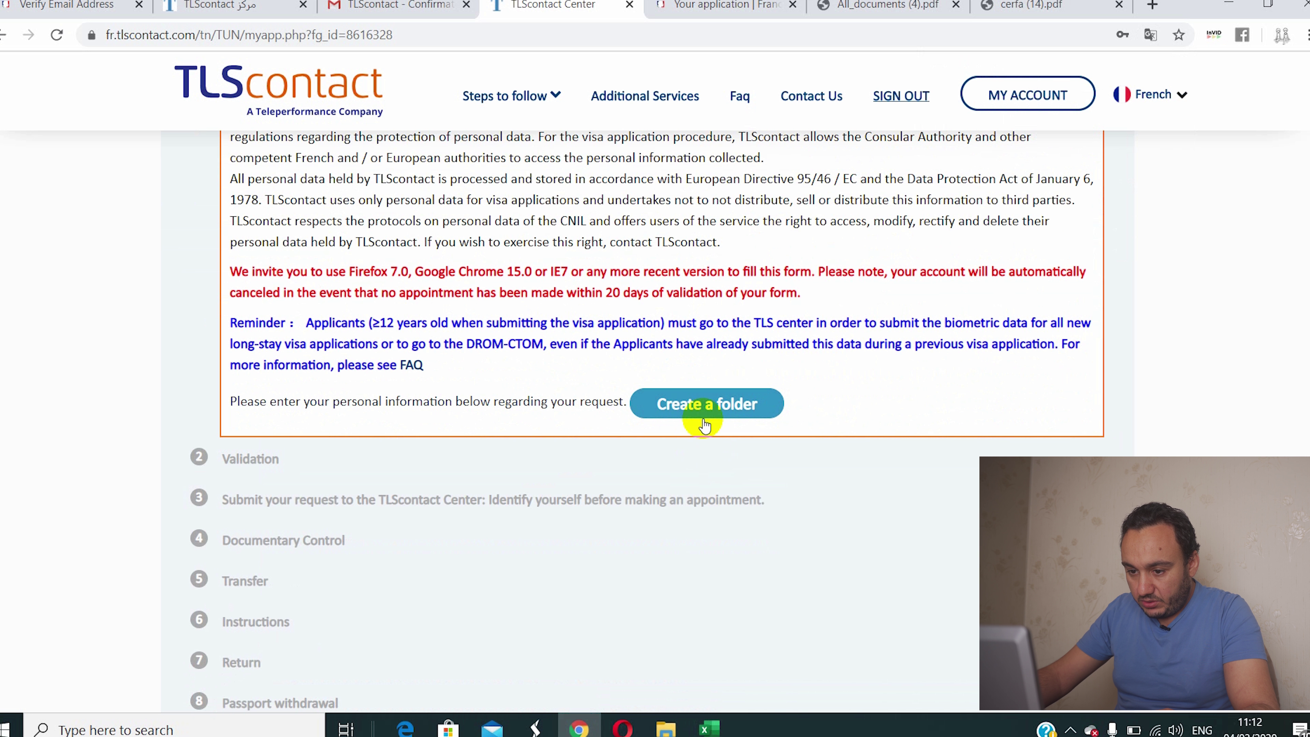
{"action": "left_click", "coordinate": [702, 403]}
{"action": "scroll", "coordinate": [760, 436], "scroll_direction": "down", "scroll_amount": 5}
{"action": "scroll", "coordinate": [693, 395], "scroll_direction": "down", "scroll_amount": 2}
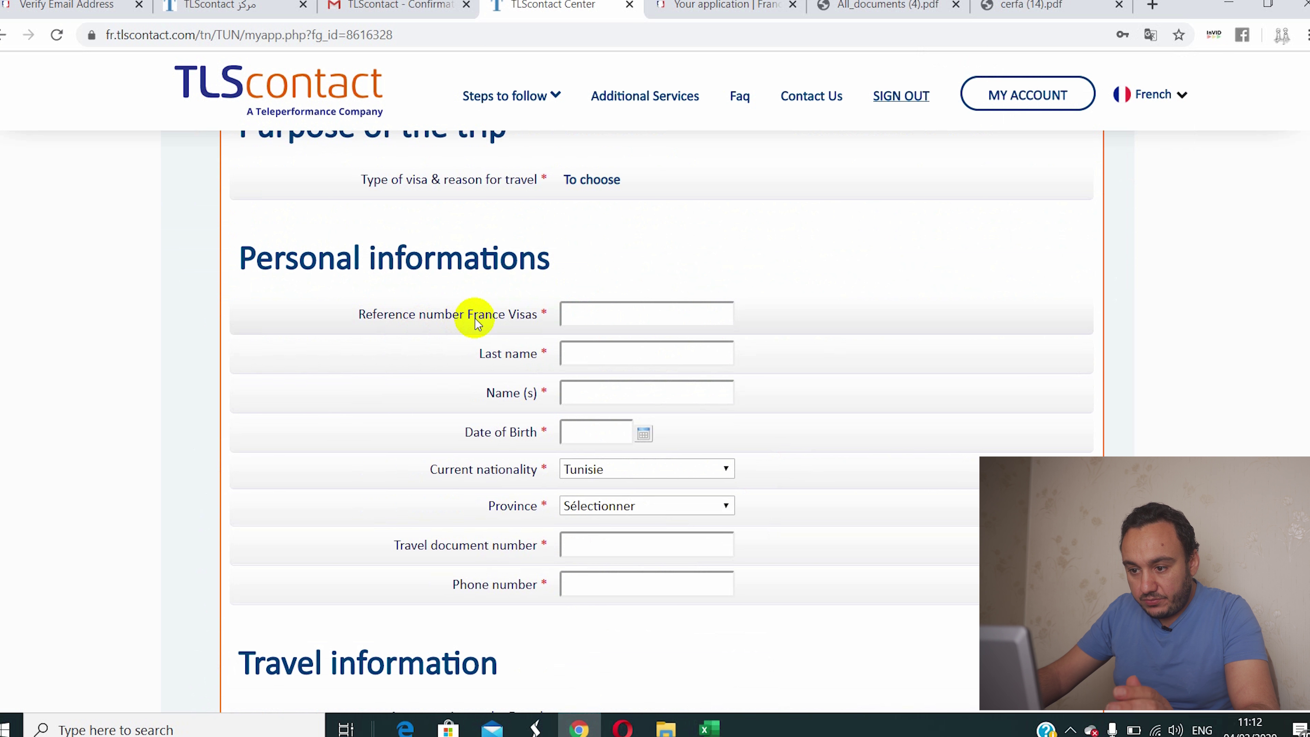
Step: Paste the copied reference into Reference number France Visas and autofill the applicant's names
{"action": "left_click", "coordinate": [595, 309]}
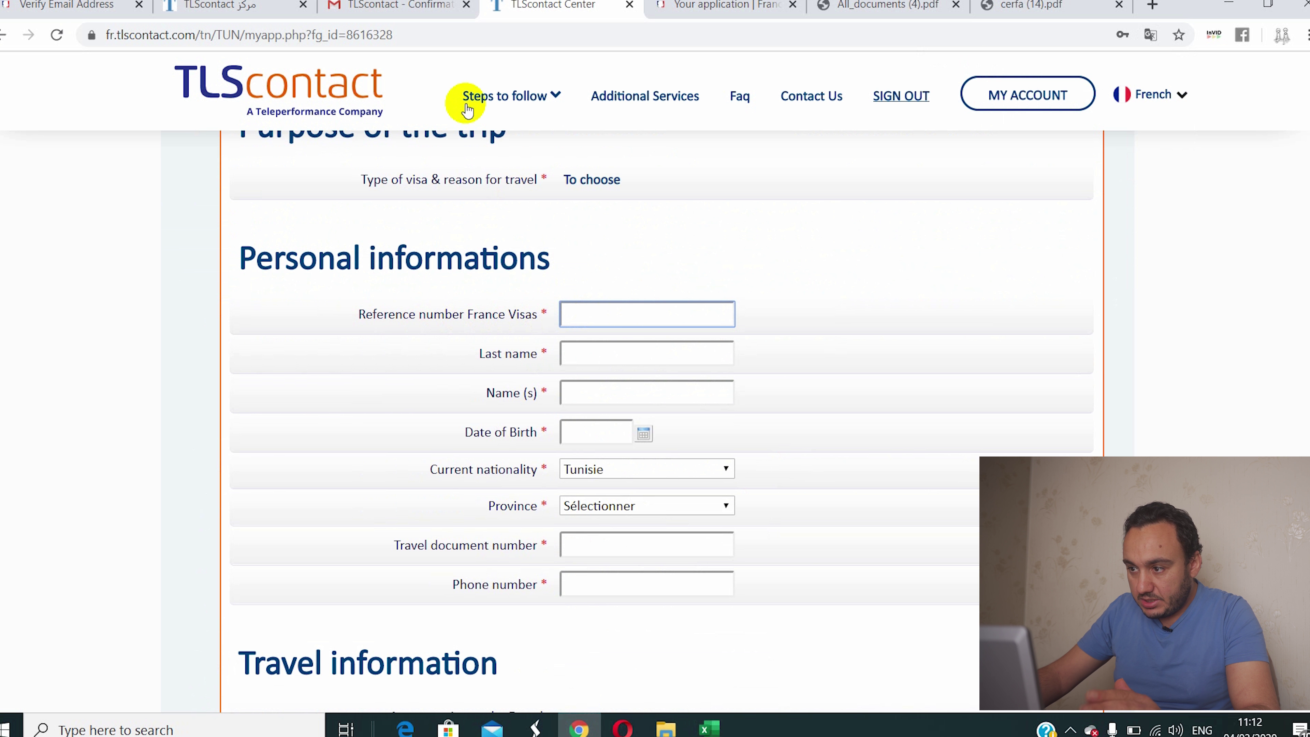
{"action": "left_click", "coordinate": [856, 16]}
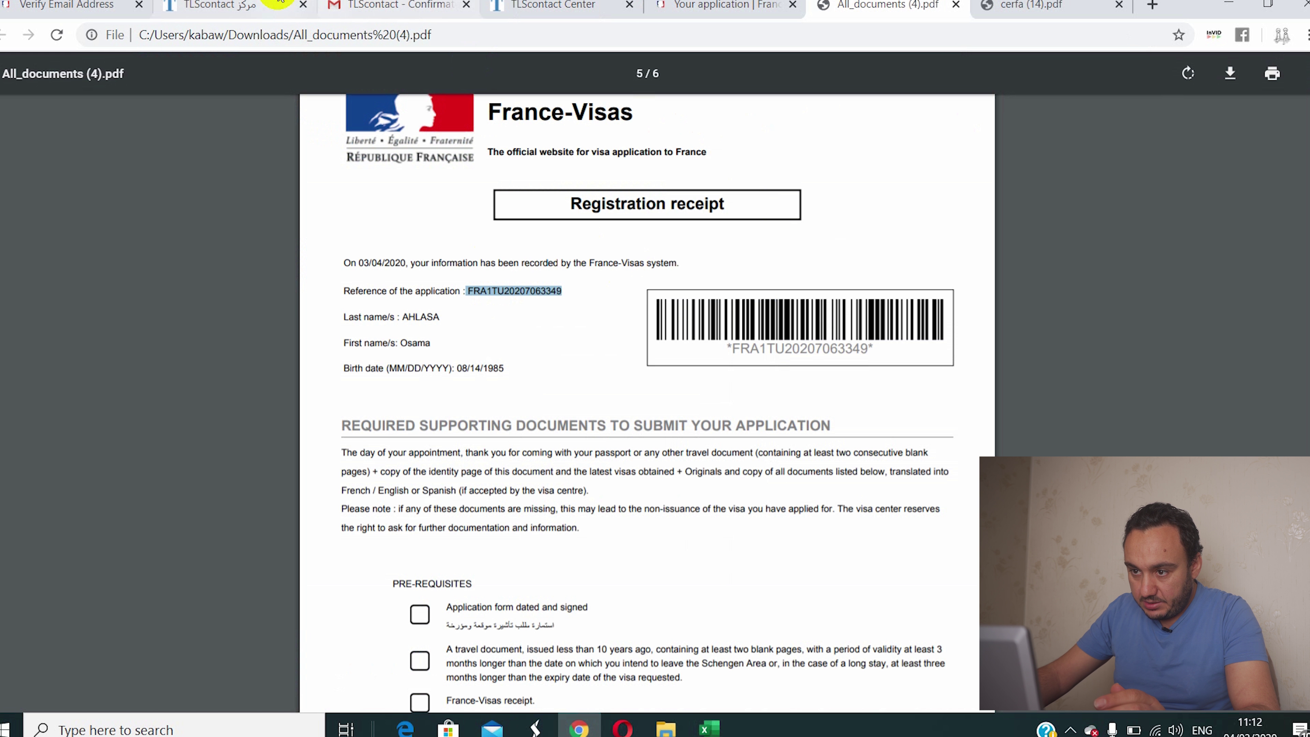
{"action": "left_click", "coordinate": [552, 6]}
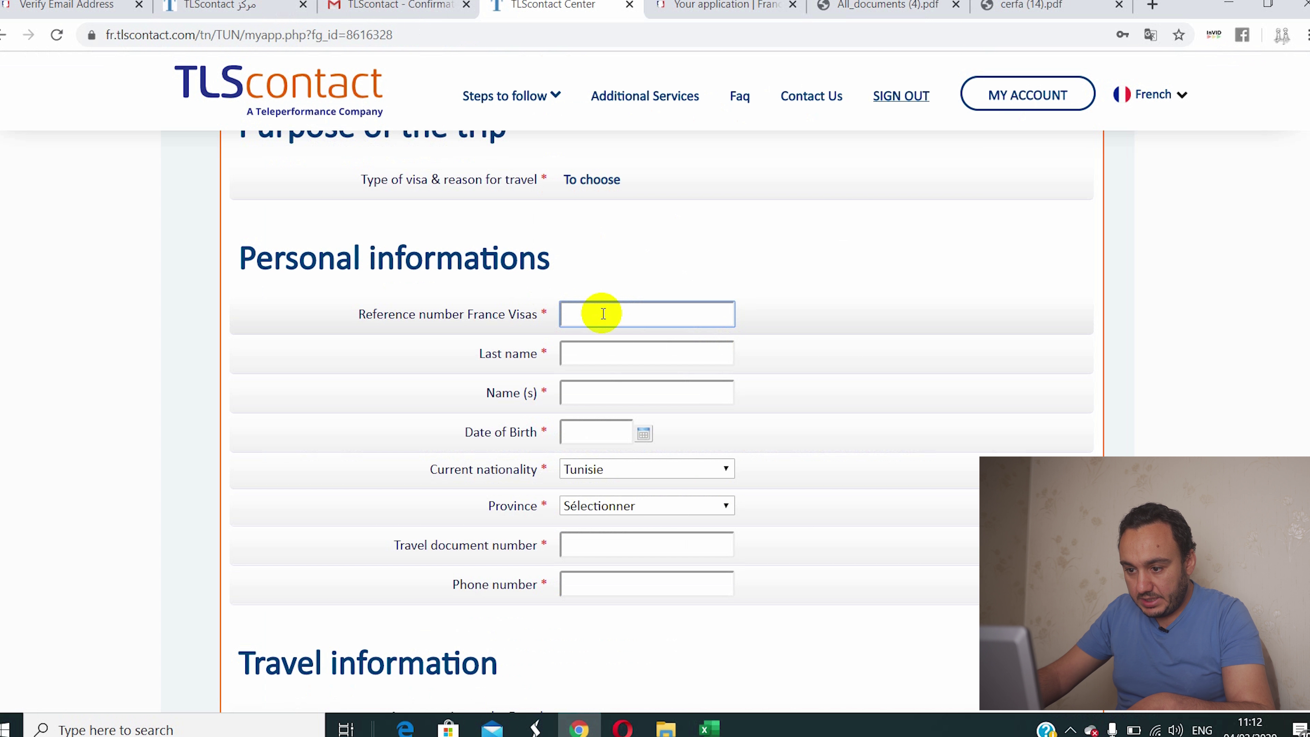
{"action": "key", "text": "ctrl+v"}
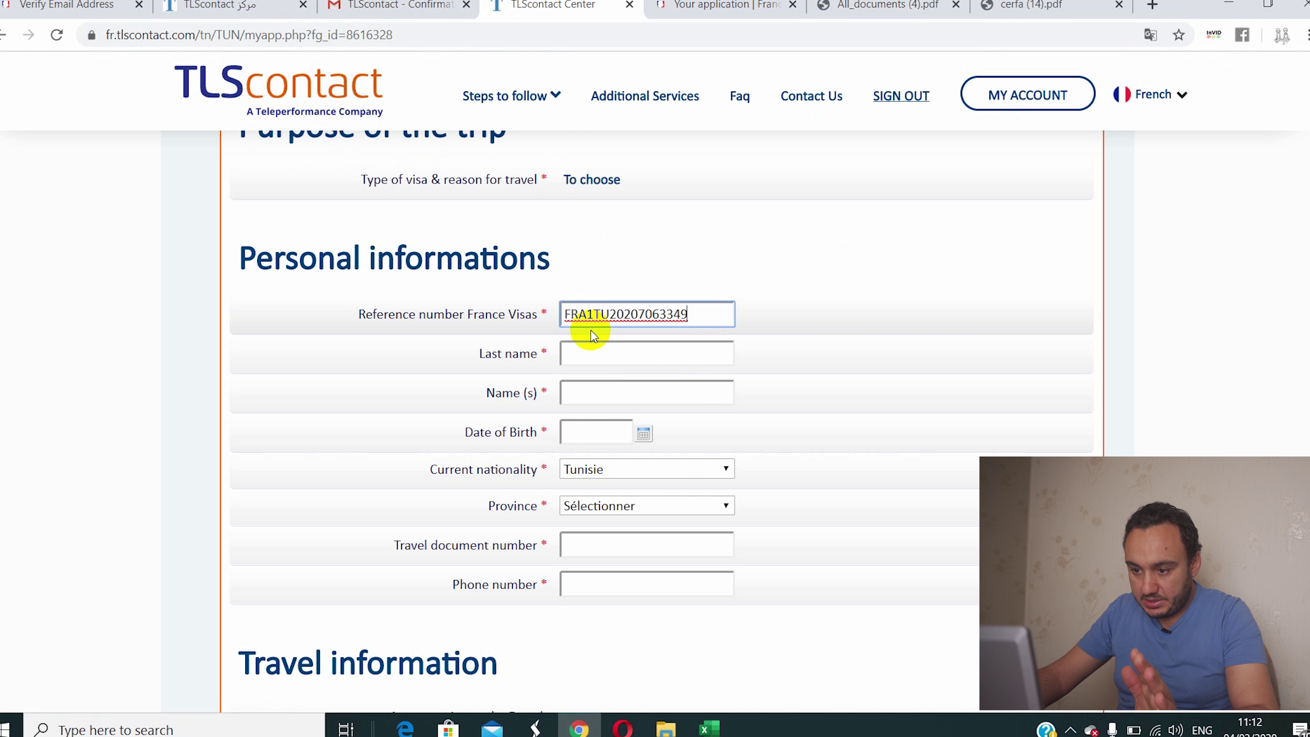
{"action": "left_click", "coordinate": [576, 356]}
{"action": "left_click", "coordinate": [583, 395]}
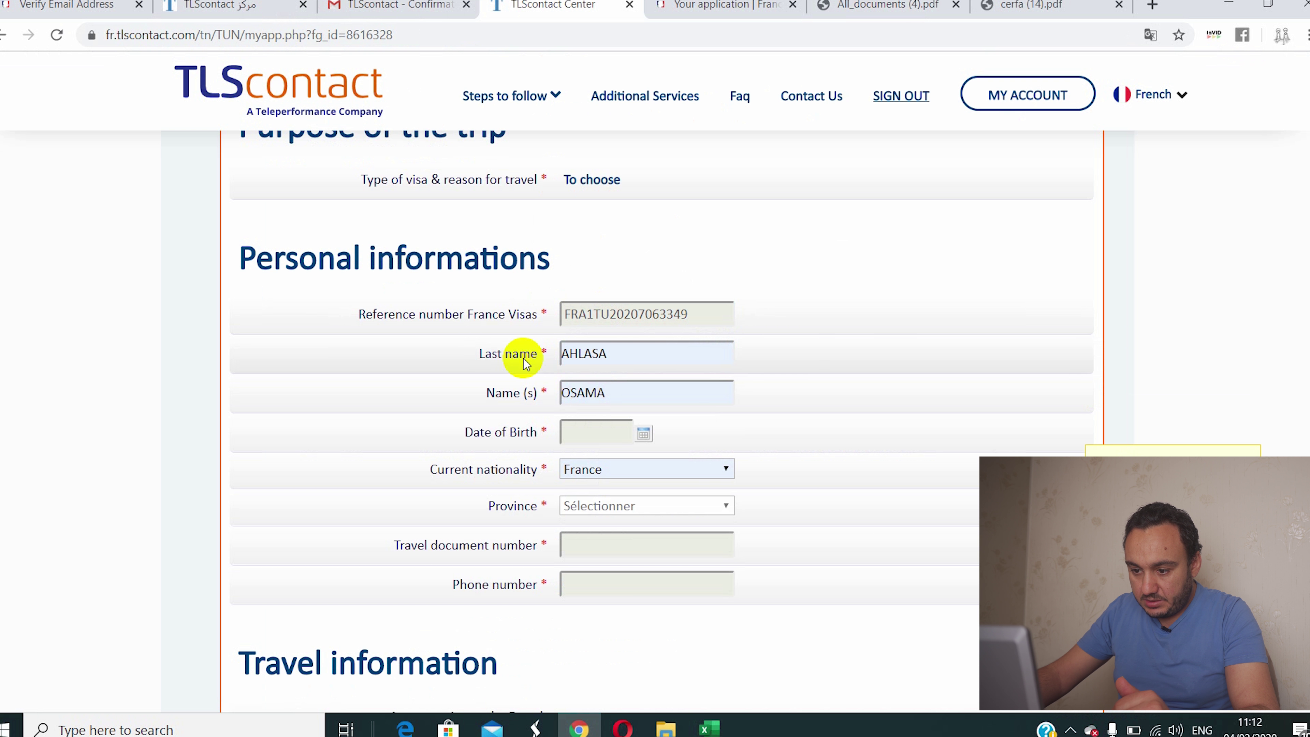
Step: Choose August 1985 in the date-of-birth calendar, which closes before a day is picked
{"action": "left_click", "coordinate": [637, 434]}
{"action": "left_click", "coordinate": [641, 455]}
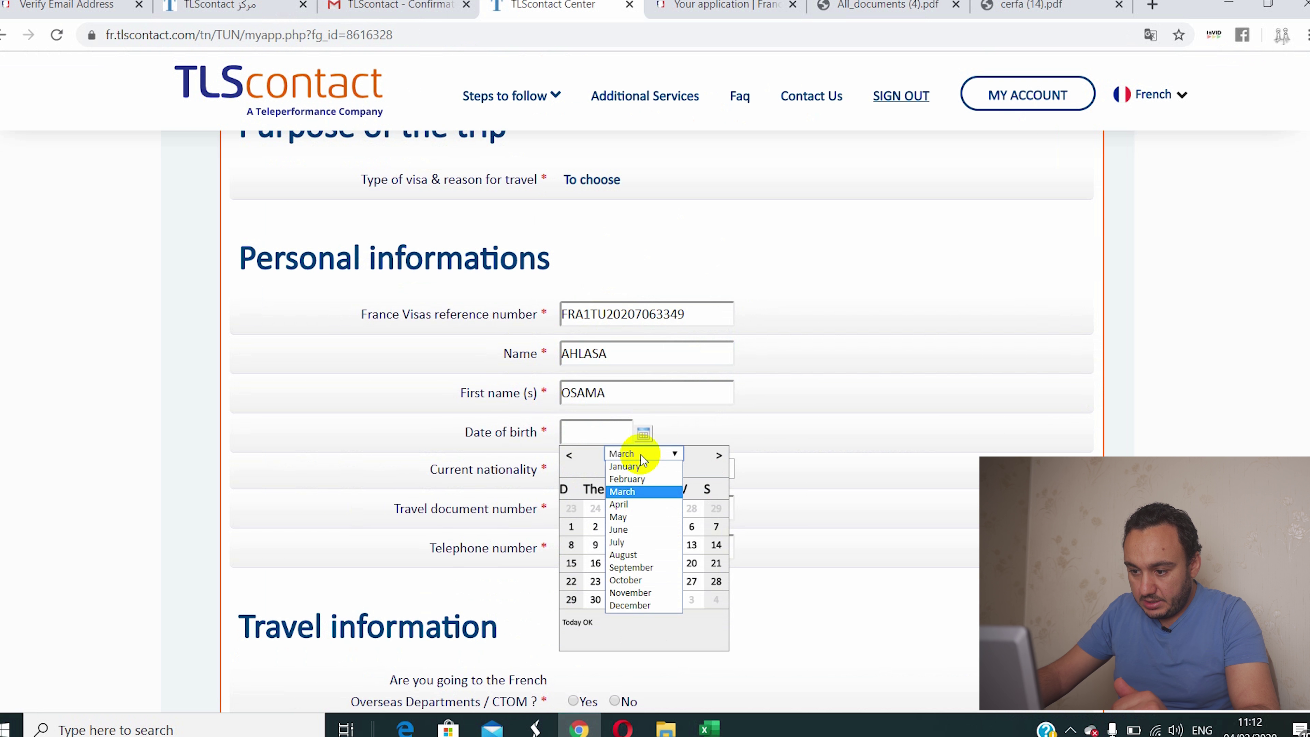
{"action": "left_click", "coordinate": [644, 556]}
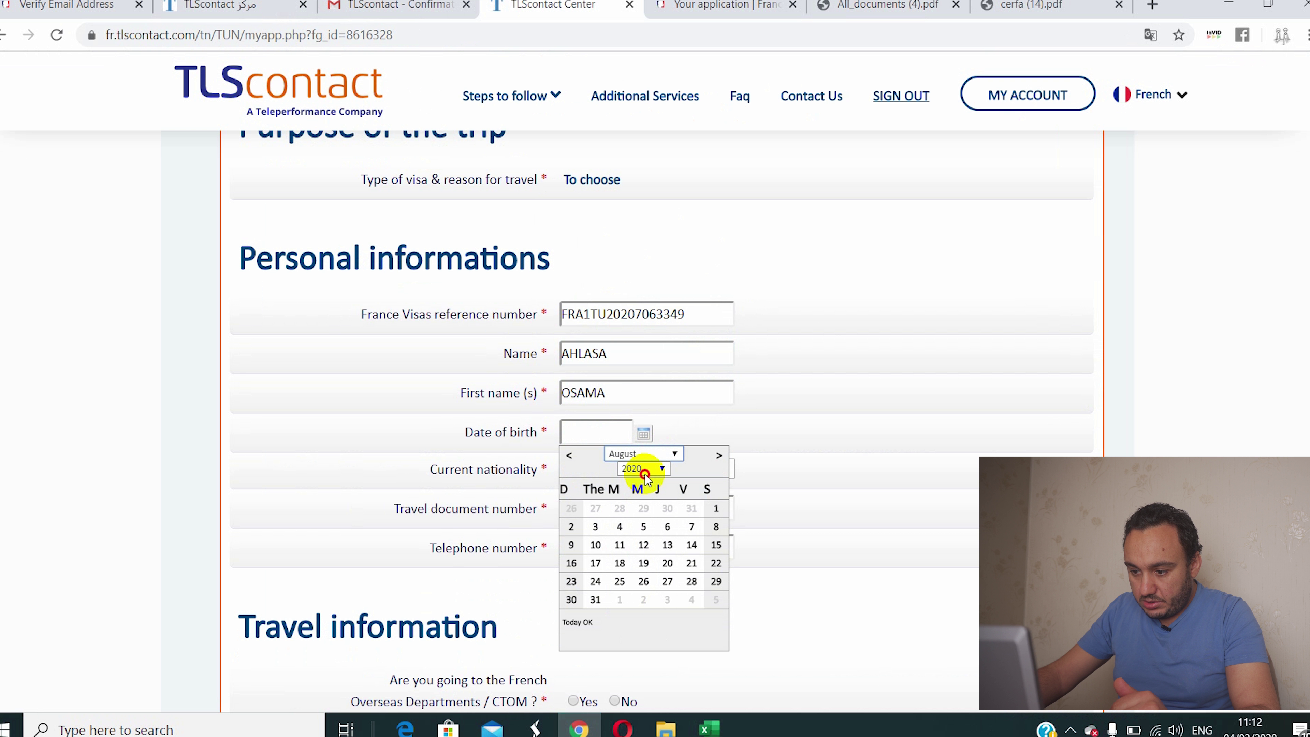
{"action": "left_click", "coordinate": [643, 468]}
{"action": "scroll", "coordinate": [657, 407], "scroll_direction": "up", "scroll_amount": 5}
{"action": "scroll", "coordinate": [656, 395], "scroll_direction": "up", "scroll_amount": 12}
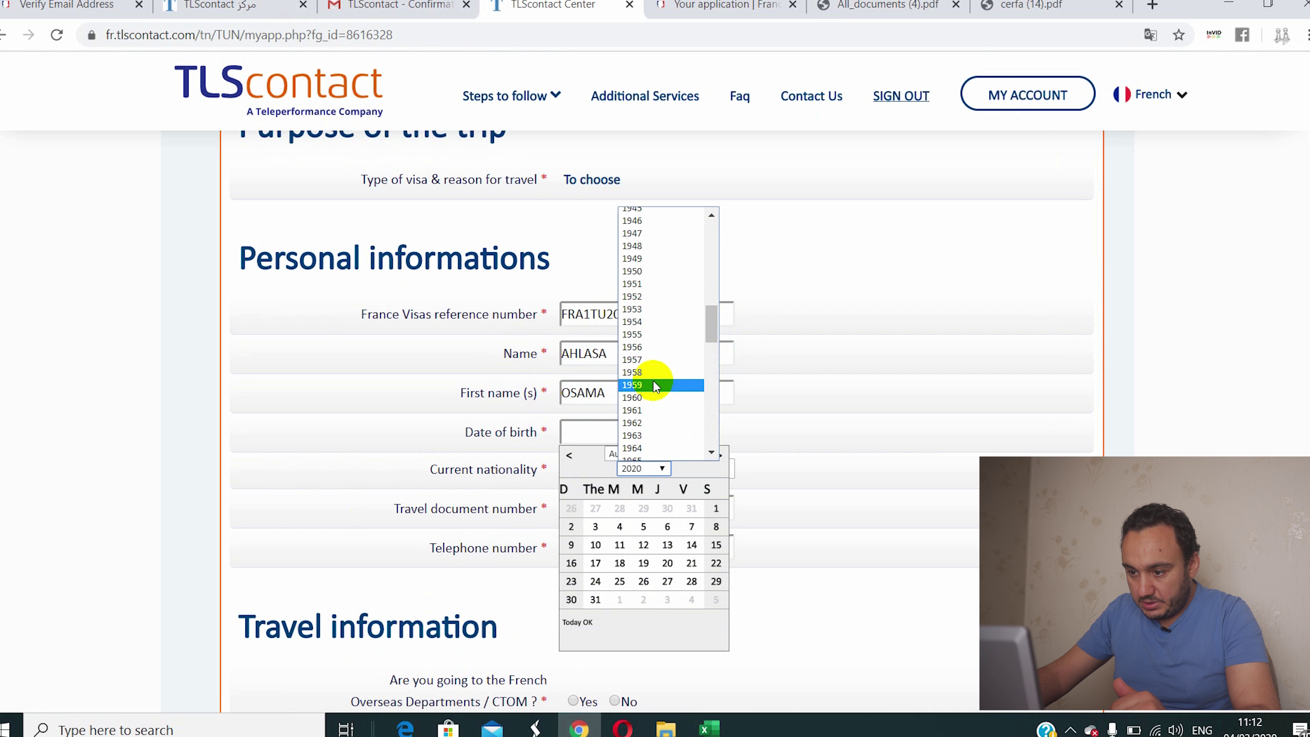
{"action": "scroll", "coordinate": [654, 361], "scroll_direction": "down", "scroll_amount": 9}
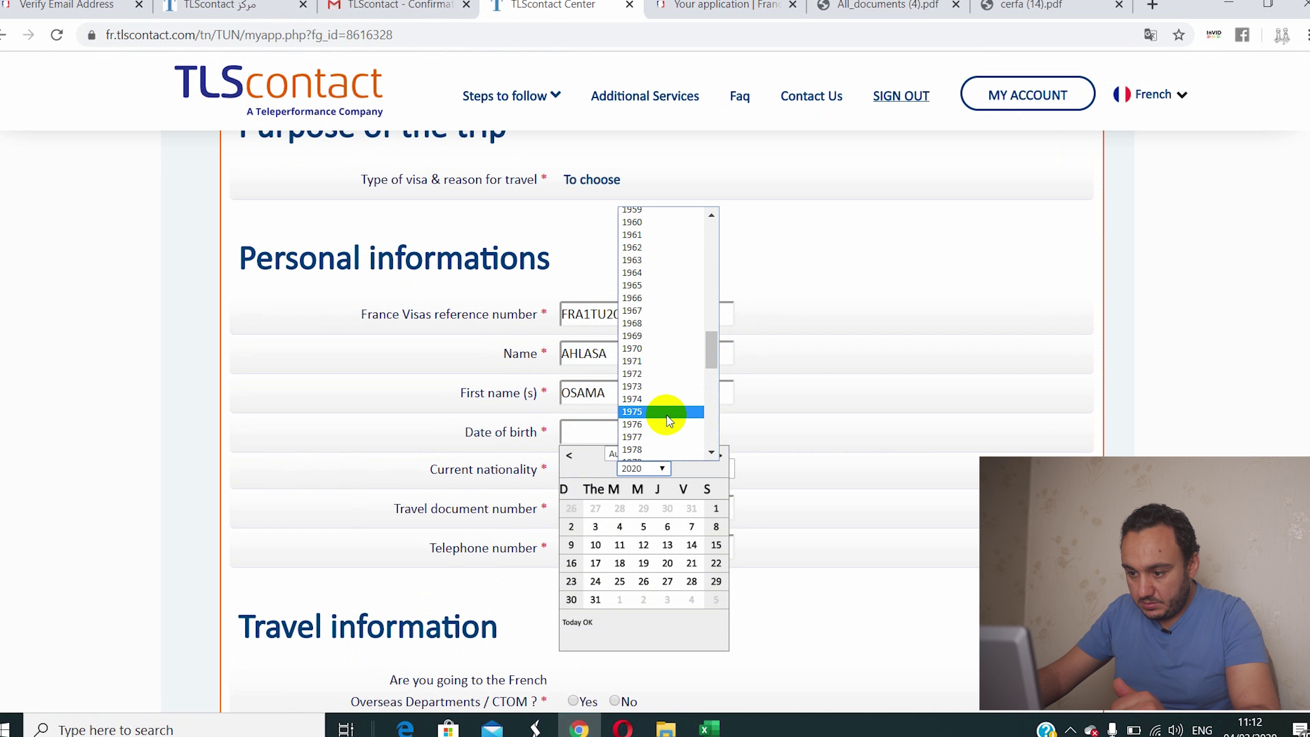
{"action": "left_click", "coordinate": [641, 364]}
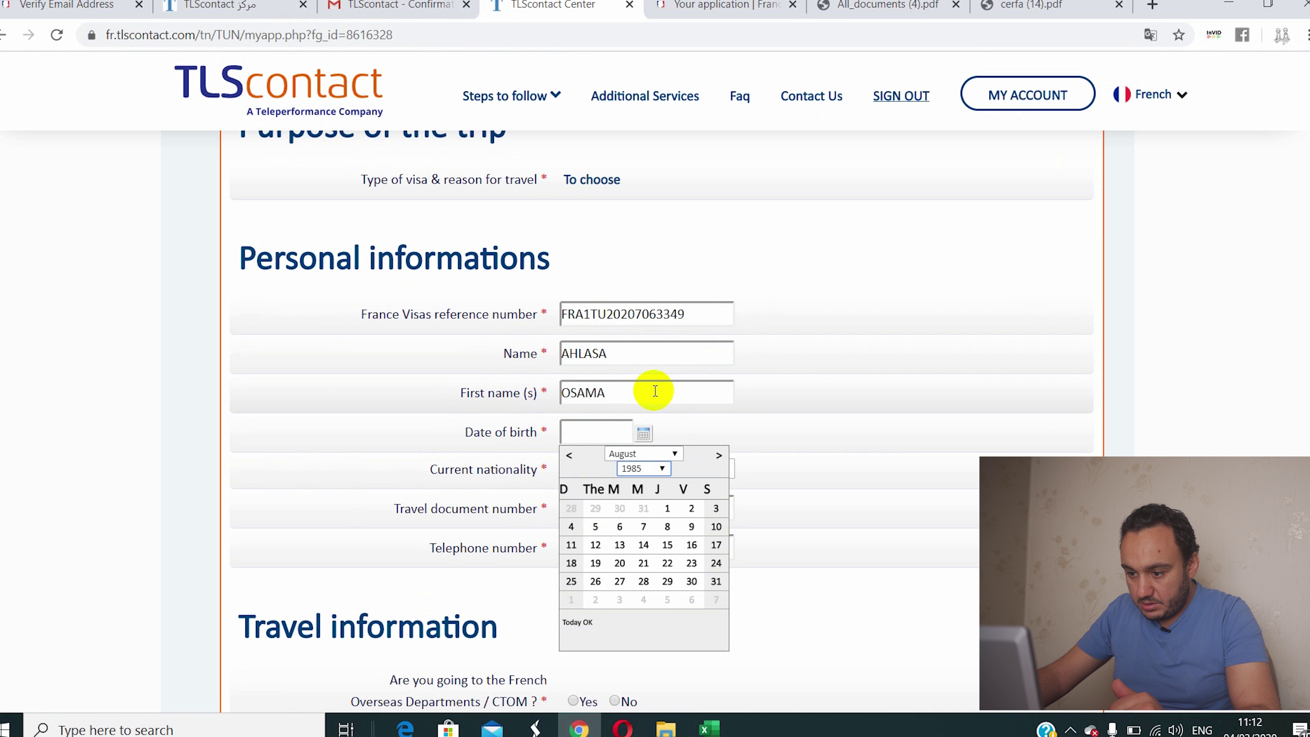
{"action": "left_click", "coordinate": [639, 532]}
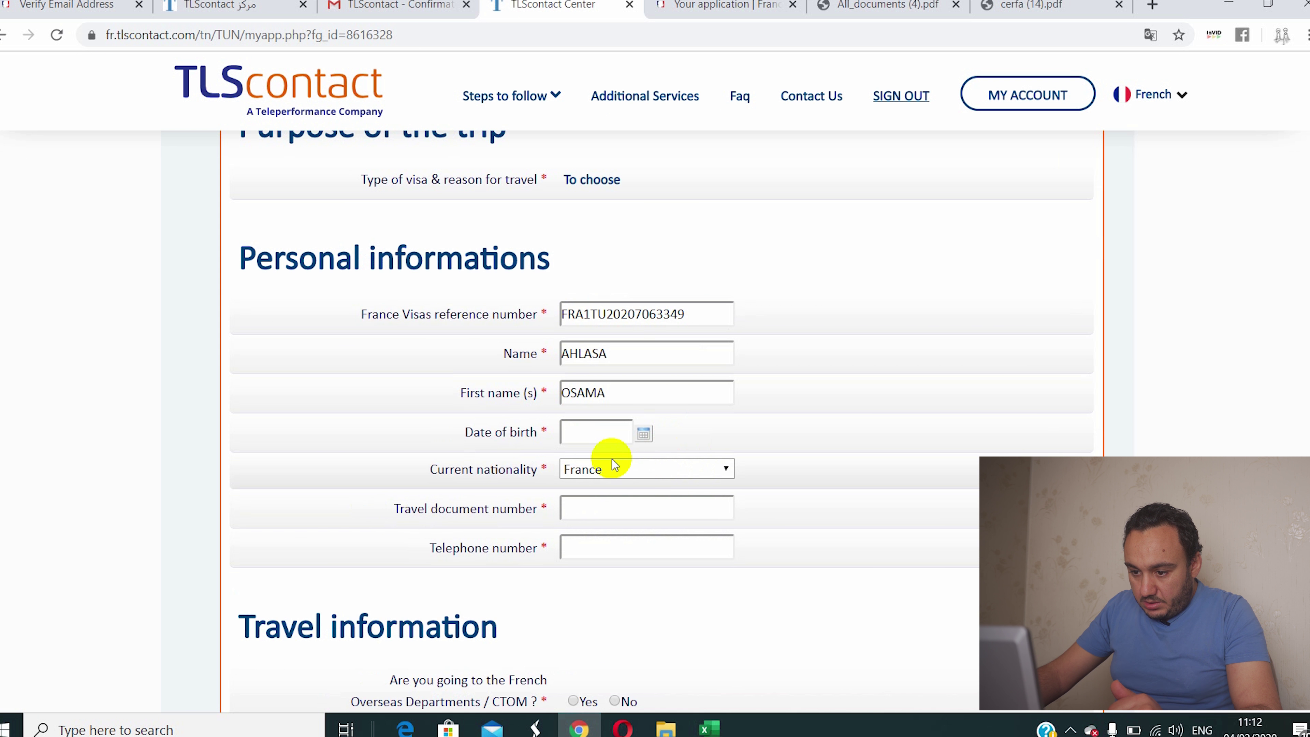
Step: Reopen the calendar and set the date of birth to 14 August 1985
{"action": "left_click", "coordinate": [641, 433]}
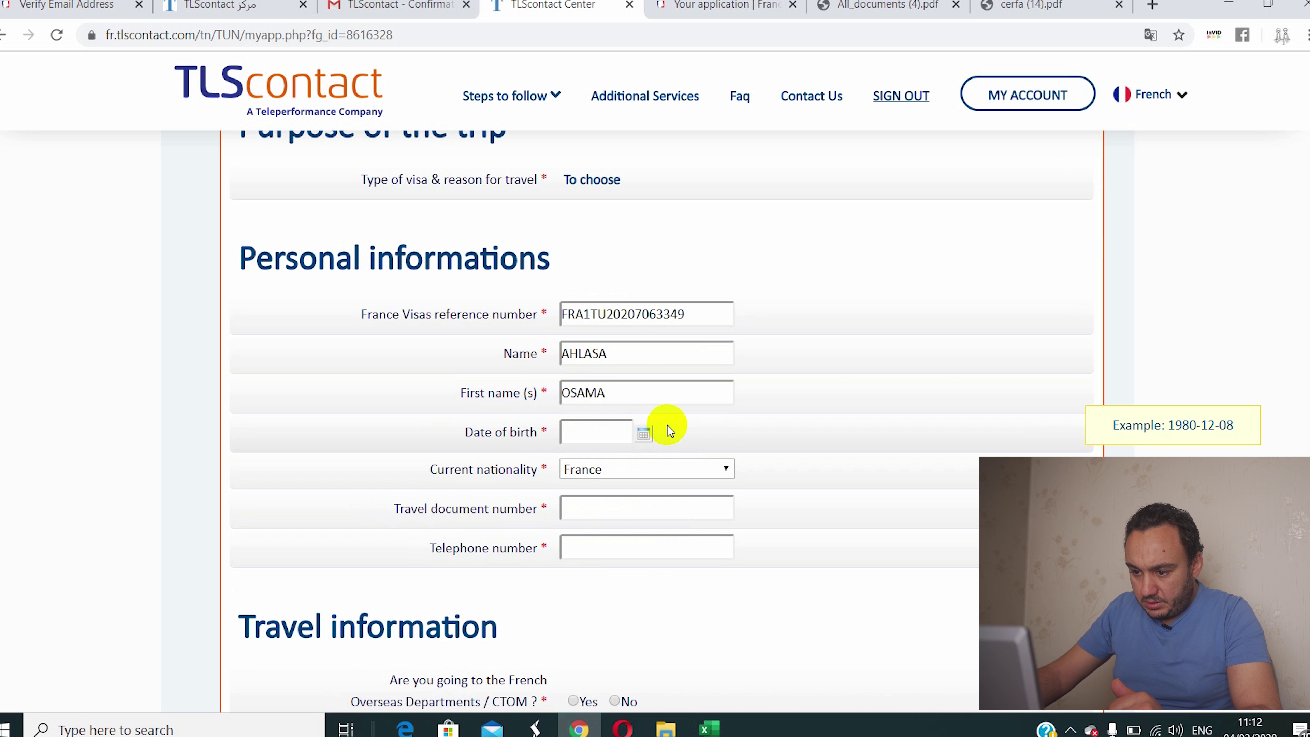
{"action": "left_click", "coordinate": [640, 433]}
{"action": "left_click", "coordinate": [637, 454]}
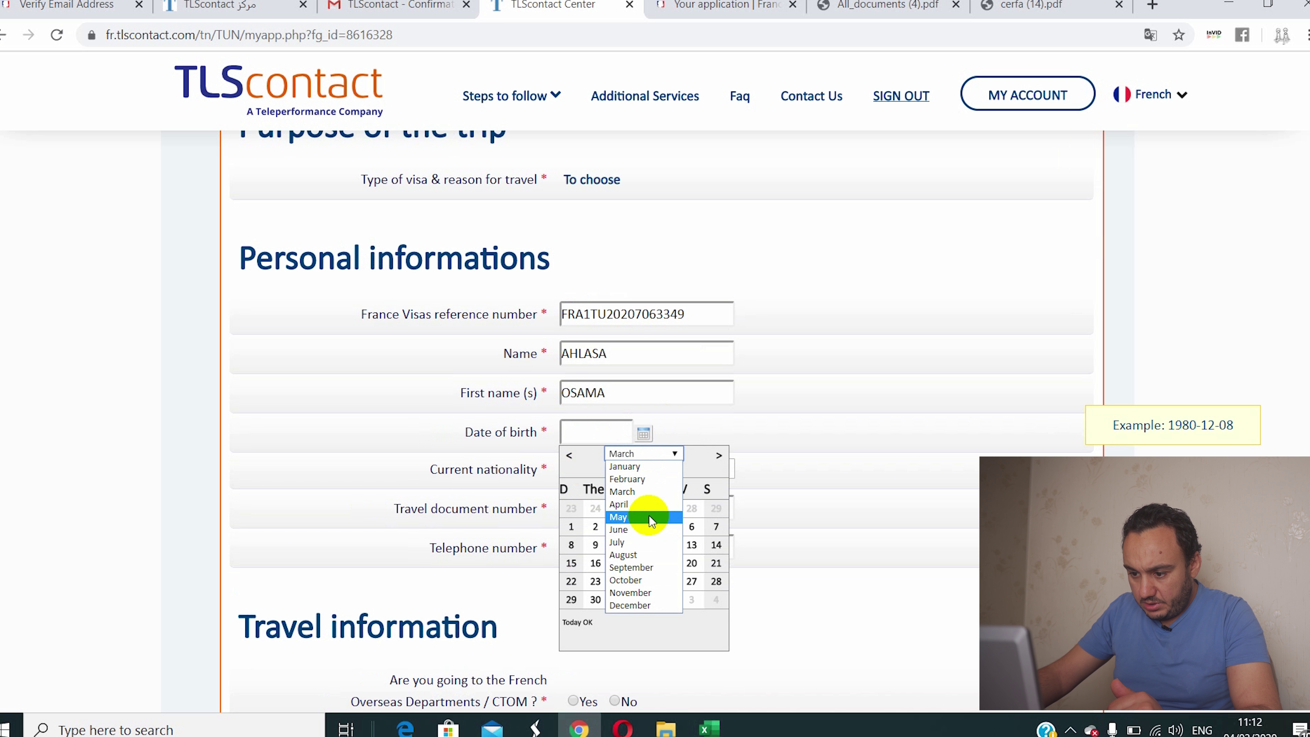
{"action": "left_click", "coordinate": [624, 555]}
{"action": "left_click", "coordinate": [643, 468]}
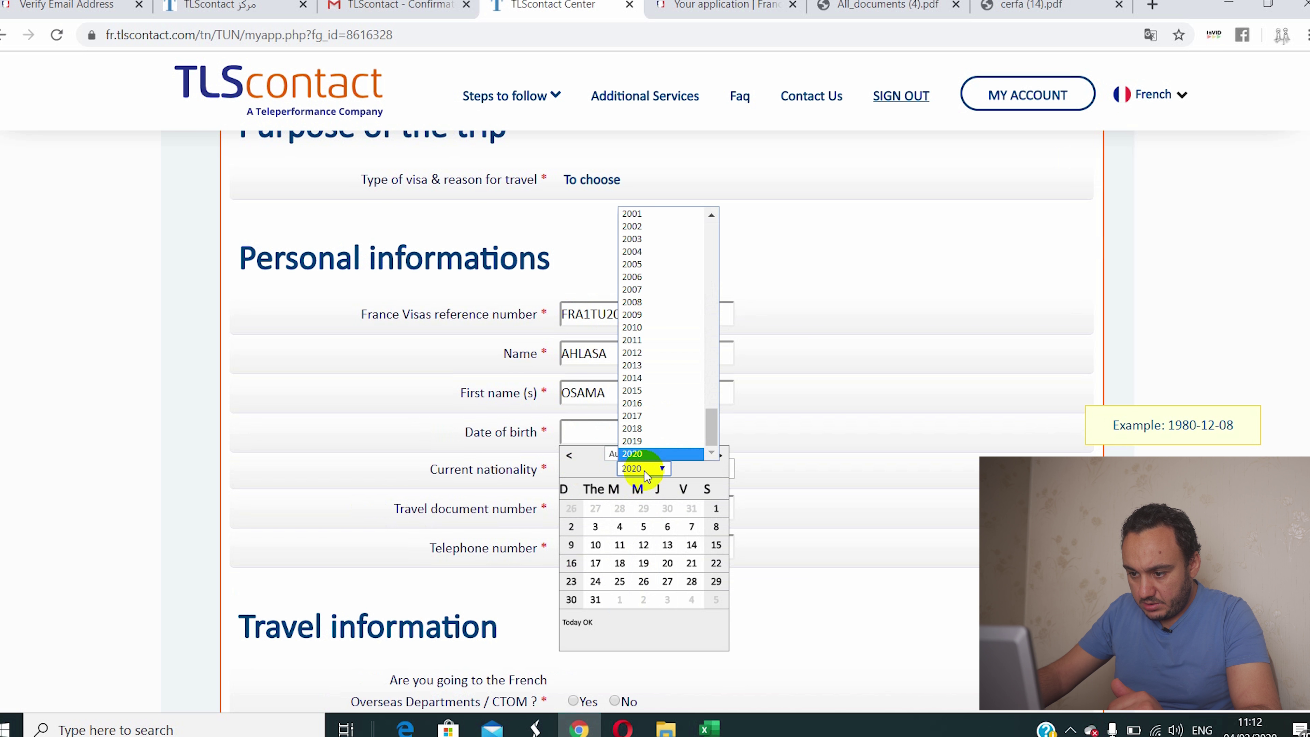
{"action": "scroll", "coordinate": [647, 433], "scroll_direction": "up", "scroll_amount": 15}
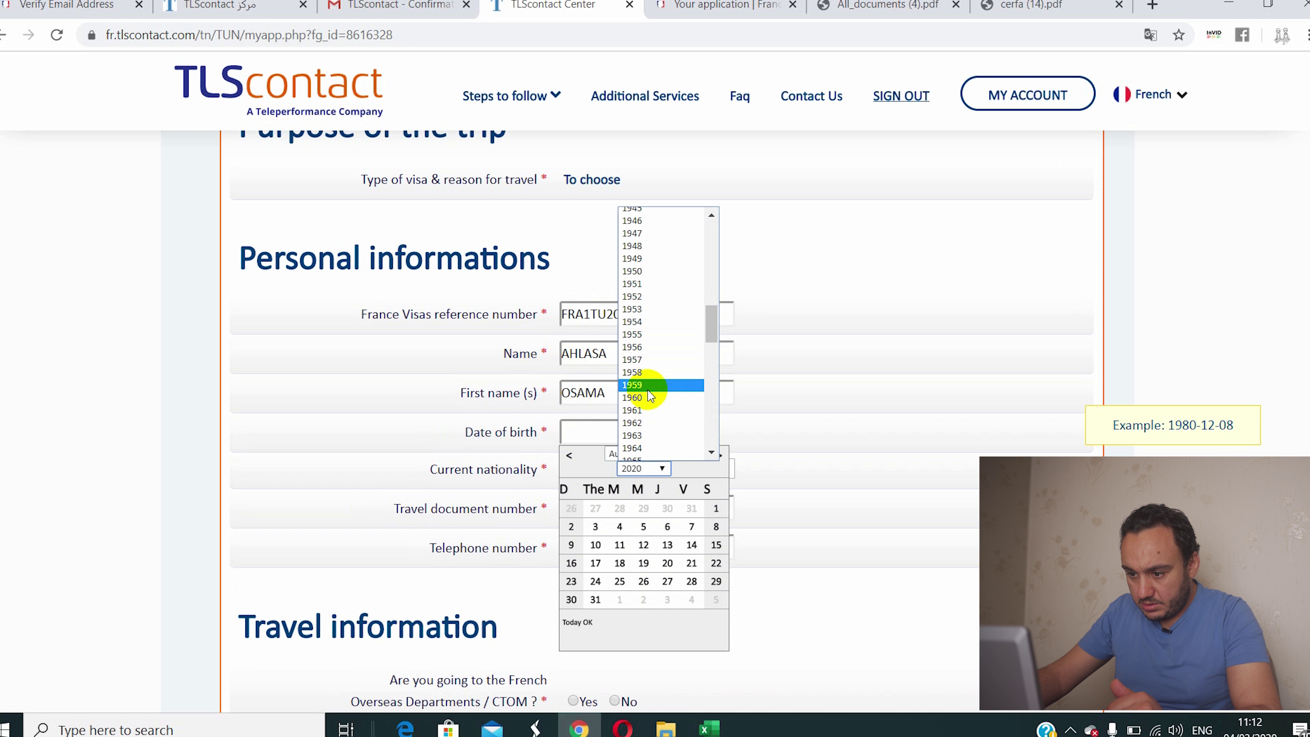
{"action": "scroll", "coordinate": [648, 391], "scroll_direction": "down", "scroll_amount": 5}
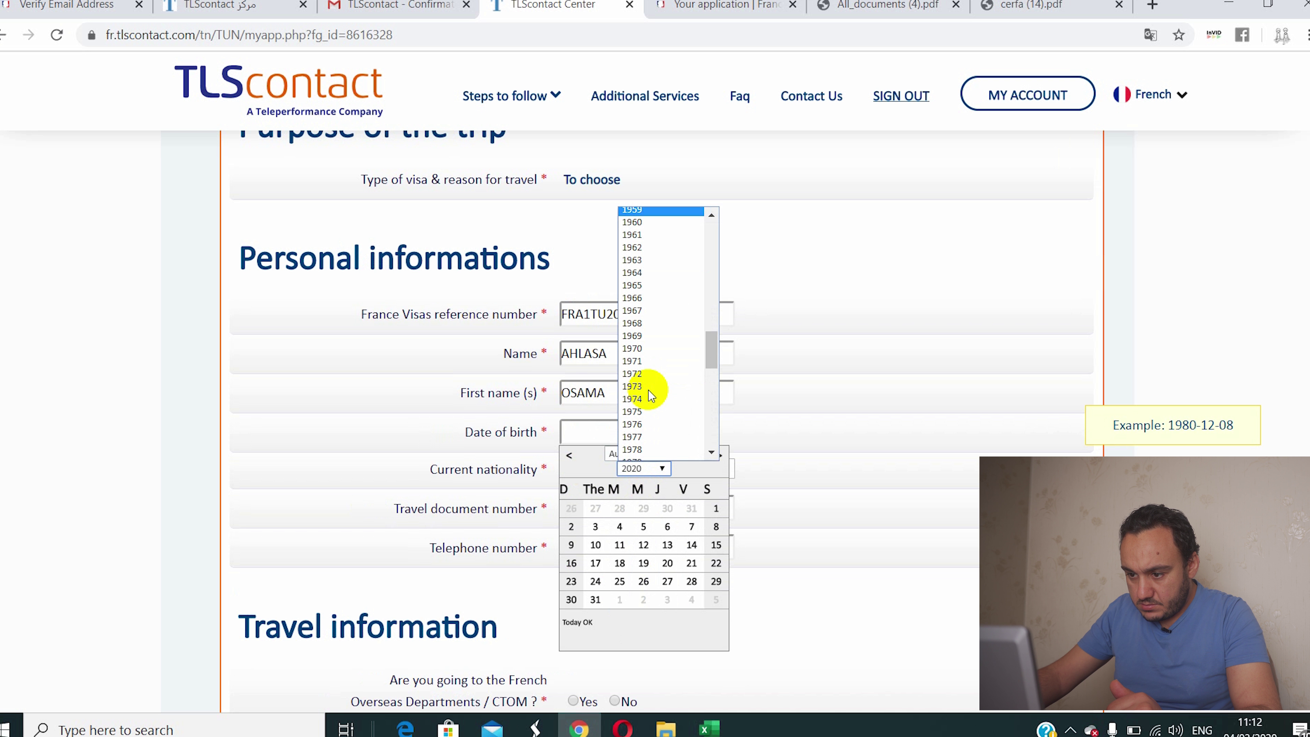
{"action": "scroll", "coordinate": [648, 378], "scroll_direction": "down", "scroll_amount": 14}
{"action": "scroll", "coordinate": [648, 379], "scroll_direction": "up", "scroll_amount": 9}
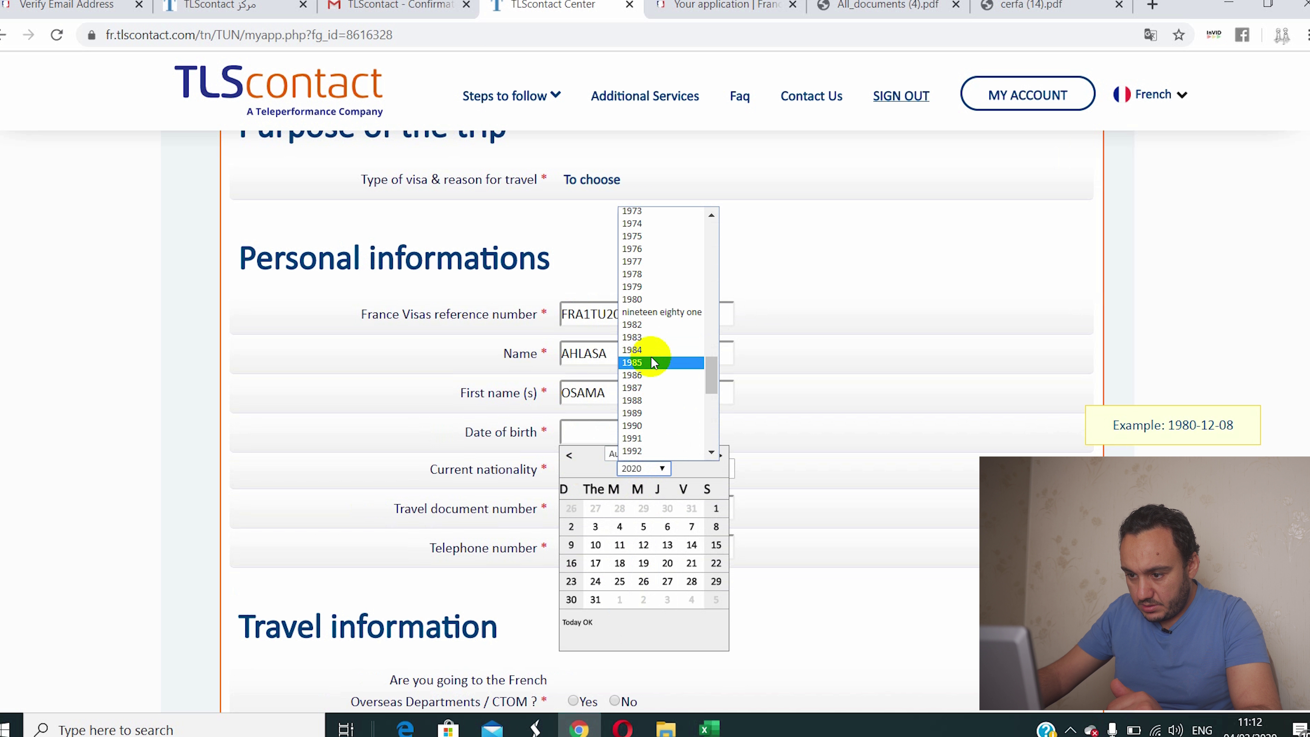
{"action": "left_click", "coordinate": [653, 363]}
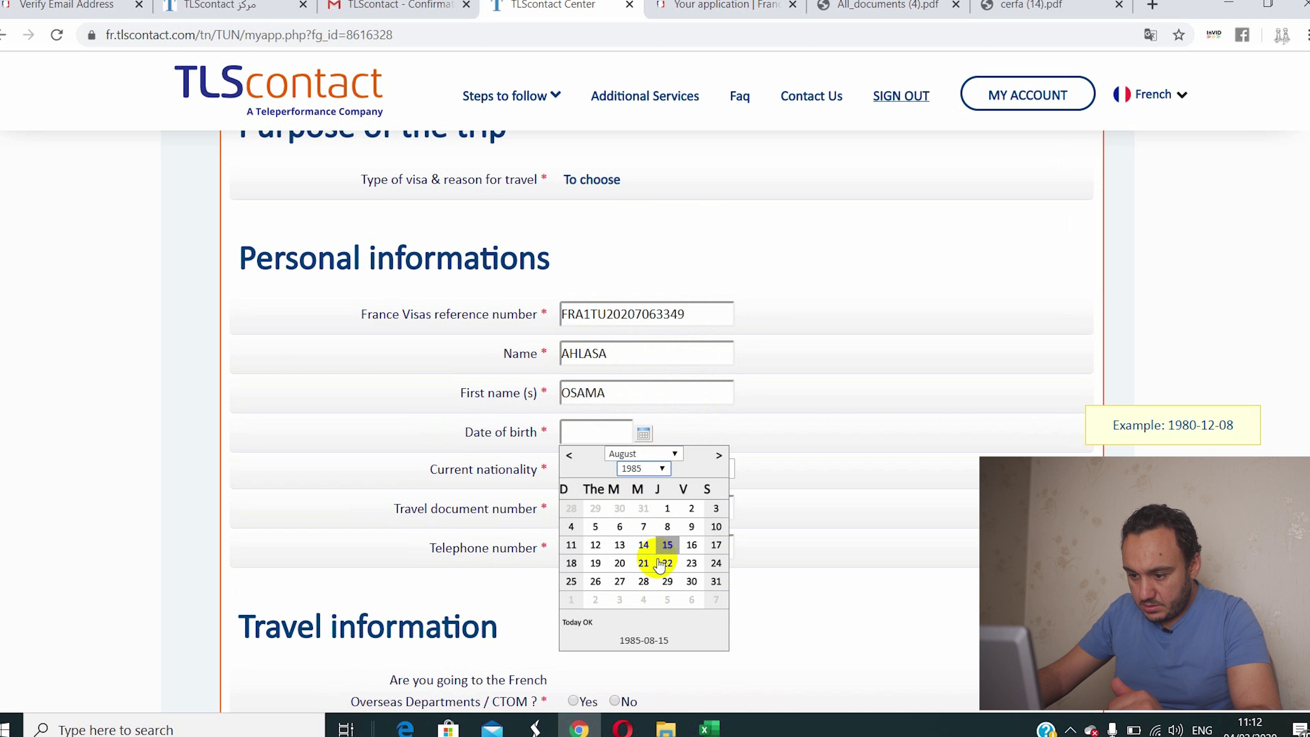
{"action": "left_click", "coordinate": [643, 544]}
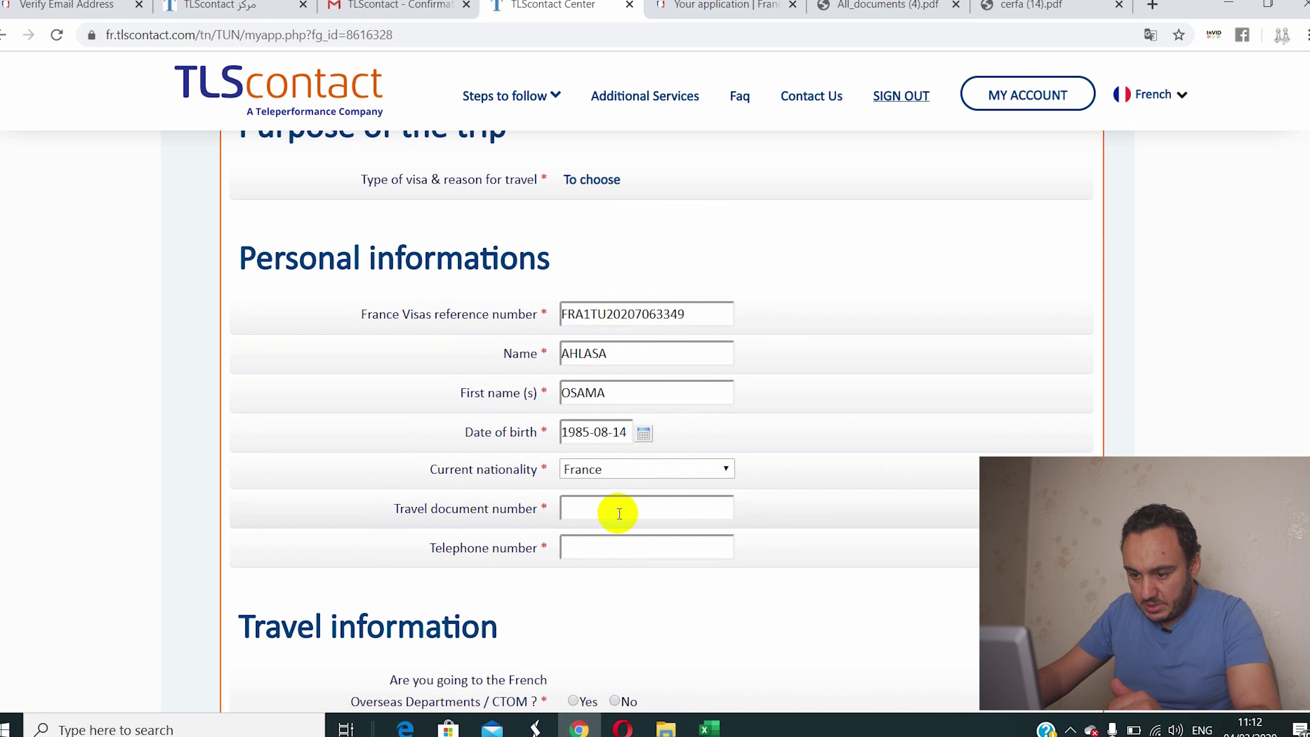
{"action": "left_click", "coordinate": [606, 520]}
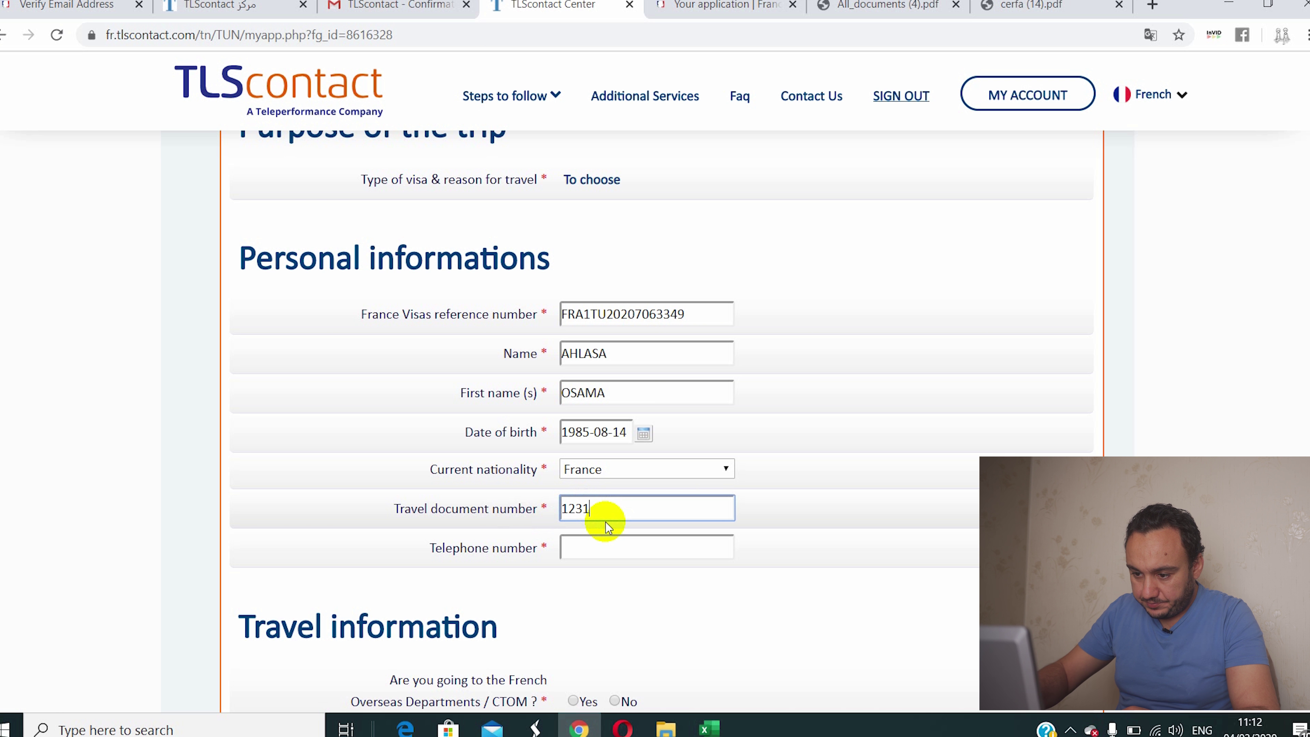
Step: Enter the applicant's telephone number, correcting its last digit
{"action": "left_click", "coordinate": [581, 547]}
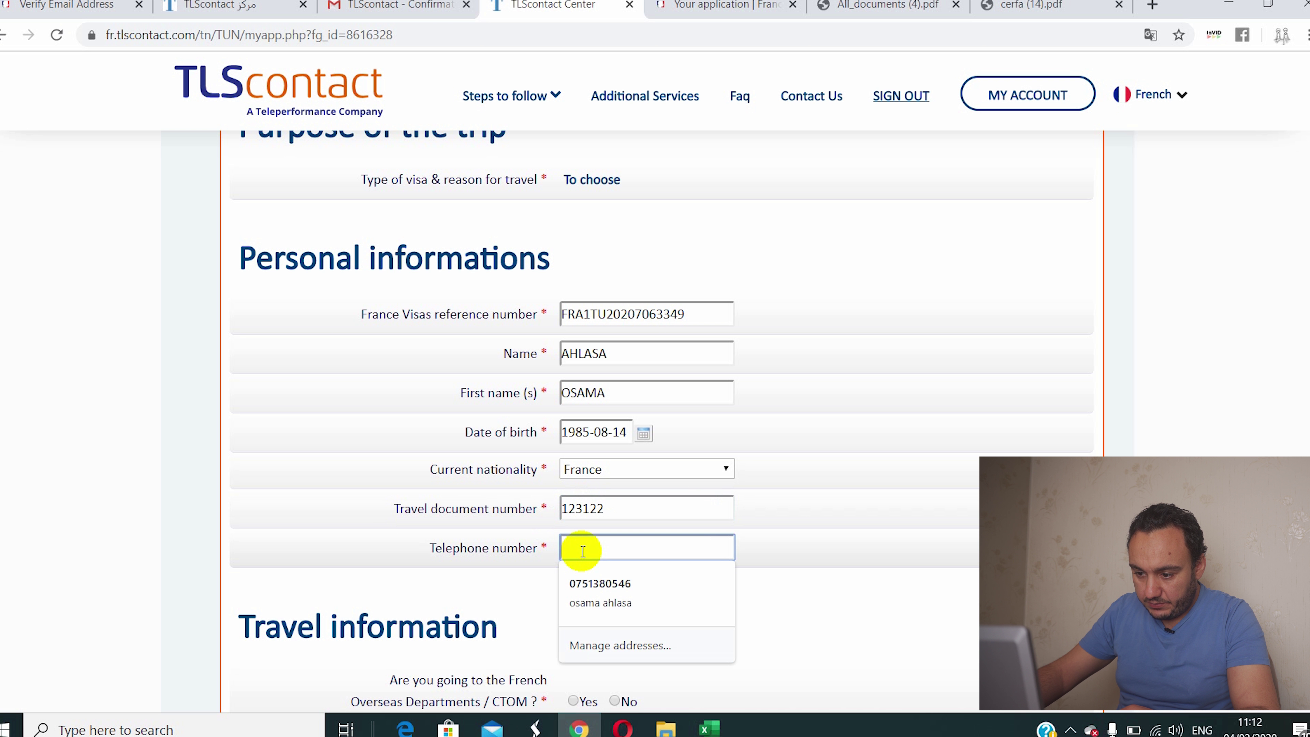
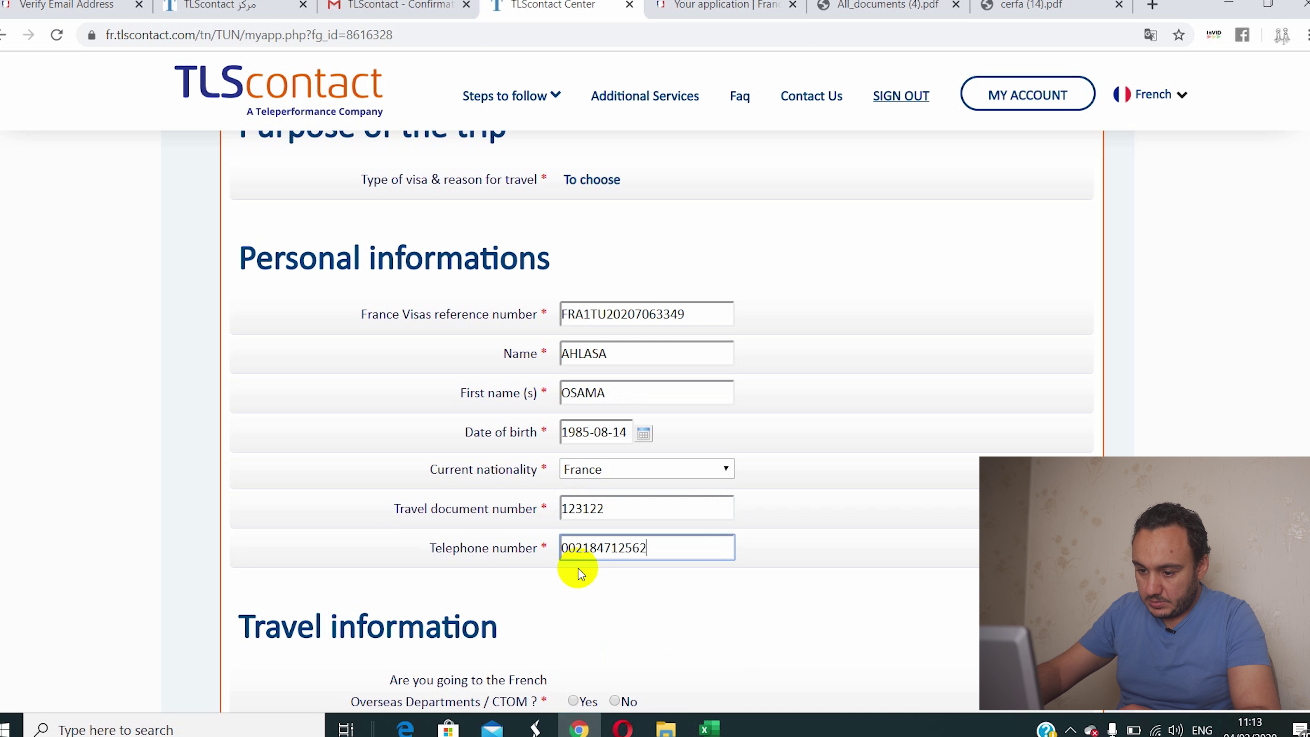
{"action": "scroll", "coordinate": [578, 568], "scroll_direction": "down", "scroll_amount": 3}
{"action": "scroll", "coordinate": [578, 571], "scroll_direction": "down", "scroll_amount": 3}
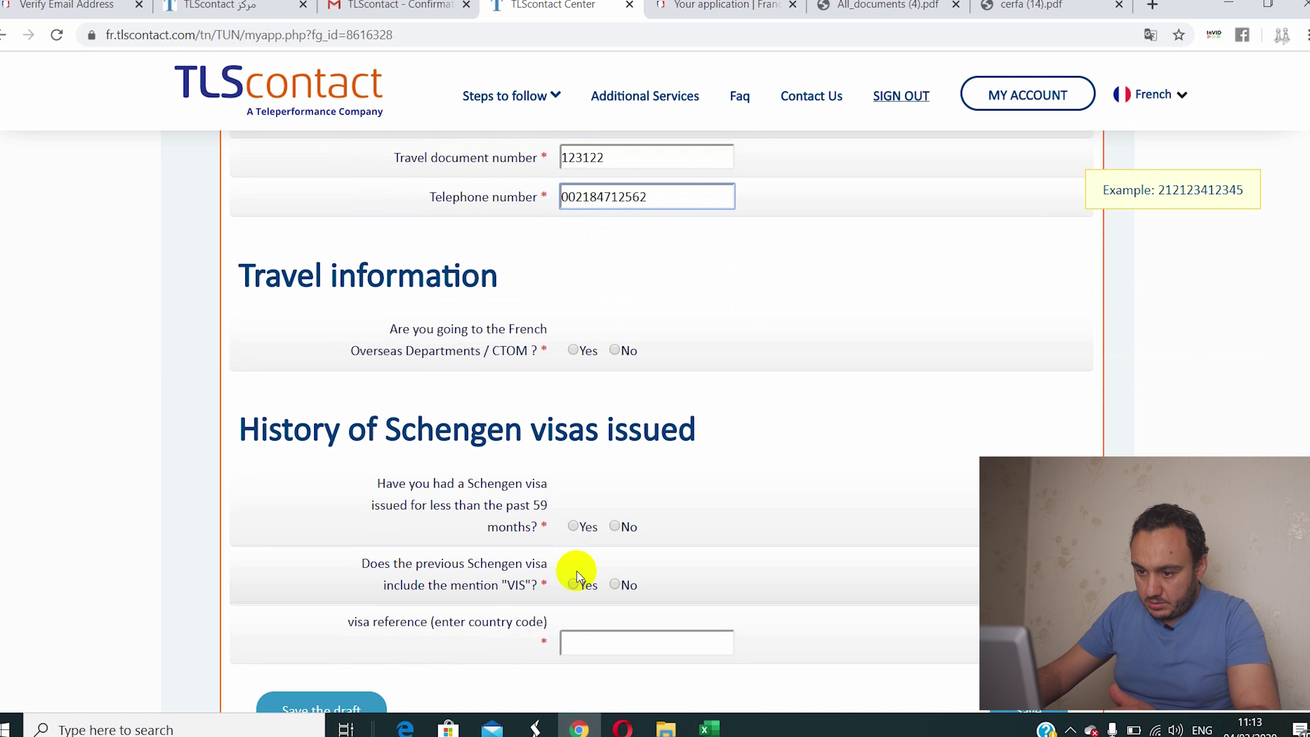
Step: Answer No to the French overseas departments (CTOM) question
{"action": "left_click", "coordinate": [573, 351]}
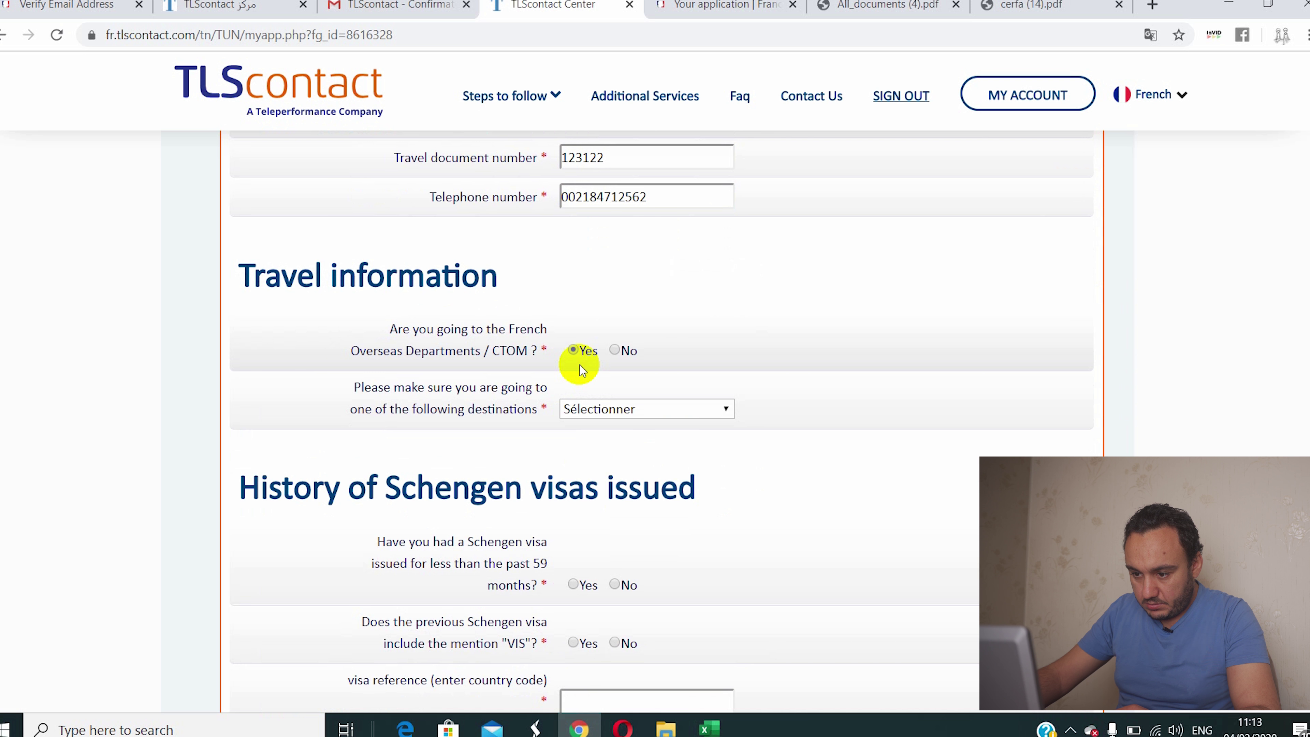
{"action": "left_click", "coordinate": [577, 409]}
{"action": "left_click", "coordinate": [576, 410]}
{"action": "left_click", "coordinate": [615, 351]}
{"action": "scroll", "coordinate": [593, 387], "scroll_direction": "down", "scroll_amount": 3}
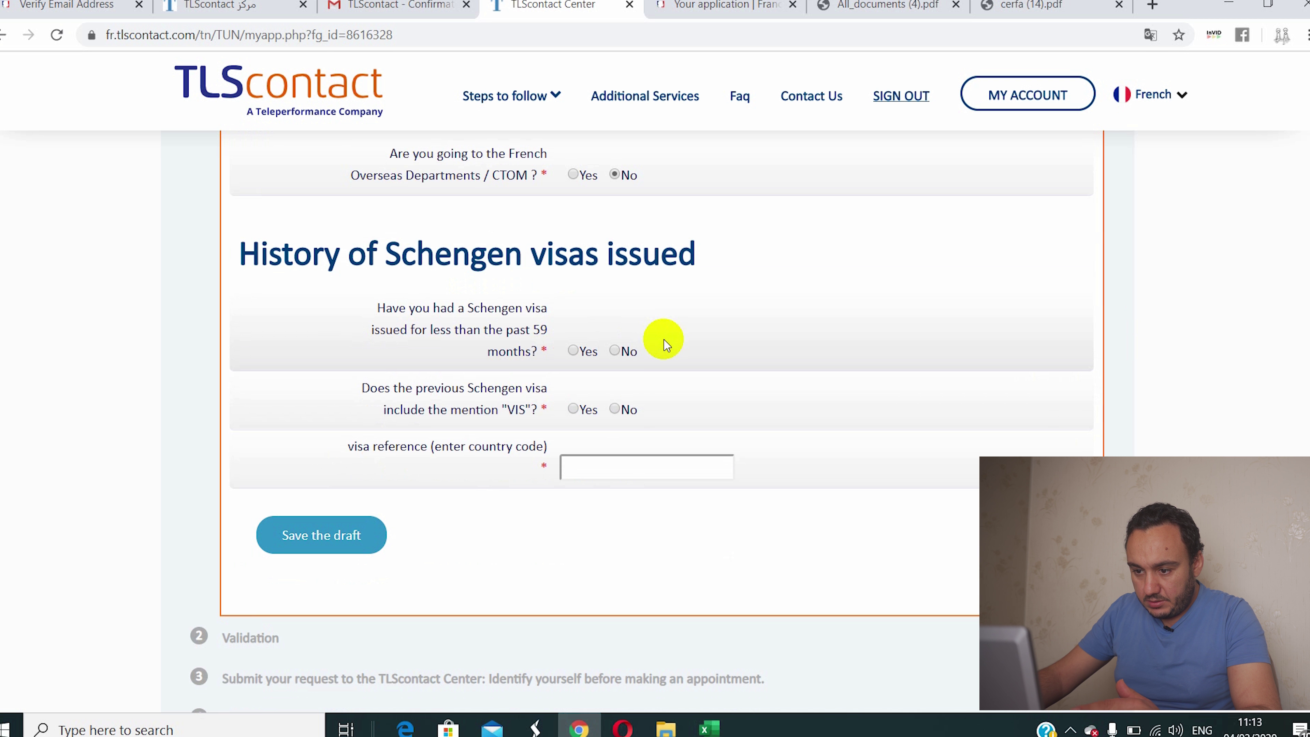
Step: Answer No to the 59-month Schengen visa and VIS questions, then save the form
{"action": "left_click", "coordinate": [575, 355]}
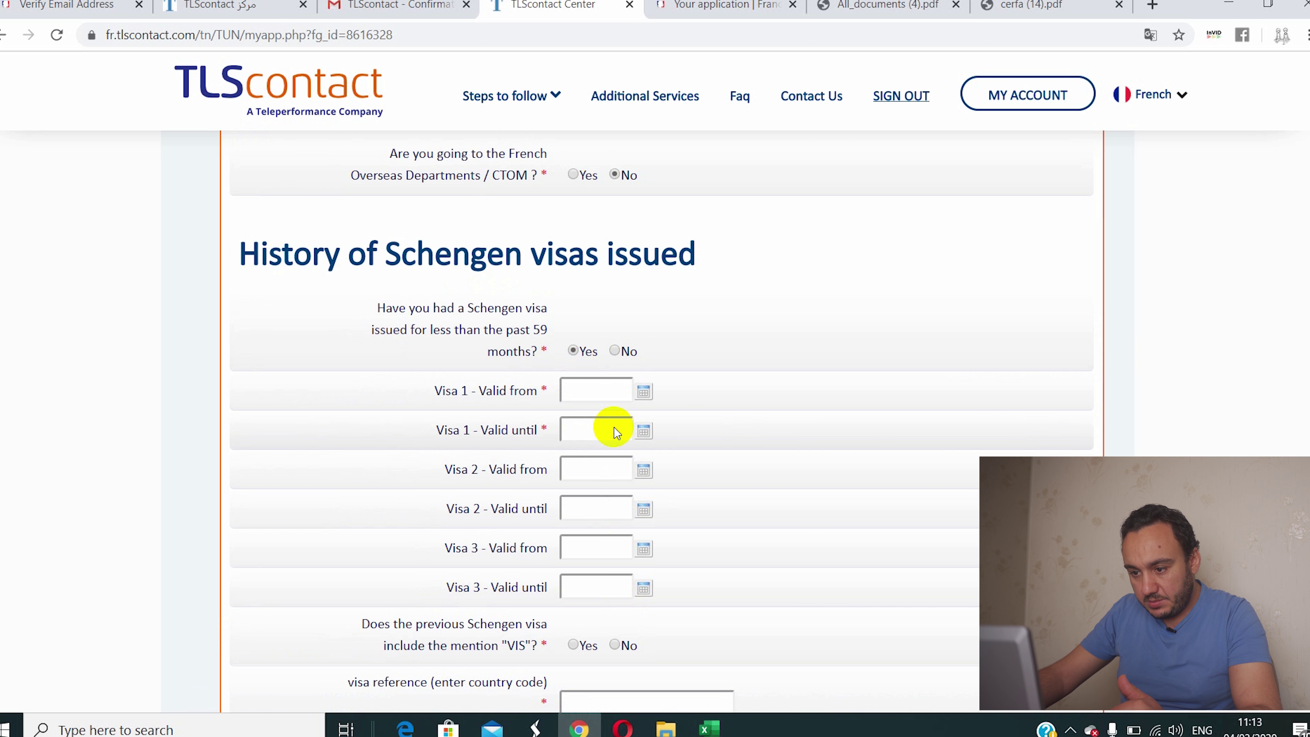
{"action": "left_click", "coordinate": [619, 351]}
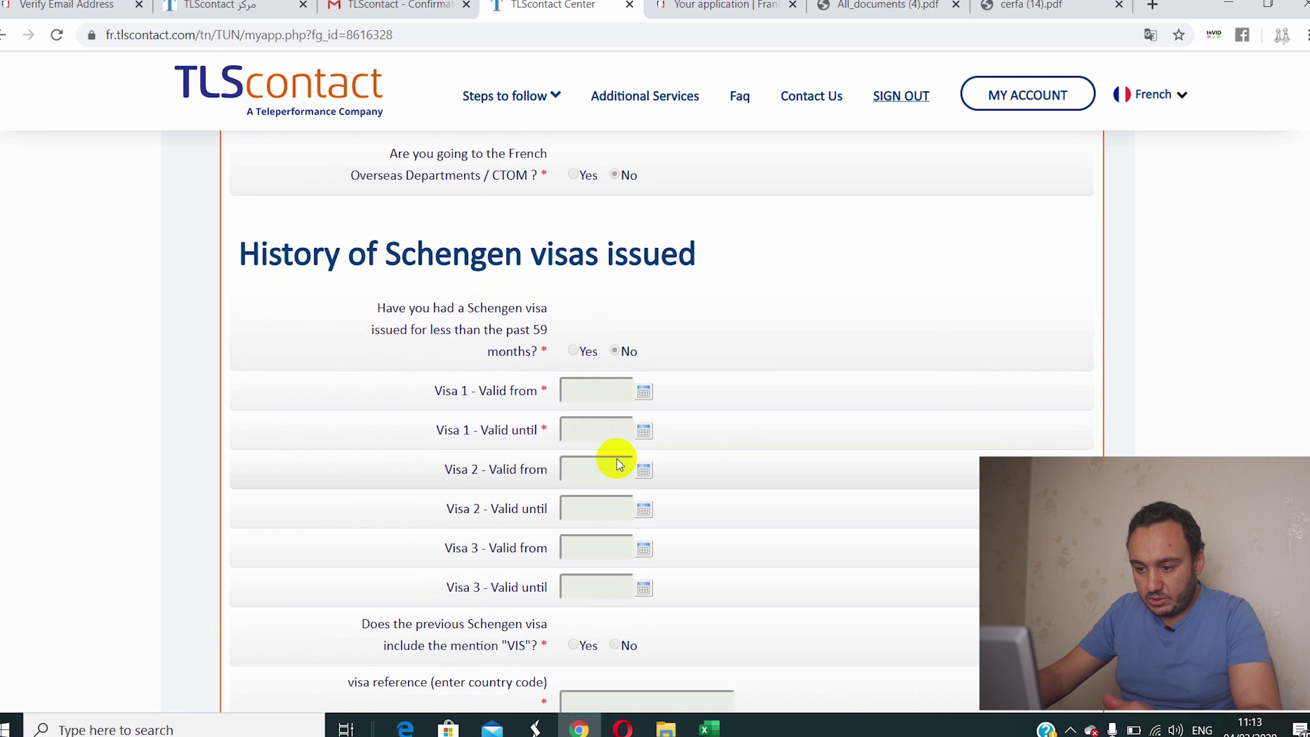
{"action": "scroll", "coordinate": [608, 485], "scroll_direction": "down", "scroll_amount": 2}
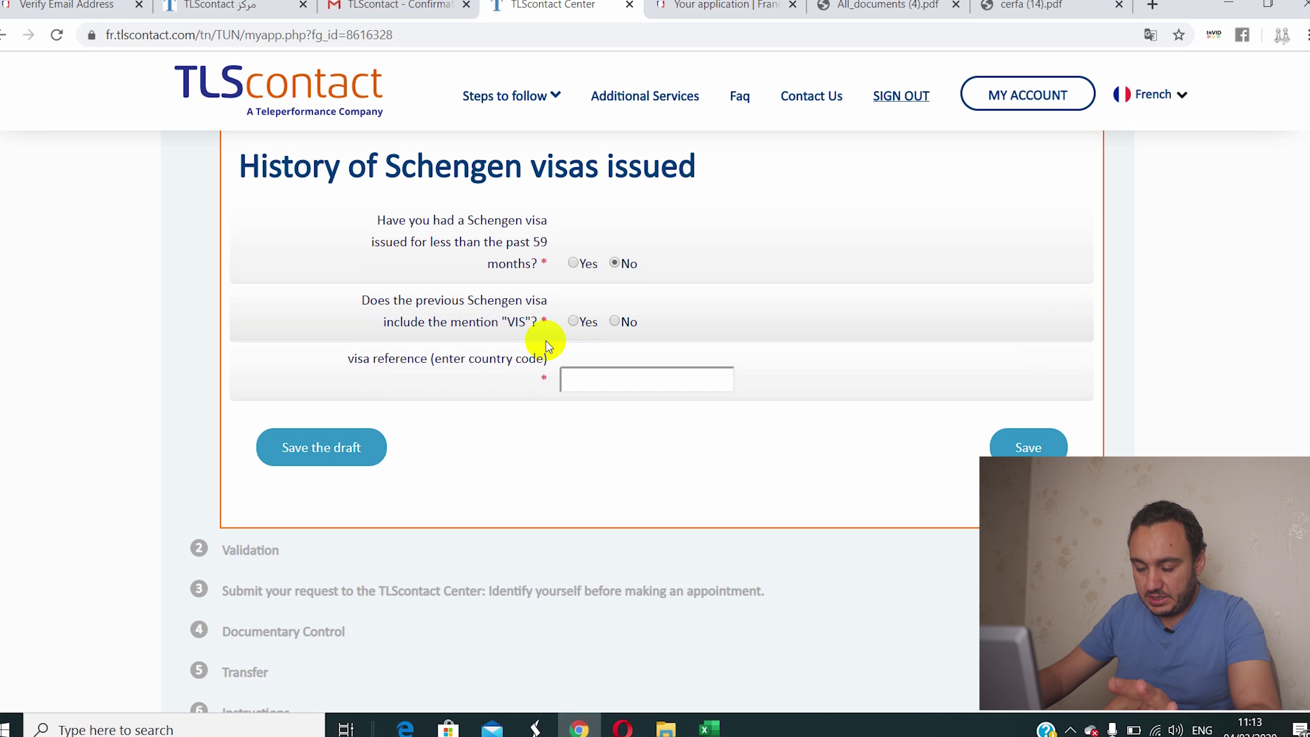
{"action": "left_click", "coordinate": [573, 321]}
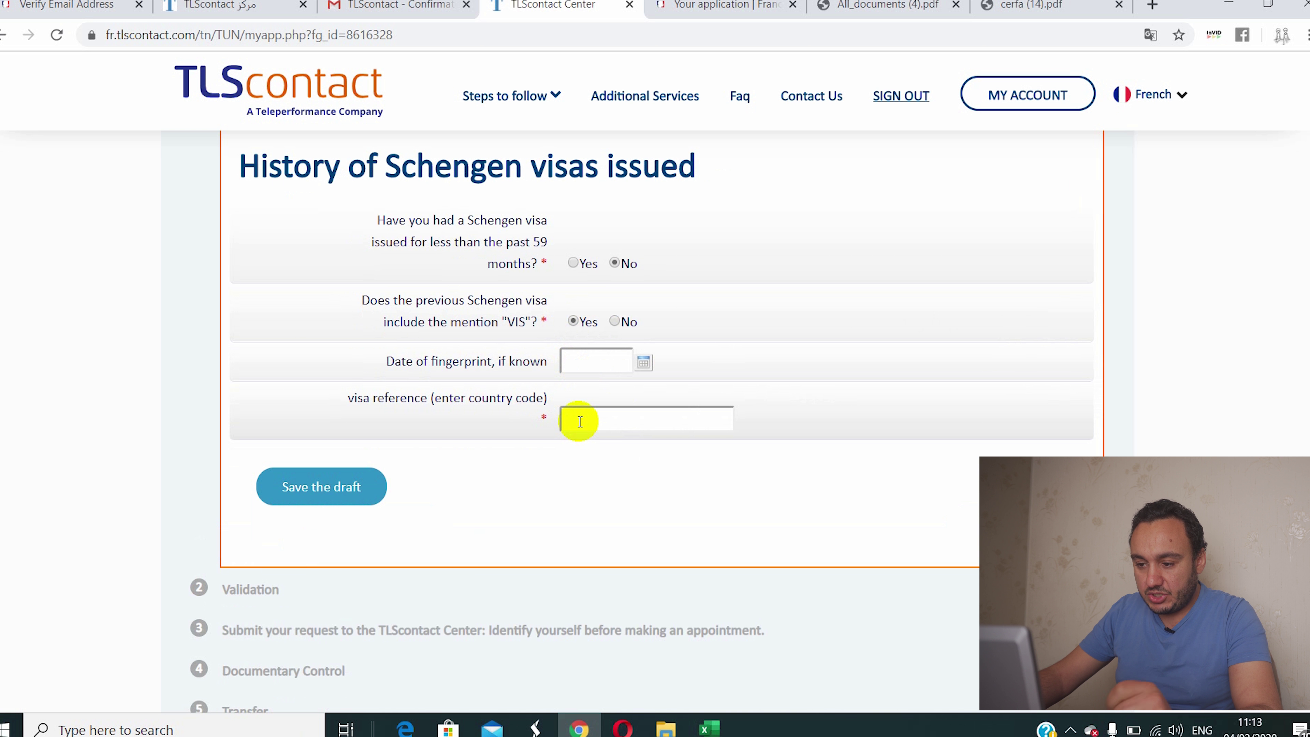
{"action": "left_click", "coordinate": [612, 322]}
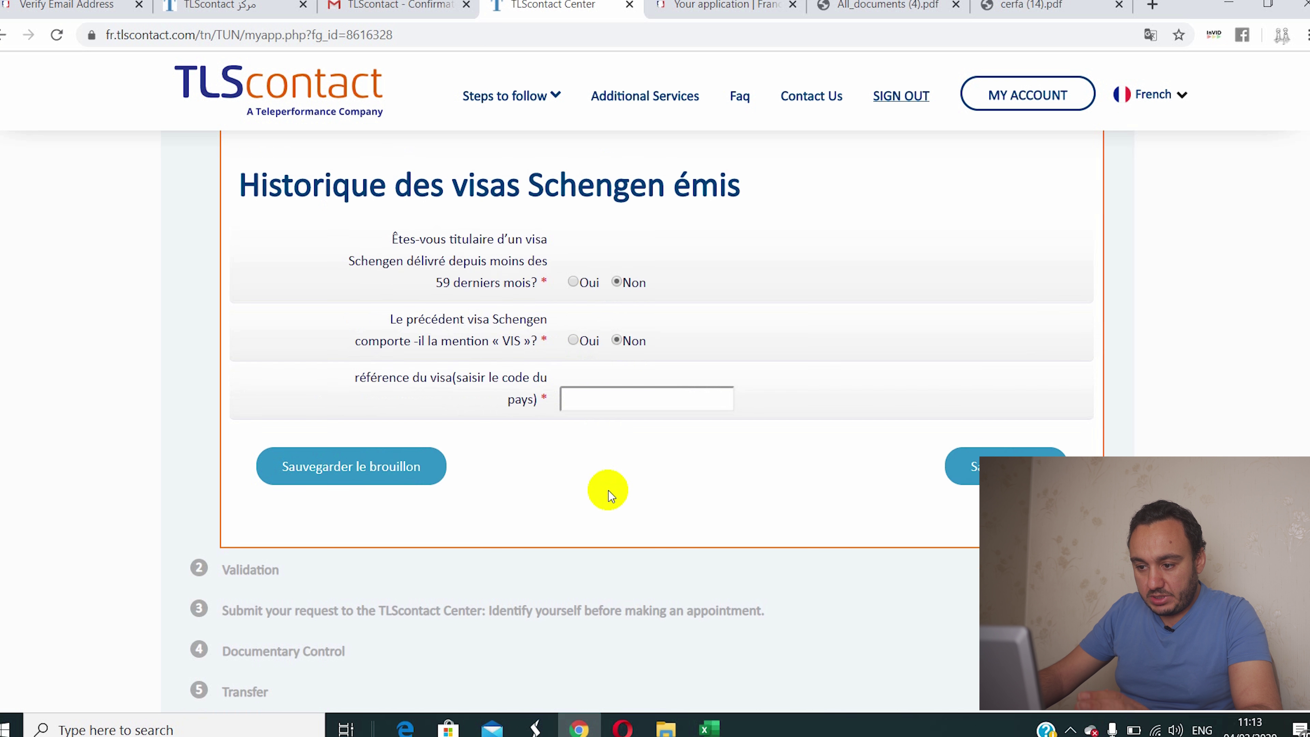
{"action": "left_click", "coordinate": [1013, 449]}
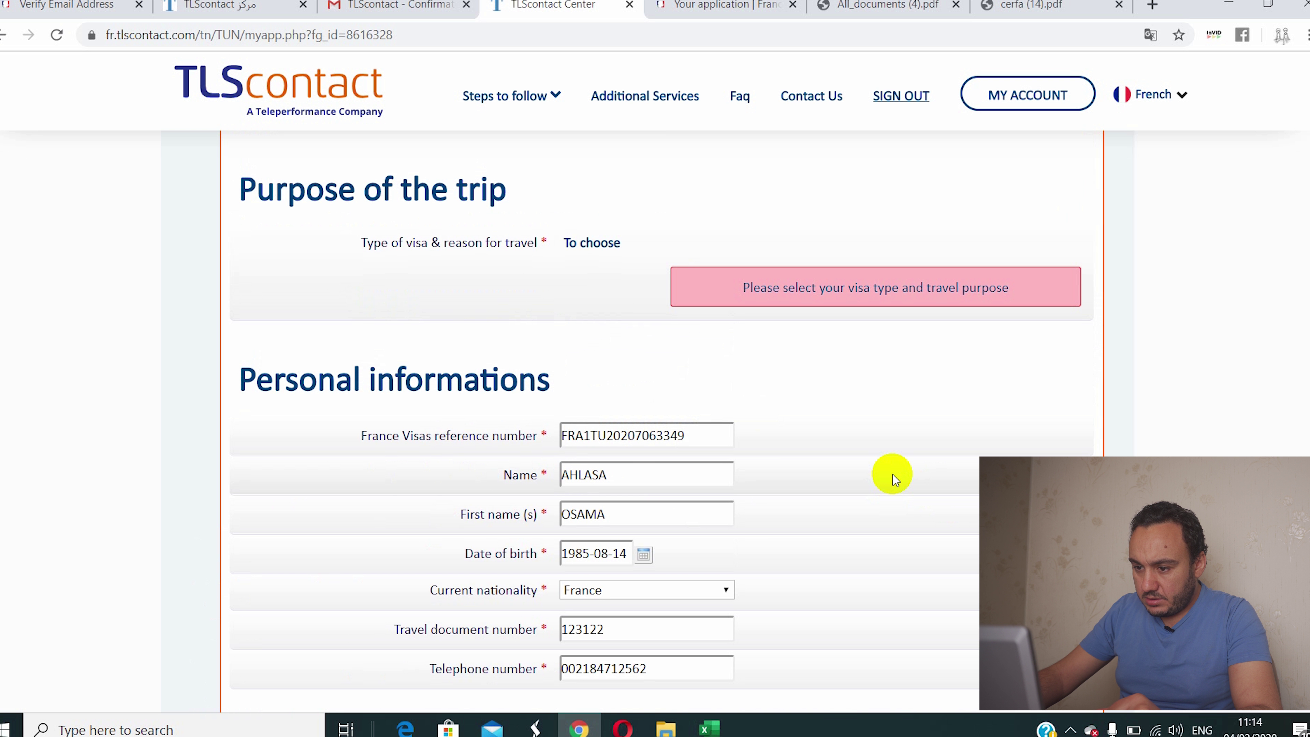
Step: Set the visa type to Short stay > Tourism > Tourism / Private tour and confirm it
{"action": "left_click", "coordinate": [585, 244]}
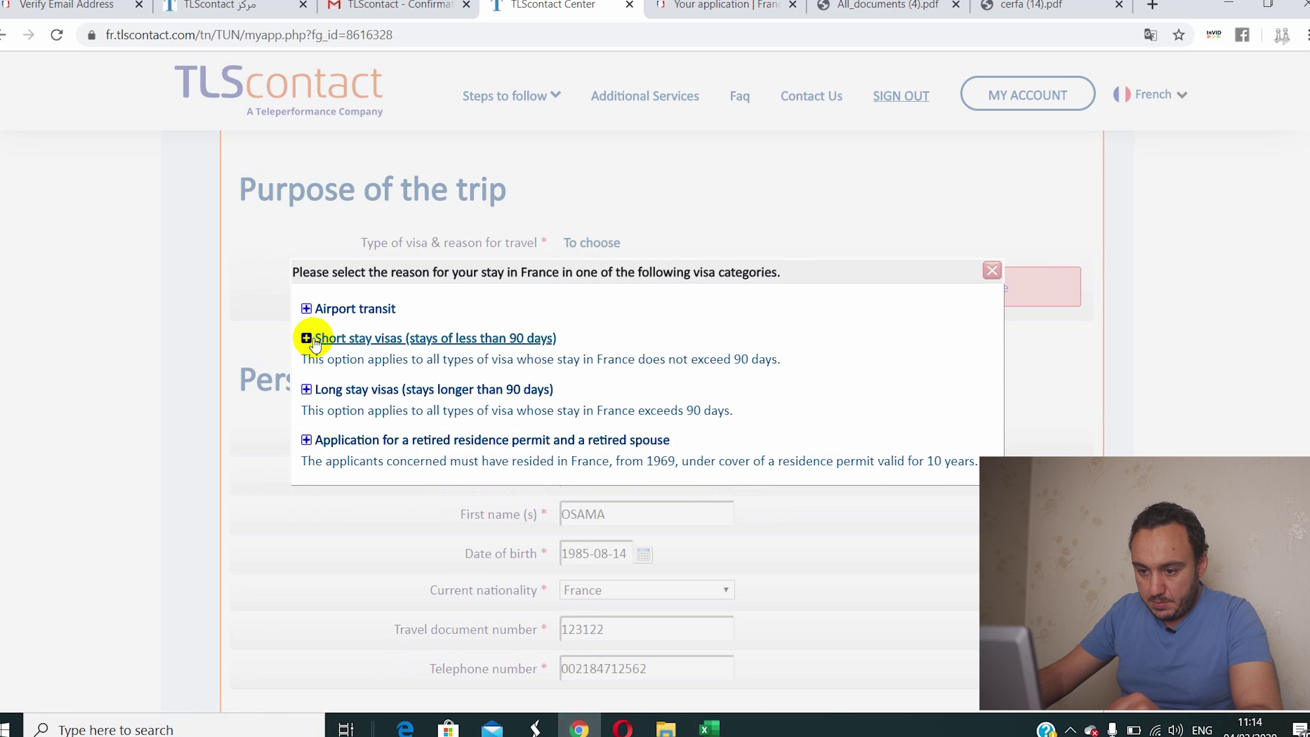
{"action": "left_click", "coordinate": [313, 342]}
{"action": "left_click", "coordinate": [353, 397]}
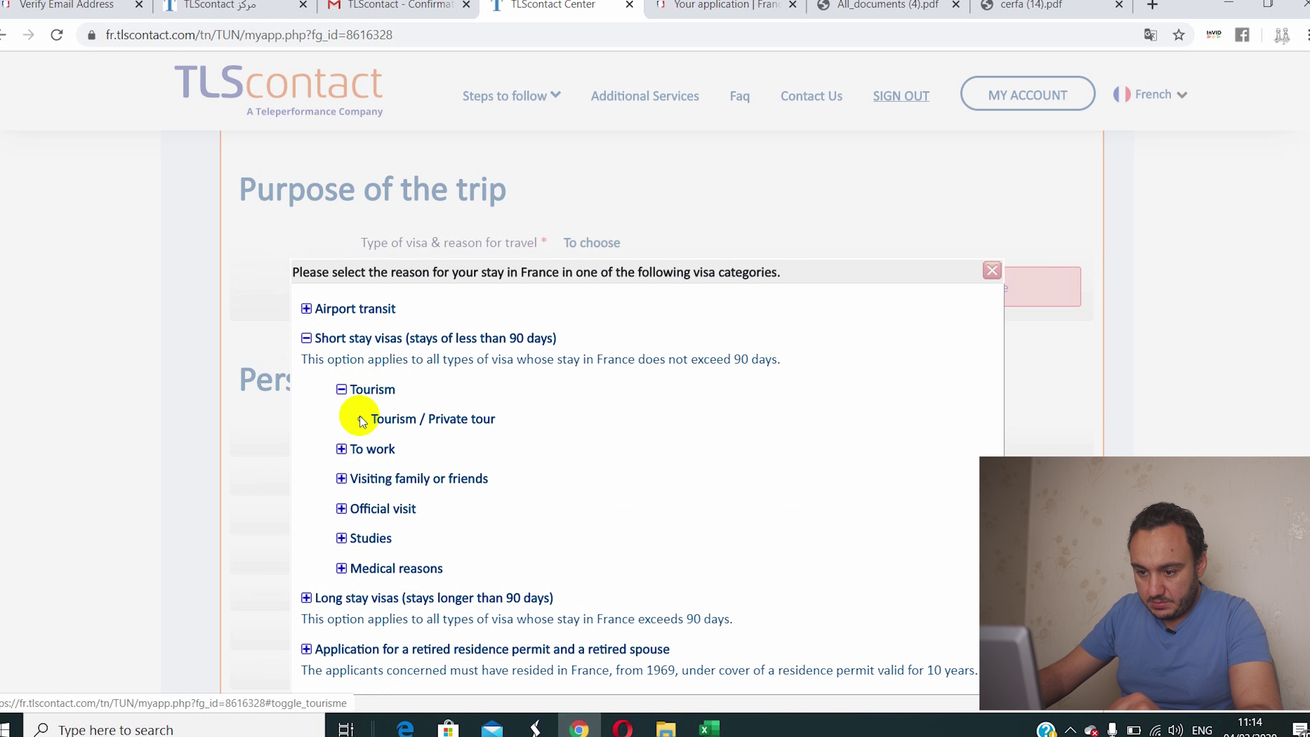
{"action": "left_click", "coordinate": [391, 419]}
{"action": "left_click", "coordinate": [619, 429]}
Step: Choose No for passport return by Express Delivery, save the form and acknowledge the saved message
{"action": "scroll", "coordinate": [640, 511], "scroll_direction": "down", "scroll_amount": 15}
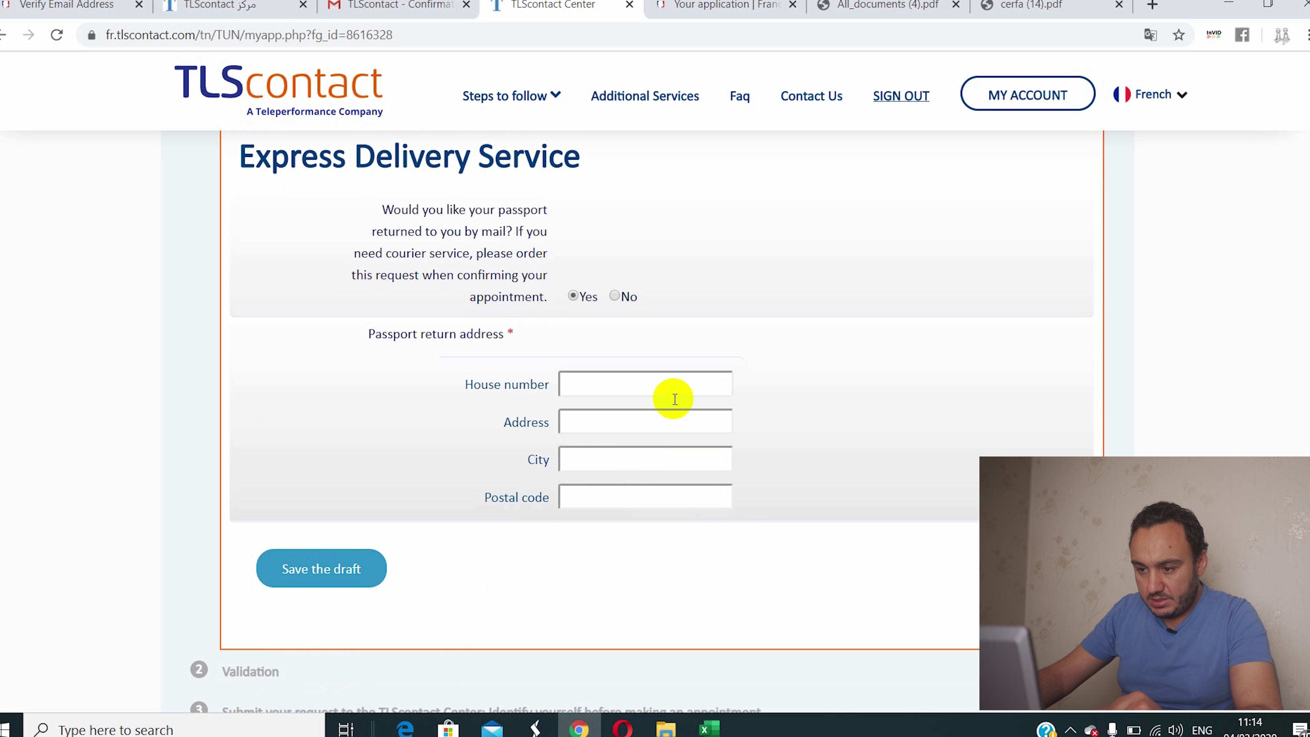
{"action": "left_click", "coordinate": [618, 299]}
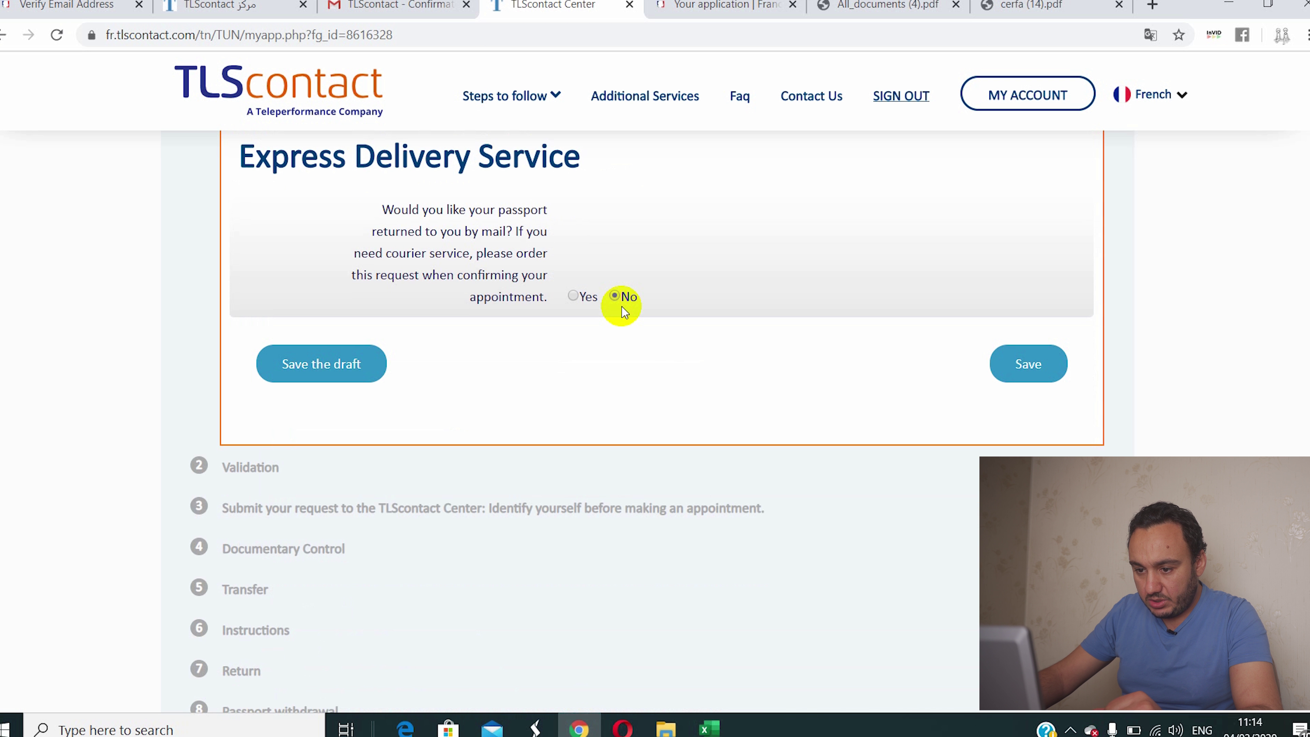
{"action": "left_click", "coordinate": [1006, 360]}
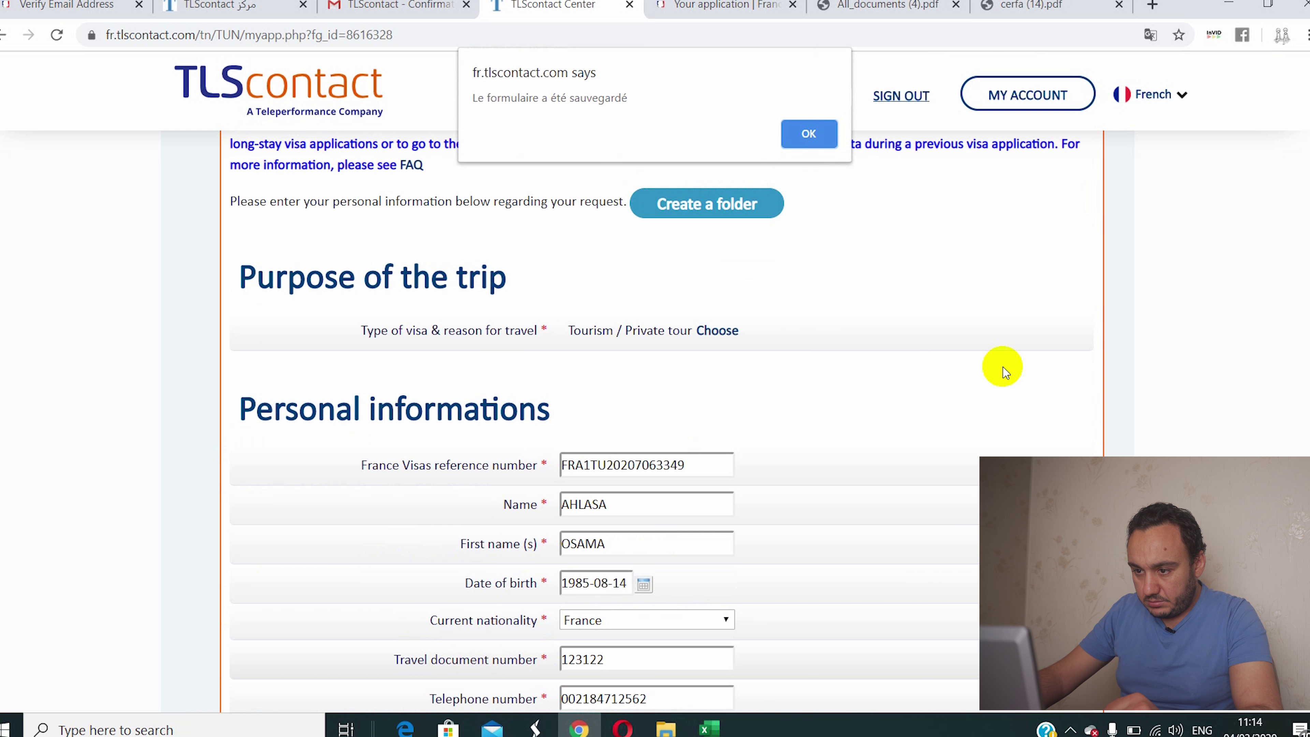
{"action": "left_click", "coordinate": [810, 141]}
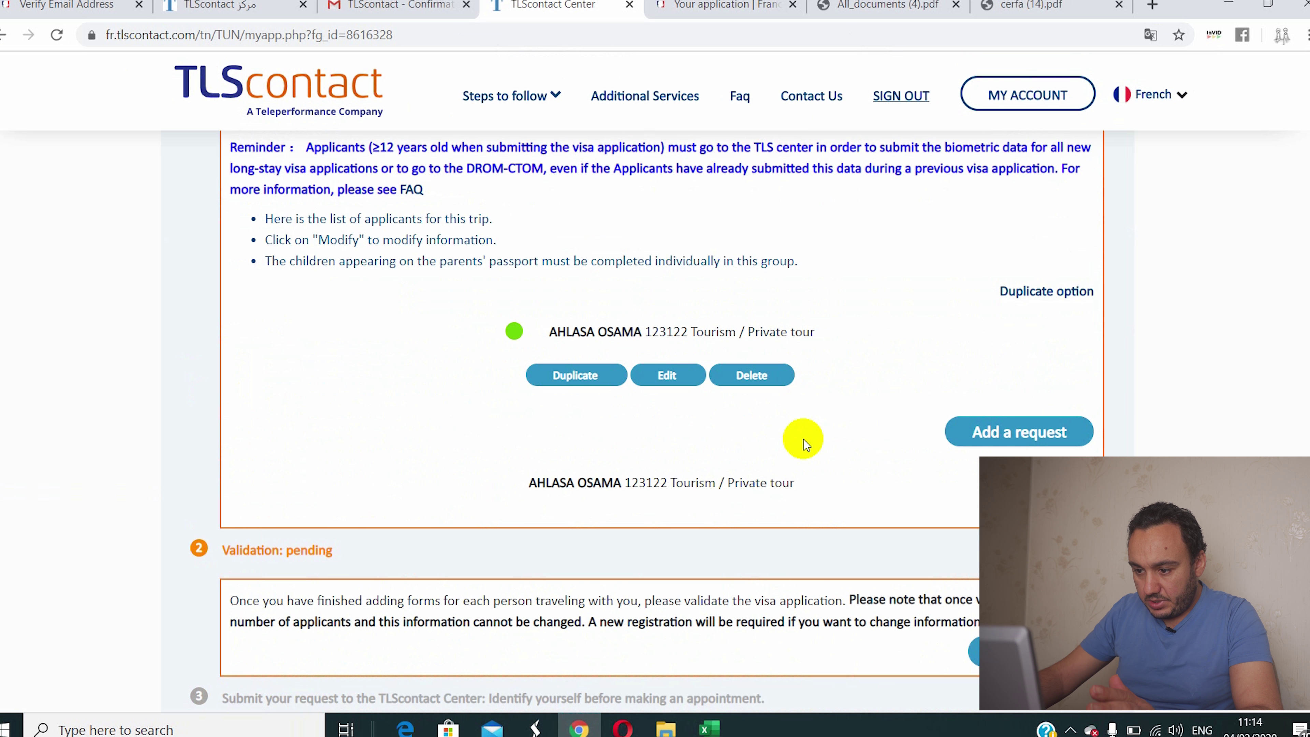
Step: Validate the visa application from the Validation section and confirm it in the dialog
{"action": "scroll", "coordinate": [803, 439], "scroll_direction": "down", "scroll_amount": 3}
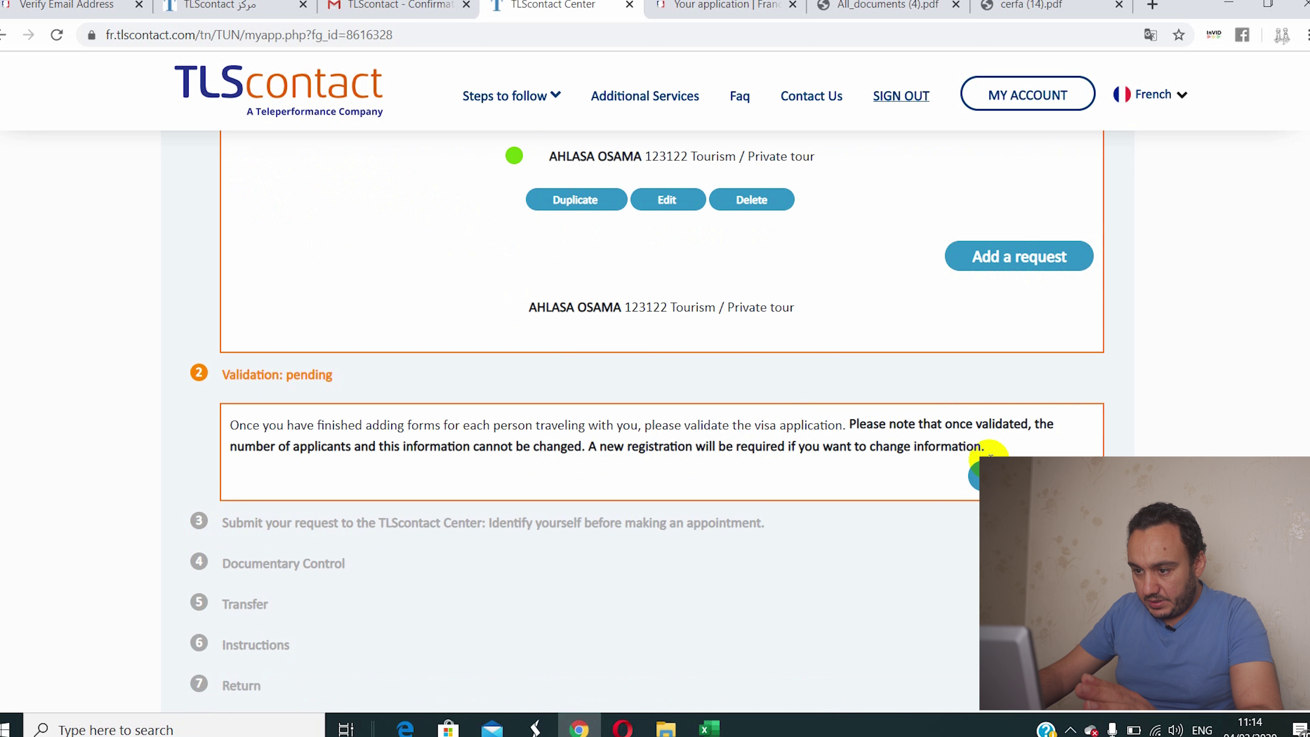
{"action": "scroll", "coordinate": [702, 293], "scroll_direction": "up", "scroll_amount": 3}
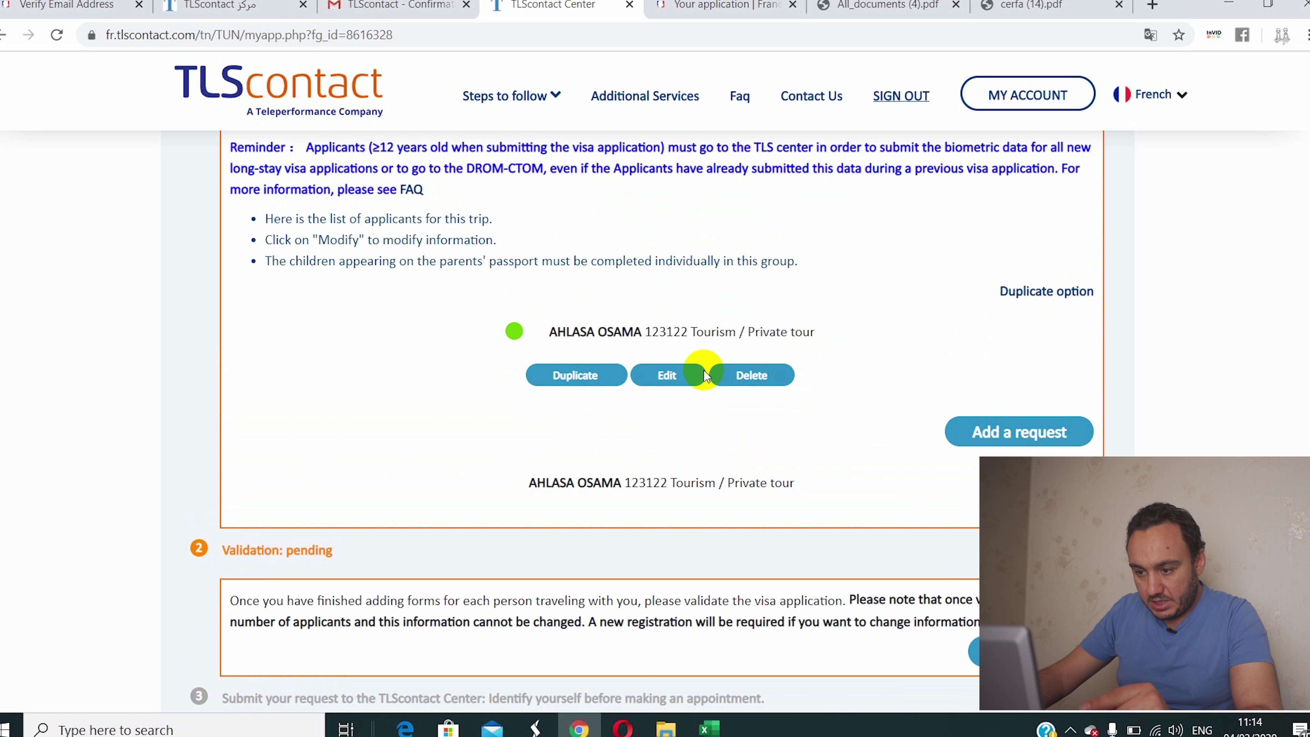
{"action": "scroll", "coordinate": [690, 408], "scroll_direction": "down", "scroll_amount": 5}
{"action": "scroll", "coordinate": [690, 407], "scroll_direction": "up", "scroll_amount": 5}
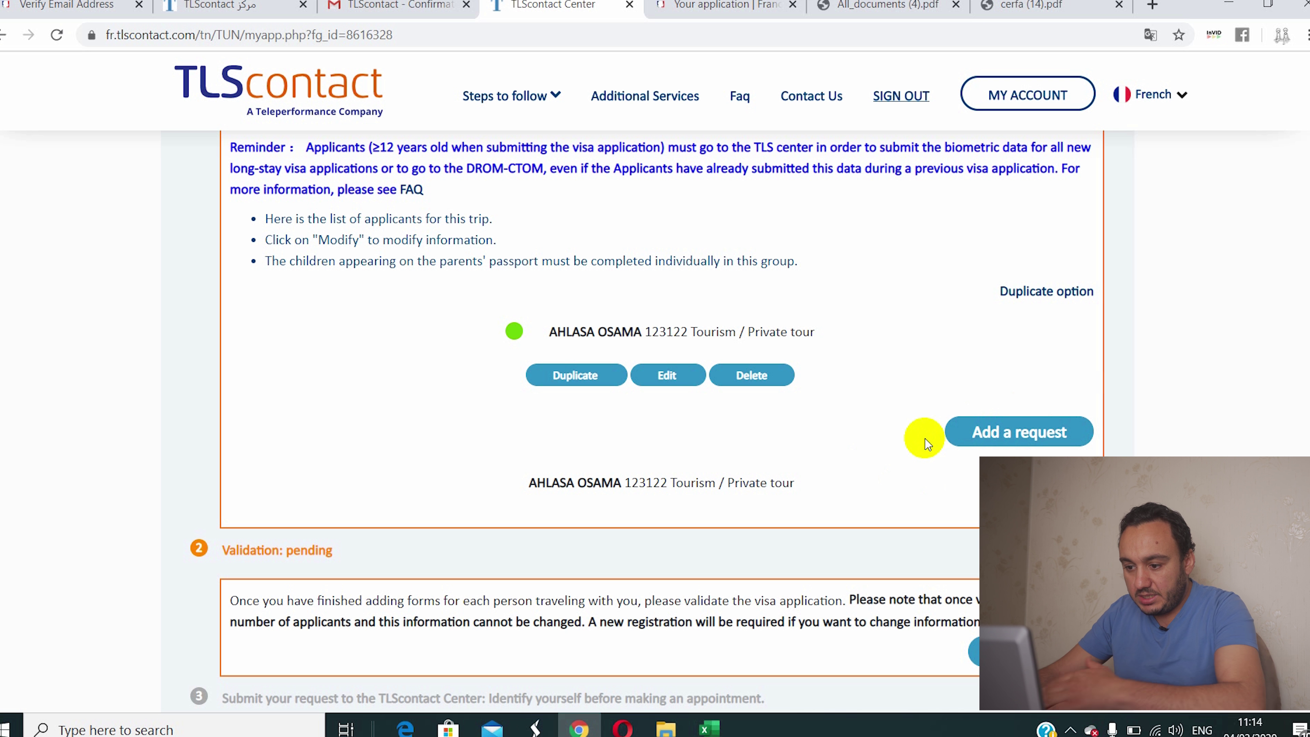
{"action": "scroll", "coordinate": [954, 381], "scroll_direction": "down", "scroll_amount": 2}
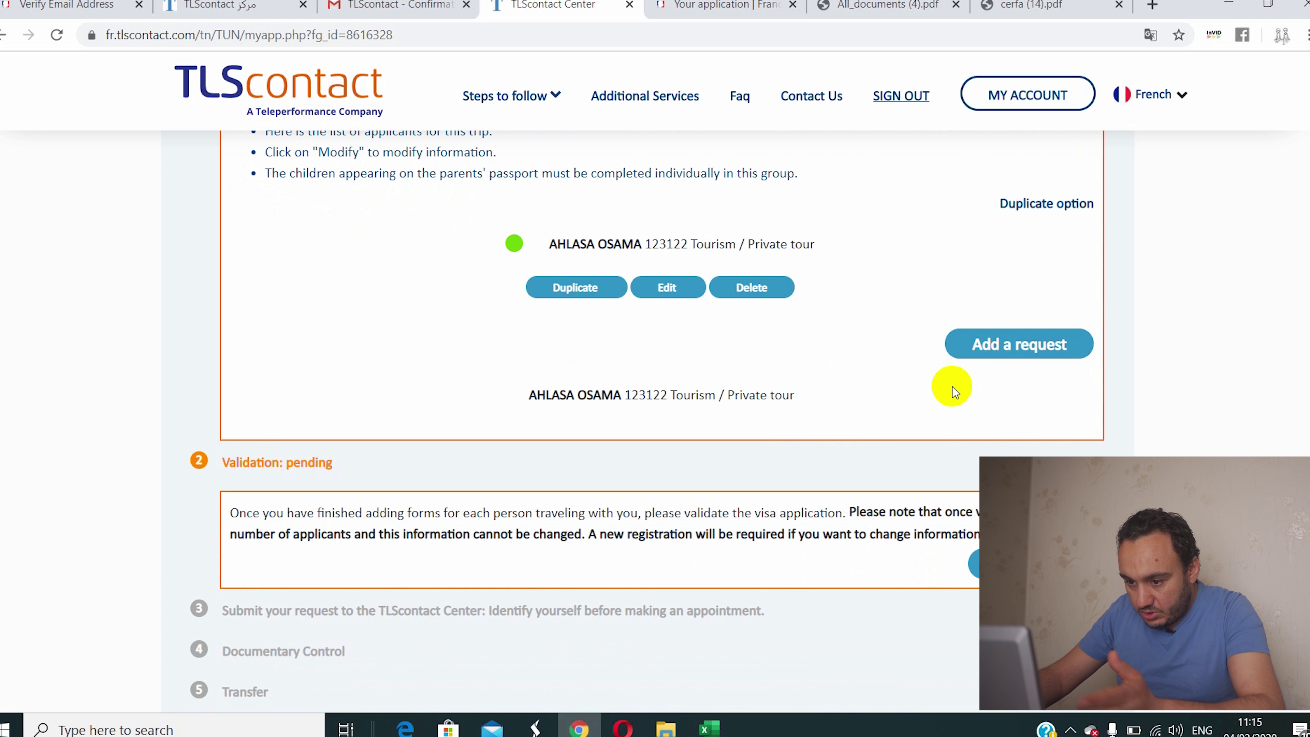
{"action": "scroll", "coordinate": [949, 386], "scroll_direction": "down", "scroll_amount": 2}
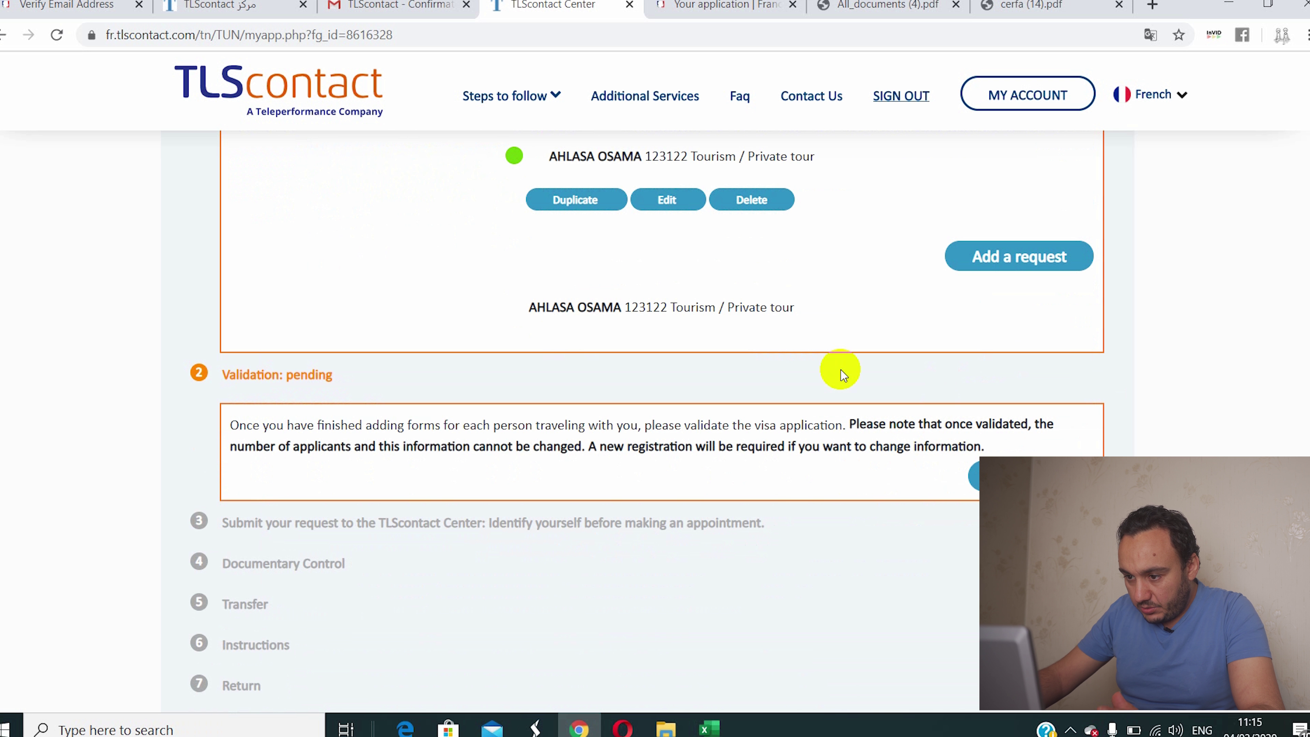
{"action": "left_click", "coordinate": [976, 475]}
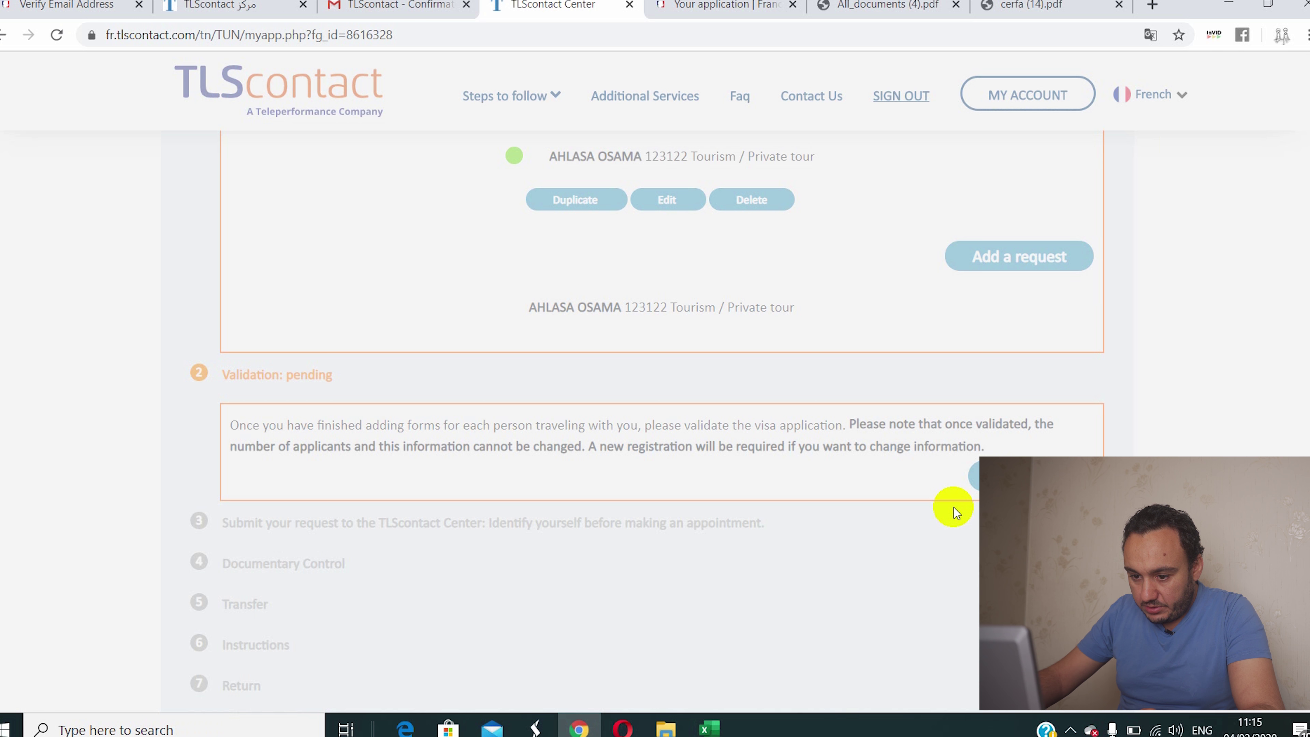
{"action": "left_click", "coordinate": [609, 467]}
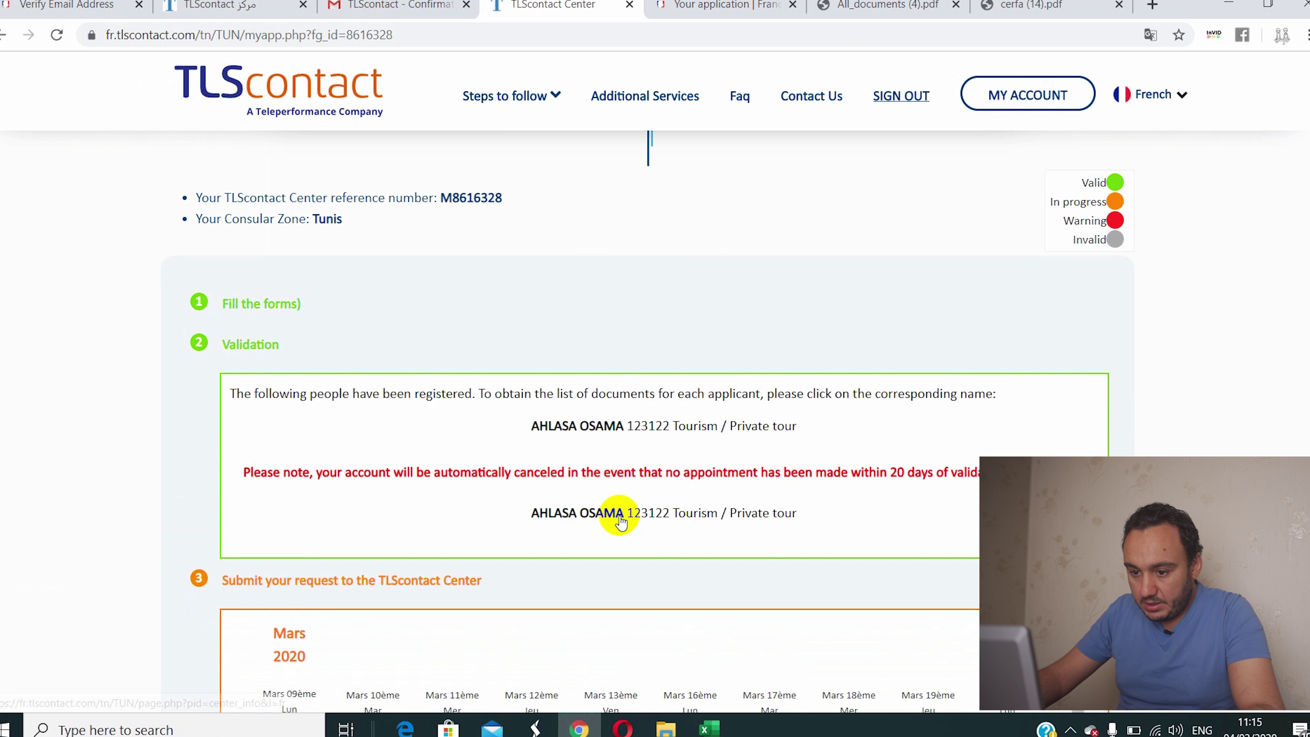
Step: Pick the 11:30 slot in the March 27, 2020 calendar column and focus the captcha field
{"action": "scroll", "coordinate": [614, 517], "scroll_direction": "down", "scroll_amount": 5}
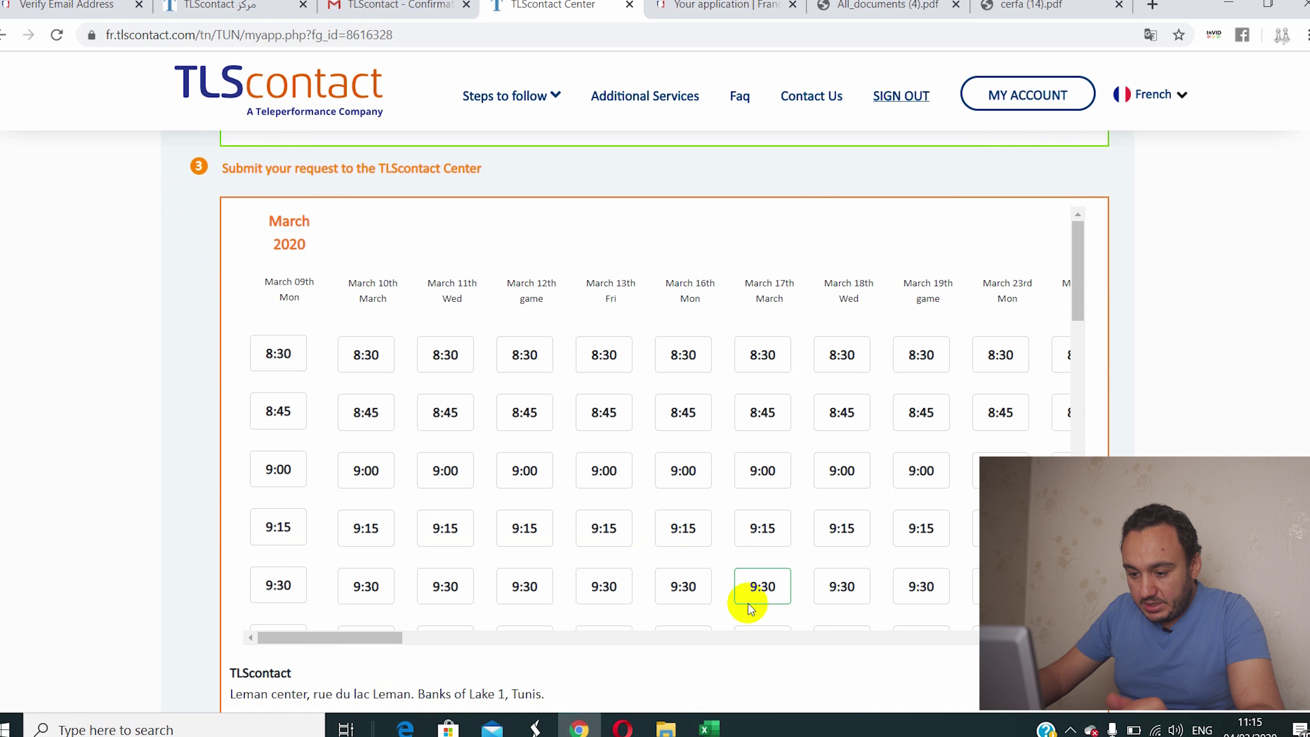
{"action": "mouse_move", "coordinate": [309, 638]}
{"action": "left_mouse_down"}
{"action": "mouse_move", "coordinate": [343, 642]}
{"action": "mouse_move", "coordinate": [314, 640]}
{"action": "left_mouse_up"}
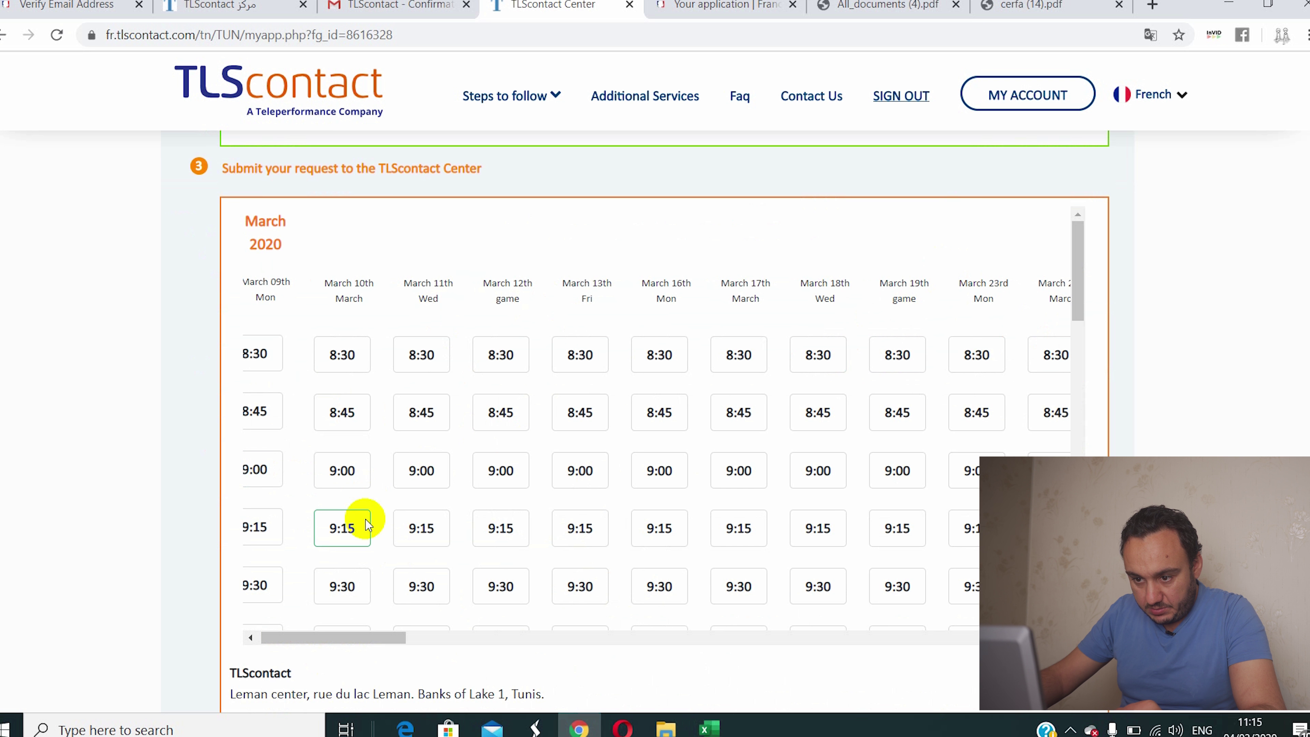
{"action": "left_click_drag", "start_coordinate": [1078, 226], "coordinate": [959, 593]}
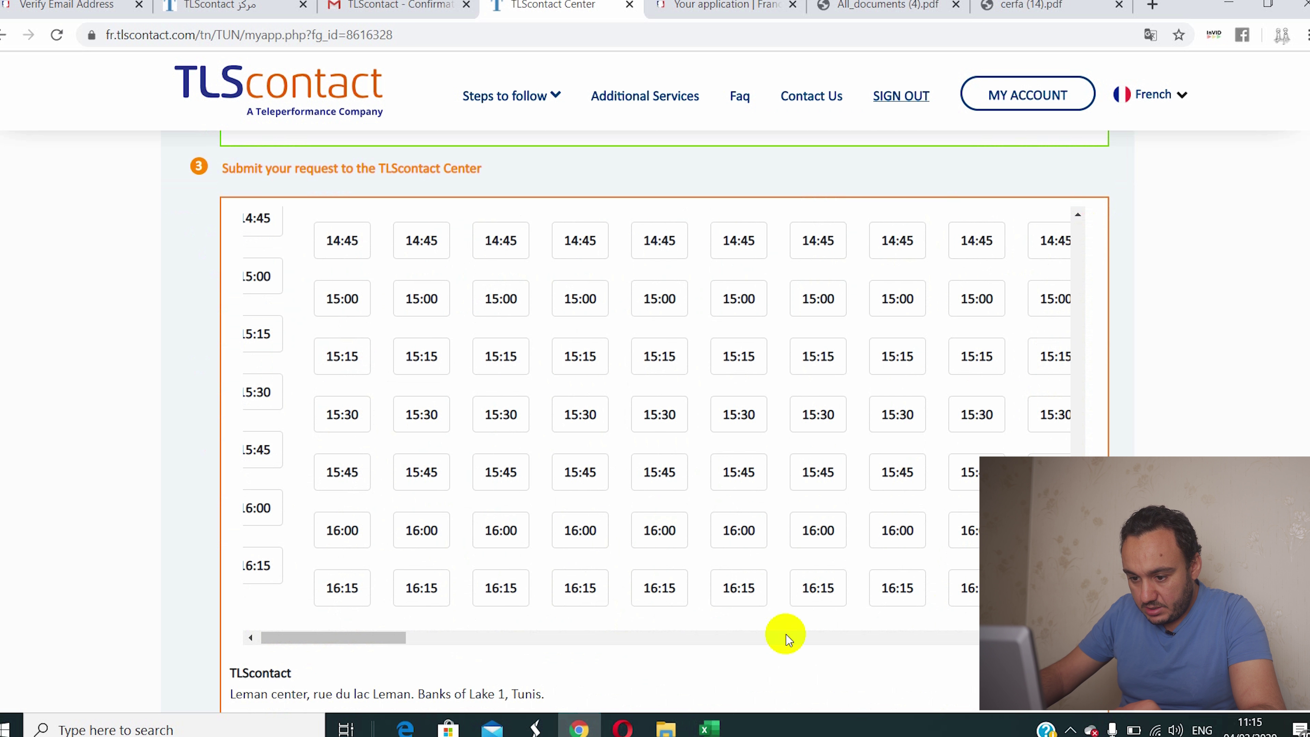
{"action": "left_click_drag", "start_coordinate": [351, 643], "coordinate": [756, 645]}
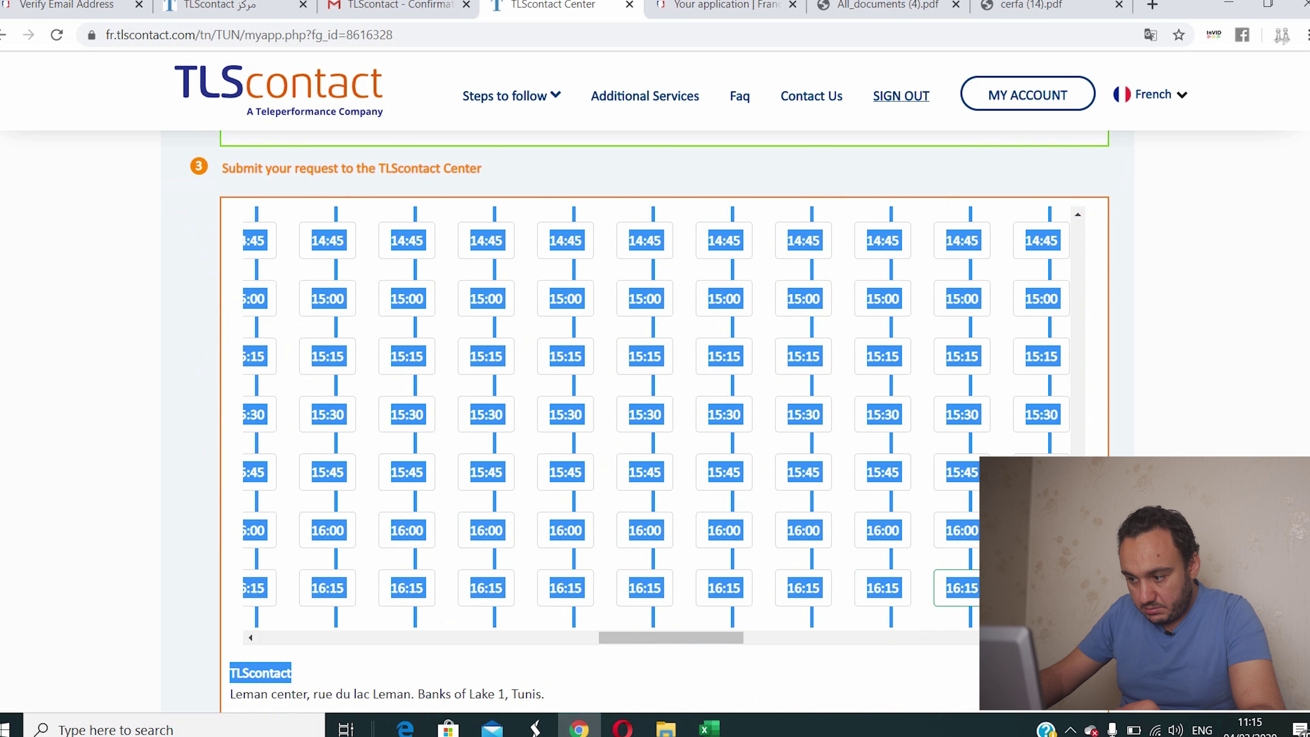
{"action": "left_click", "coordinate": [1161, 376]}
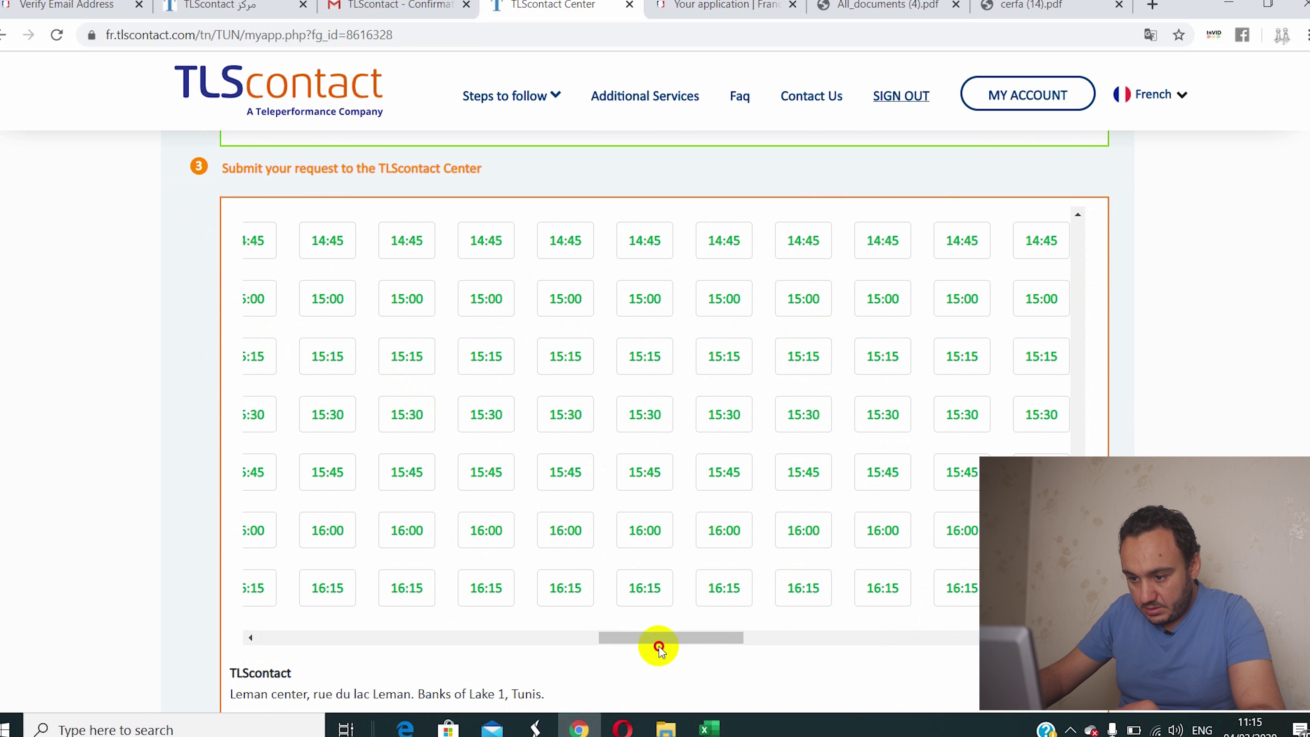
{"action": "left_click_drag", "start_coordinate": [629, 646], "coordinate": [410, 669]}
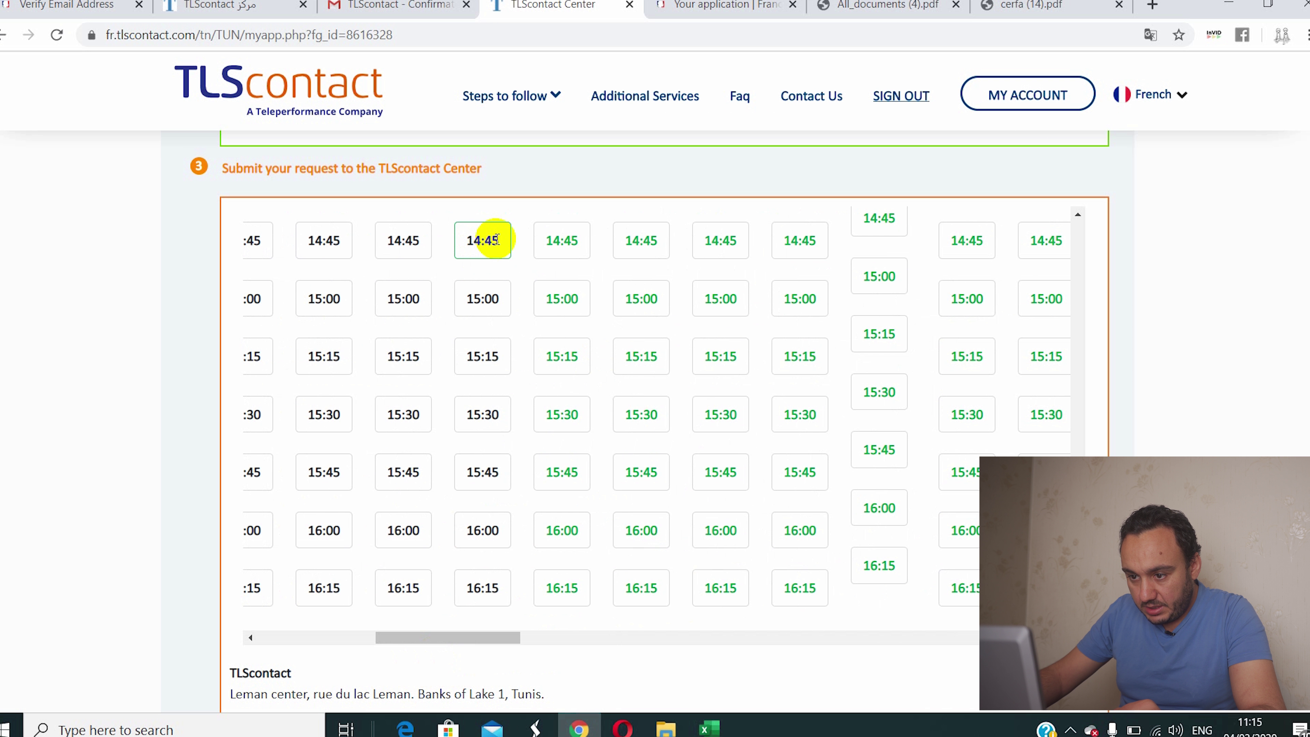
{"action": "scroll", "coordinate": [485, 289], "scroll_direction": "up", "scroll_amount": 6}
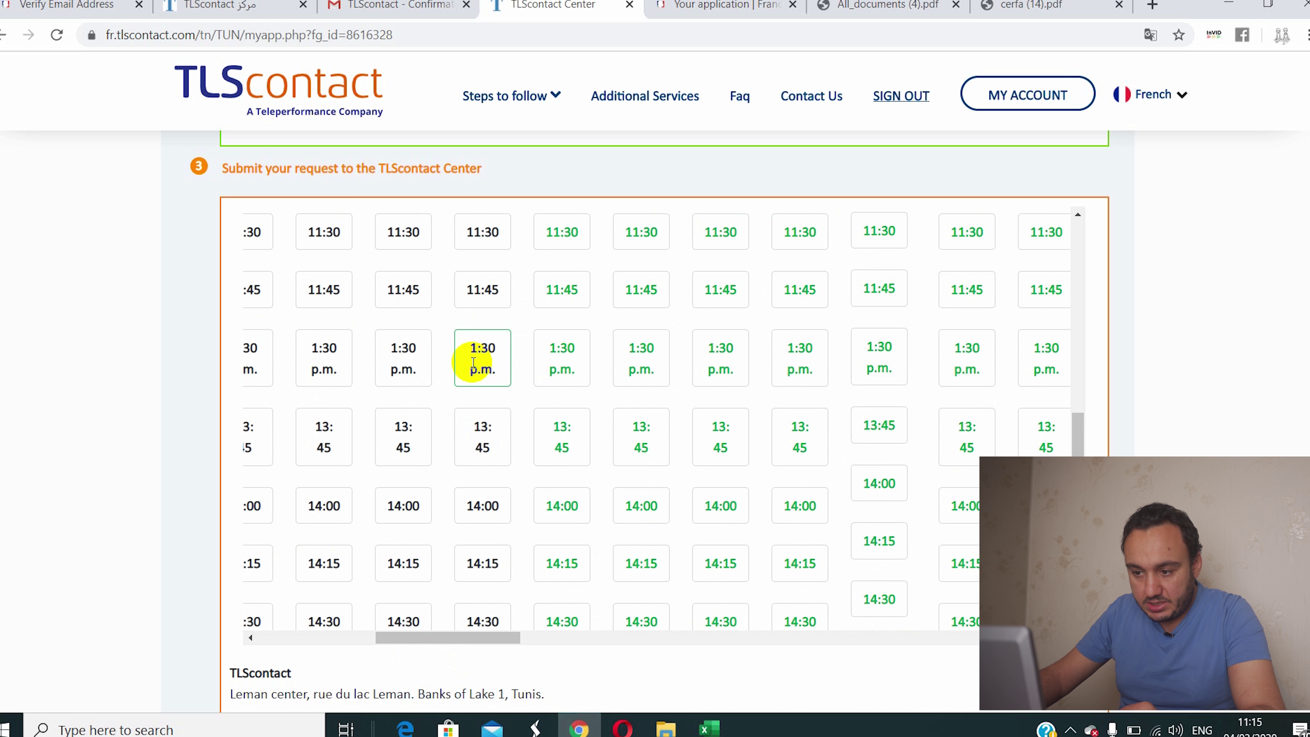
{"action": "scroll", "coordinate": [473, 364], "scroll_direction": "up", "scroll_amount": 2}
{"action": "scroll", "coordinate": [474, 363], "scroll_direction": "down", "scroll_amount": 9}
{"action": "scroll", "coordinate": [474, 363], "scroll_direction": "up", "scroll_amount": 13}
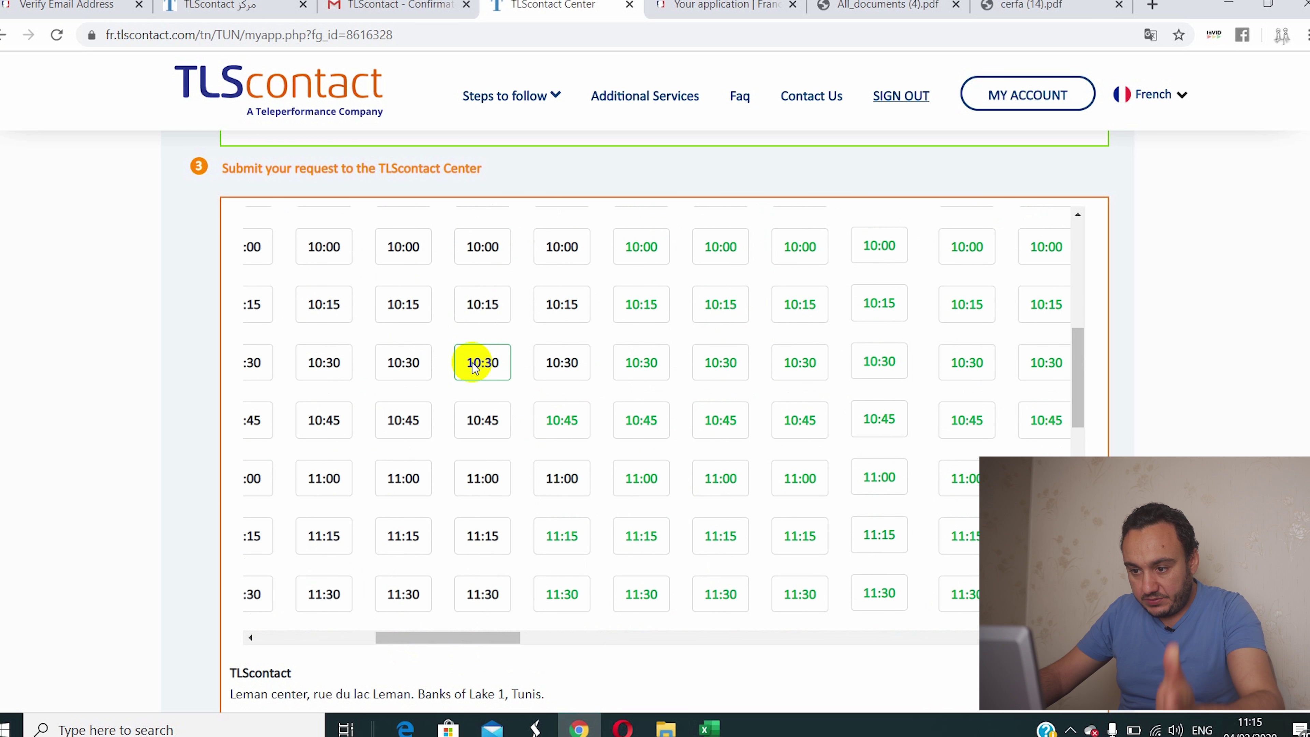
{"action": "scroll", "coordinate": [474, 364], "scroll_direction": "up", "scroll_amount": 7}
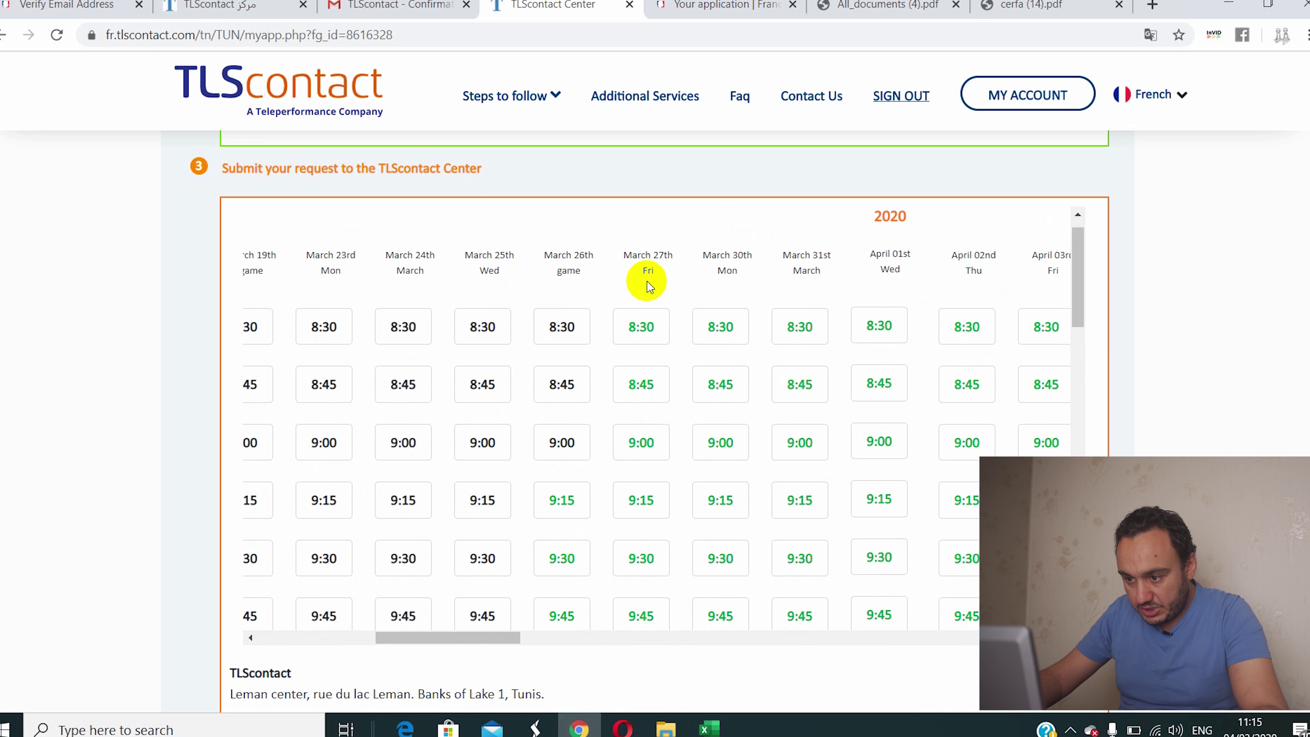
{"action": "scroll", "coordinate": [647, 282], "scroll_direction": "down", "scroll_amount": 7}
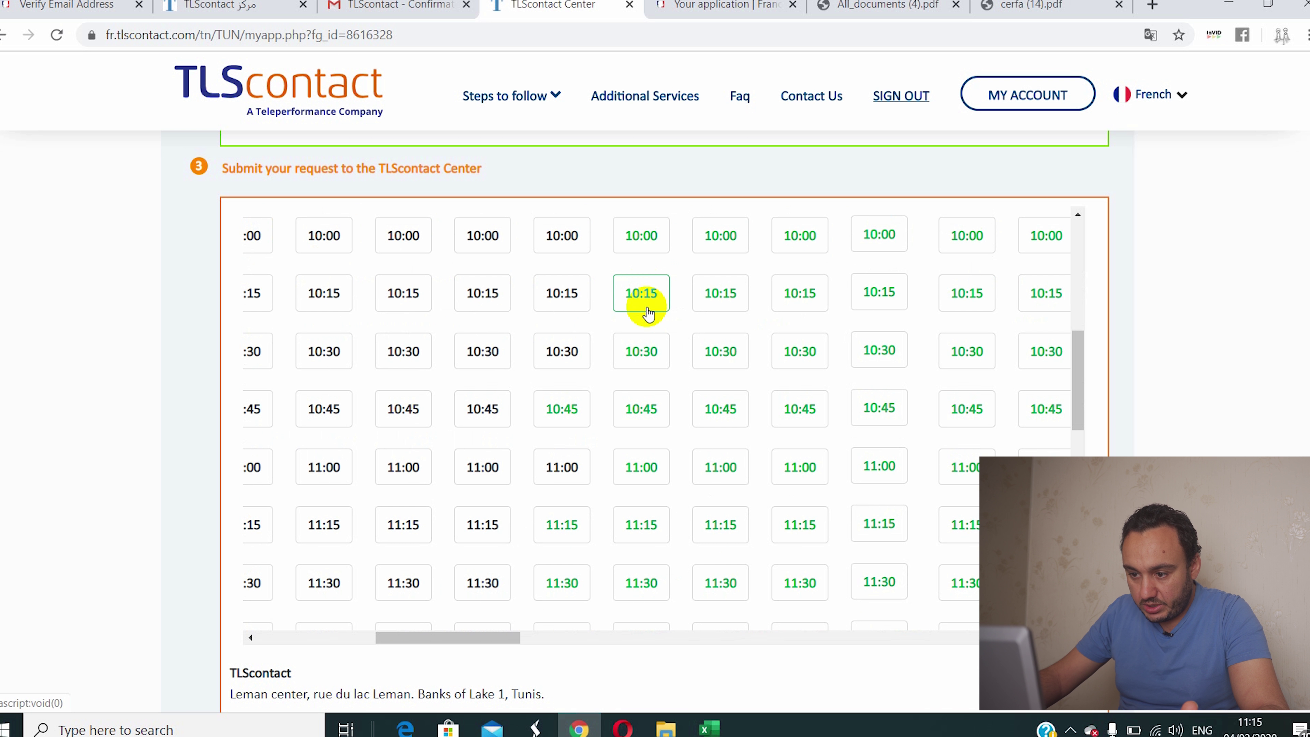
{"action": "scroll", "coordinate": [613, 360], "scroll_direction": "up", "scroll_amount": 7}
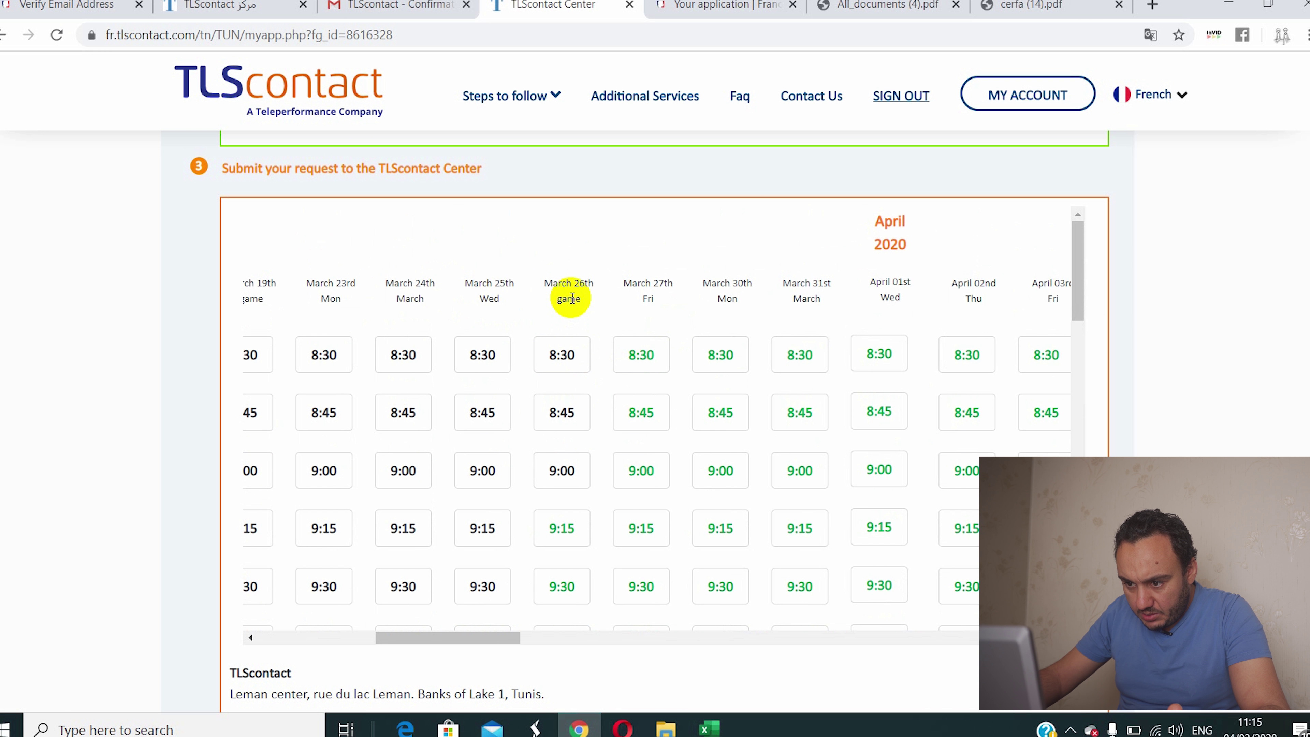
{"action": "scroll", "coordinate": [579, 288], "scroll_direction": "down", "scroll_amount": 5}
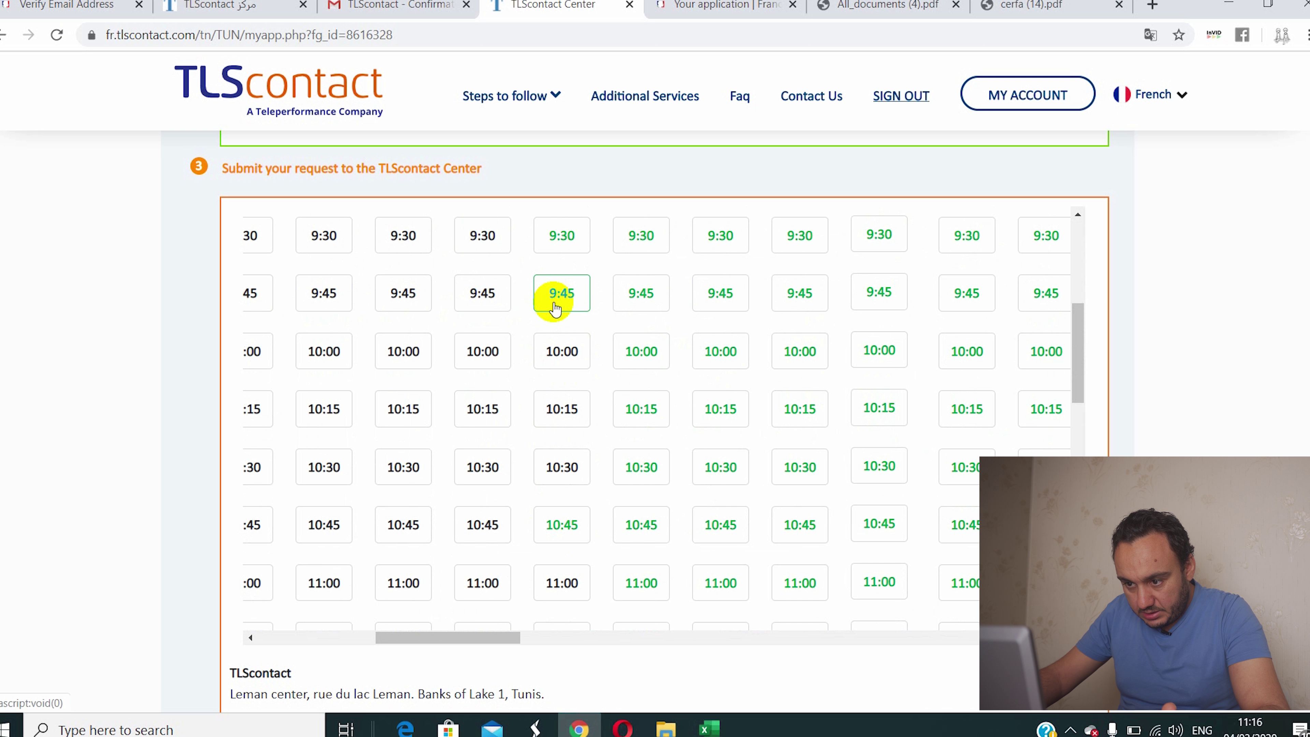
{"action": "scroll", "coordinate": [626, 361], "scroll_direction": "down", "scroll_amount": 2}
{"action": "scroll", "coordinate": [624, 363], "scroll_direction": "up", "scroll_amount": 5}
{"action": "scroll", "coordinate": [628, 372], "scroll_direction": "down", "scroll_amount": 6}
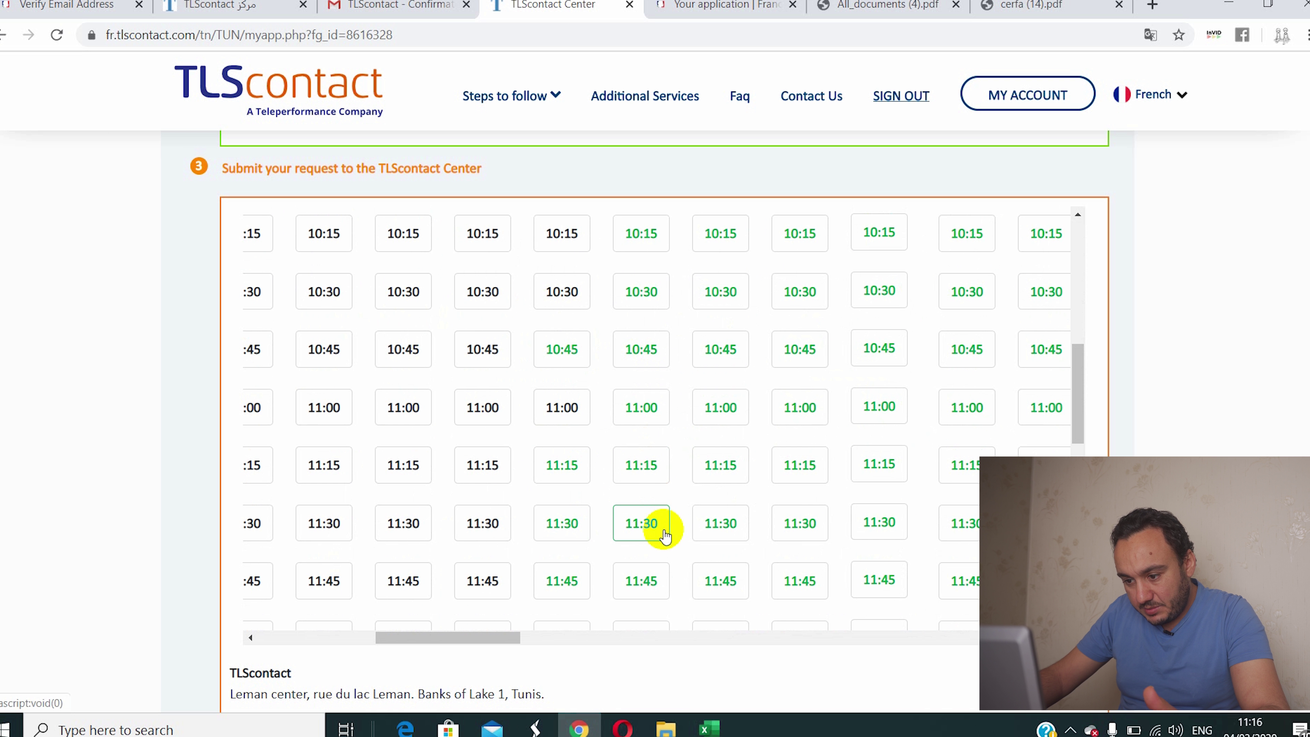
{"action": "scroll", "coordinate": [658, 532], "scroll_direction": "down", "scroll_amount": 1}
{"action": "scroll", "coordinate": [657, 537], "scroll_direction": "down", "scroll_amount": 2}
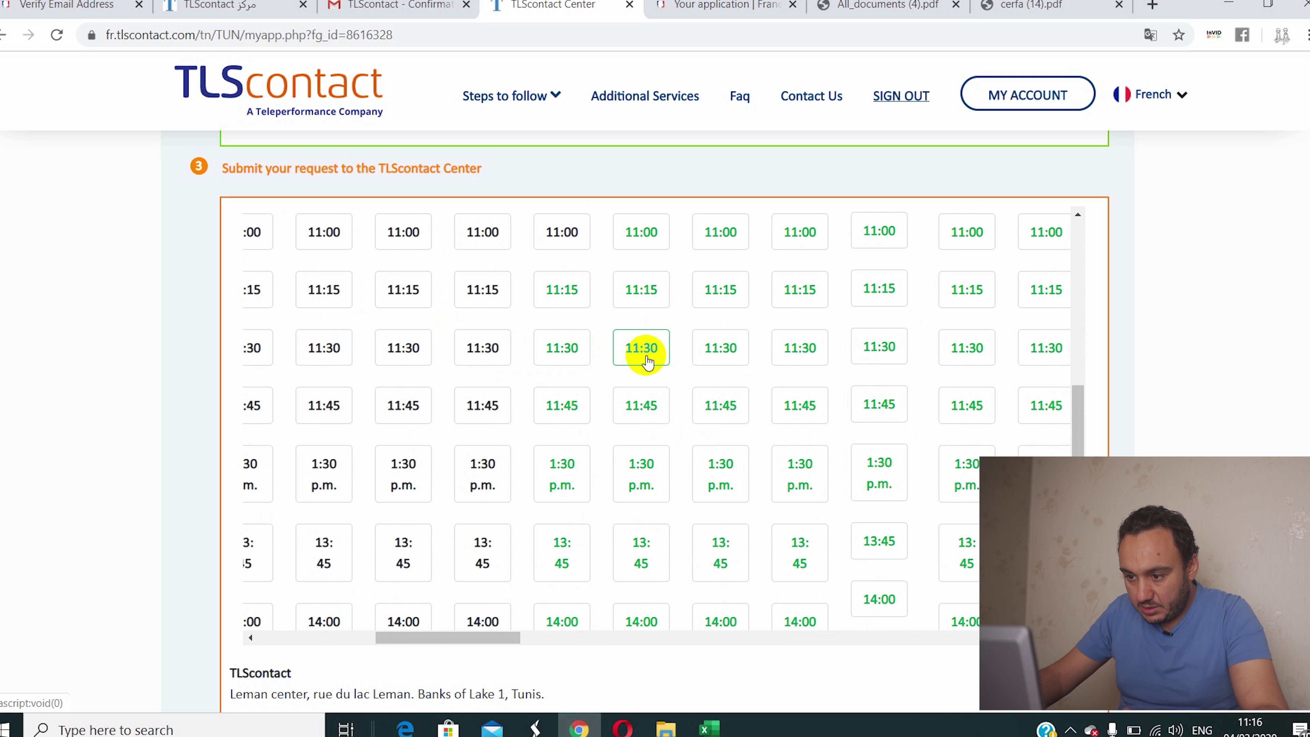
{"action": "left_click", "coordinate": [644, 354]}
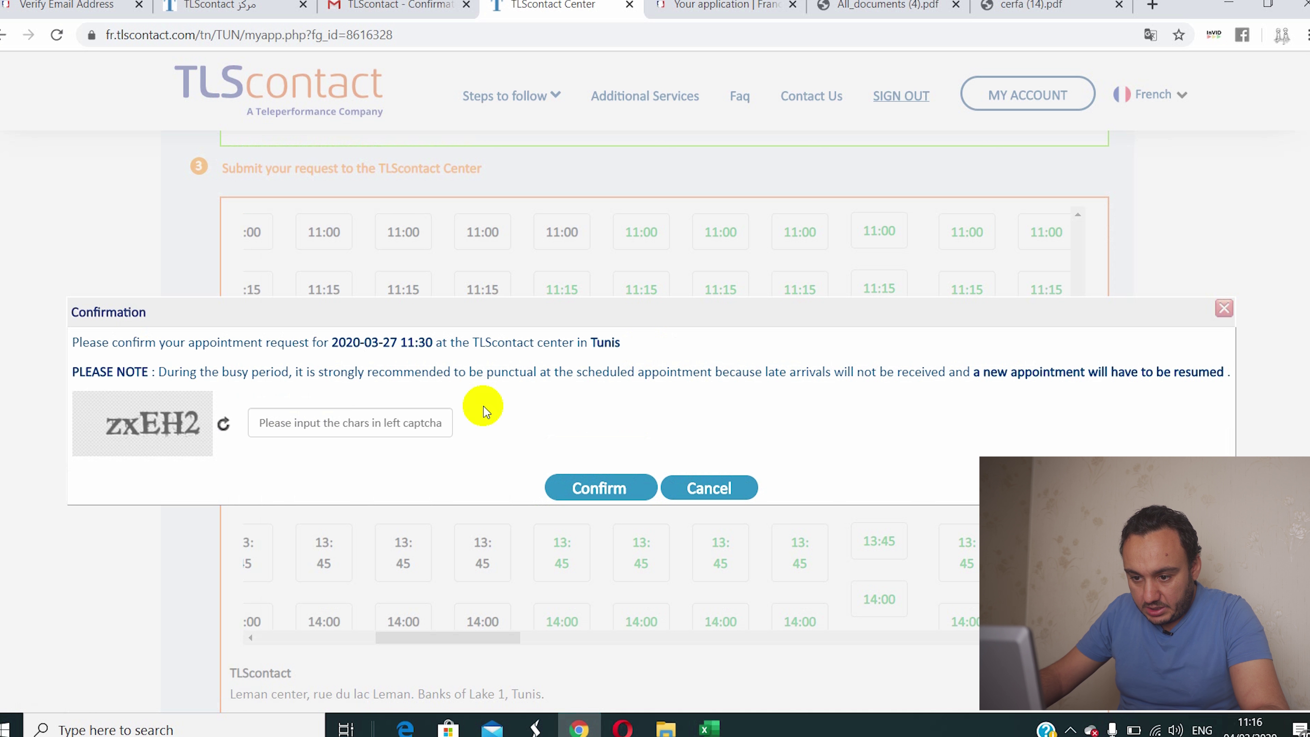
{"action": "left_click", "coordinate": [407, 427]}
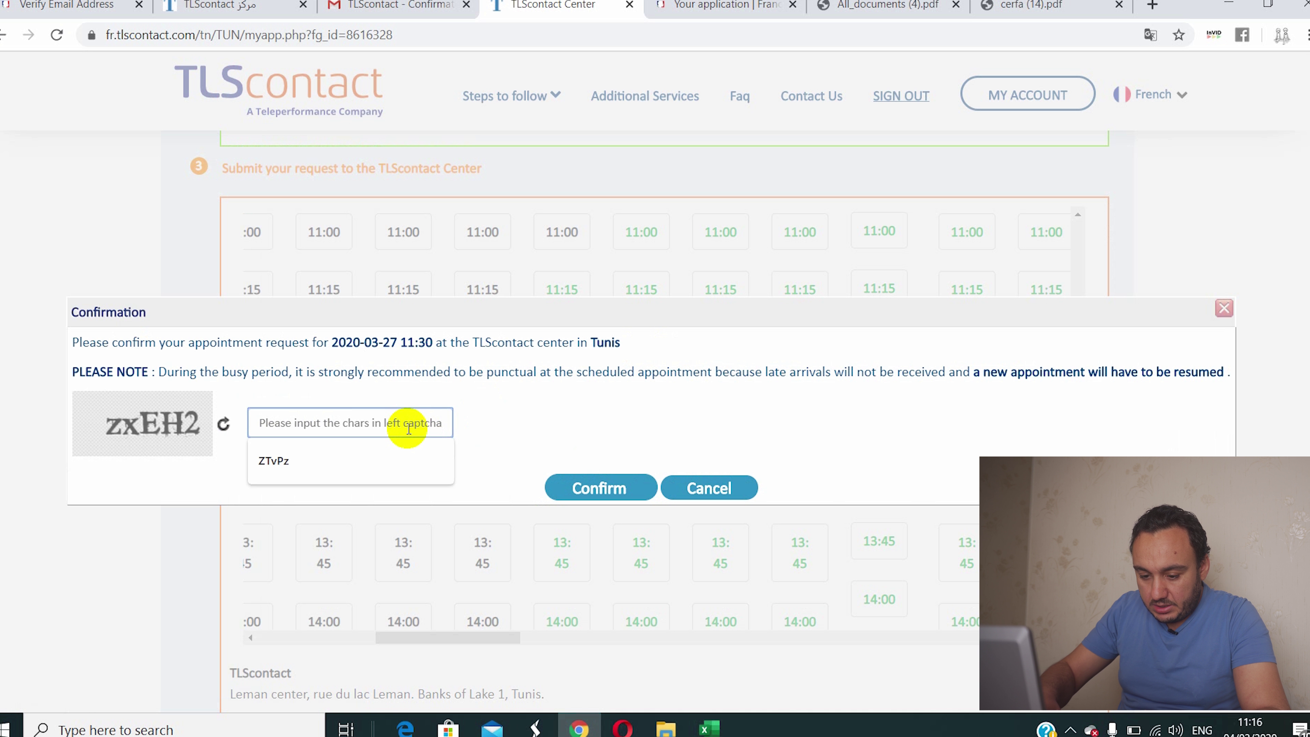
Step: Type the captcha characters shown and submit the March 27 11:30 appointment confirmation
{"action": "type", "text": "zxEH2"}
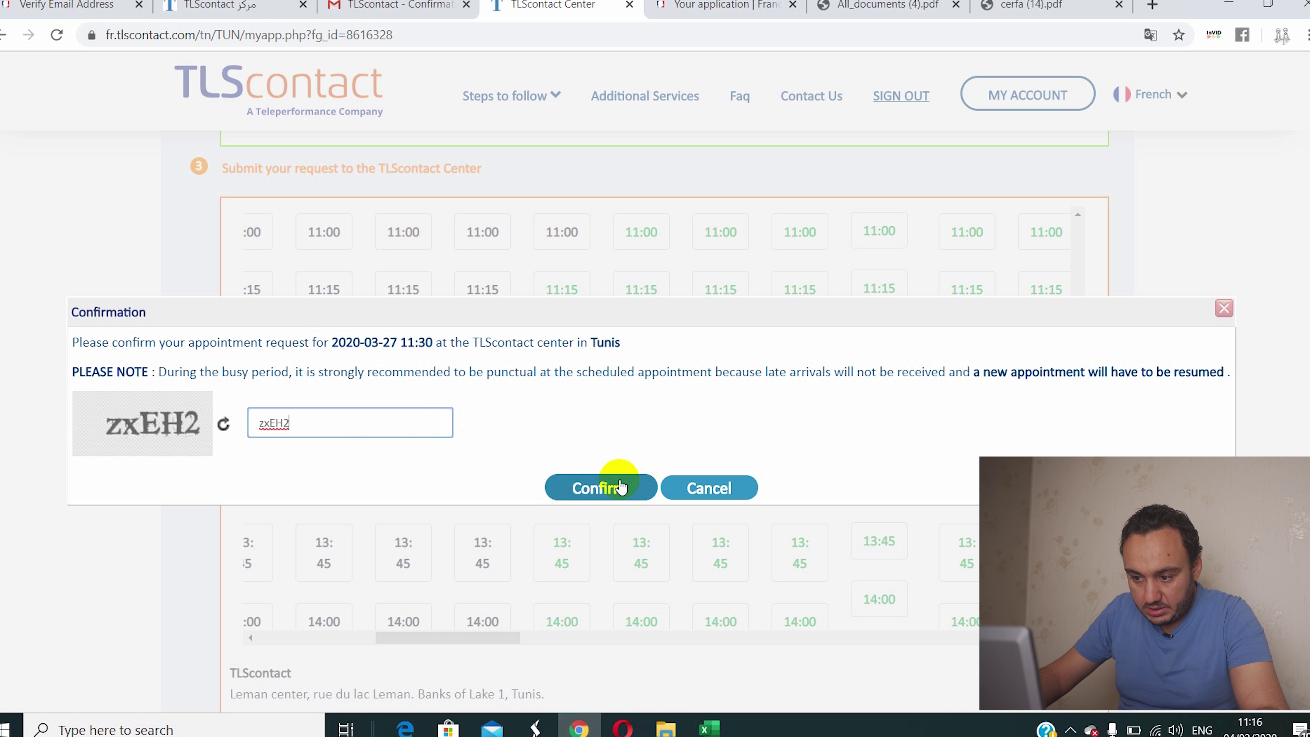
{"action": "left_click", "coordinate": [599, 488]}
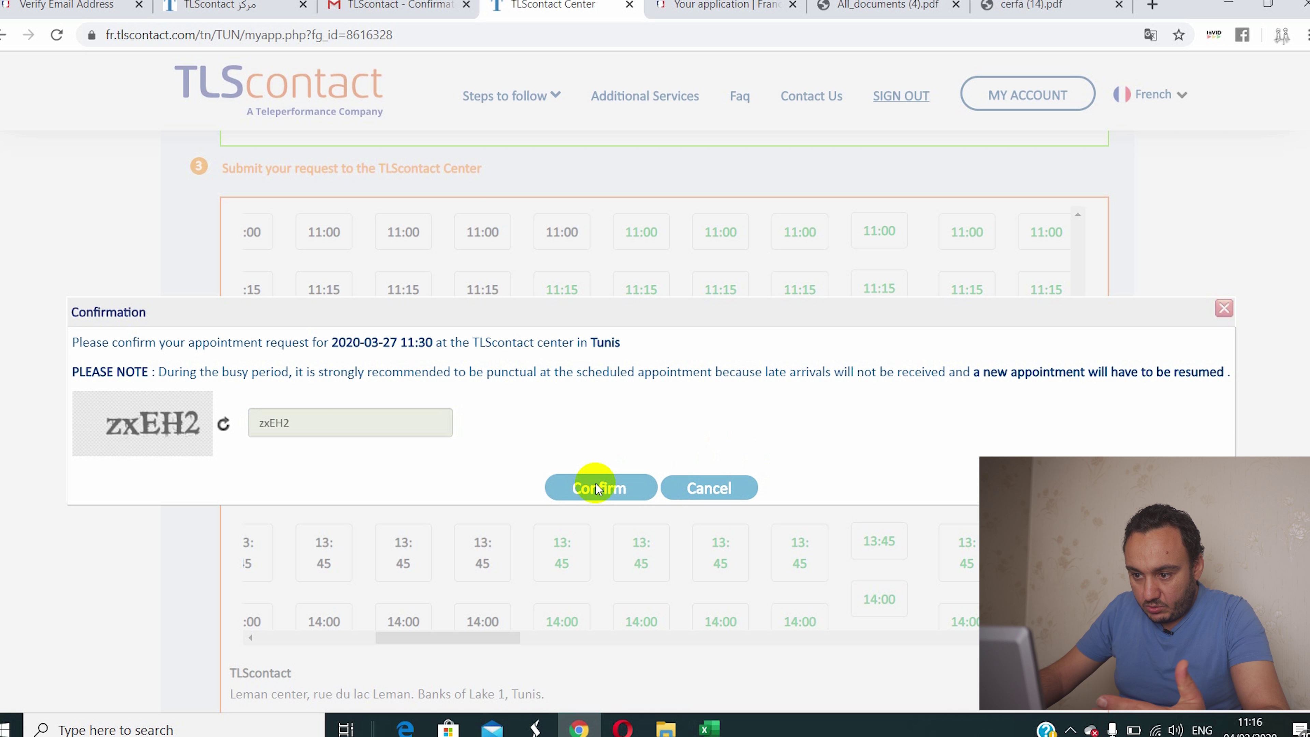